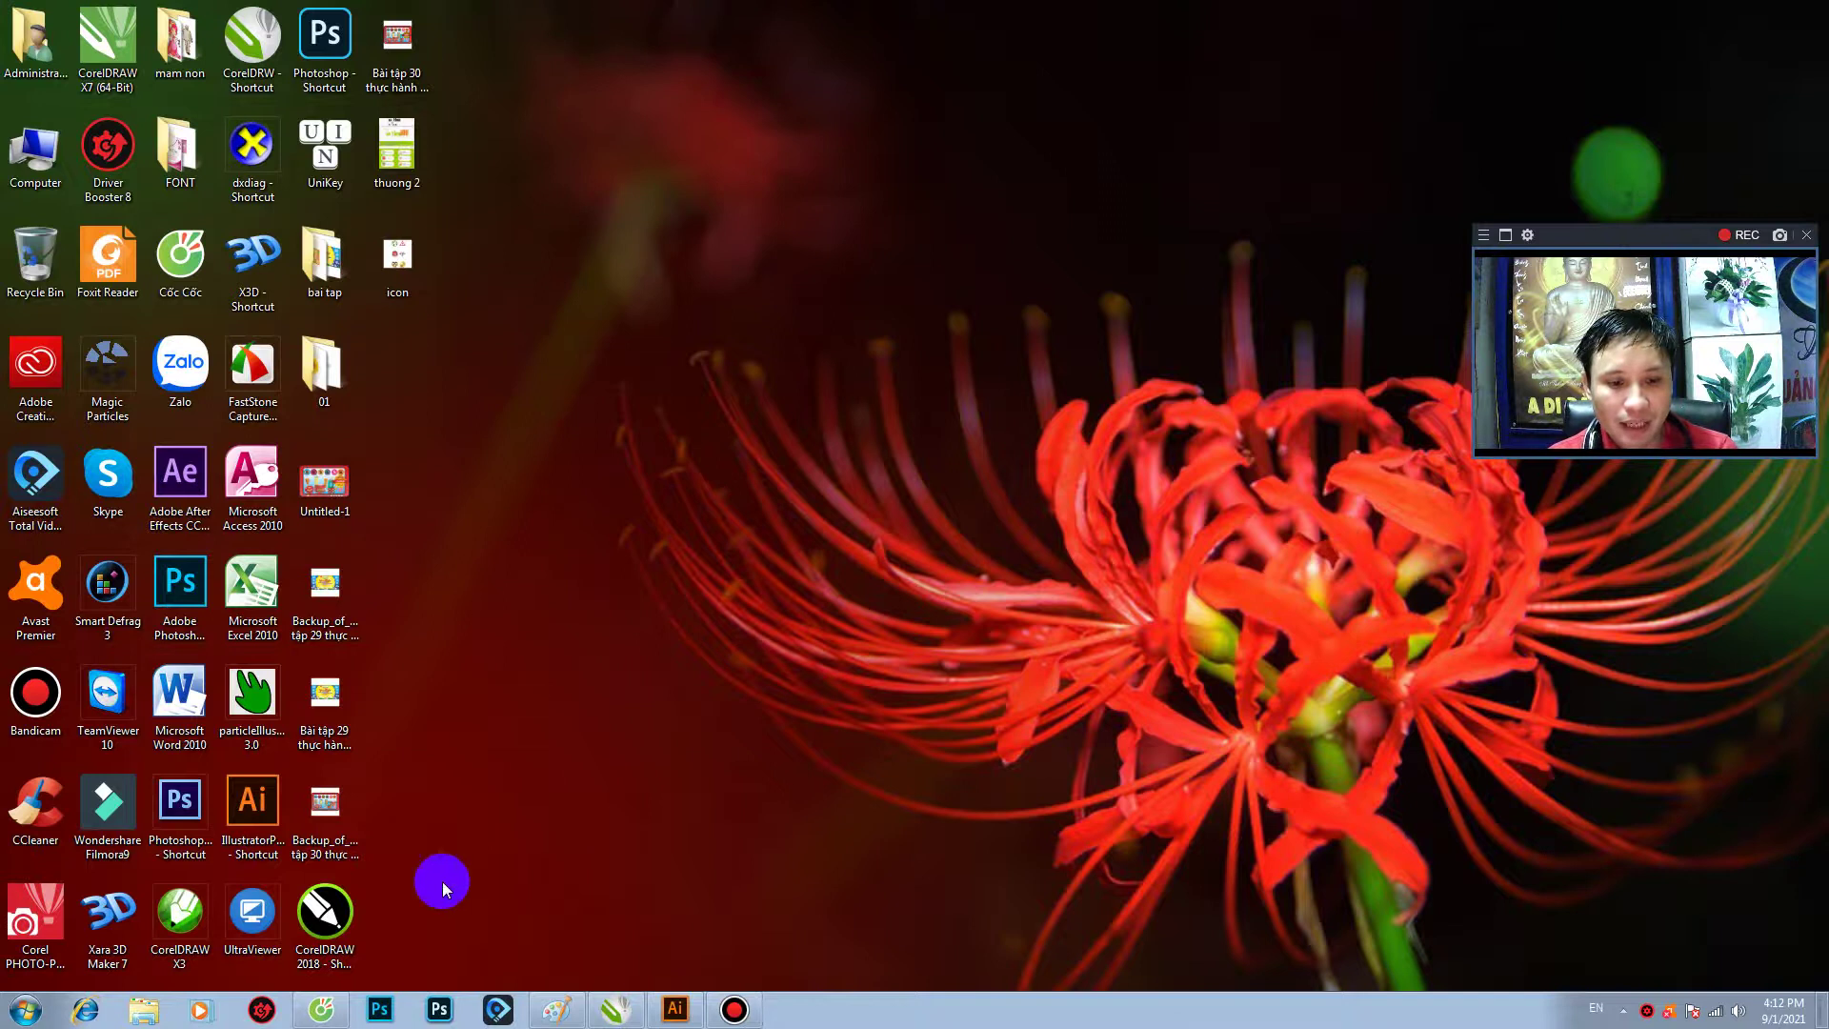
# - Switch to CorelDRAW, create a new blank document and set its units to centimeters
pyautogui.click(619, 1008)
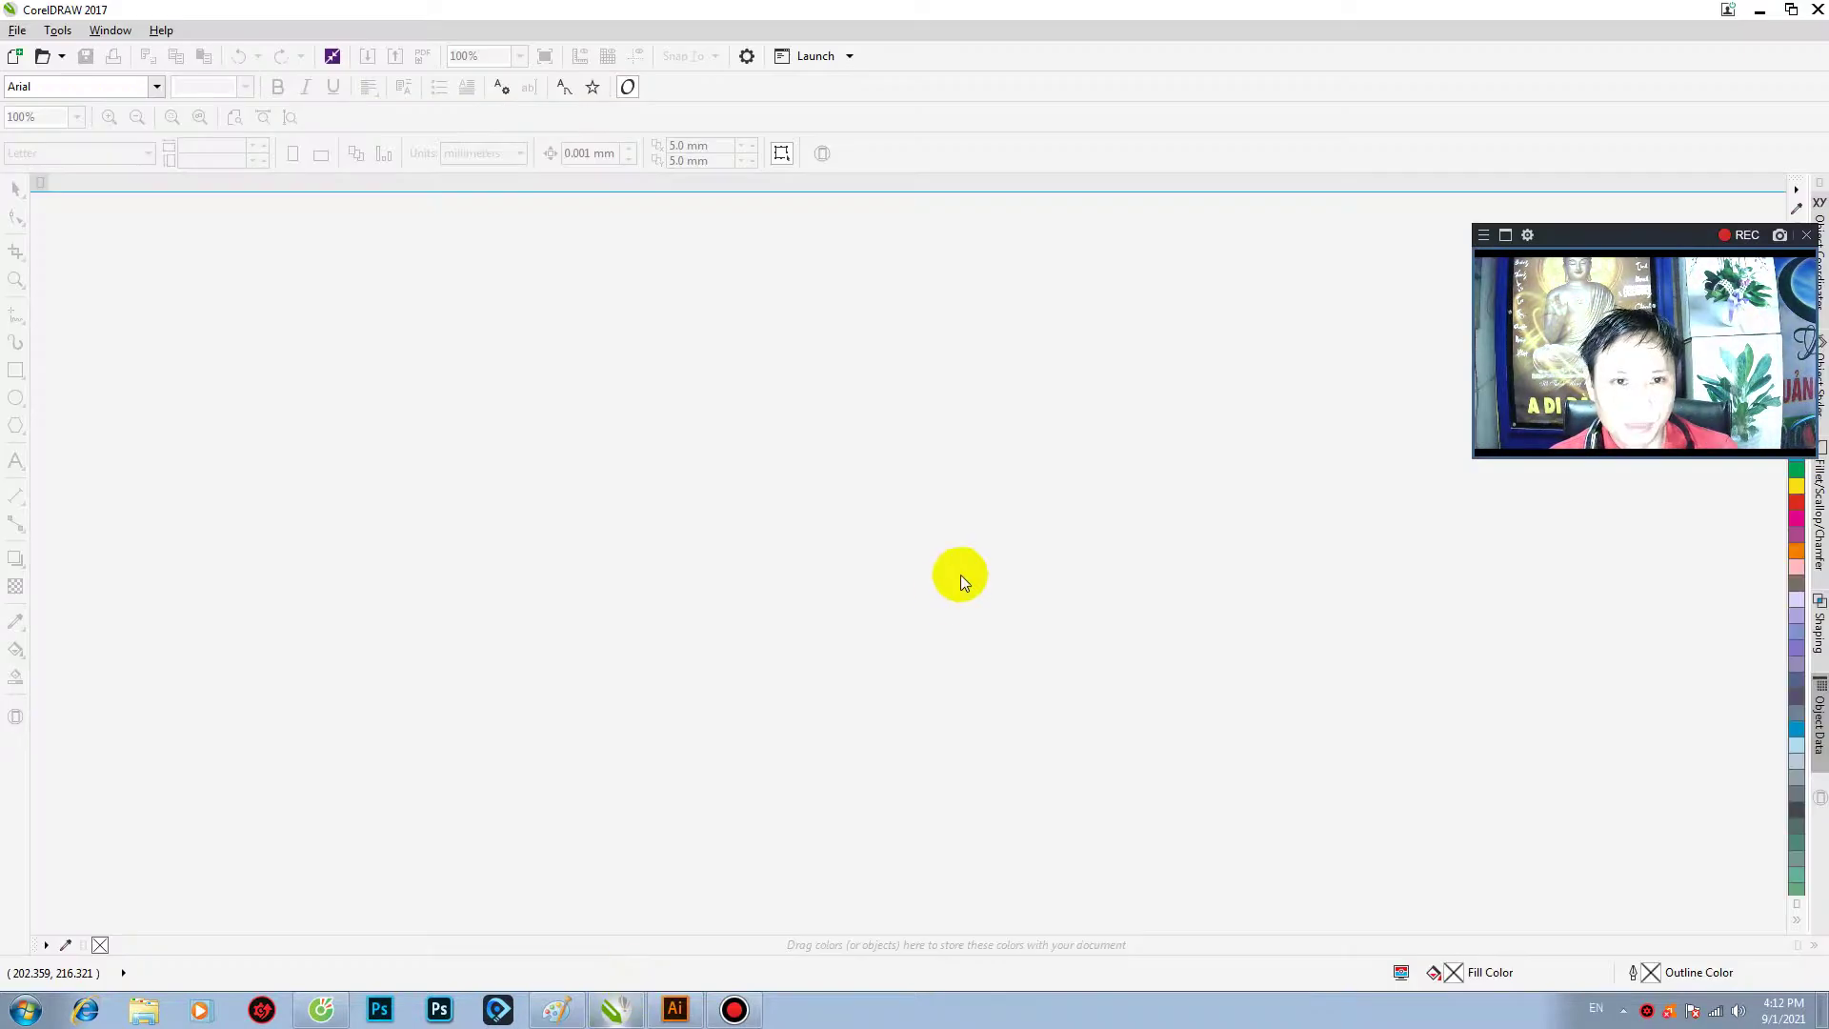
pyautogui.click(14, 56)
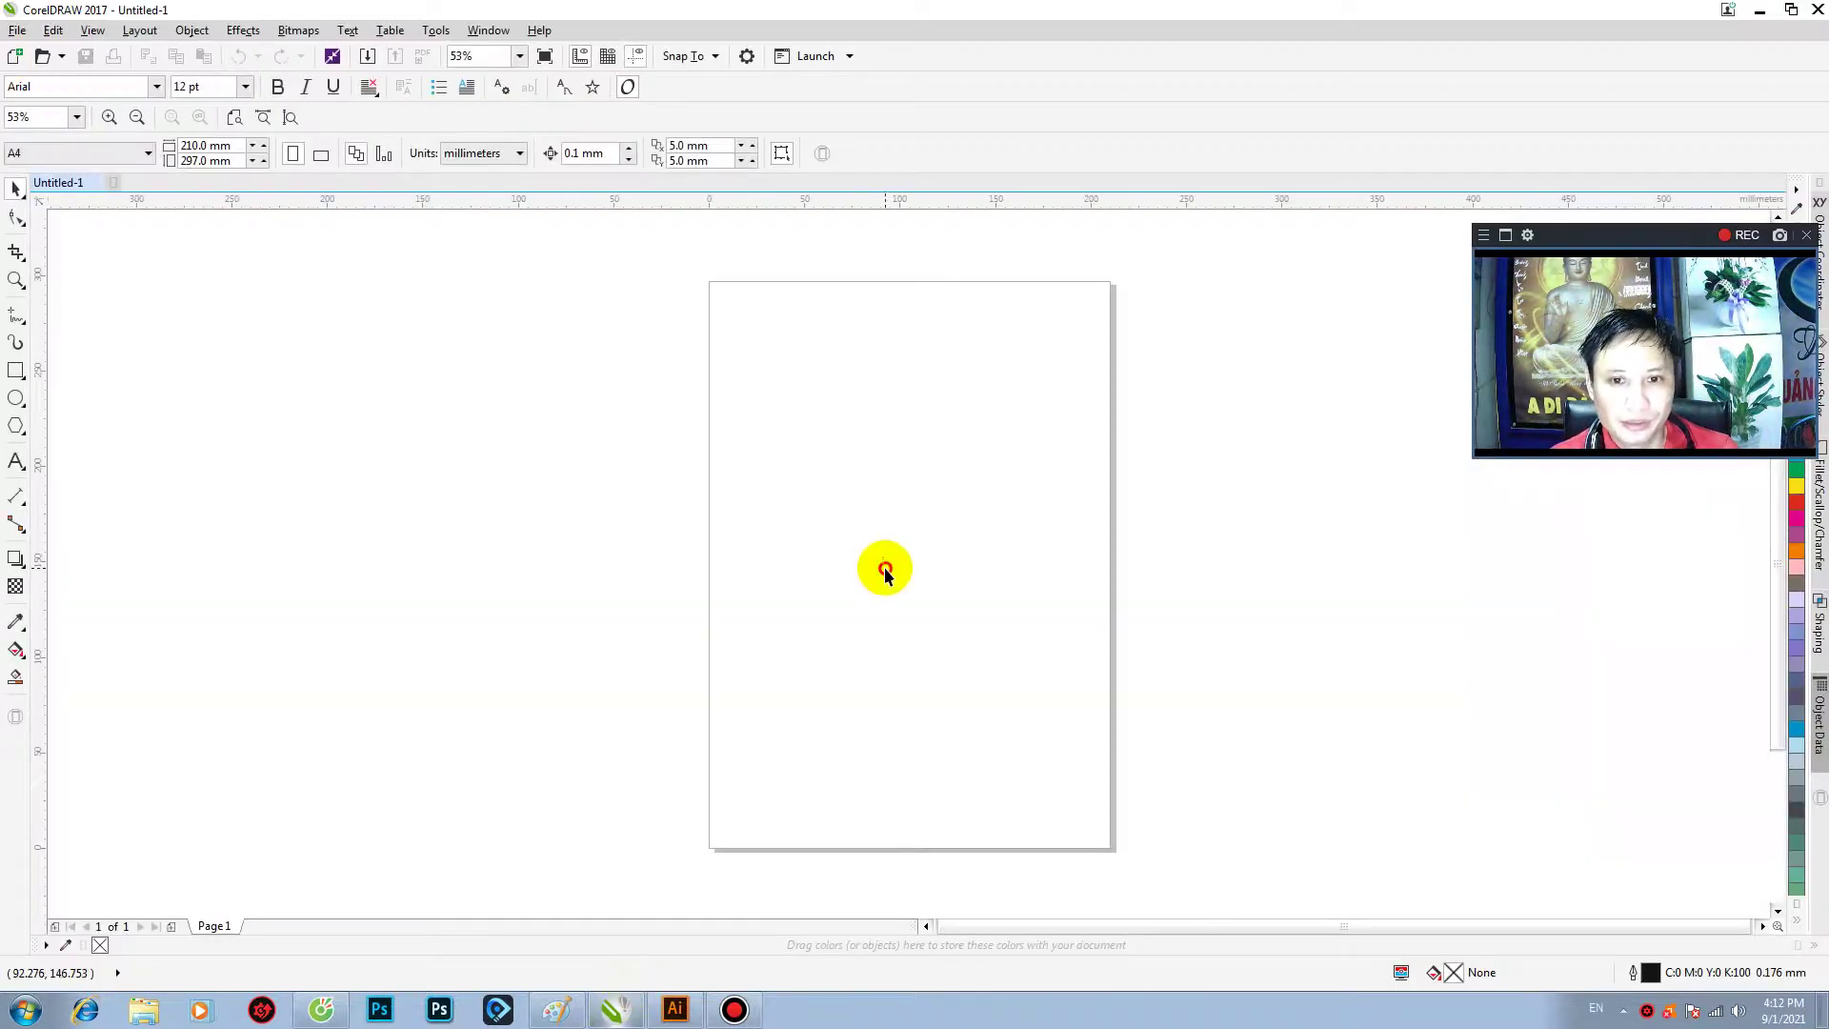
pyautogui.click(514, 154)
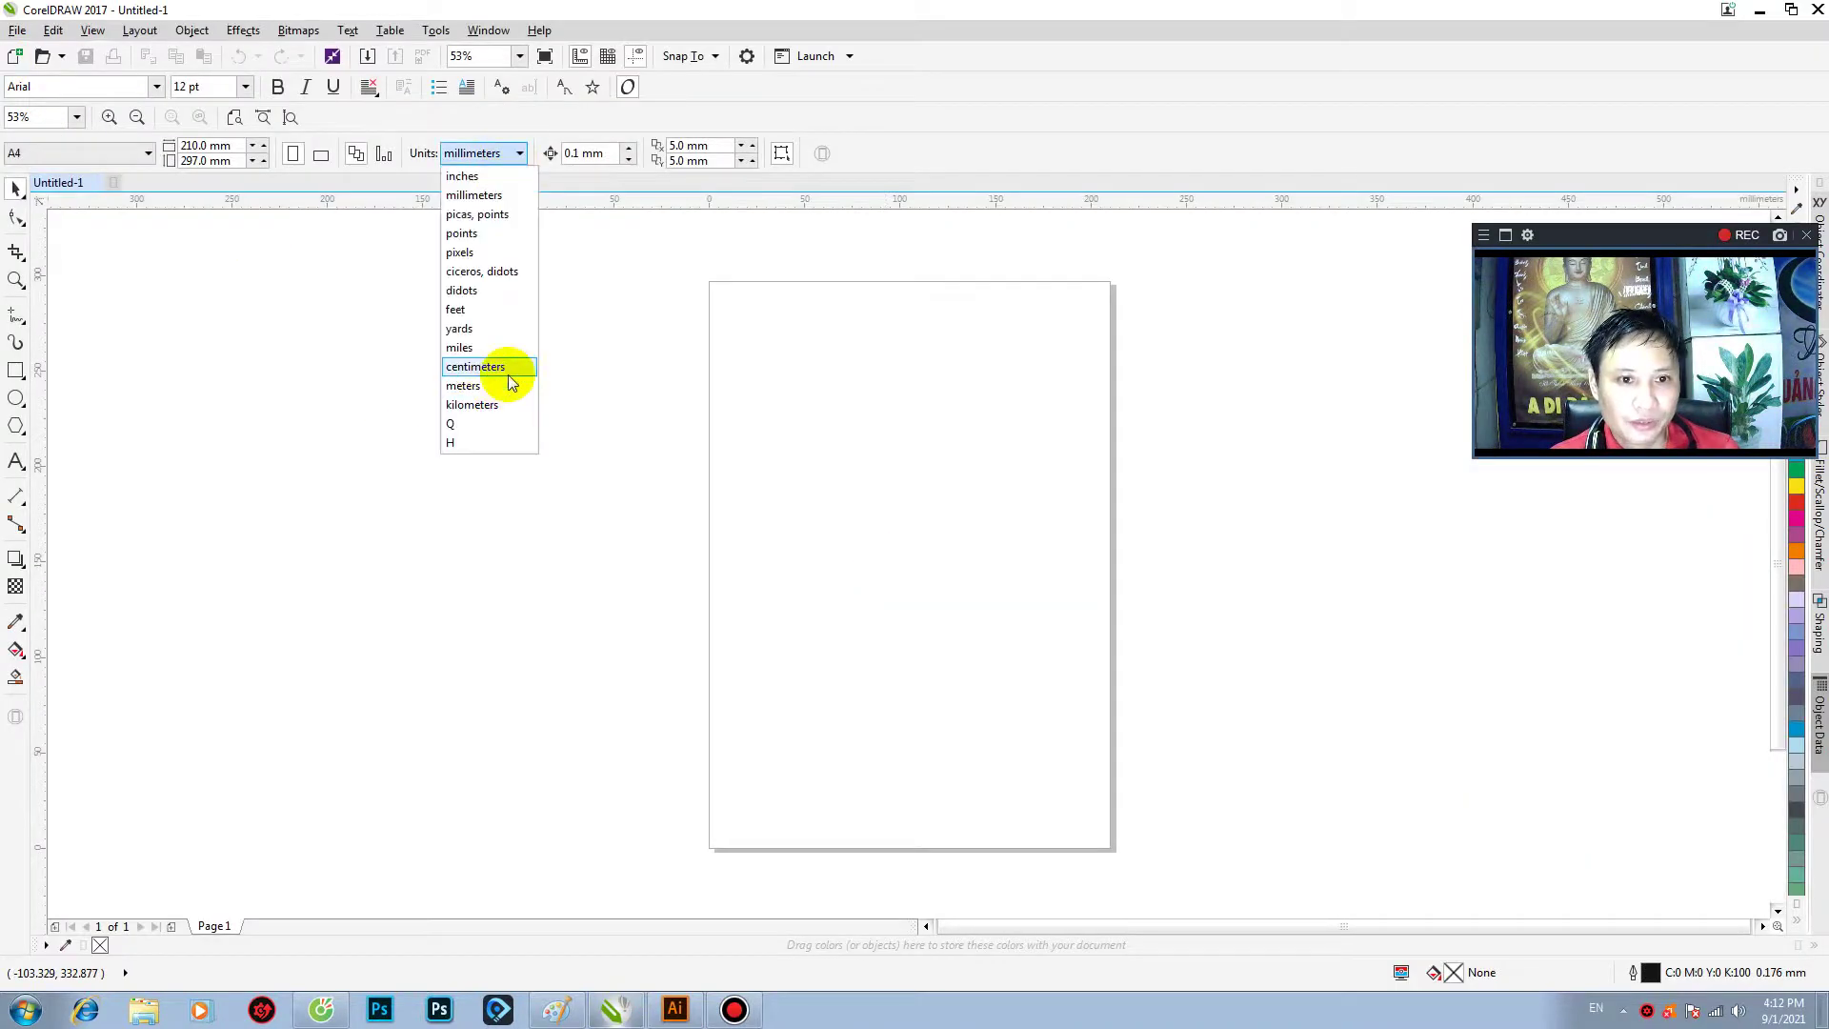
pyautogui.click(512, 382)
# - Draw a rectangle in the middle of the page and size it to 9 cm wide by 5.5 cm high
pyautogui.click(17, 370)
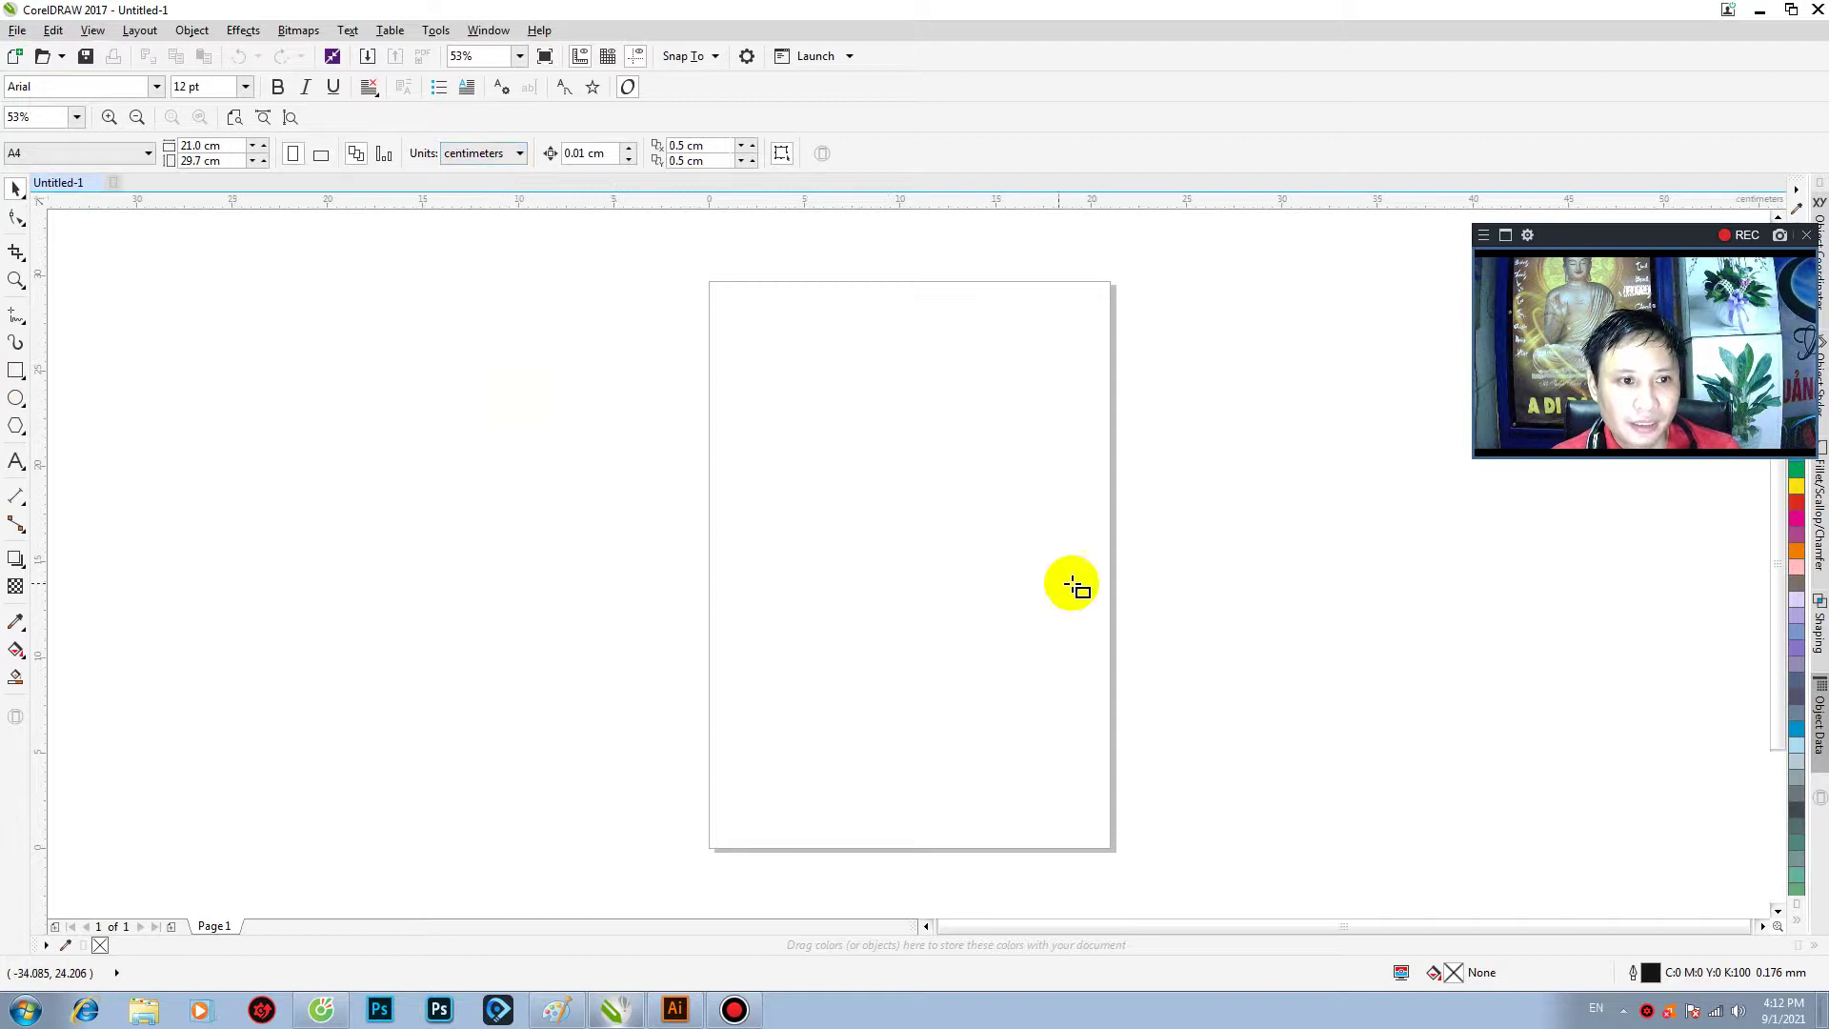
pyautogui.moveTo(825, 454); pyautogui.dragTo(1036, 608)
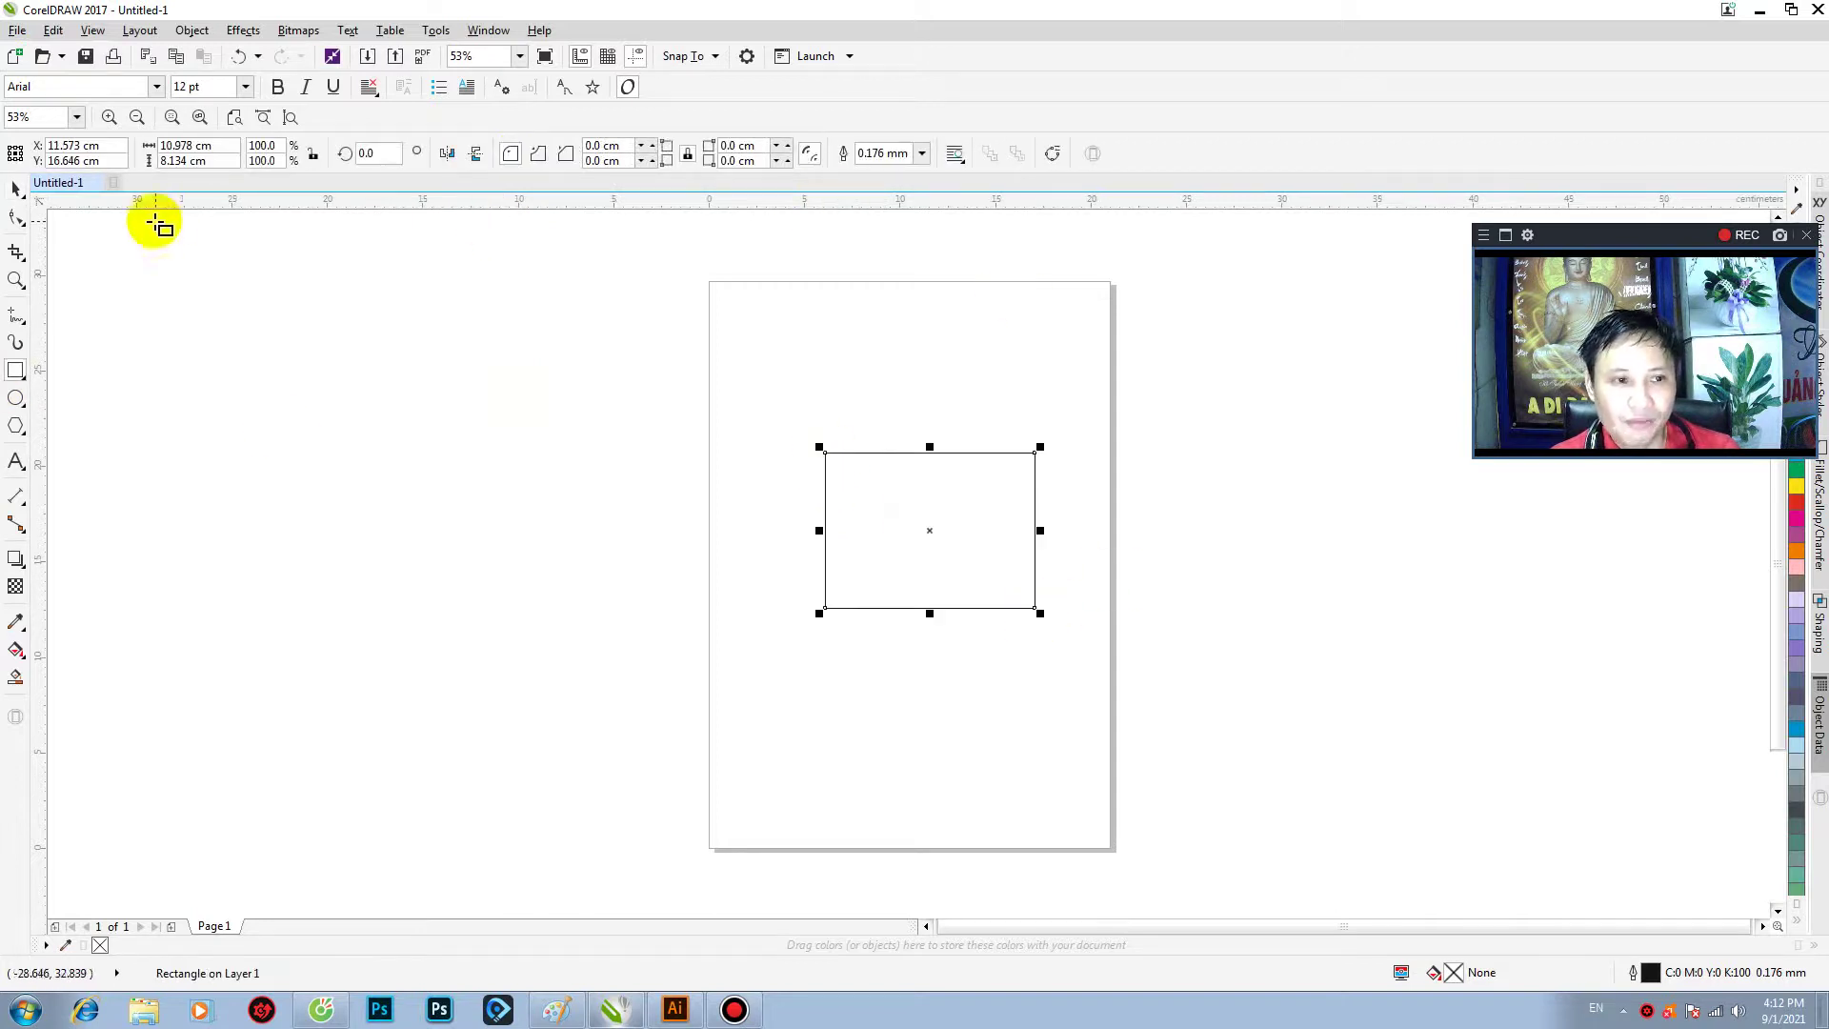
pyautogui.click(17, 190)
pyautogui.click(190, 147)
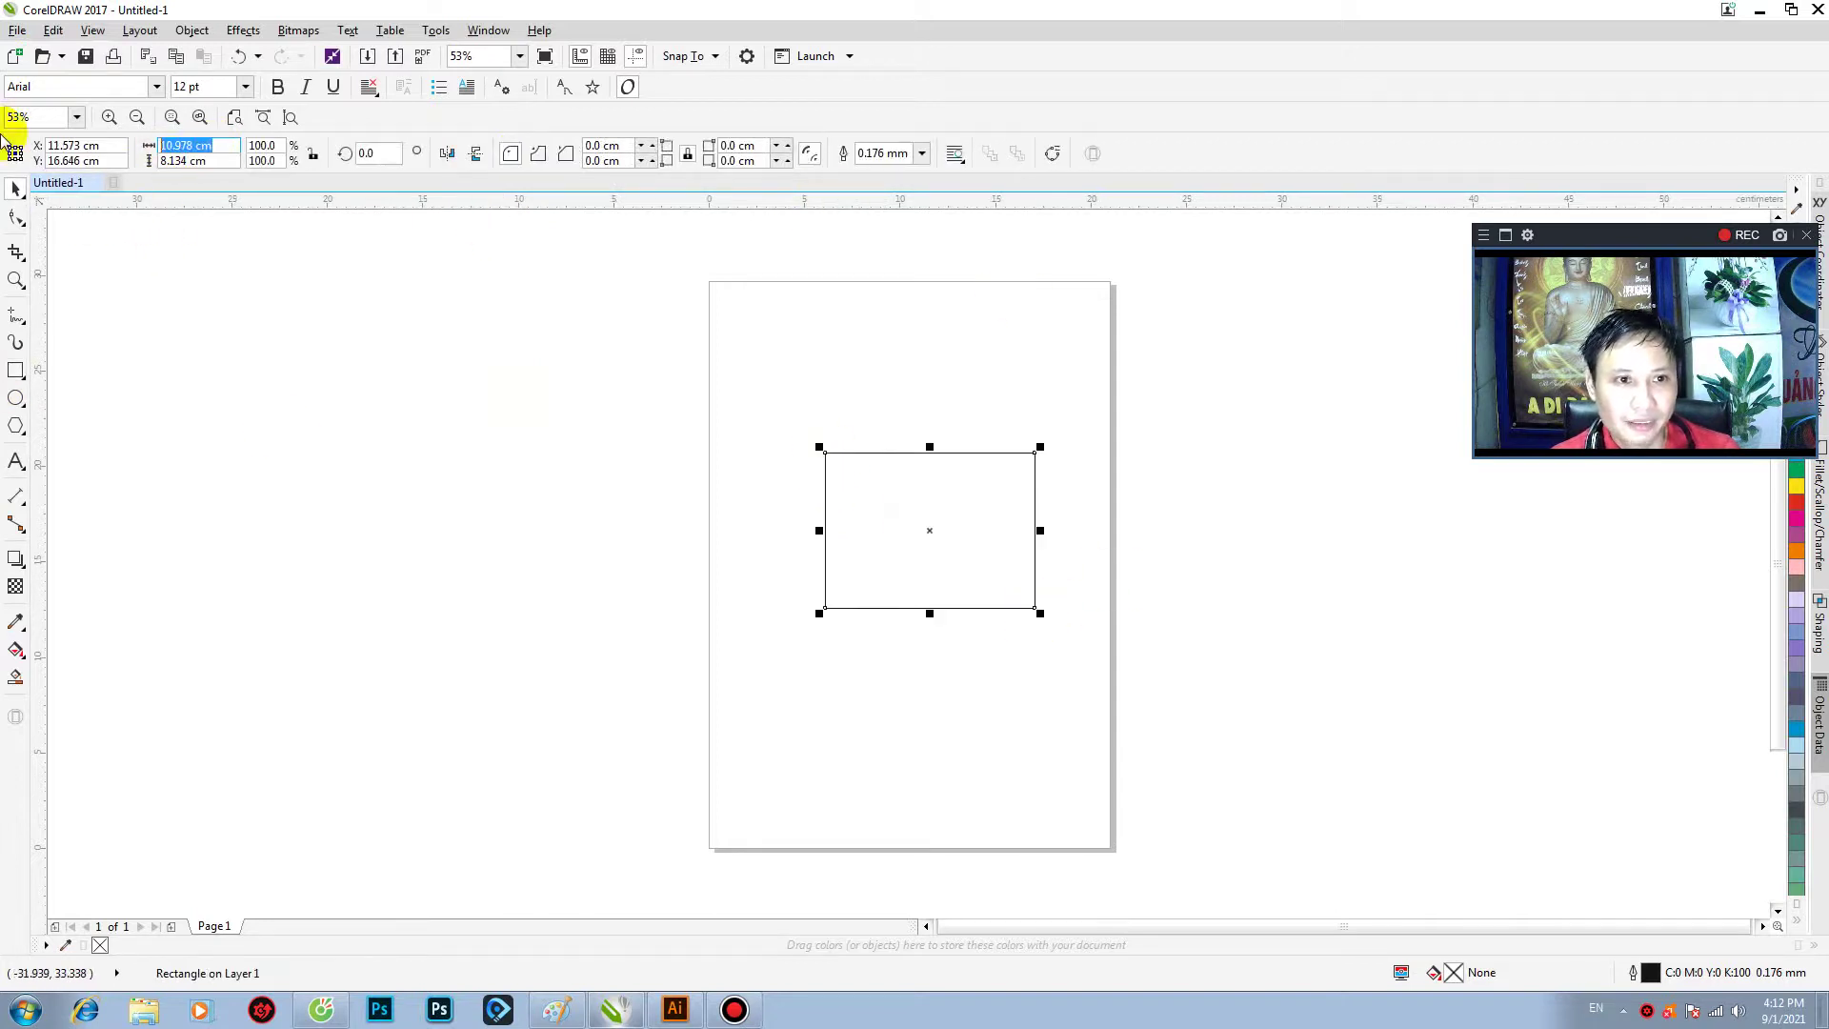
pyautogui.write('9')
pyautogui.press('Tab')
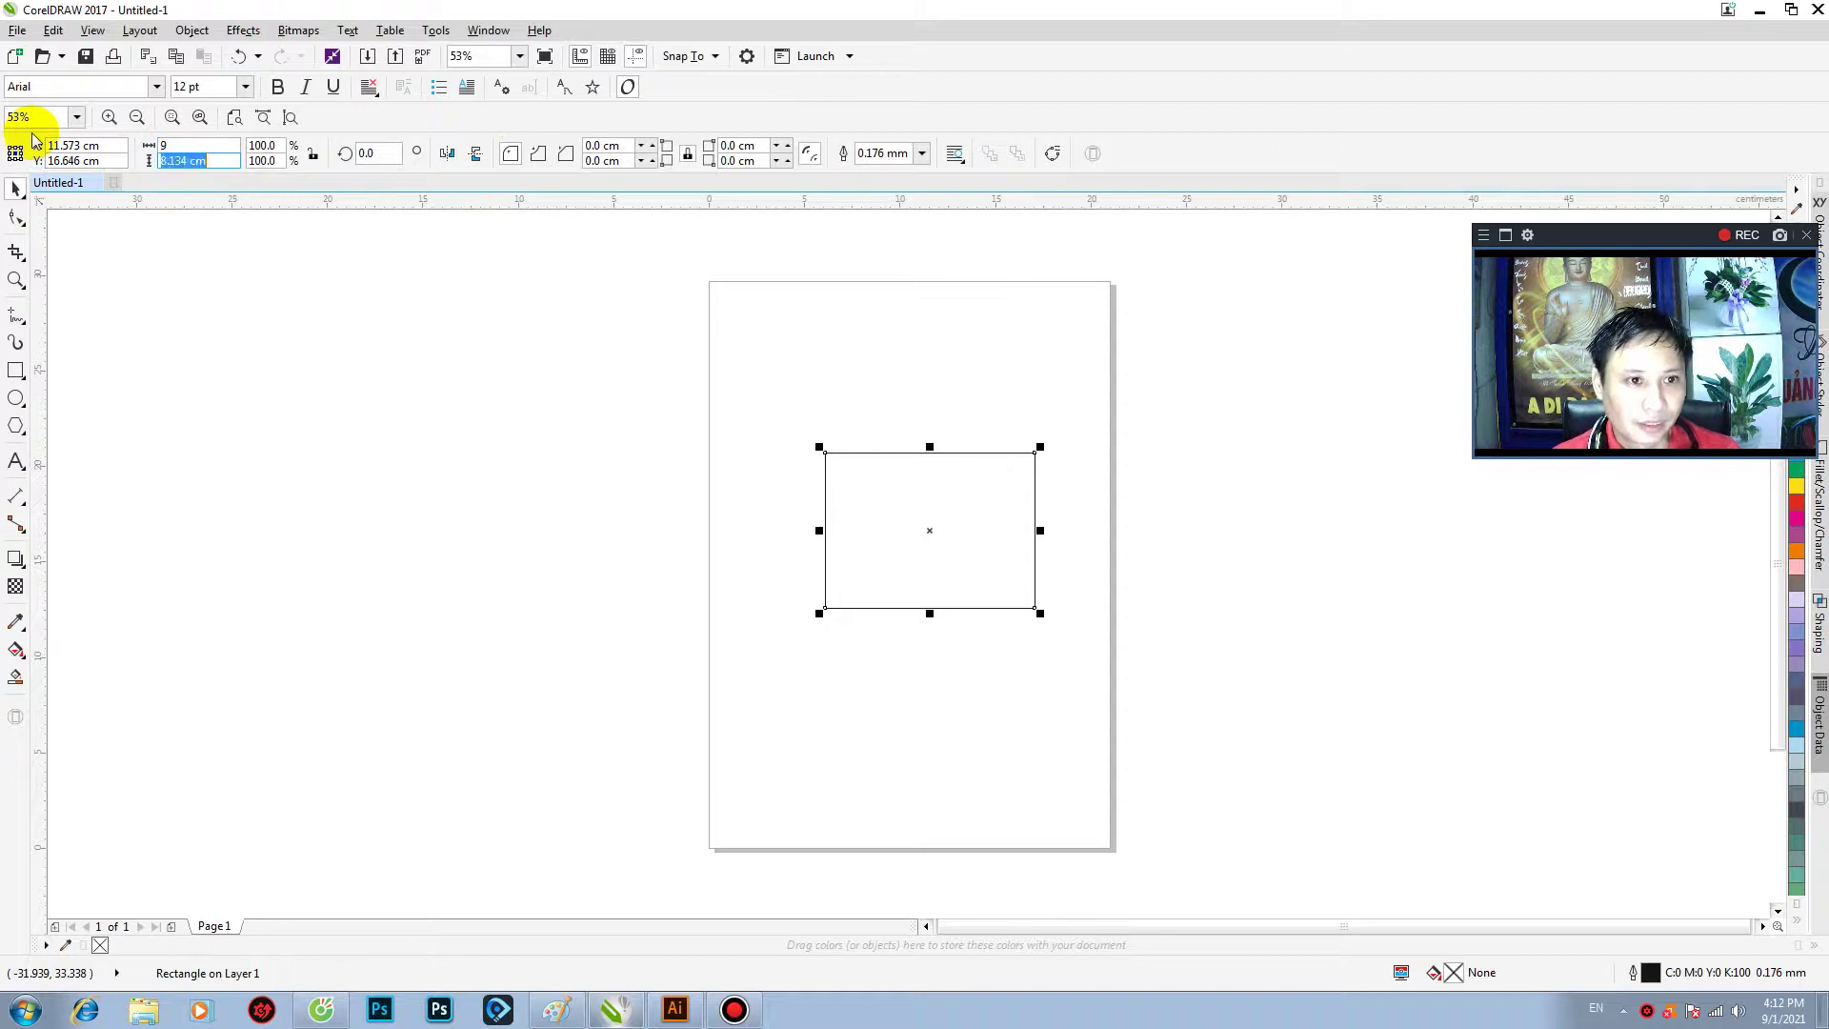
pyautogui.write('5.5')
pyautogui.press('Return')
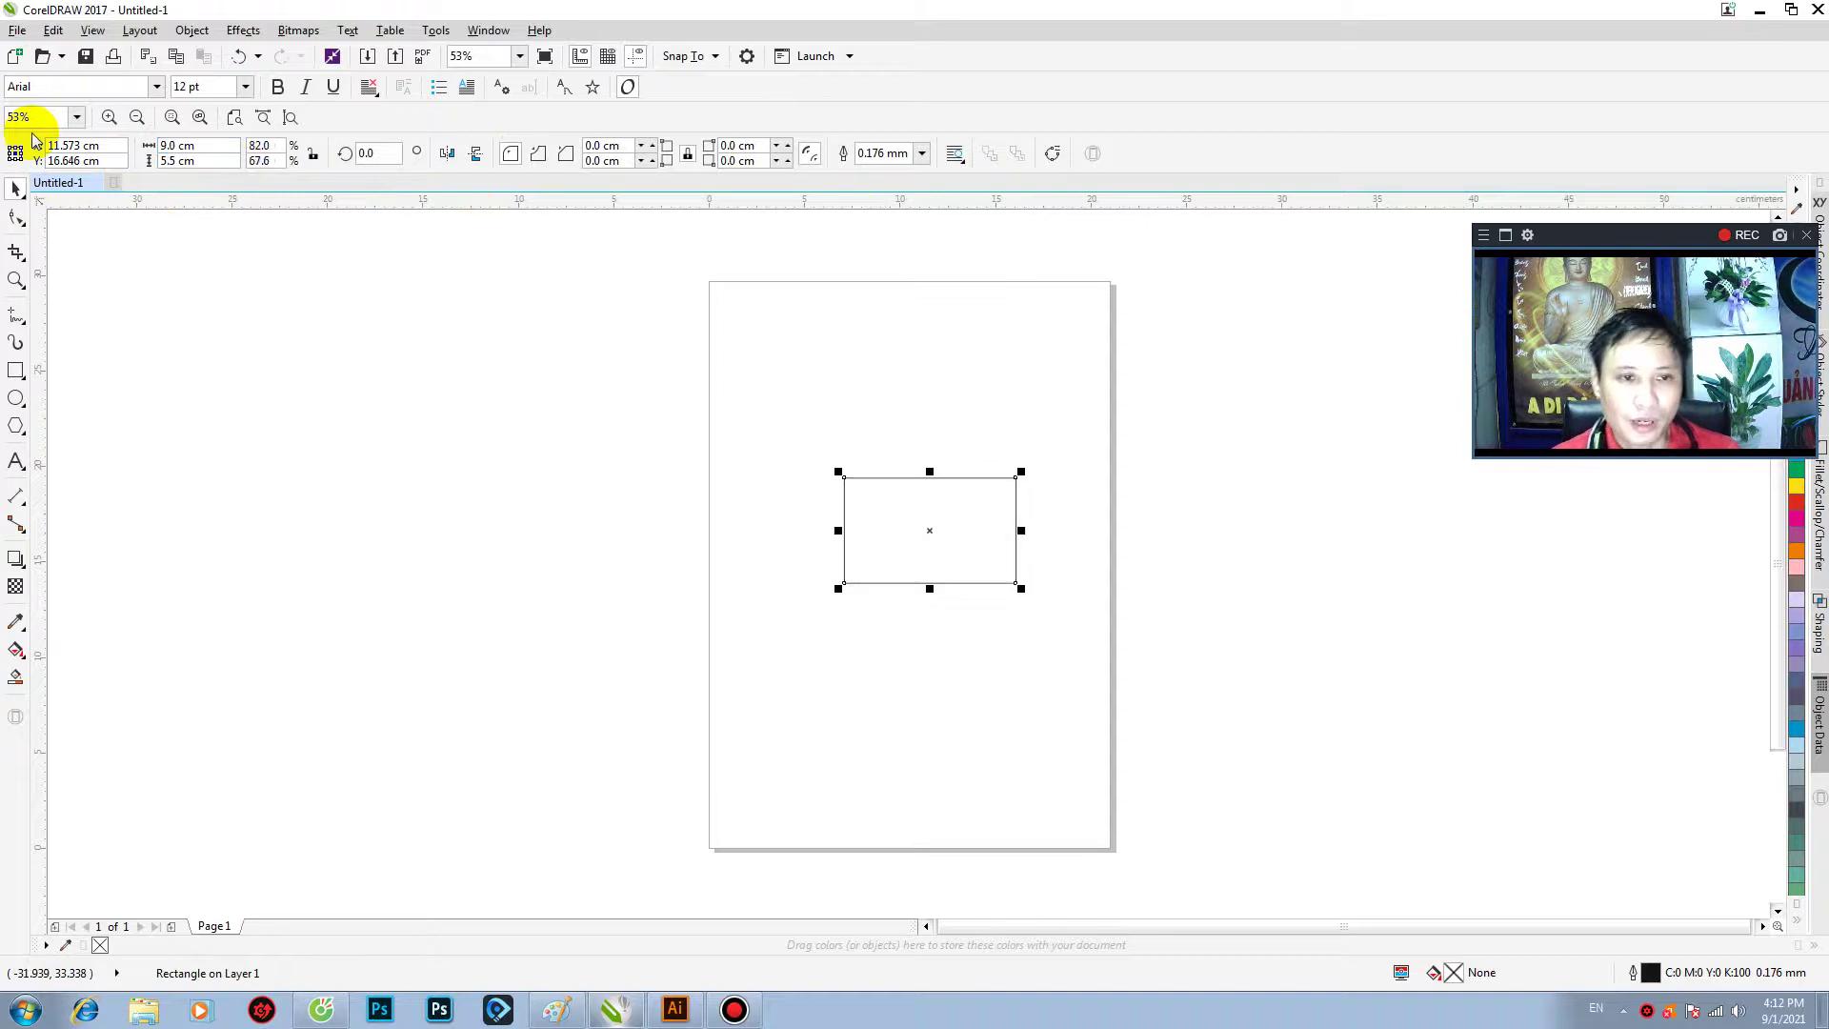
# - Move the rectangle into the upper part of the page, centred at about X 11.8 cm, Y 23.2 cm
pyautogui.moveTo(948, 529); pyautogui.dragTo(968, 412)
pyautogui.scroll(3, 834, 377)
pyautogui.scroll(-3, 788, 523)
pyautogui.scroll(2, 710, 495)
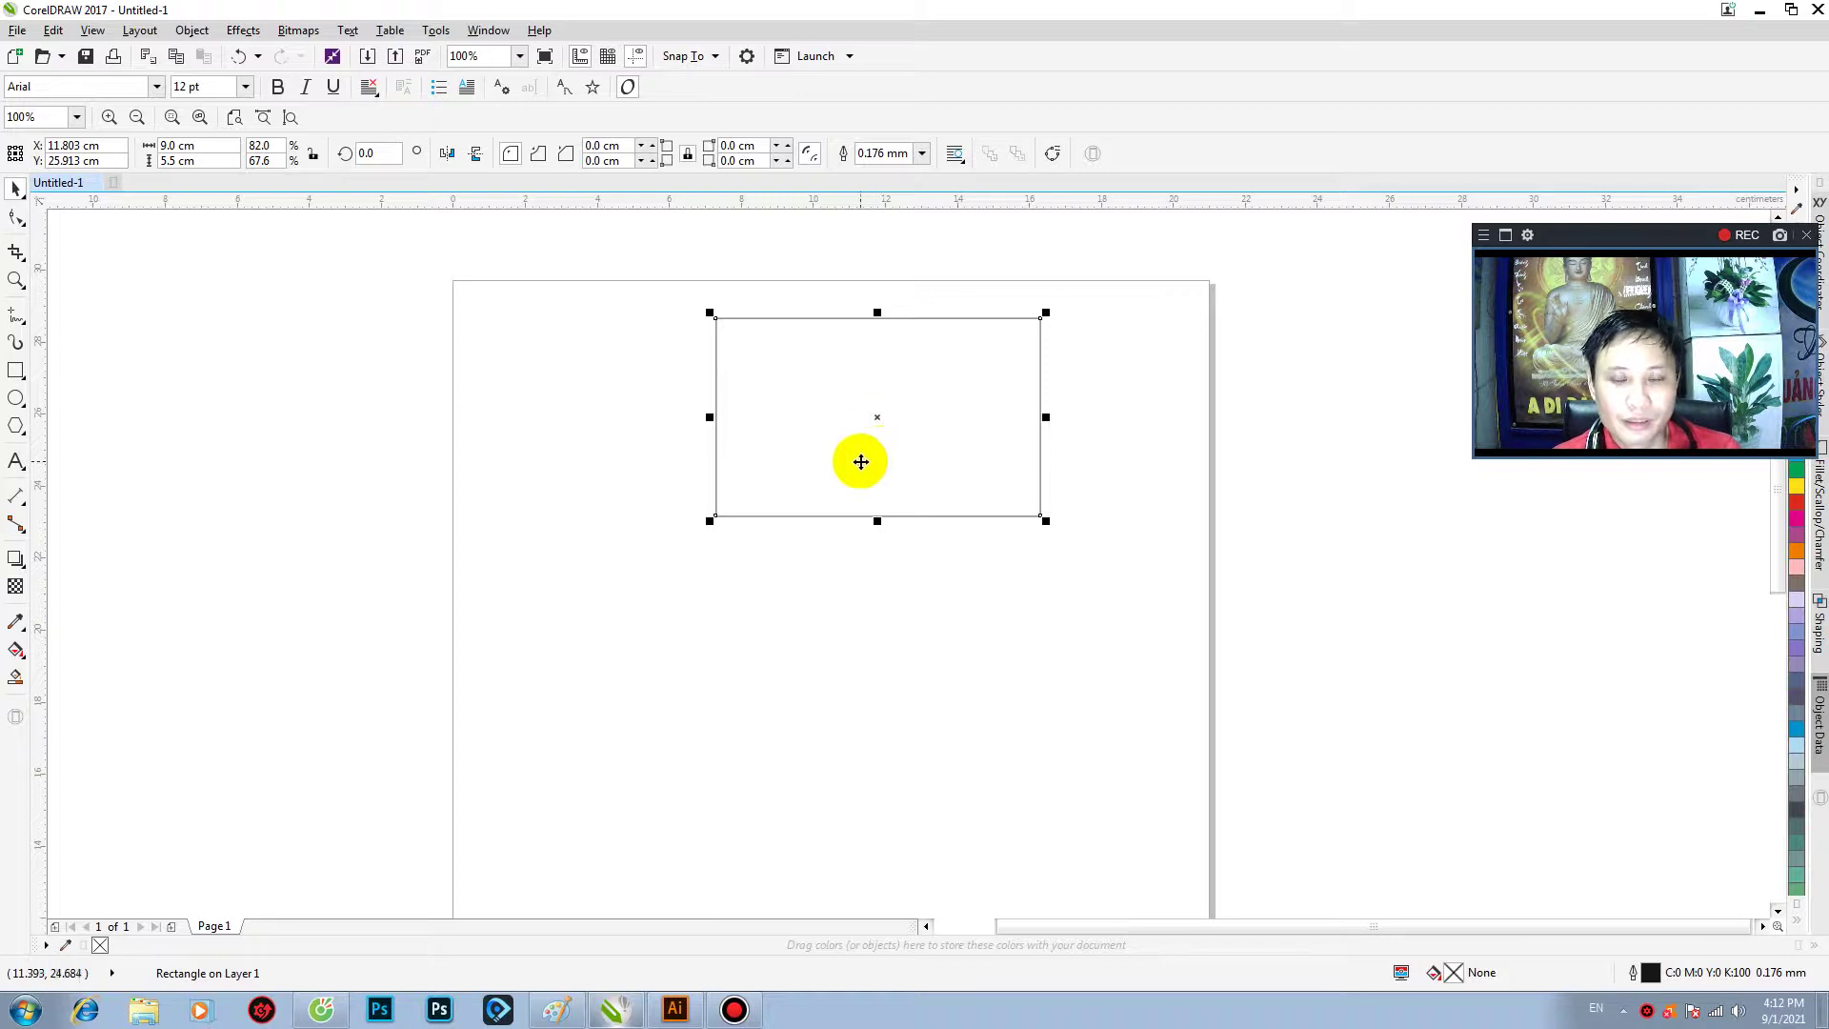
pyautogui.moveTo(863, 455); pyautogui.dragTo(886, 481)
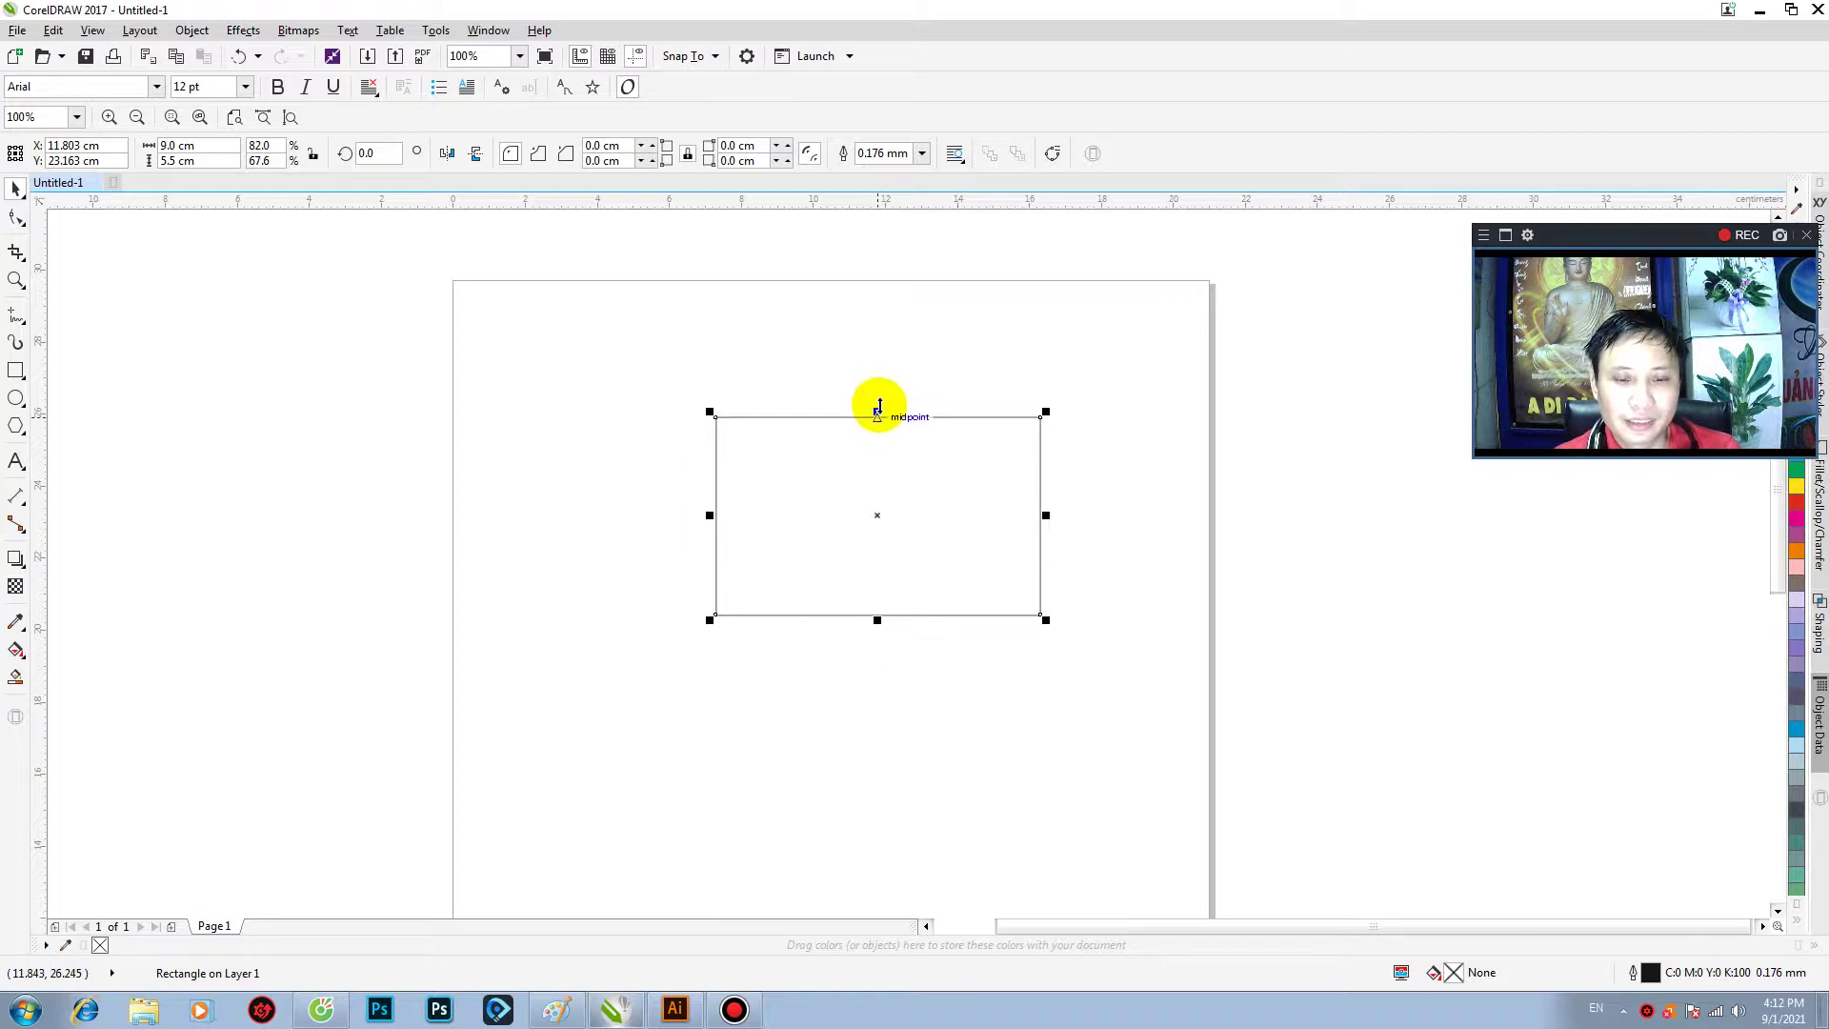
# - Create a full-width copy of the rectangle about 1.4 cm high along its bottom edge and fill it green
pyautogui.moveTo(878, 411); pyautogui.dragTo(876, 551)
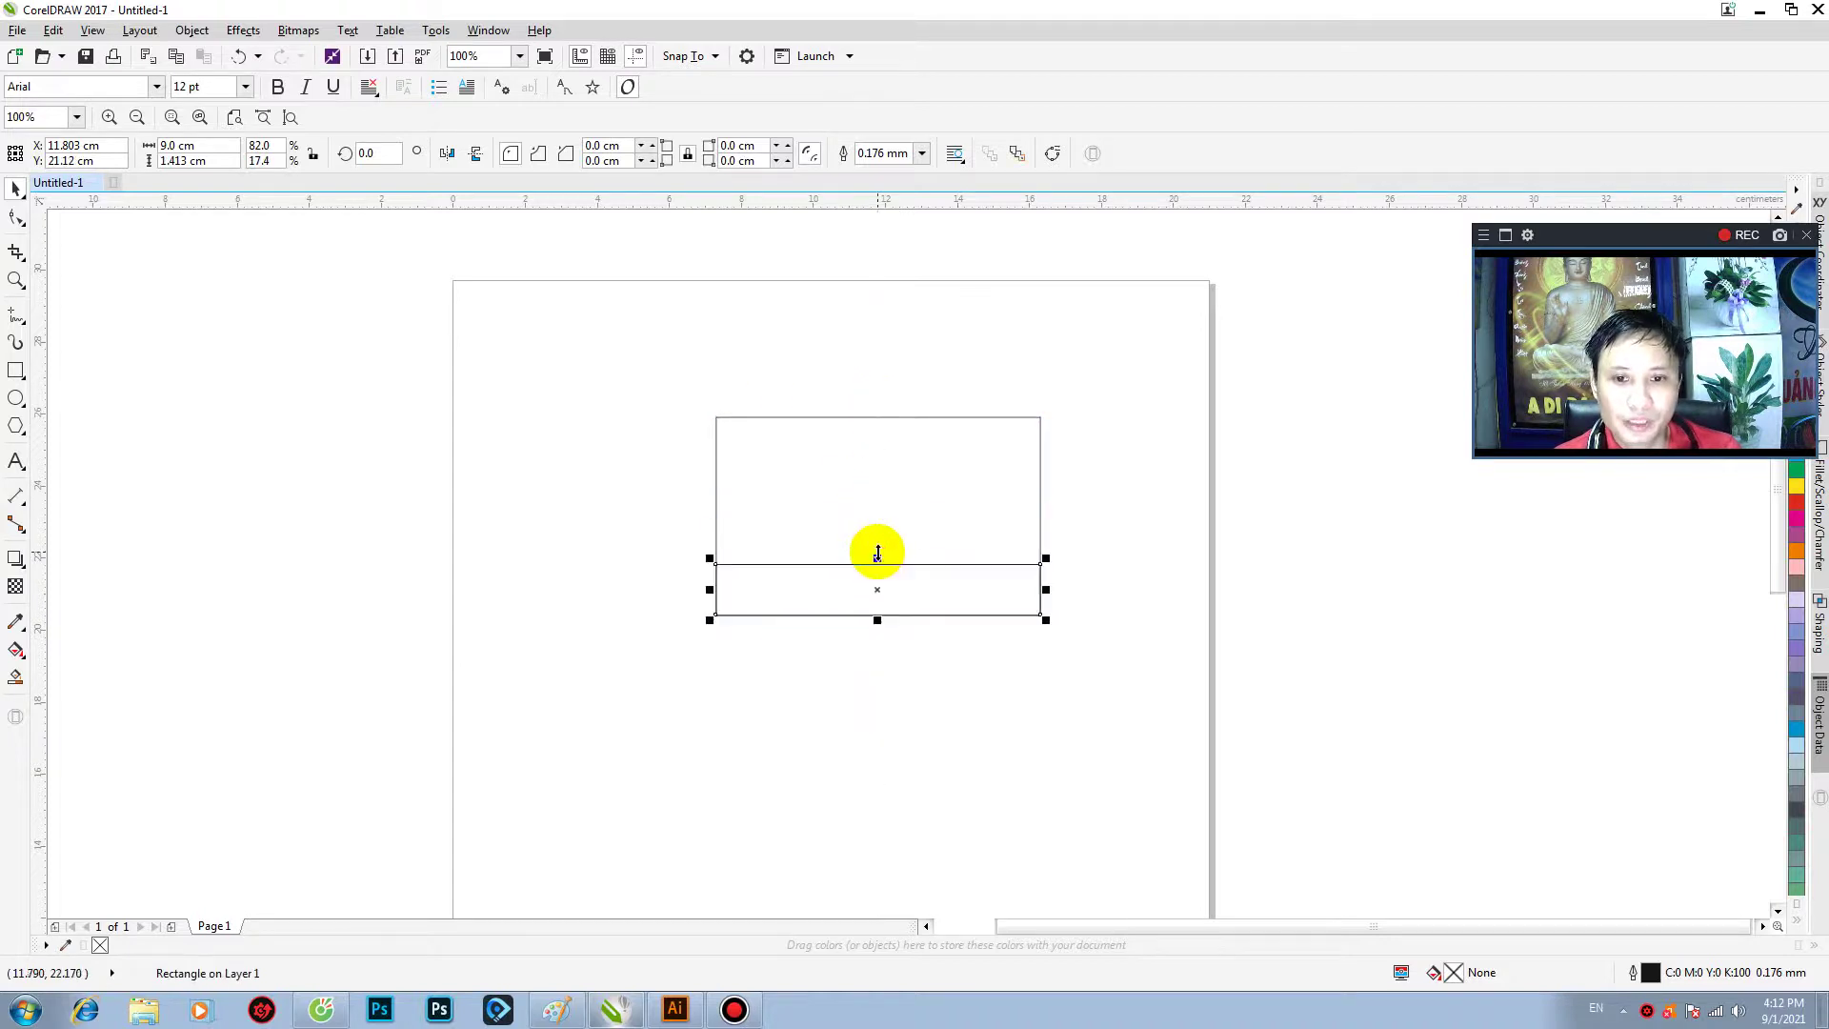
pyautogui.click(1561, 567)
pyautogui.moveTo(1561, 567); pyautogui.dragTo(1045, 587)
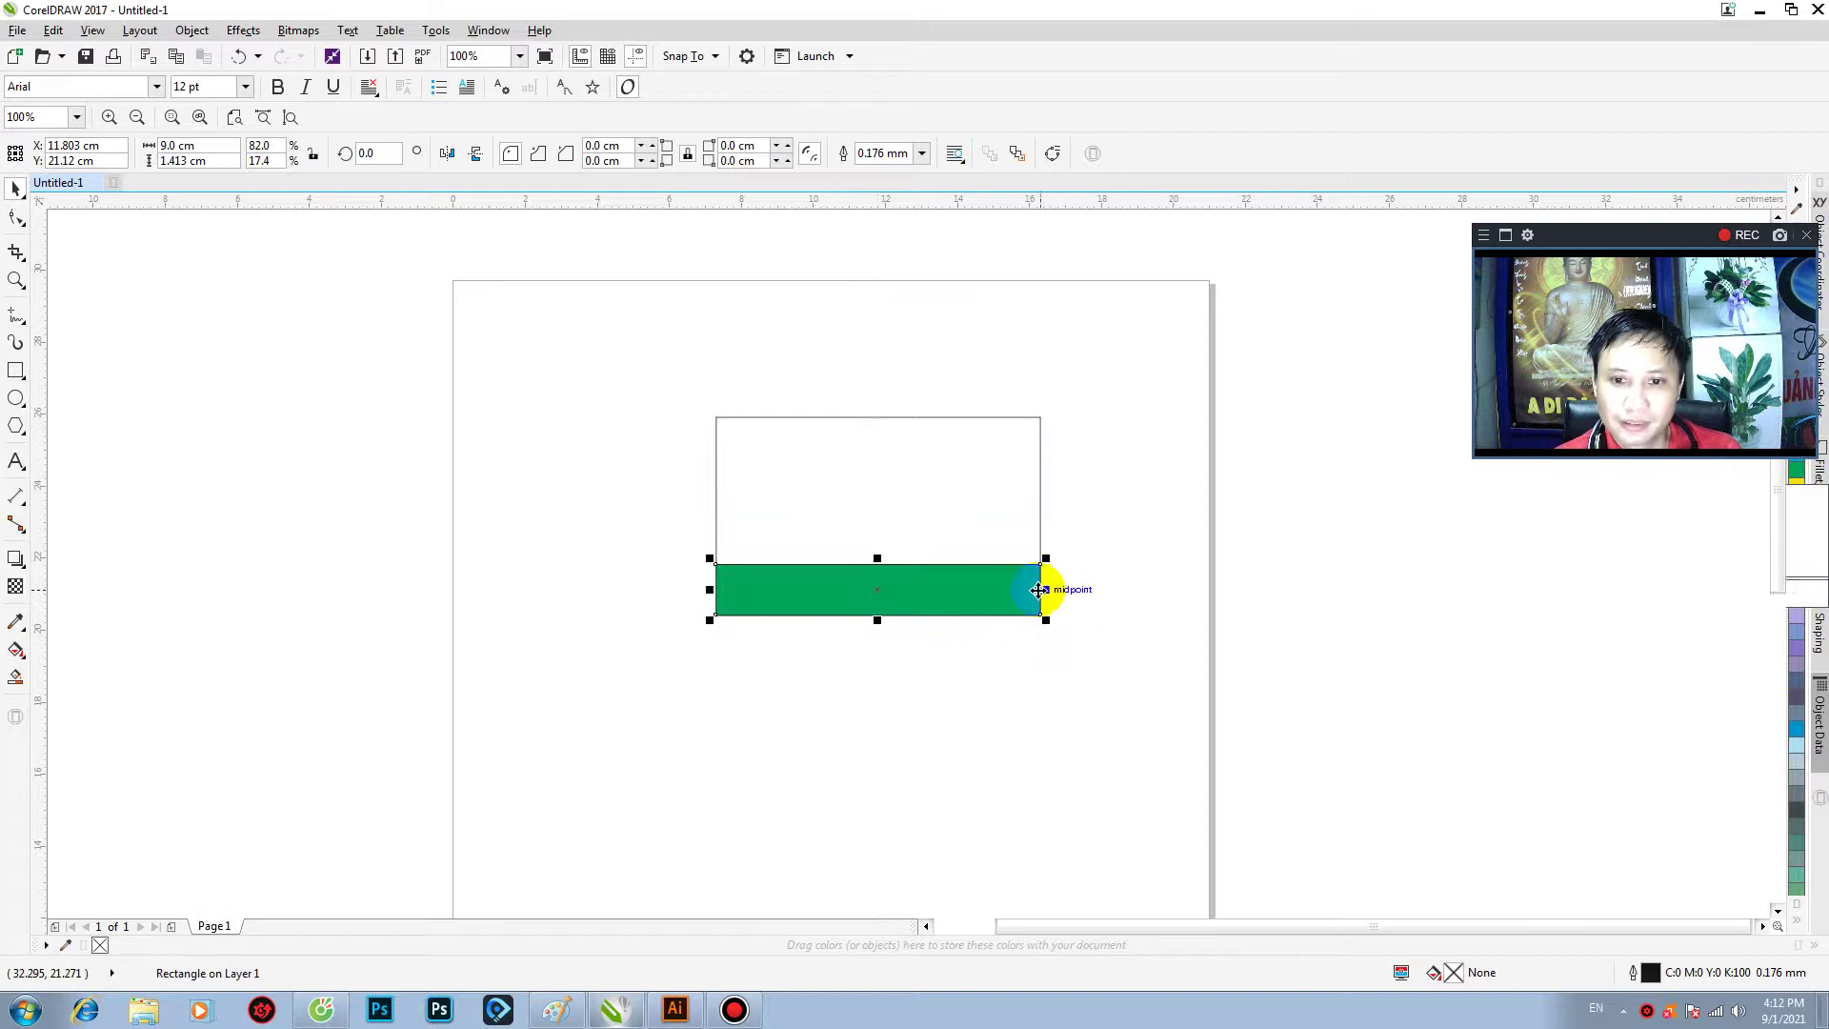
pyautogui.click(931, 517)
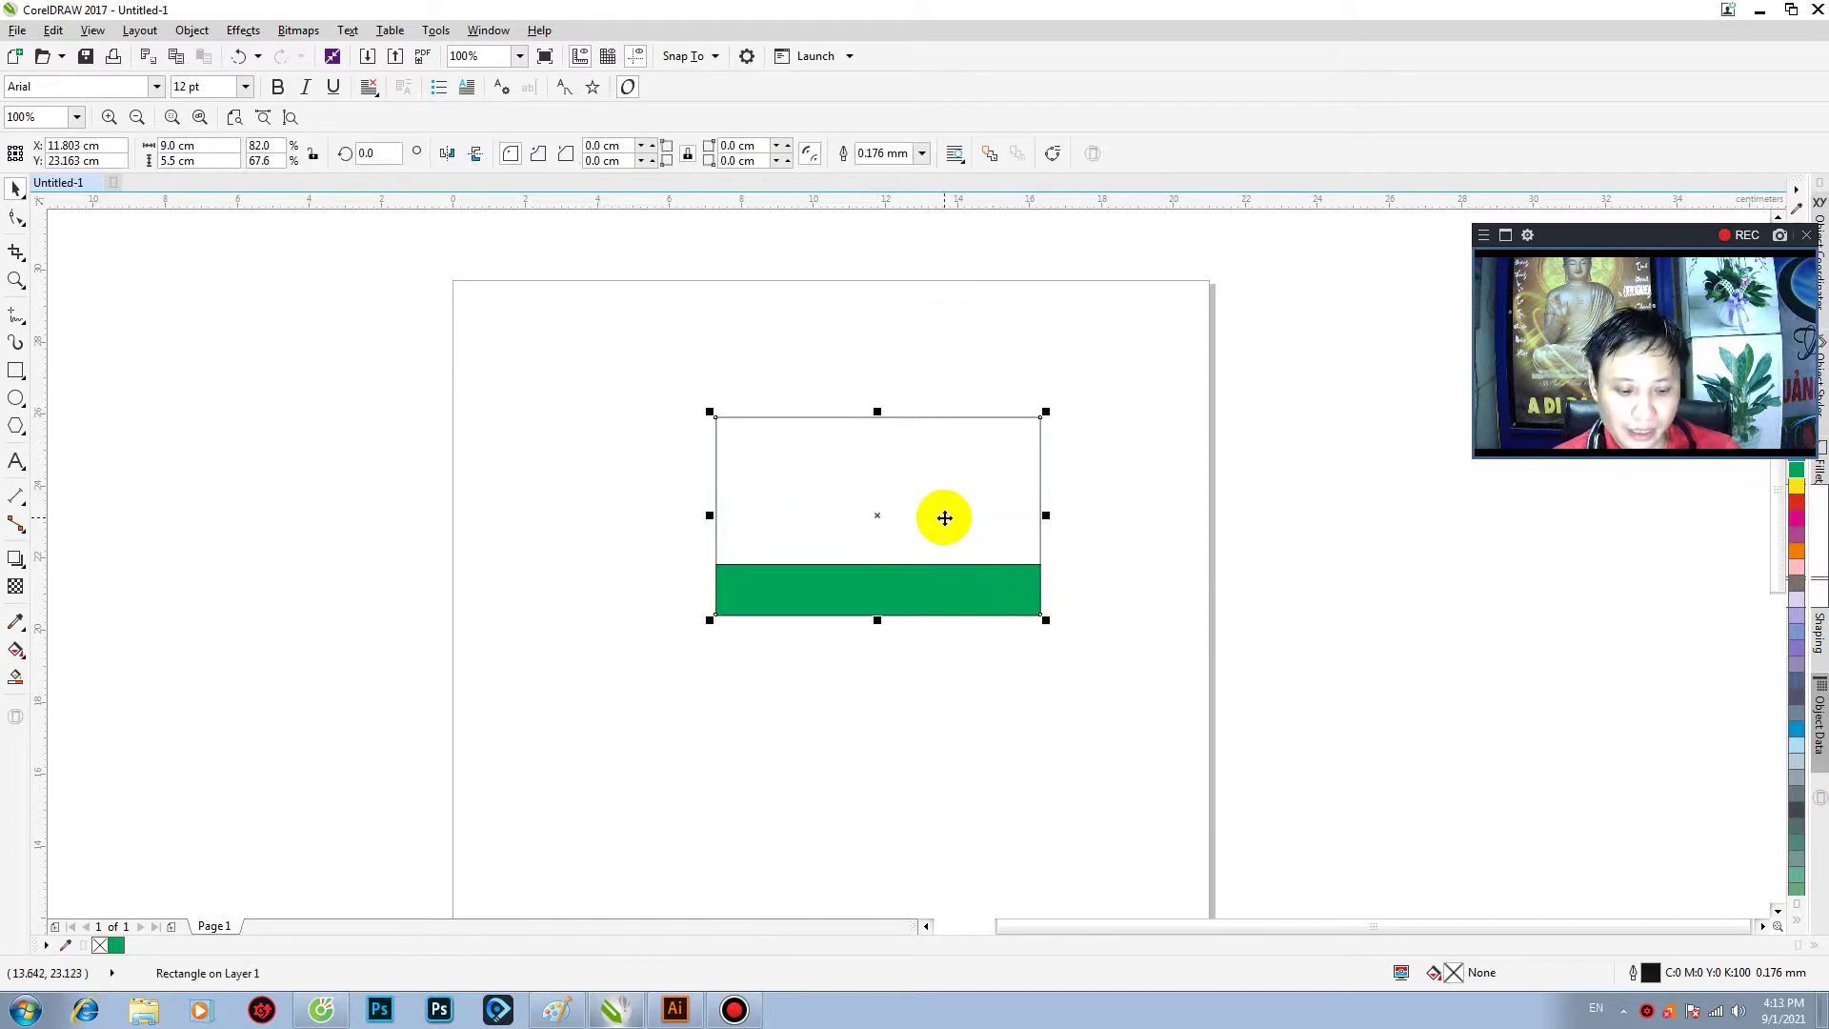
# - Add the text "áo thun", enlarged to about 47 pt, in the white area above the green strip
pyautogui.click(16, 461)
pyautogui.click(591, 494)
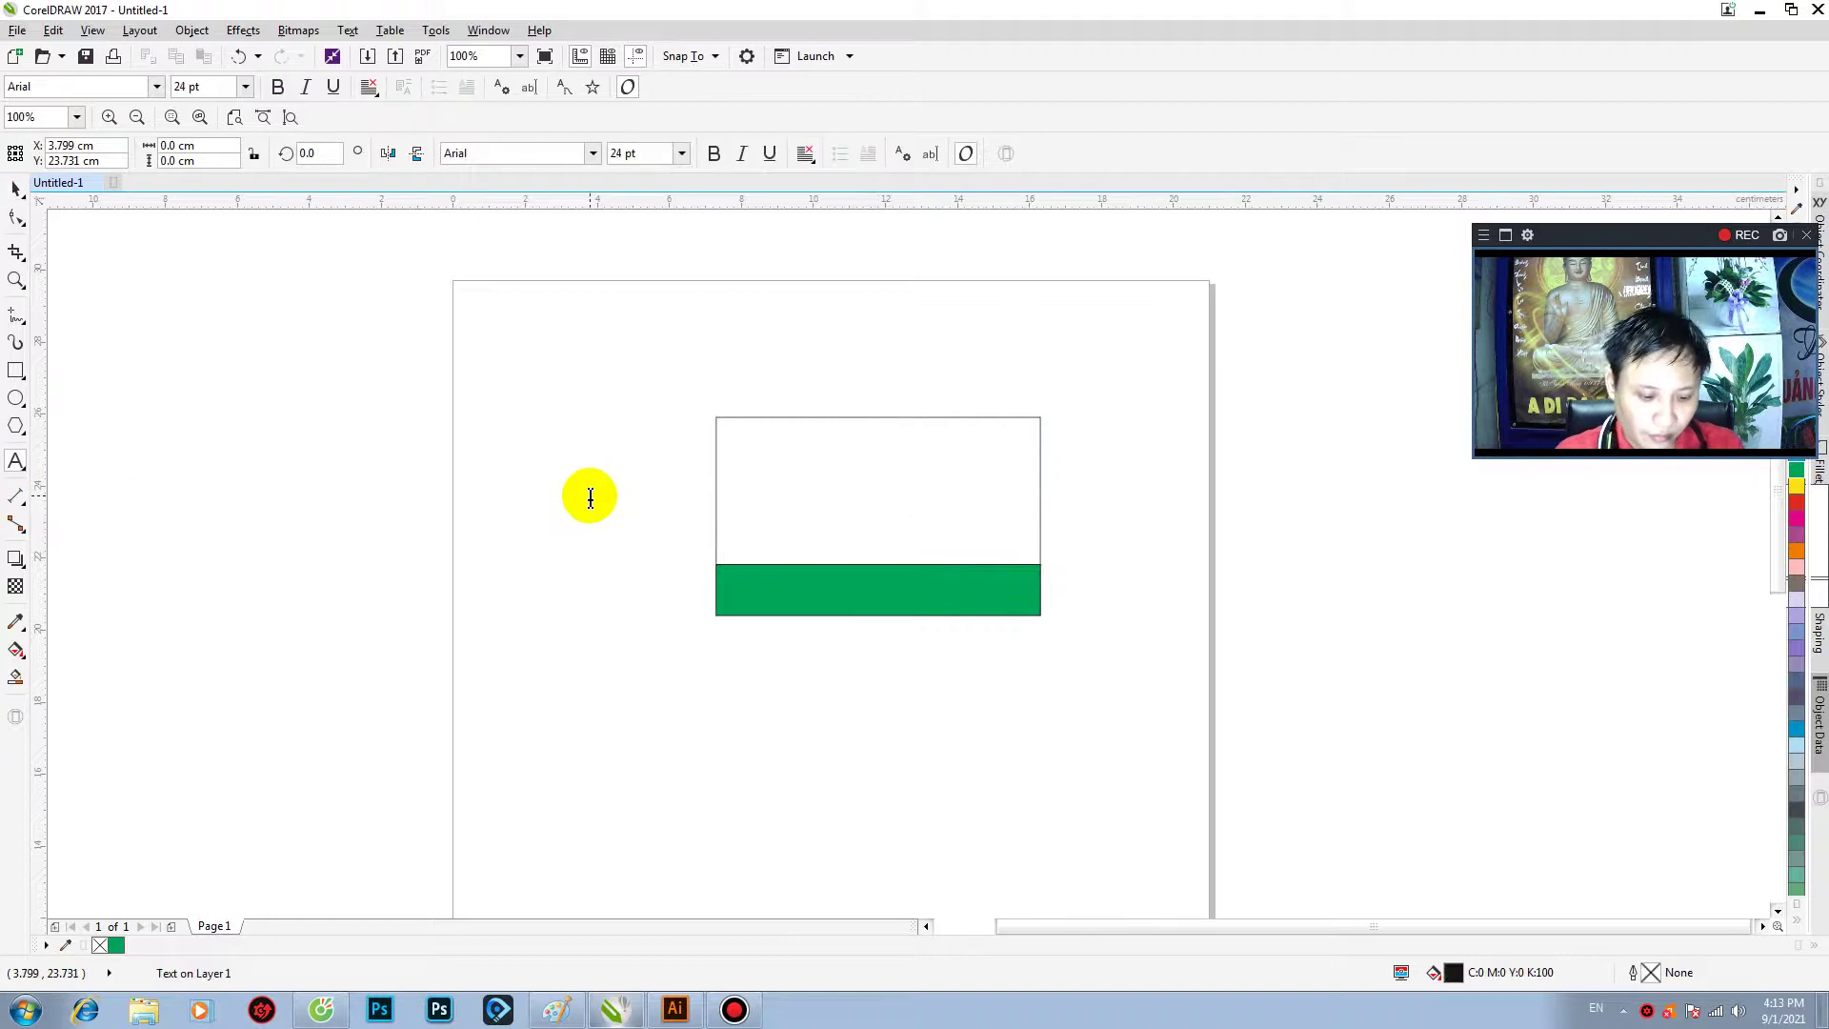
pyautogui.write('áo th')
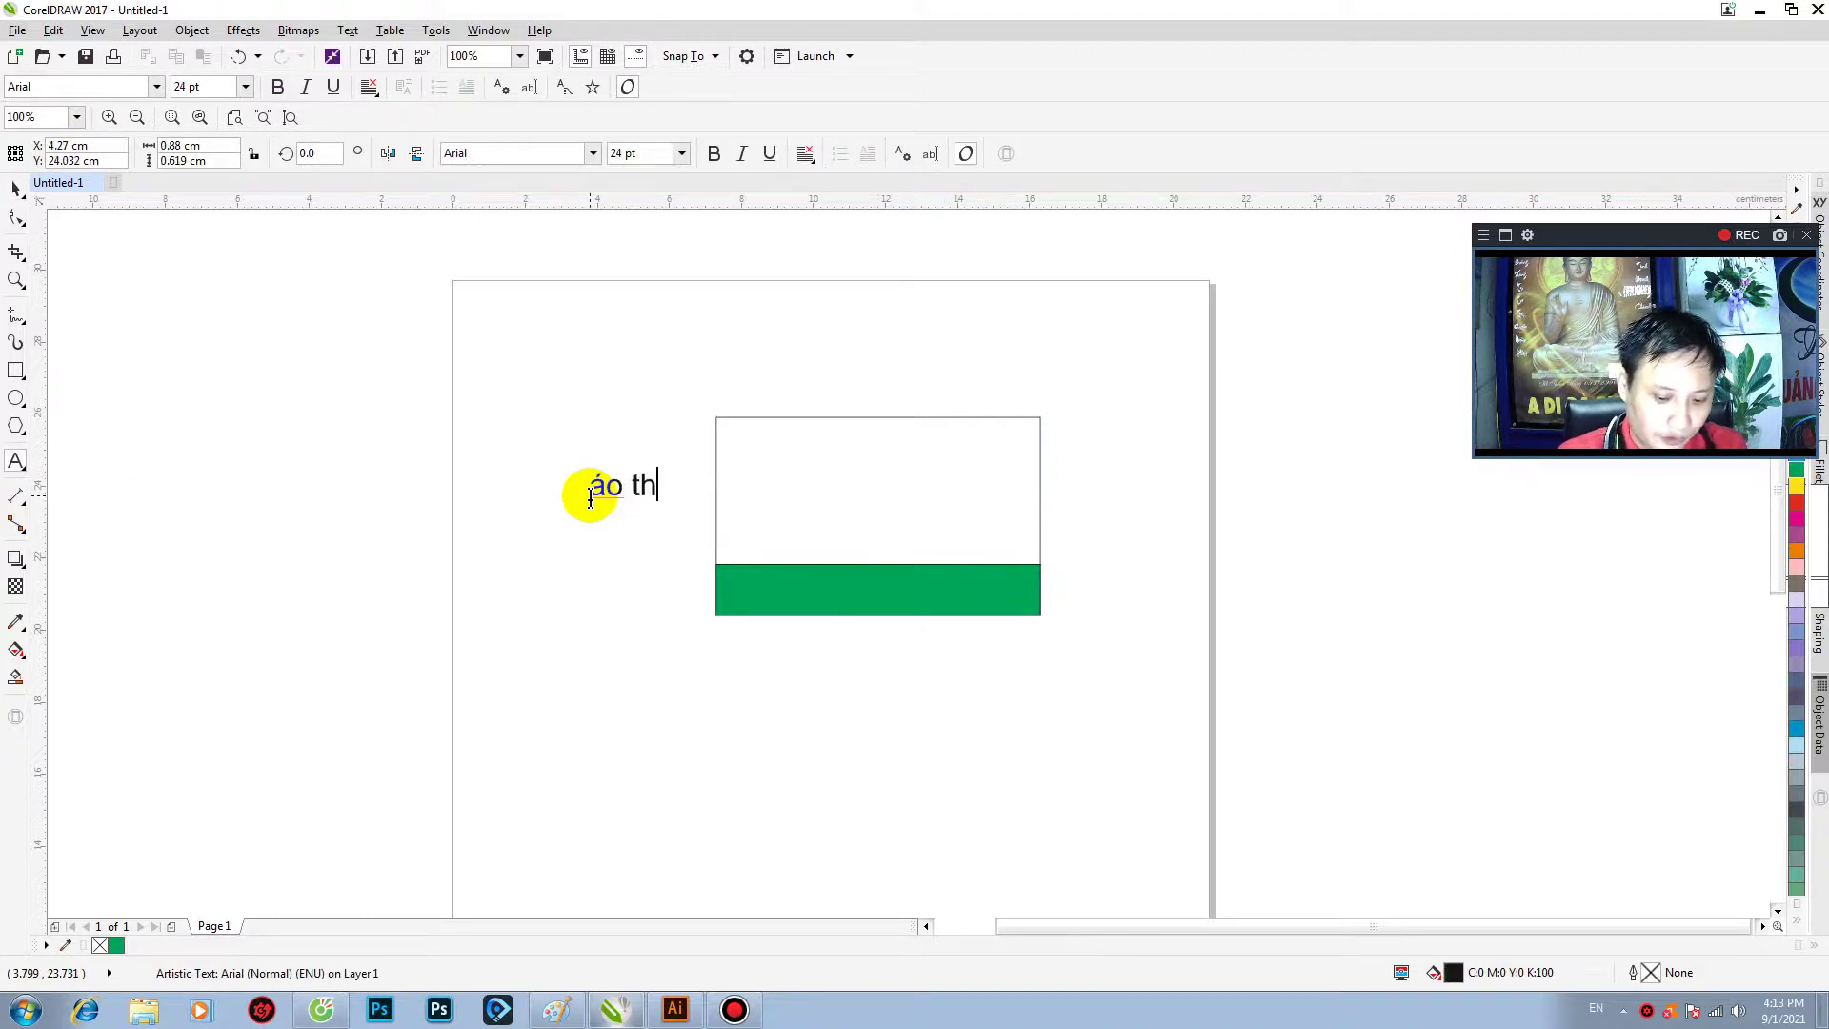
pyautogui.write('un')
pyautogui.press('Escape')
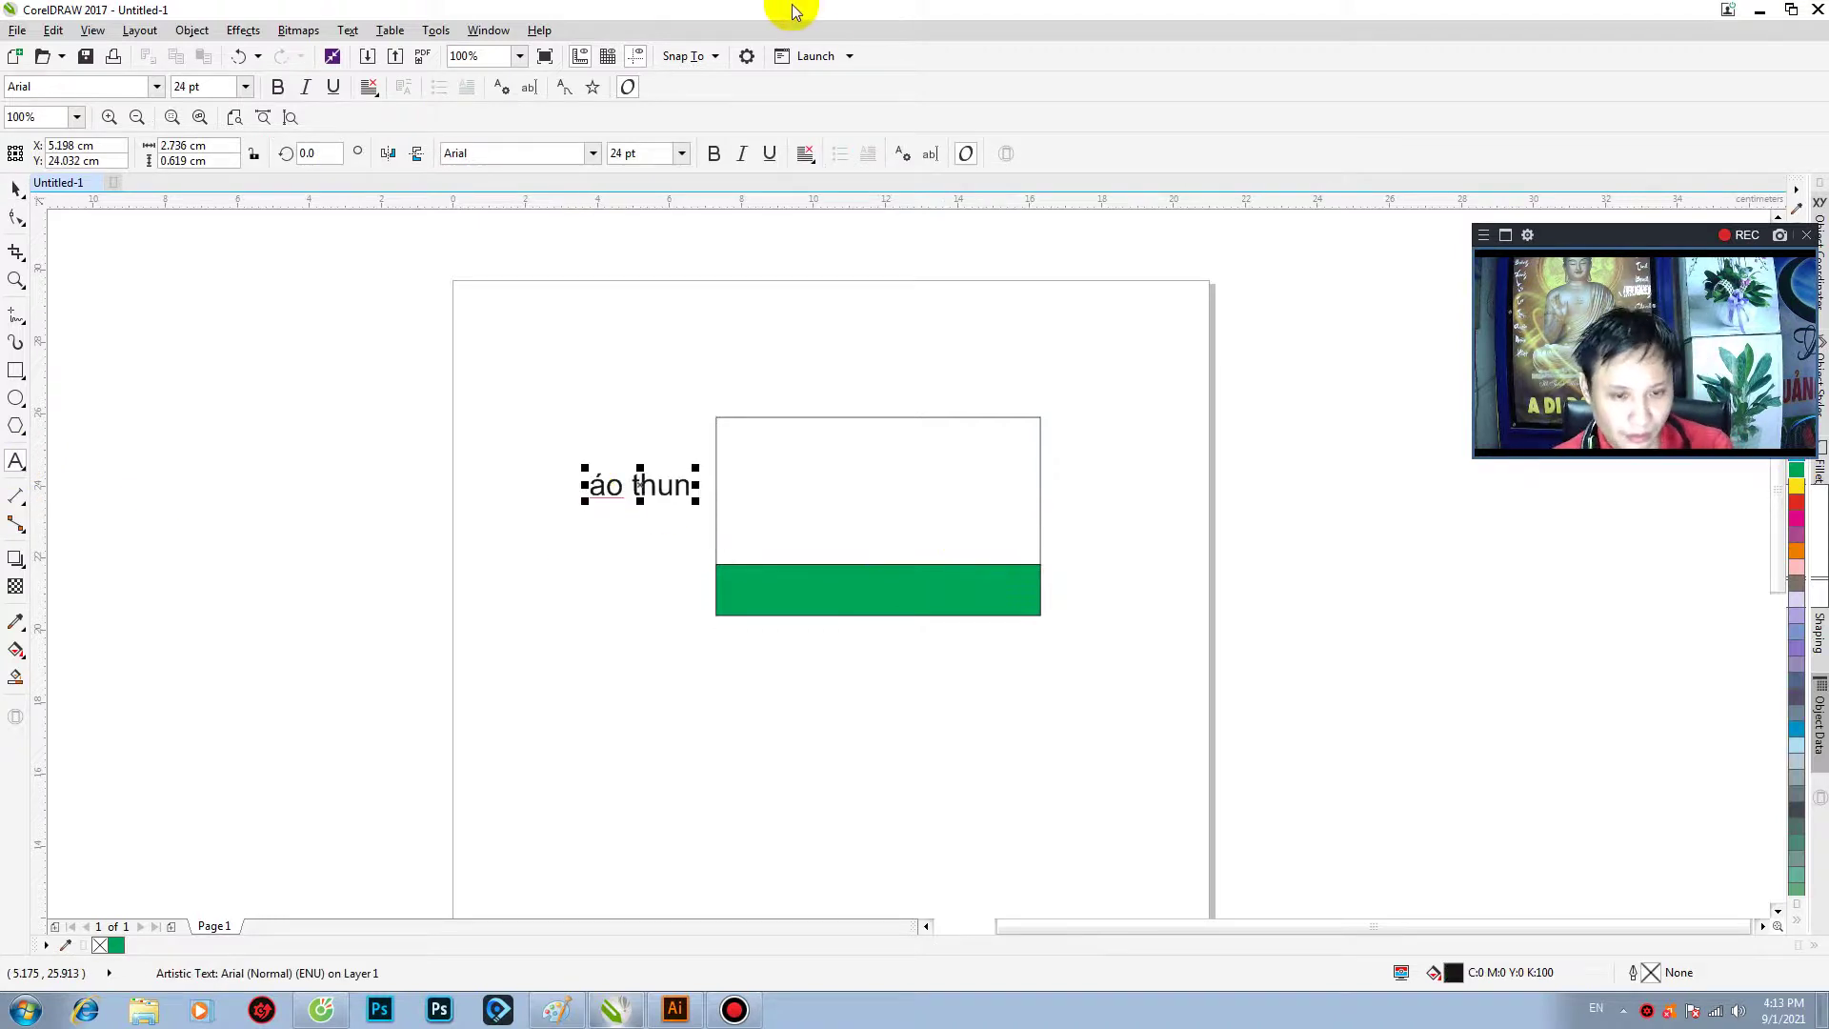
pyautogui.click(17, 187)
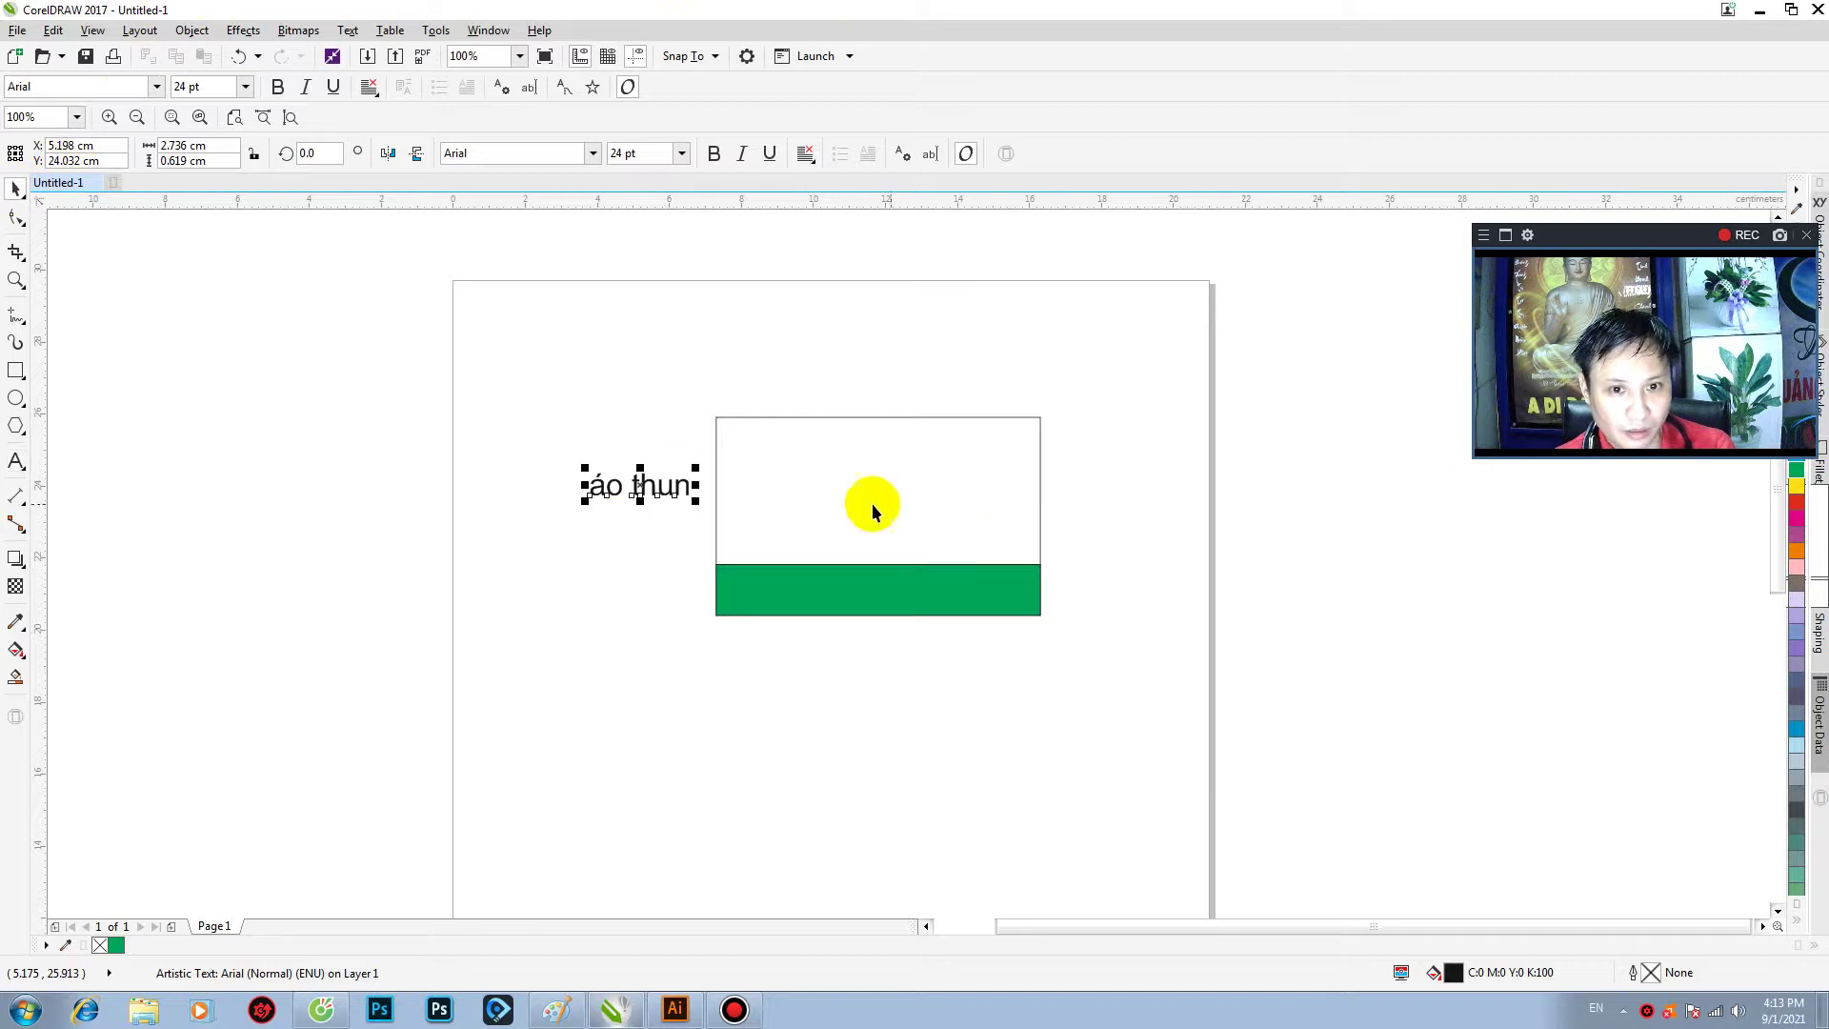
pyautogui.moveTo(697, 467); pyautogui.dragTo(794, 440)
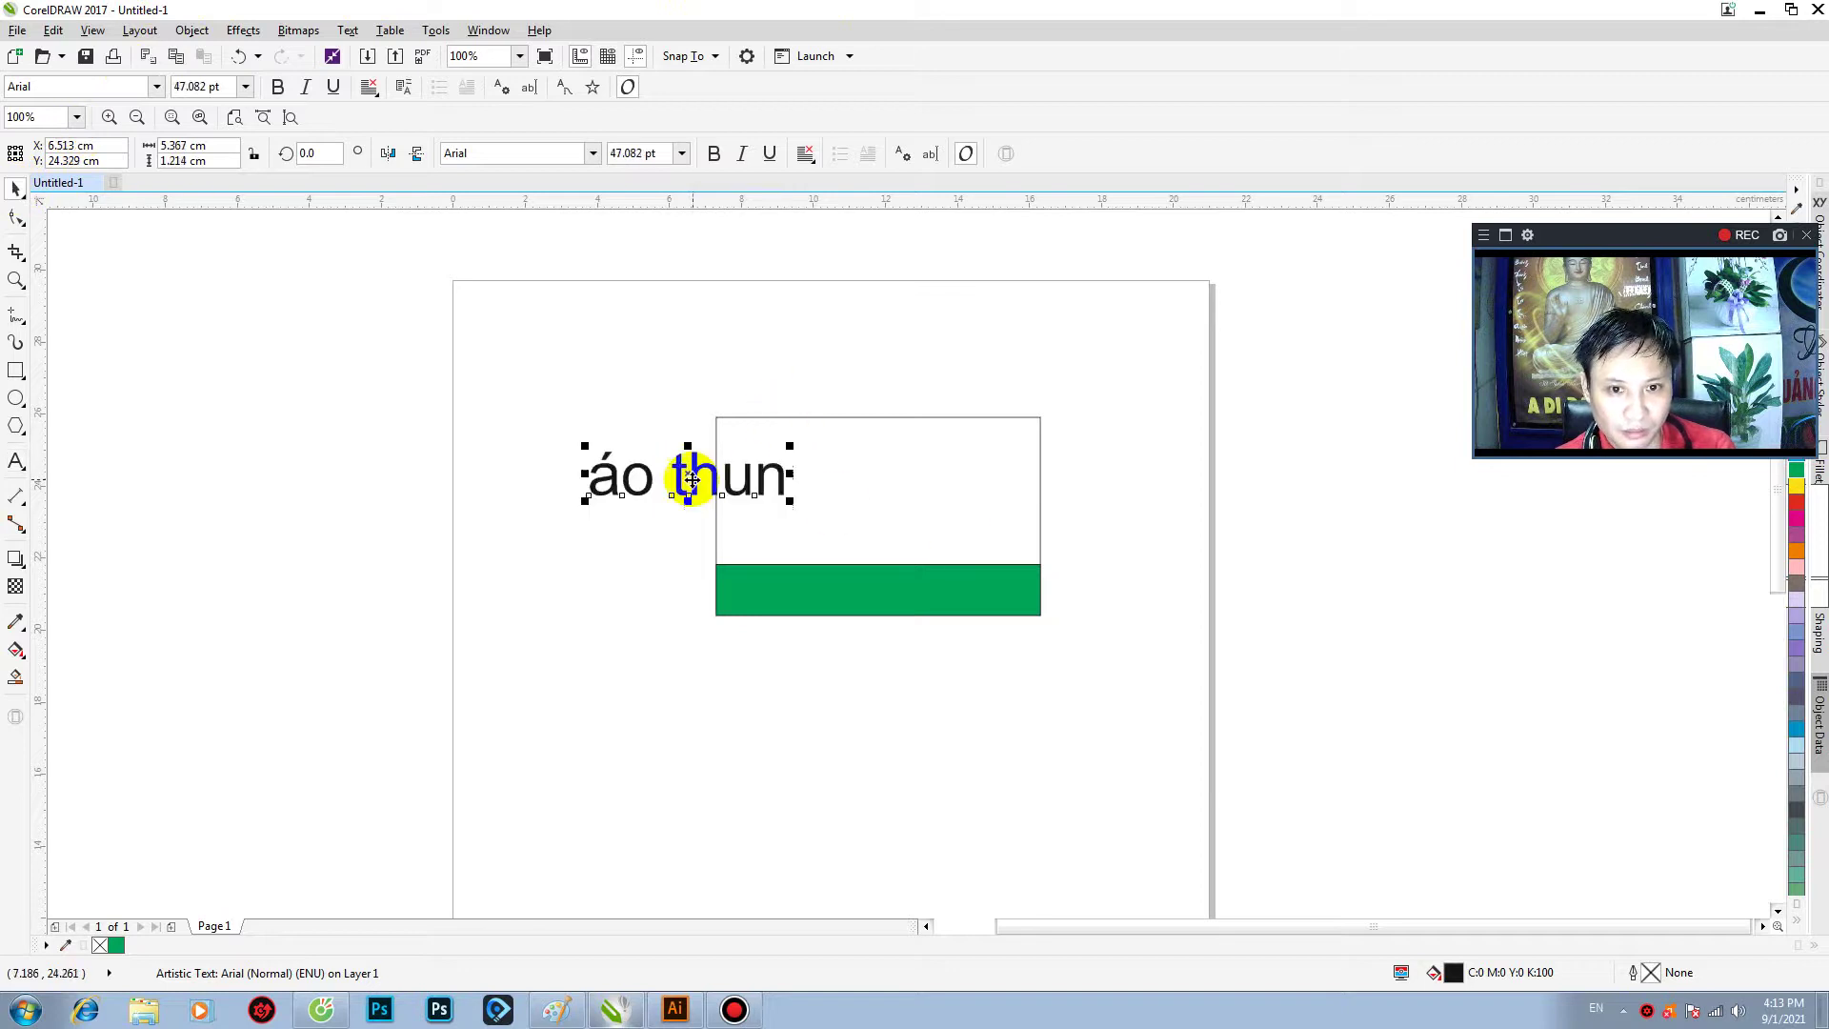
pyautogui.moveTo(692, 479); pyautogui.dragTo(892, 496)
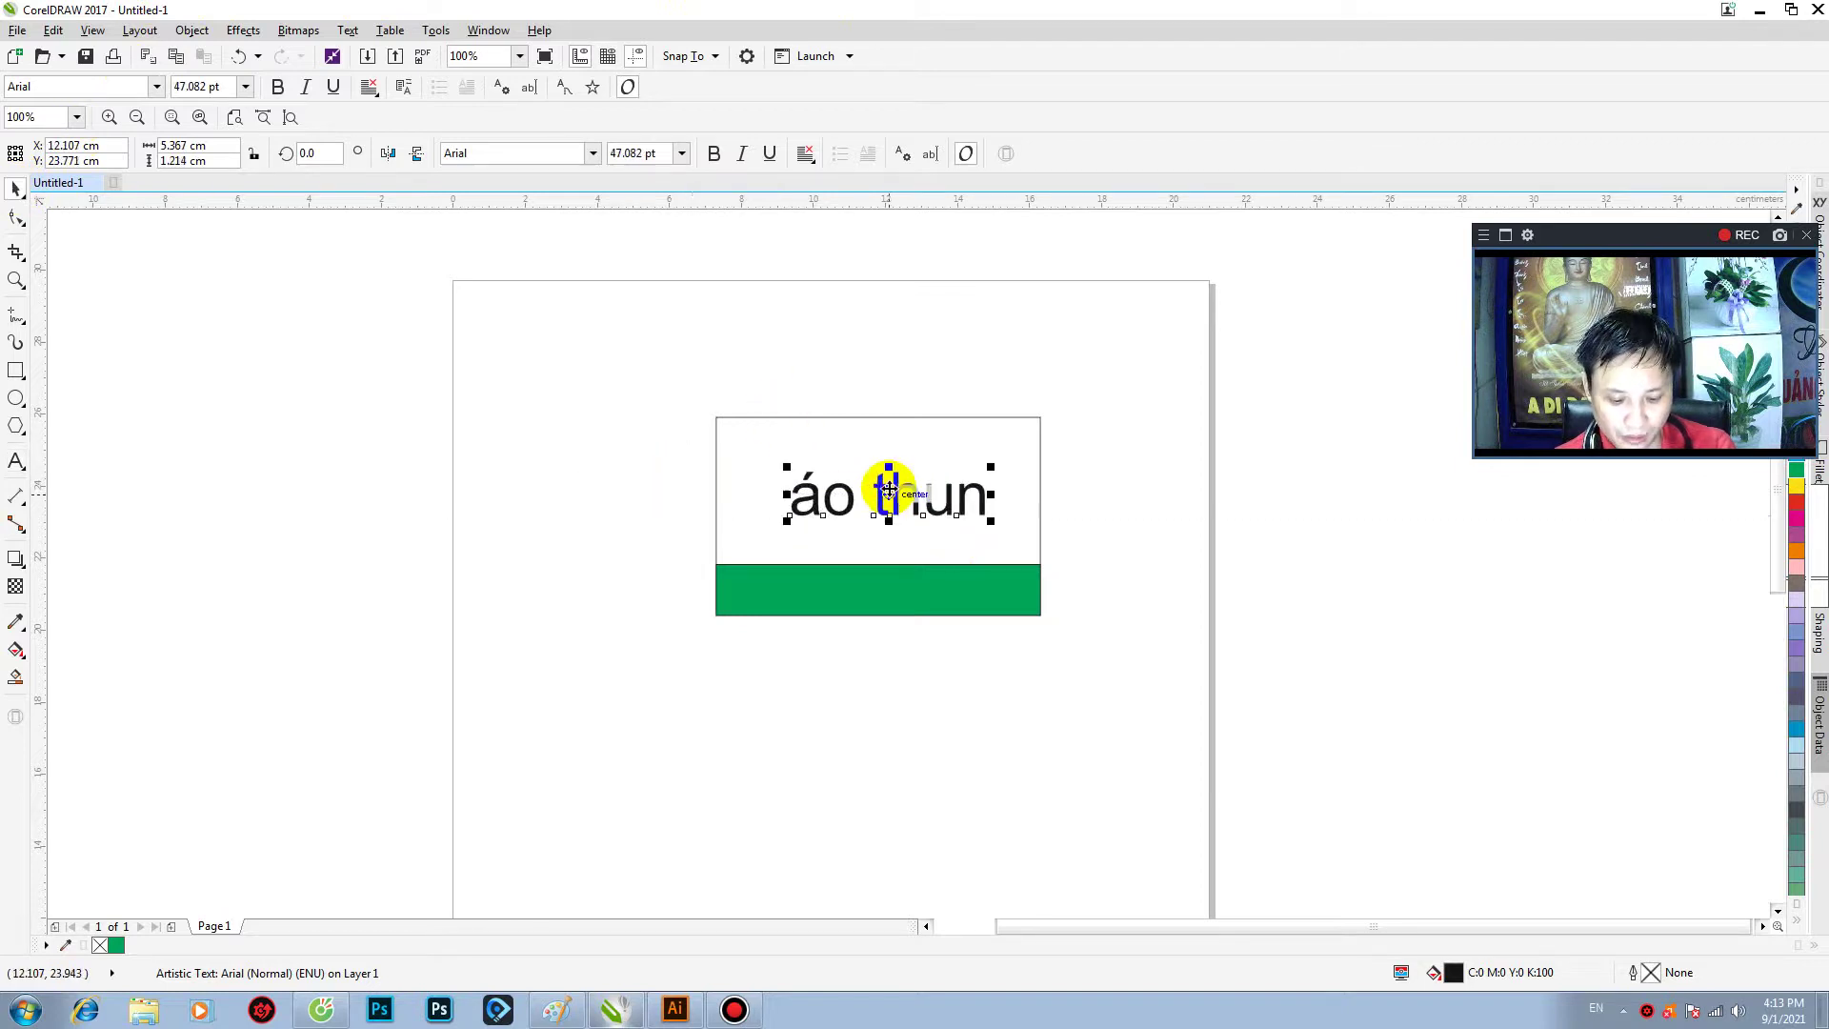
# - Append "1000" to the end of the "áo thun" text
pyautogui.doubleClick(982, 496)
pyautogui.write('1')
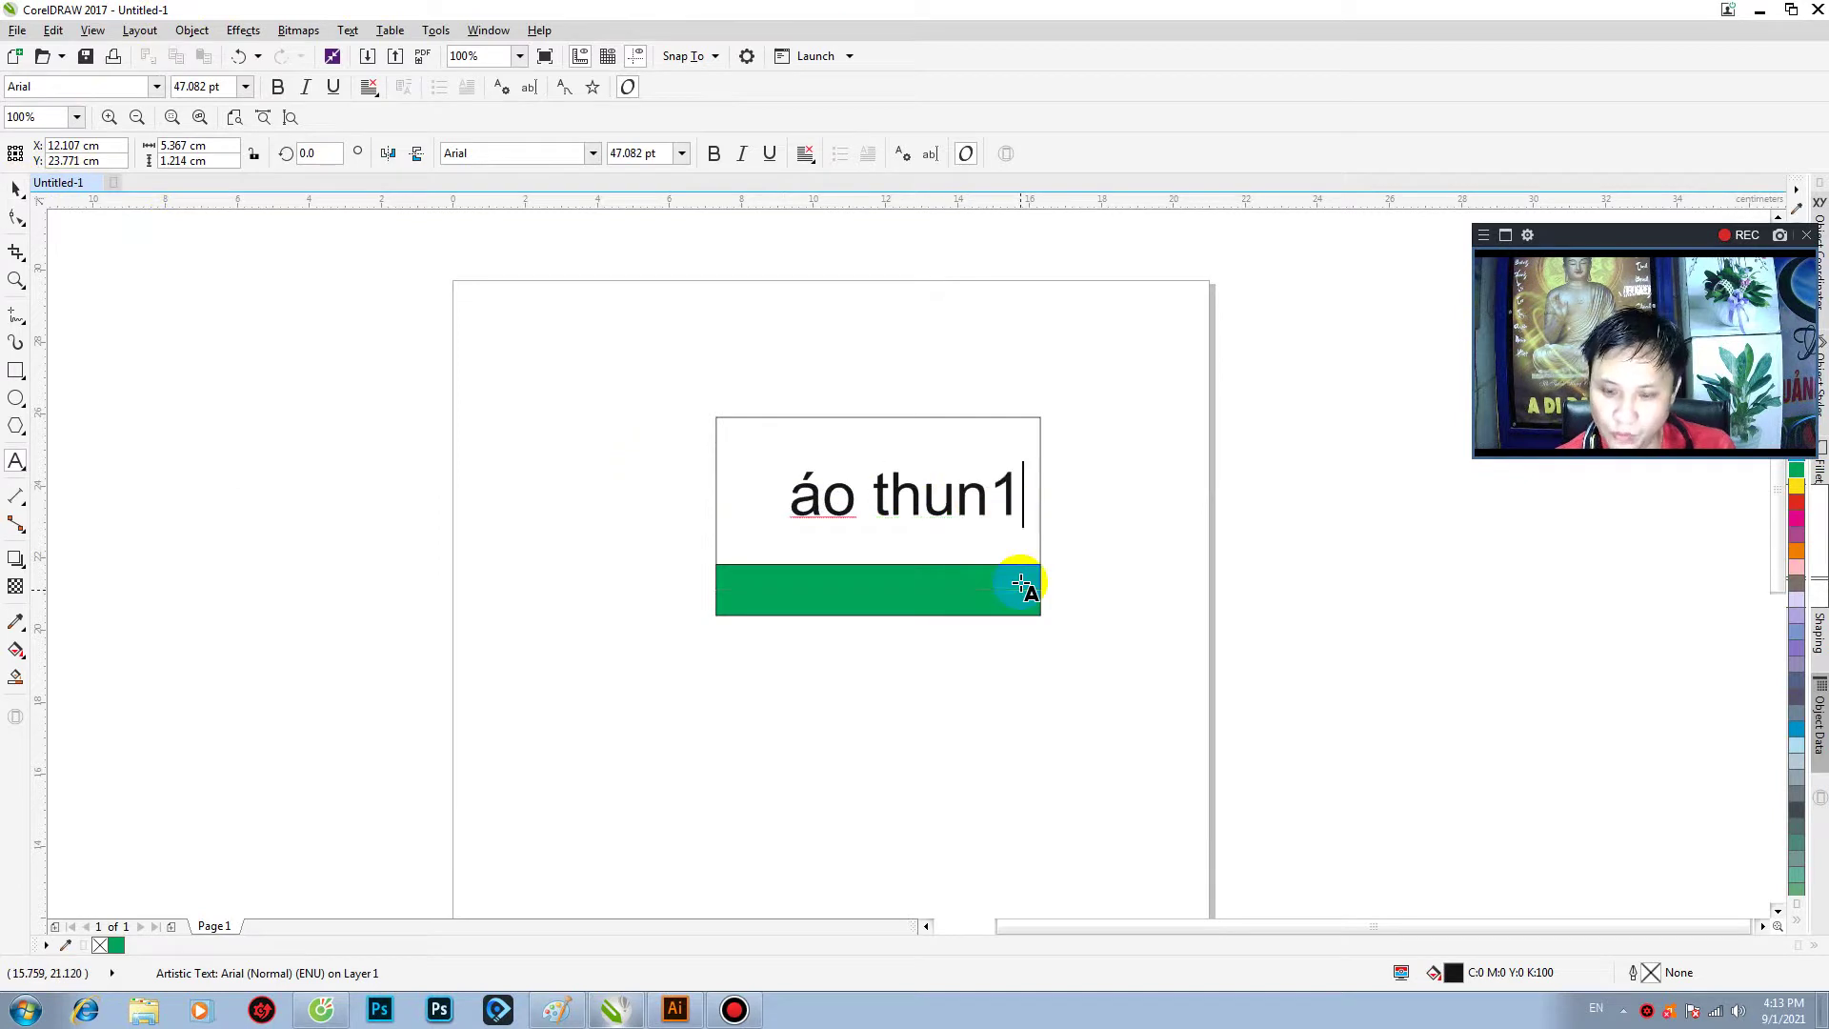
pyautogui.write('000')
pyautogui.press('Escape')
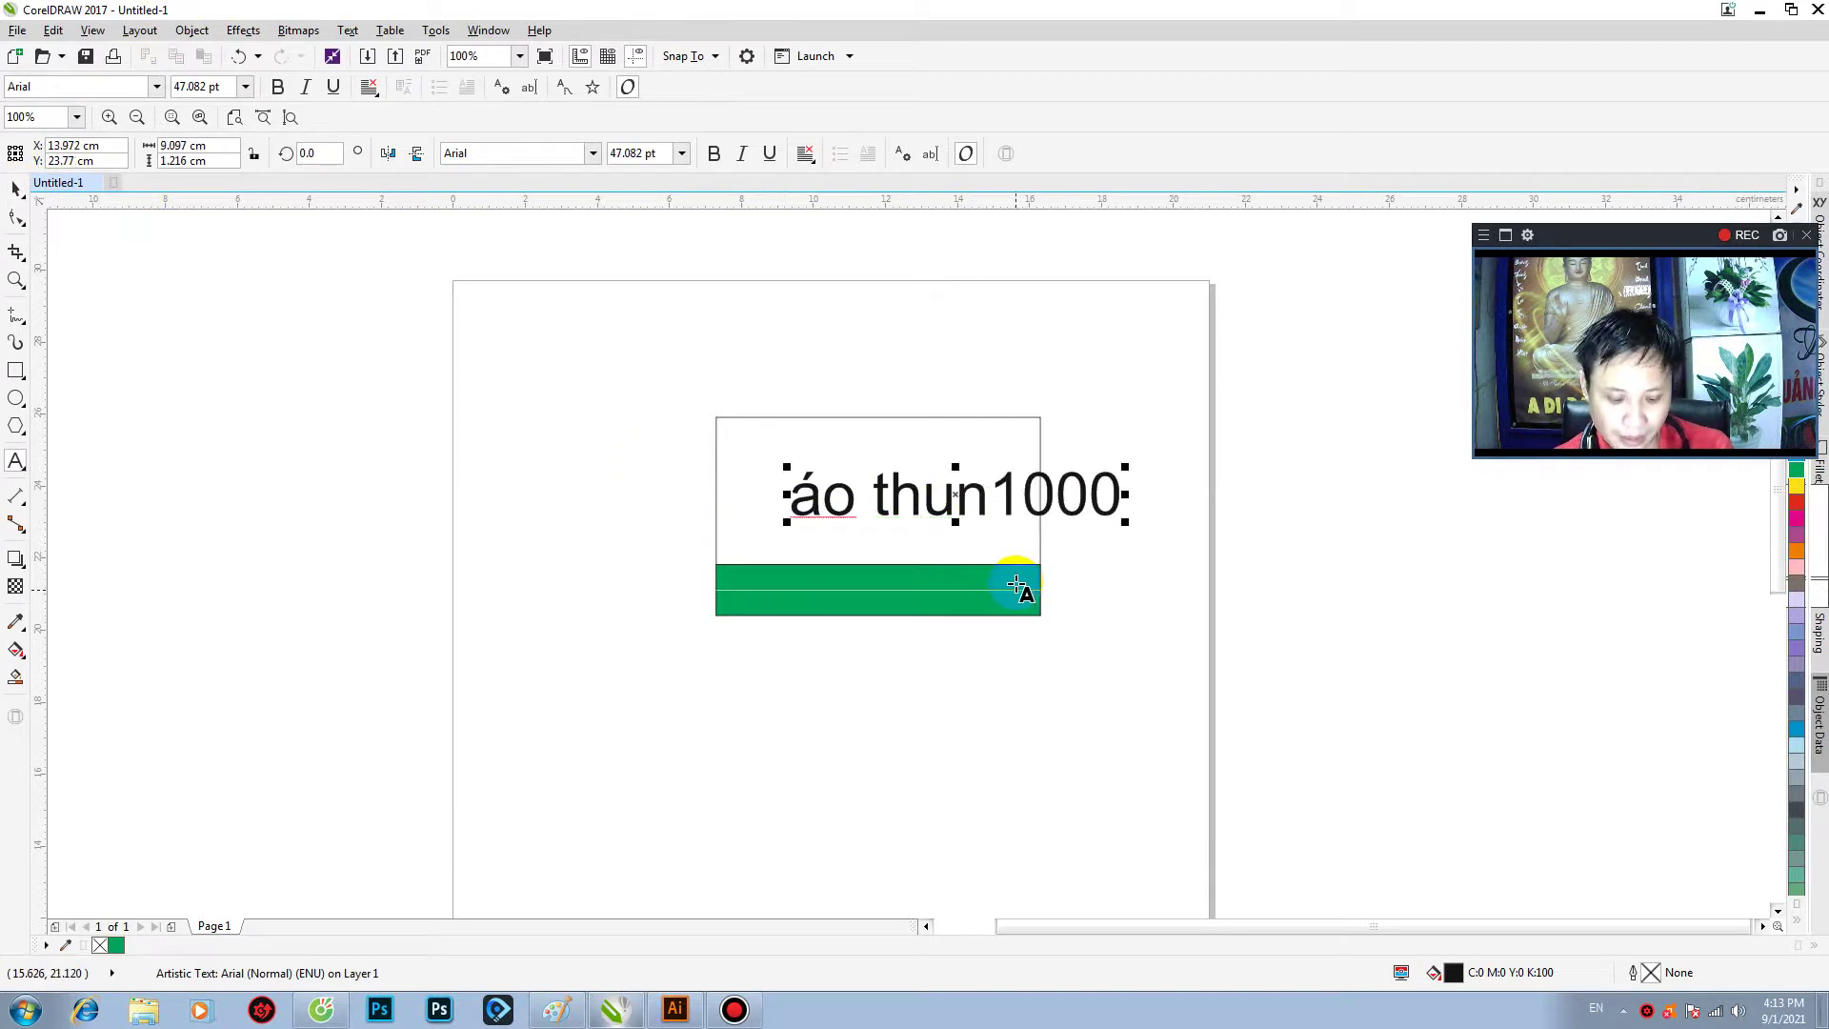
pyautogui.click(16, 188)
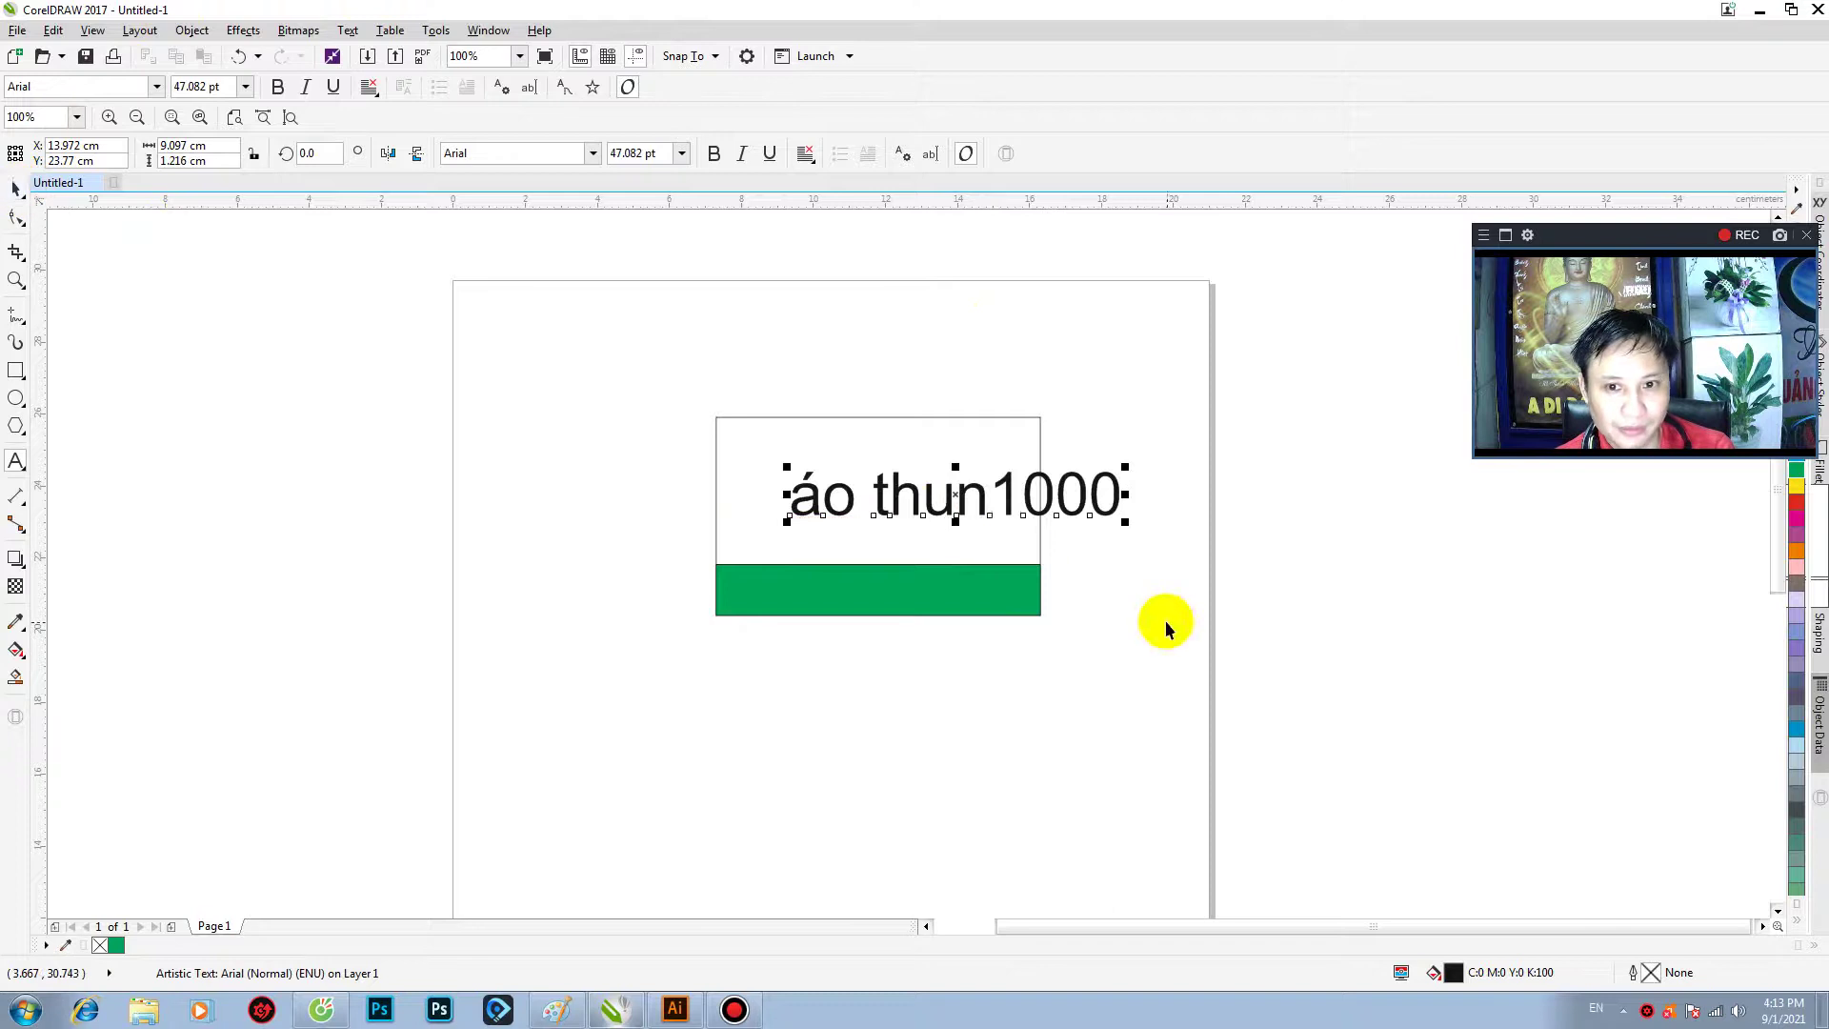
# - Narrow the text to about 7.5 cm wide and centre it horizontally within the card
pyautogui.scroll(1, 1012, 551)
pyautogui.moveTo(1233, 436); pyautogui.dragTo(1118, 436)
pyautogui.moveTo(922, 440); pyautogui.dragTo(823, 426)
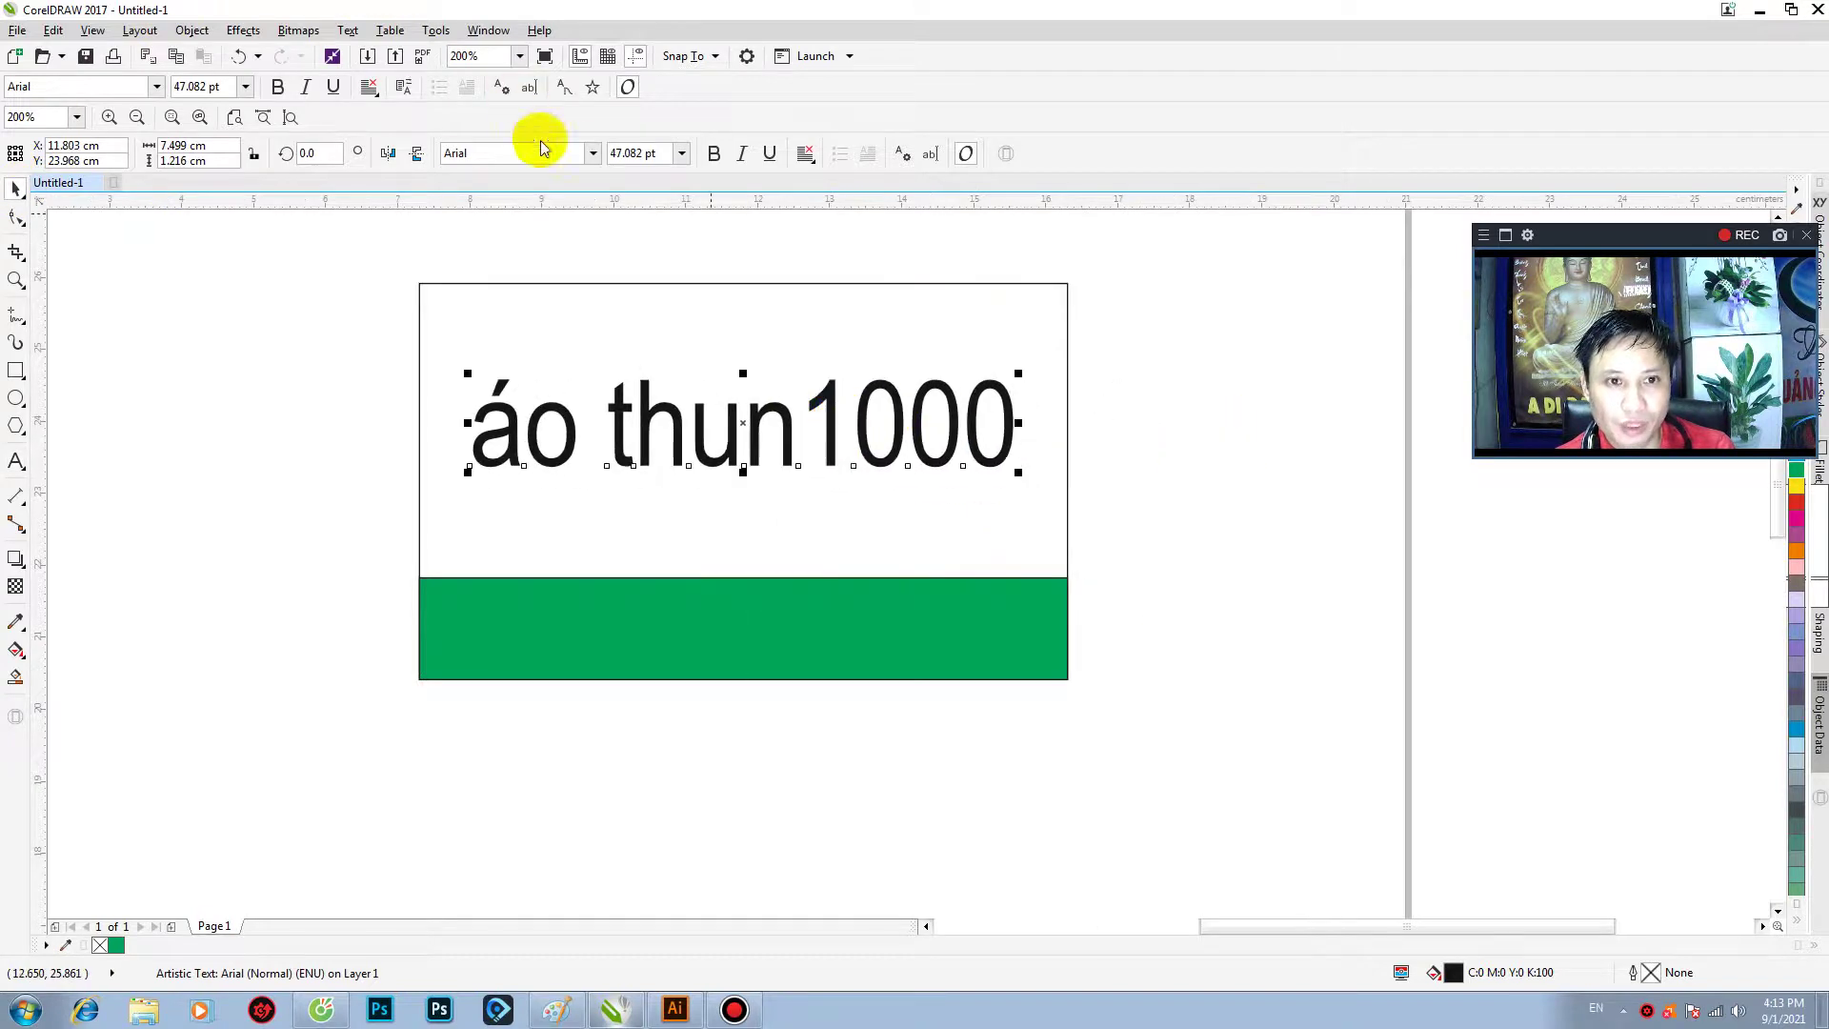
# - Change the font of the "áo thun1000" text to Metric
pyautogui.click(573, 153)
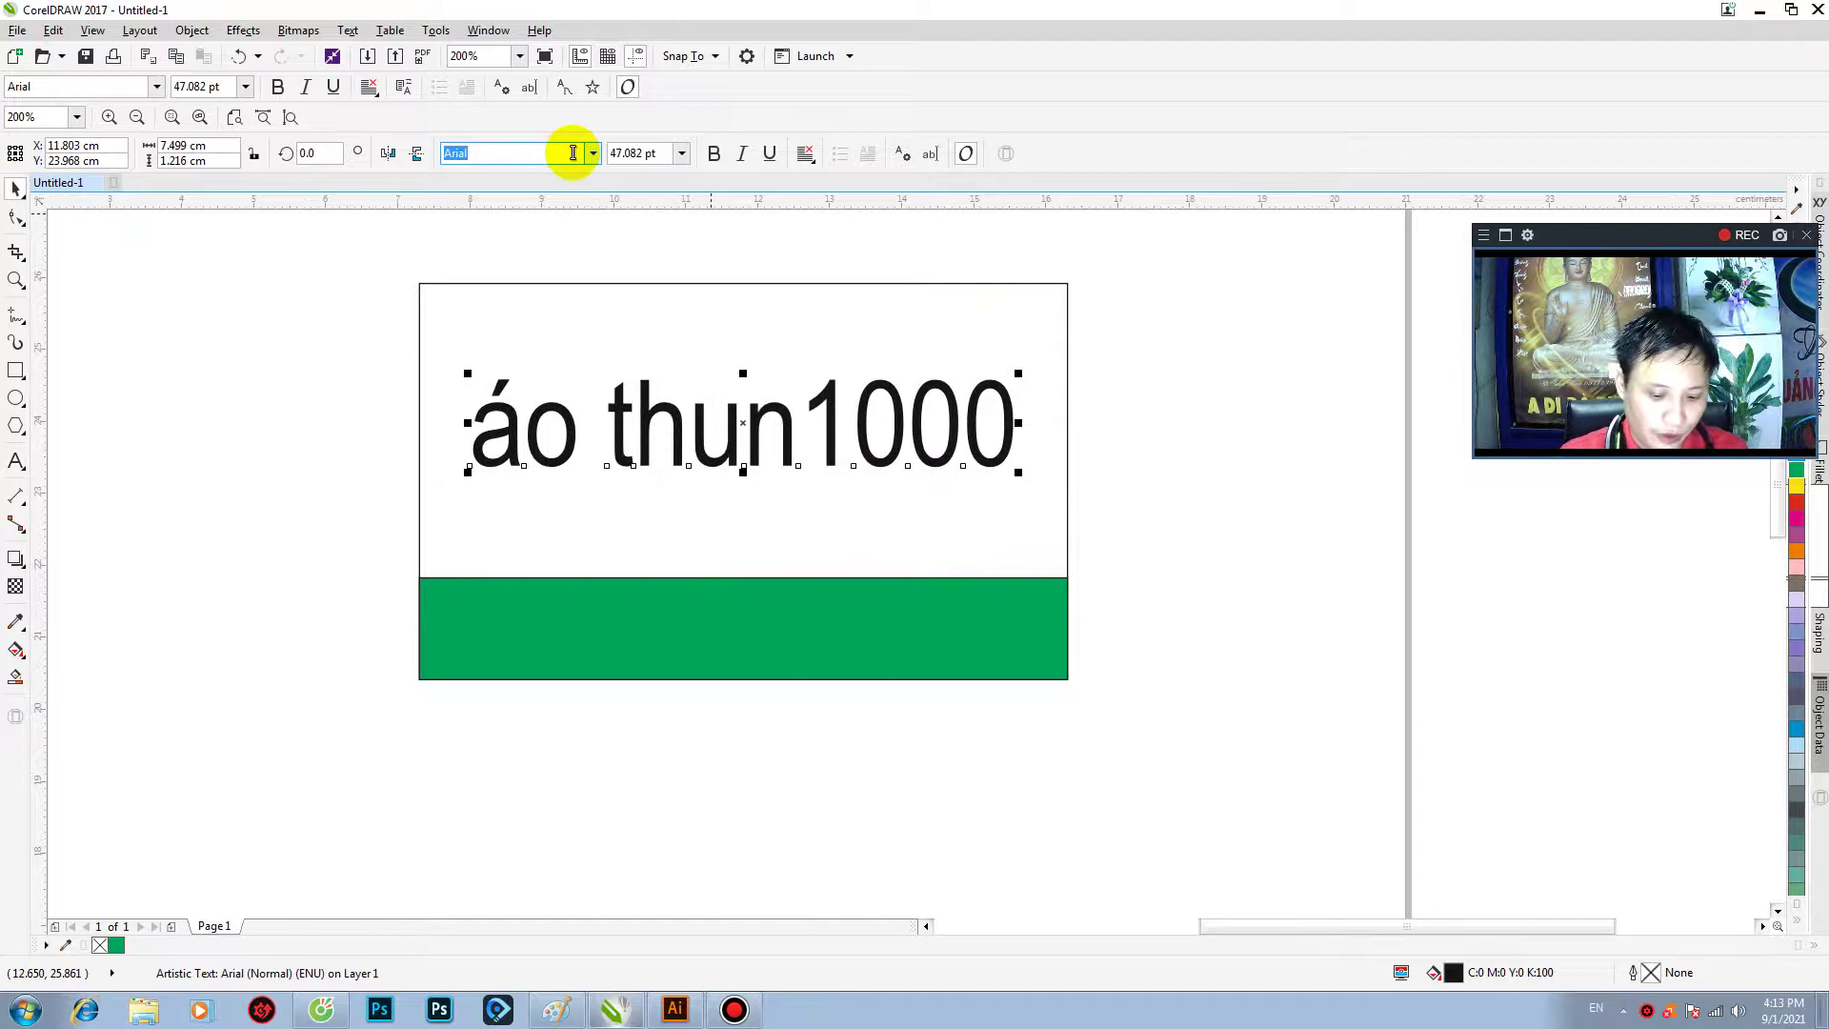
pyautogui.write('metric')
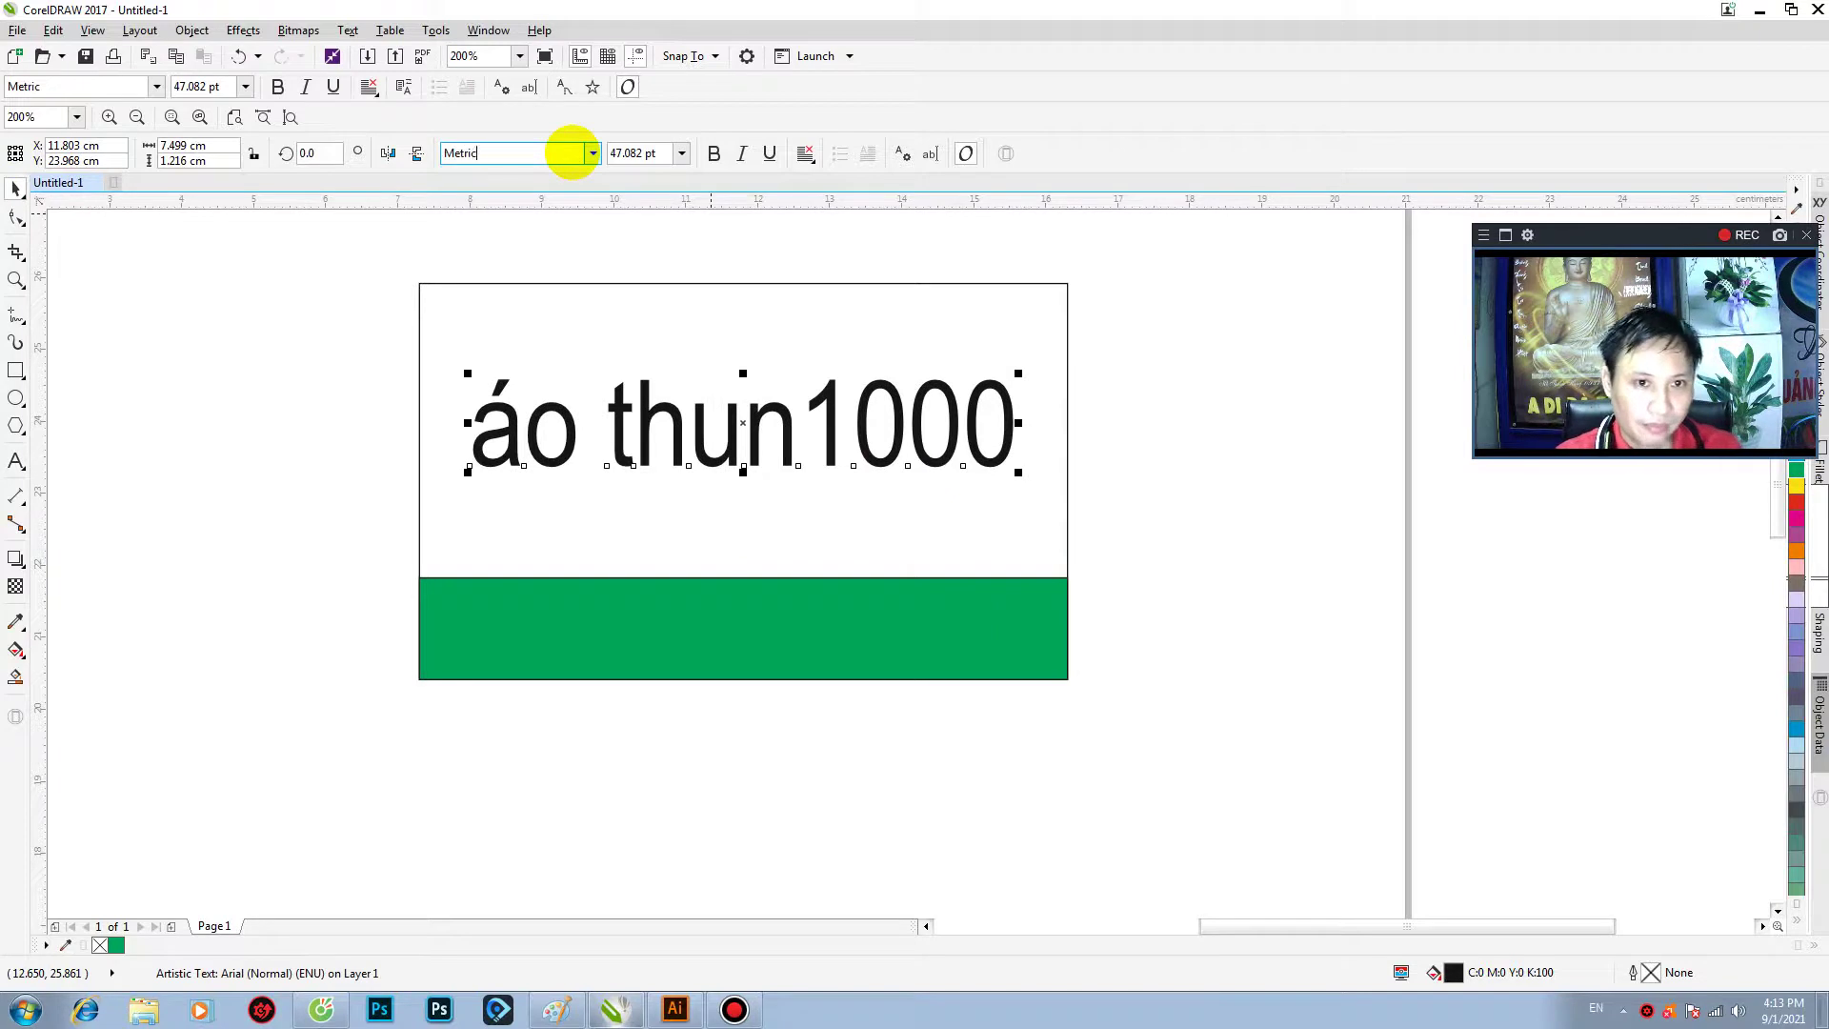
pyautogui.press('Return')
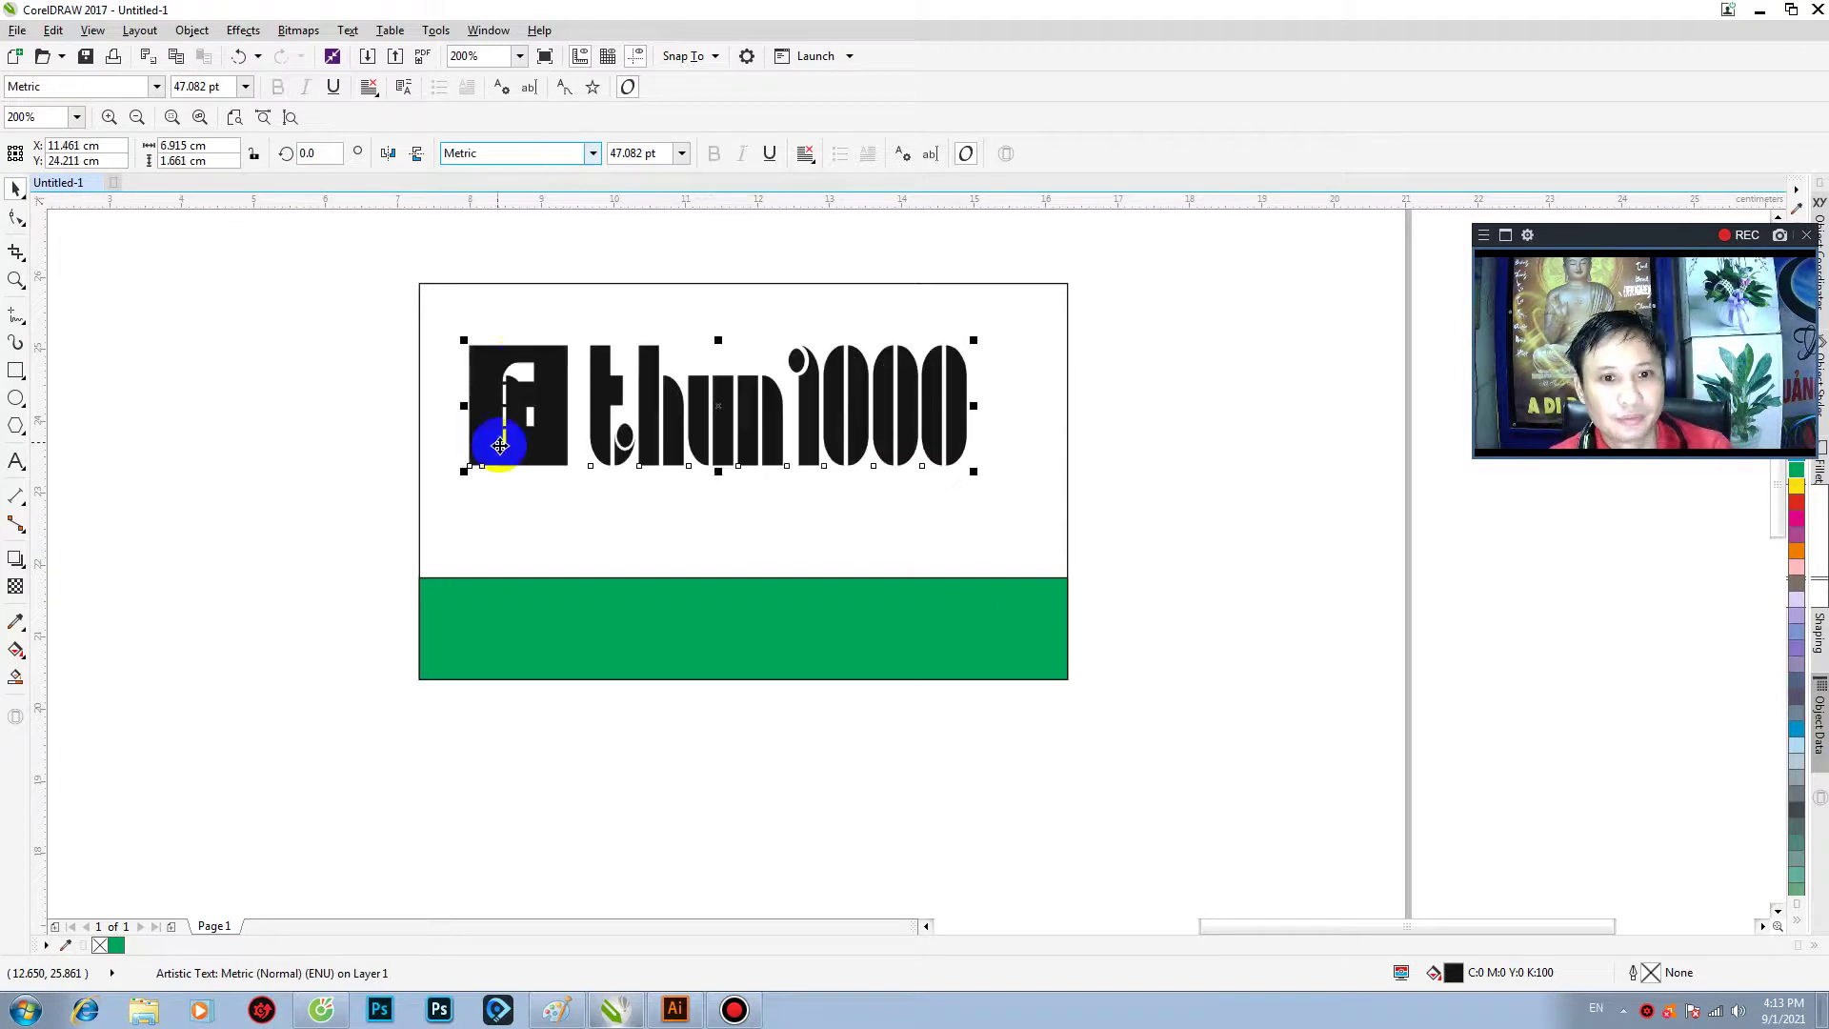
# - Try to replace the accented word "áo" with unaccented "ao" in the text
pyautogui.doubleClick(552, 426)
pyautogui.moveTo(551, 426); pyautogui.dragTo(452, 409)
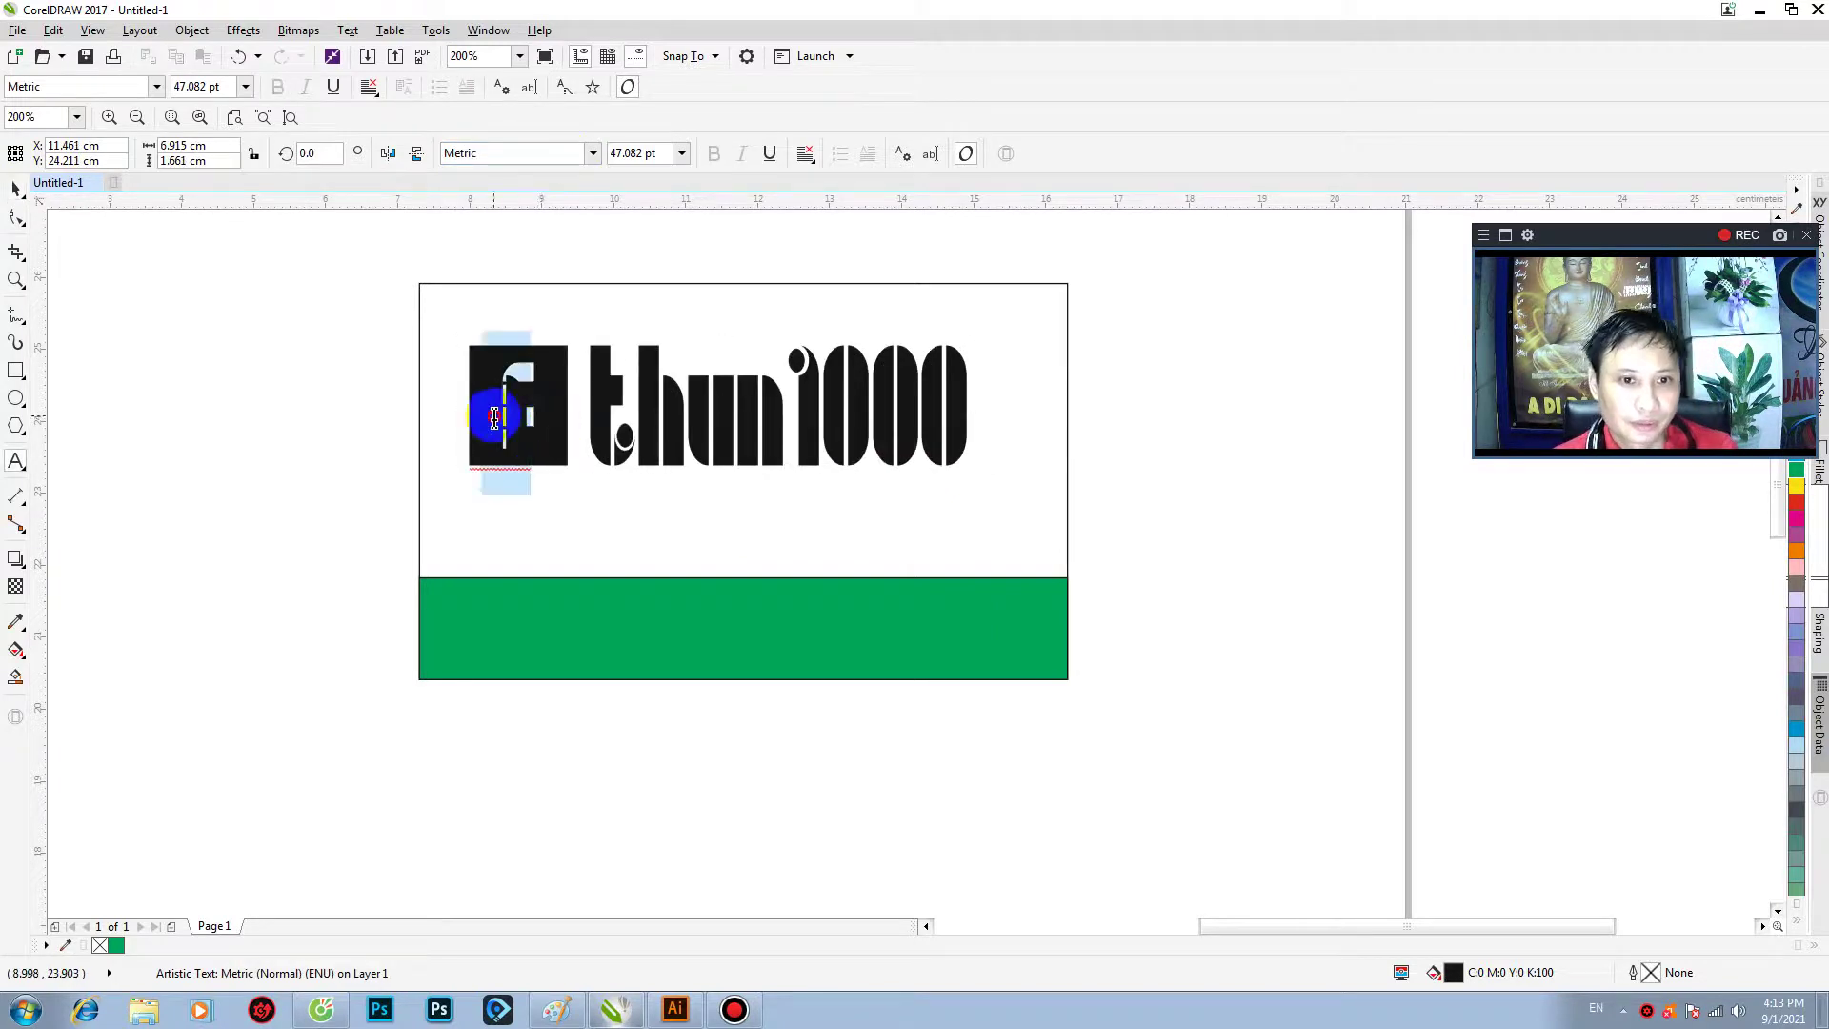
pyautogui.click(531, 408)
pyautogui.moveTo(569, 401); pyautogui.dragTo(458, 396)
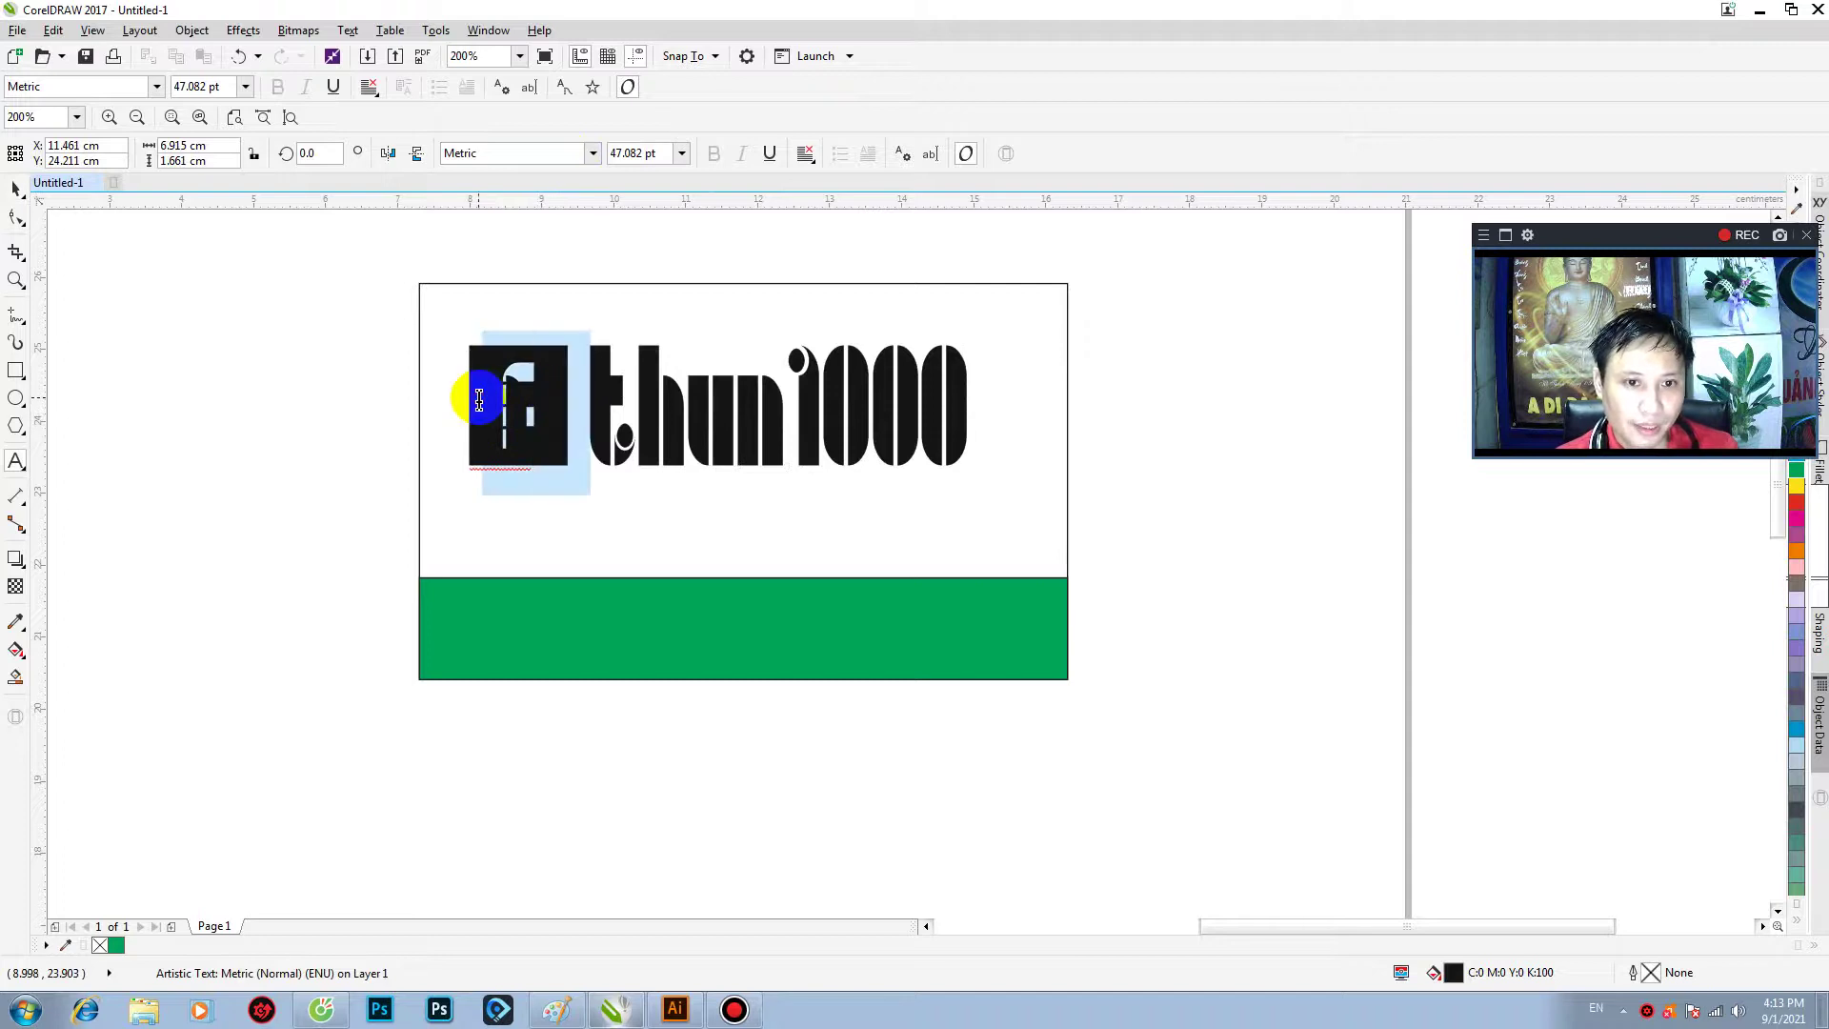
pyautogui.write('ao')
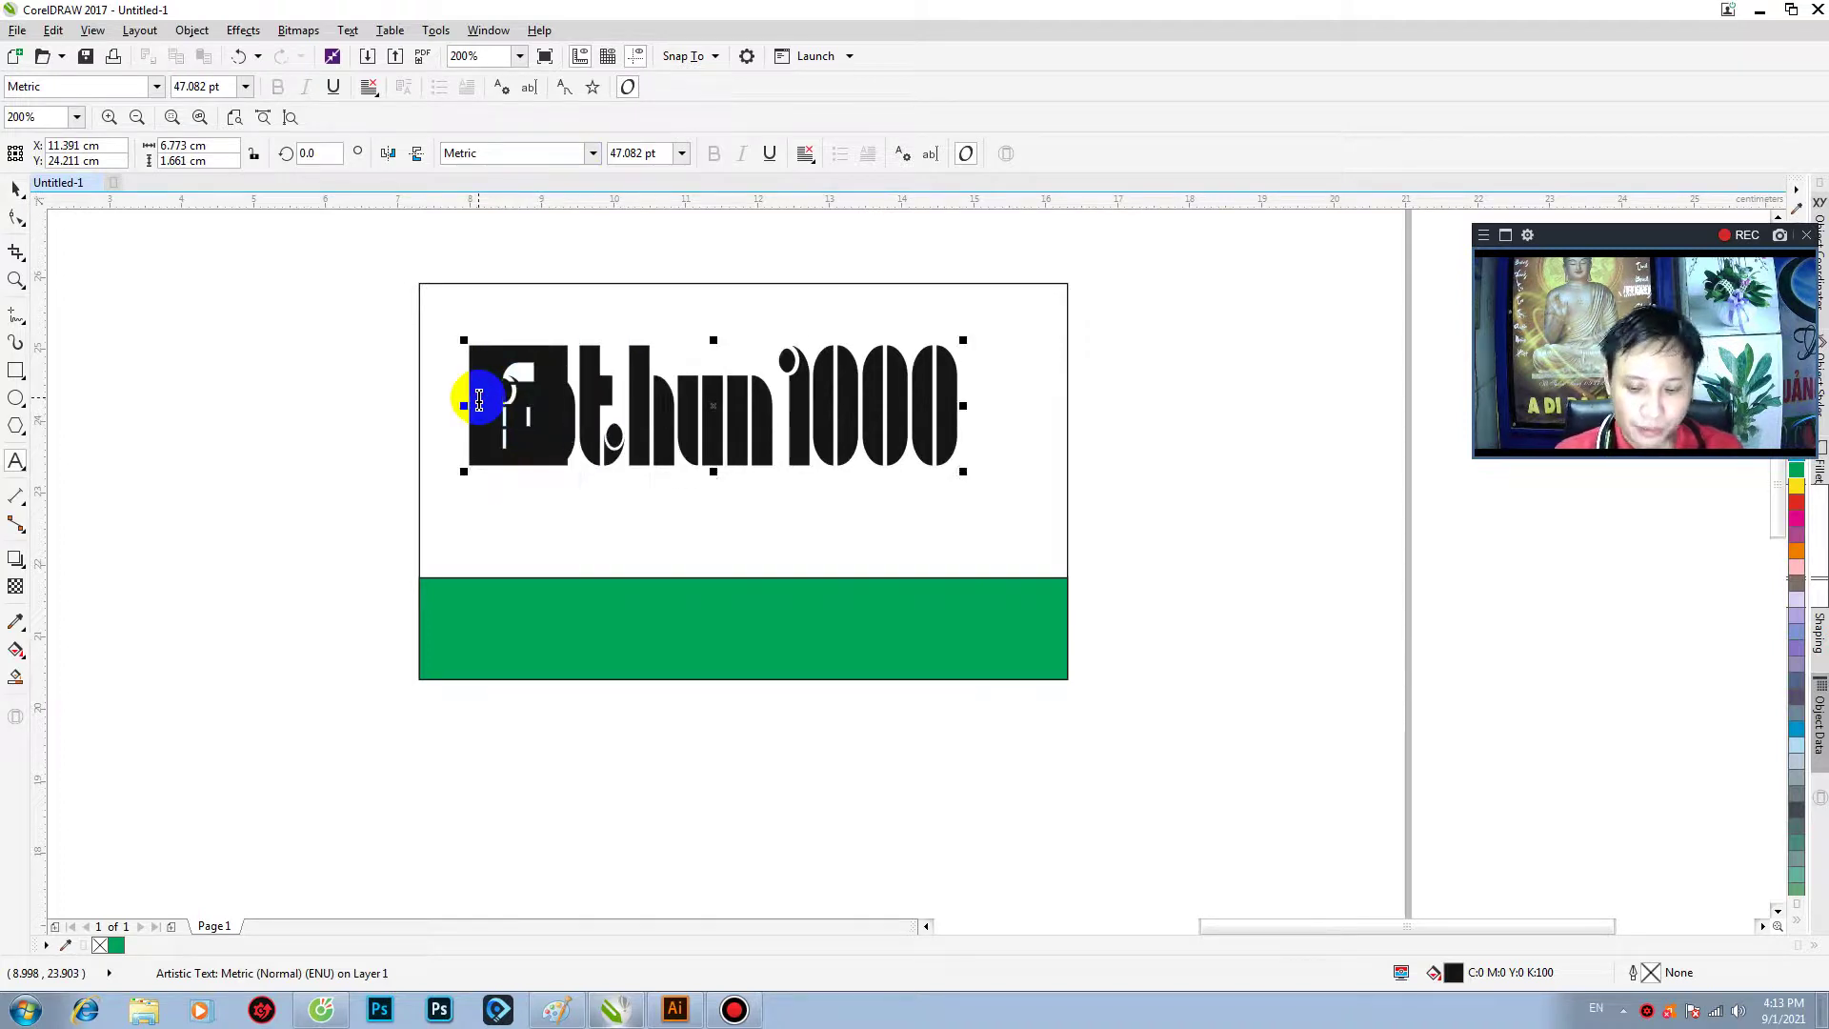
pyautogui.press('BackSpace')
pyautogui.press('BackSpace')
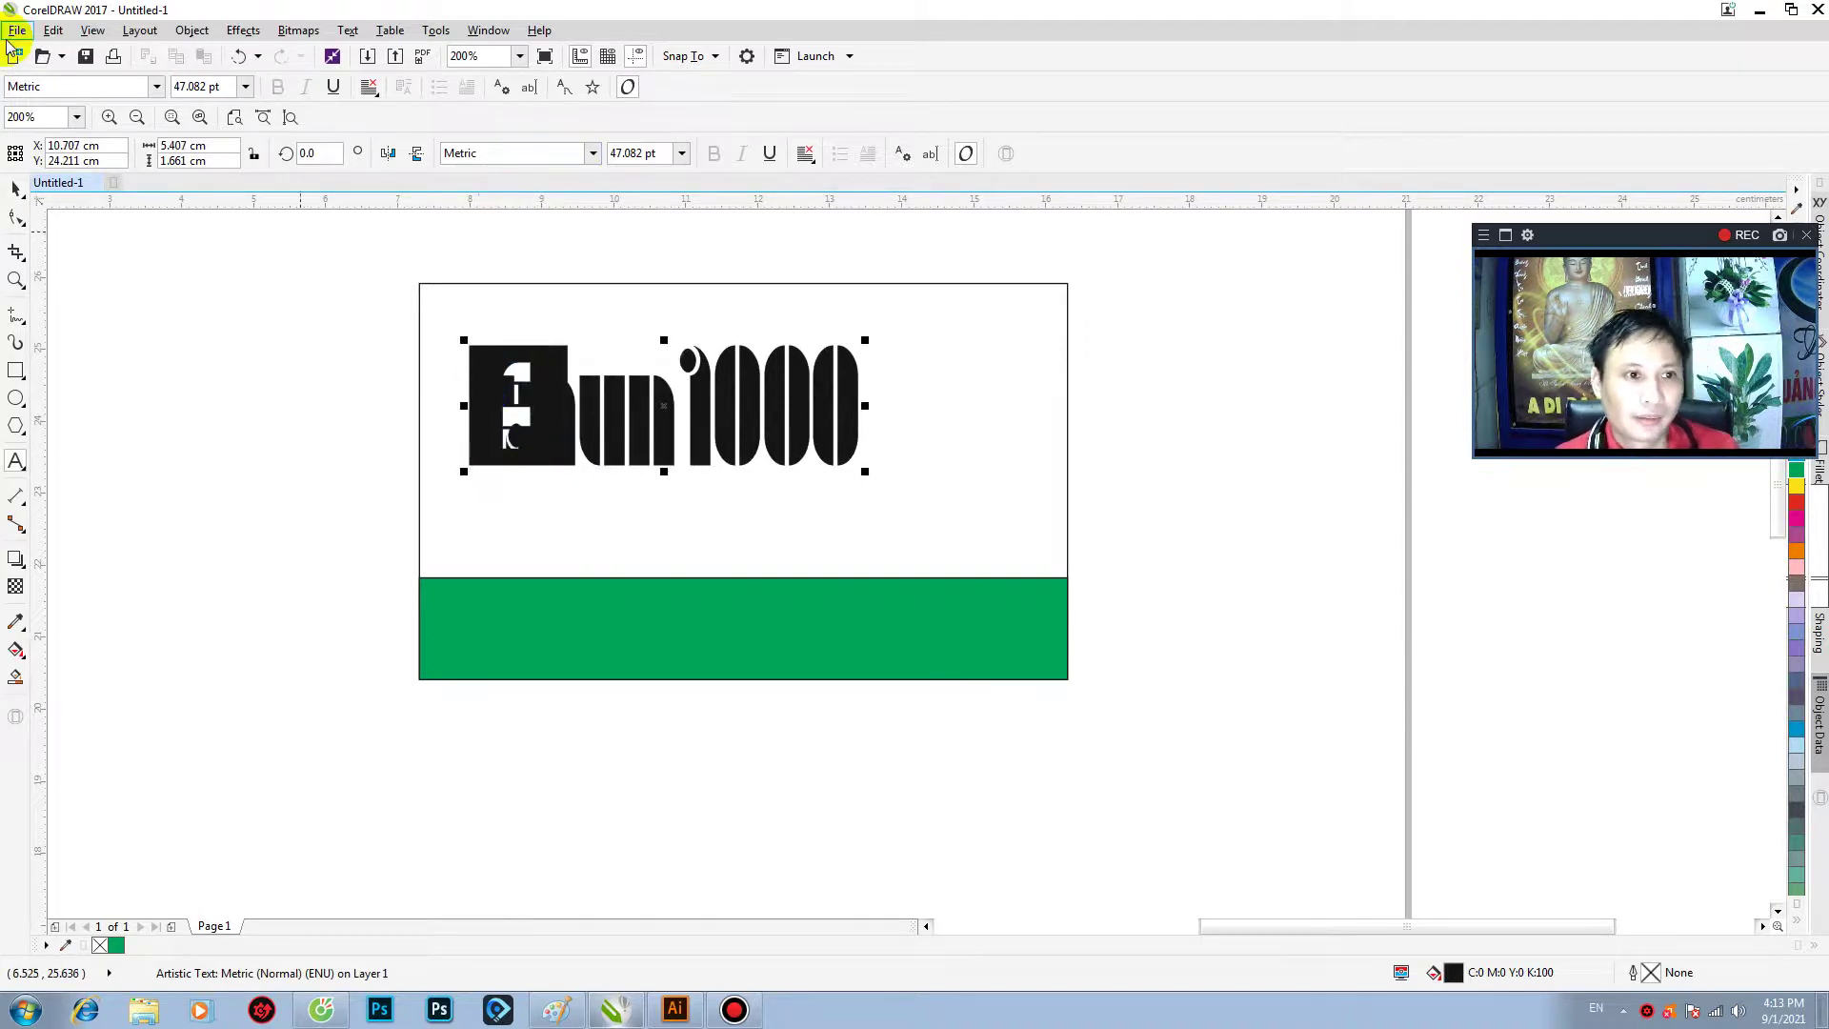
# - Move the headline text about 2.4 cm to the right within the card
pyautogui.click(16, 188)
pyautogui.click(647, 419)
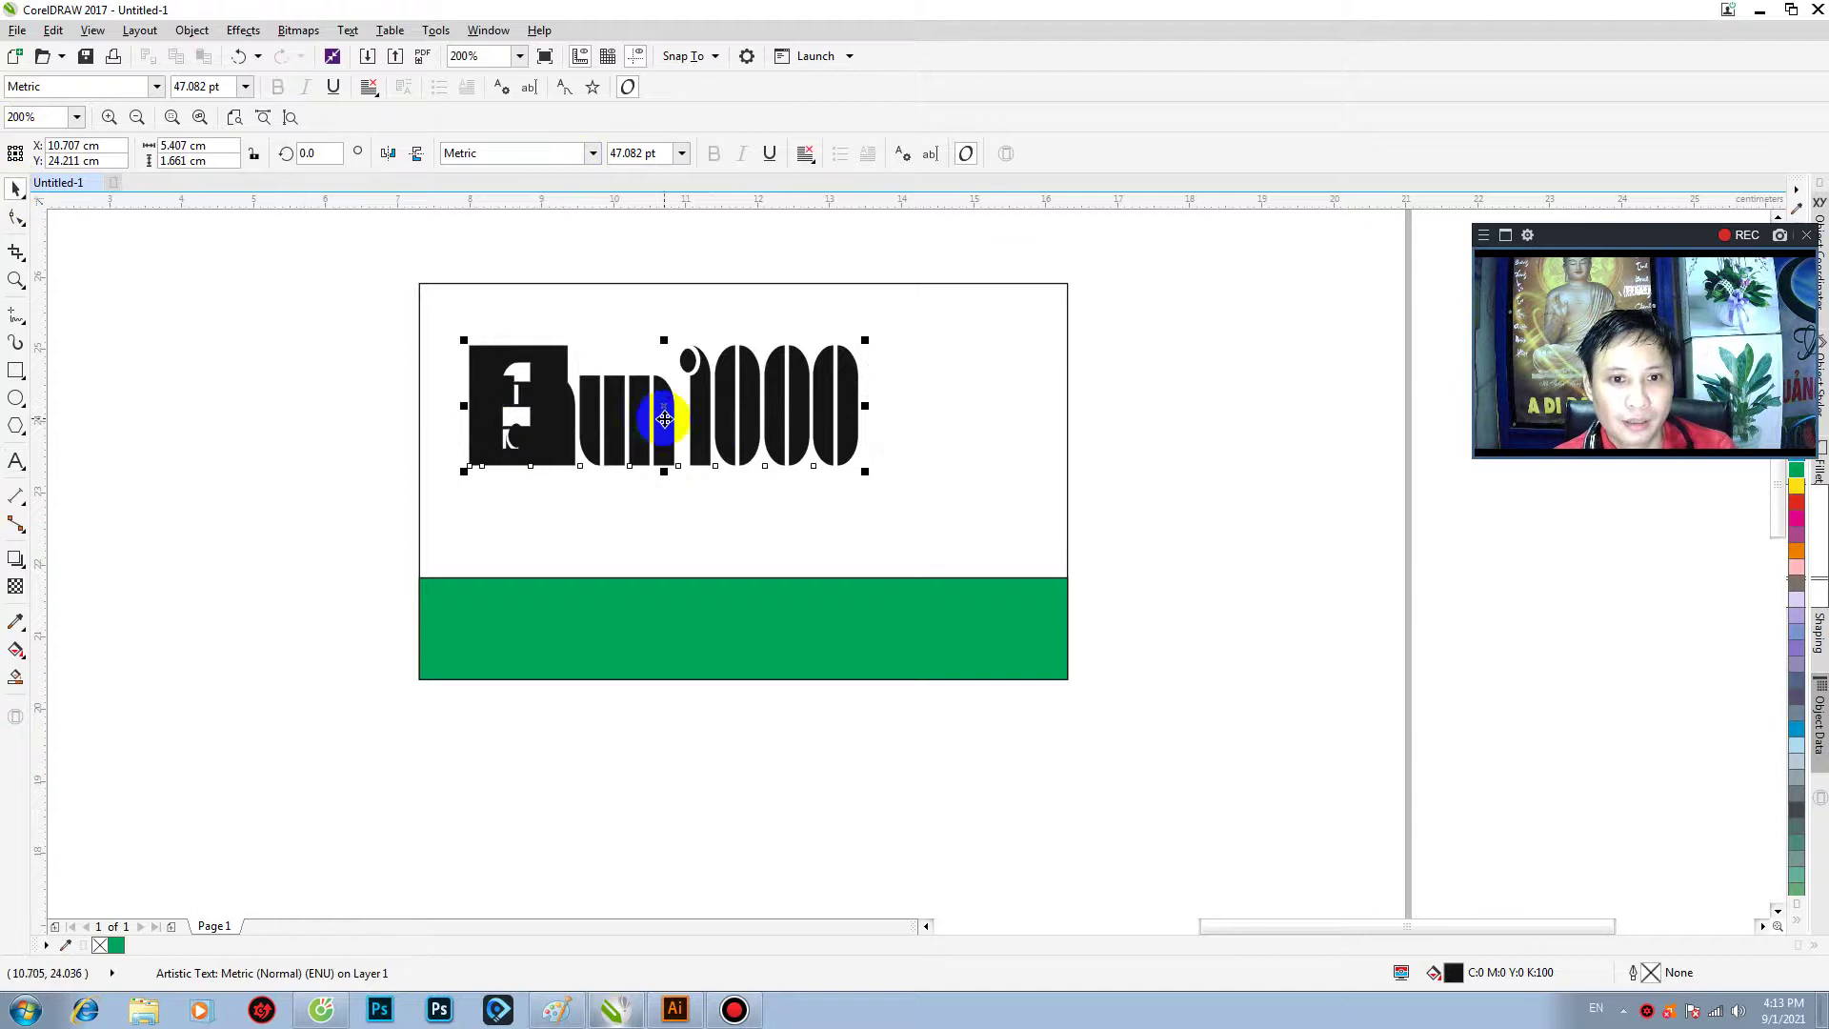
pyautogui.moveTo(653, 420); pyautogui.dragTo(825, 434)
# - Replace the garbled headline content with the unaccented text "ao thun 1000"
pyautogui.doubleClick(757, 434)
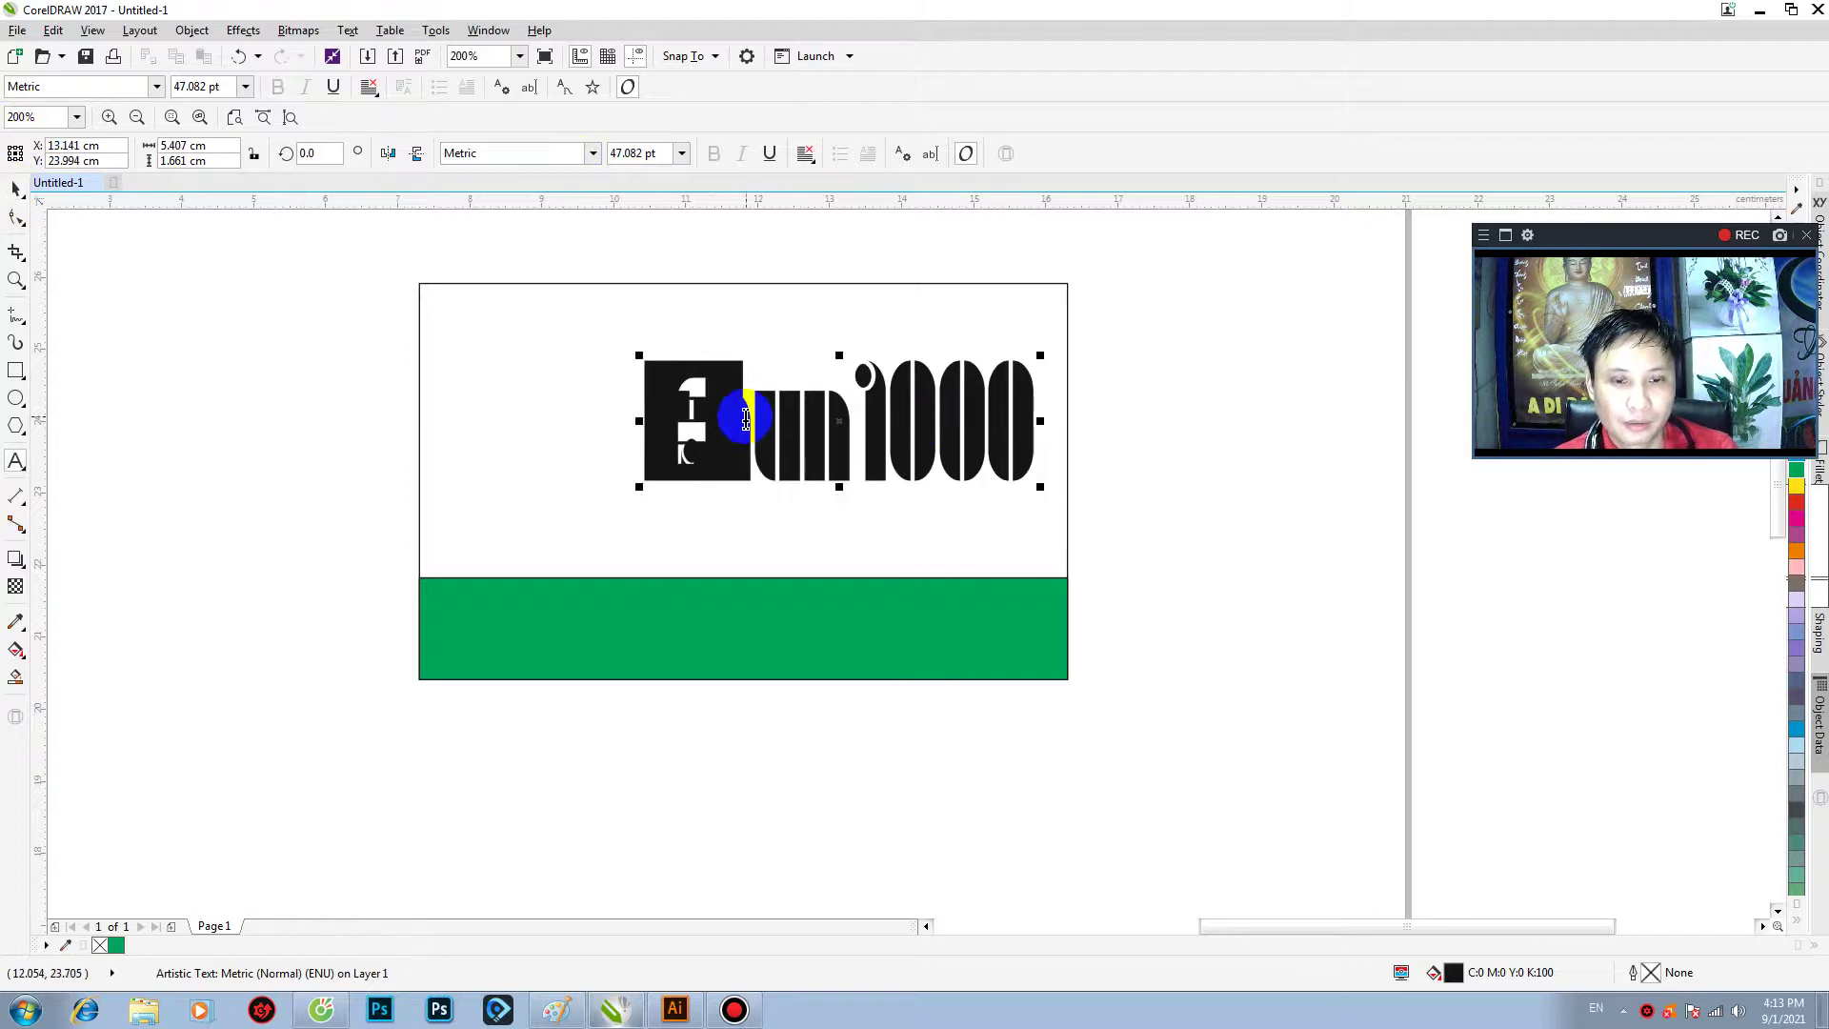
pyautogui.doubleClick(744, 419)
pyautogui.write('ao')
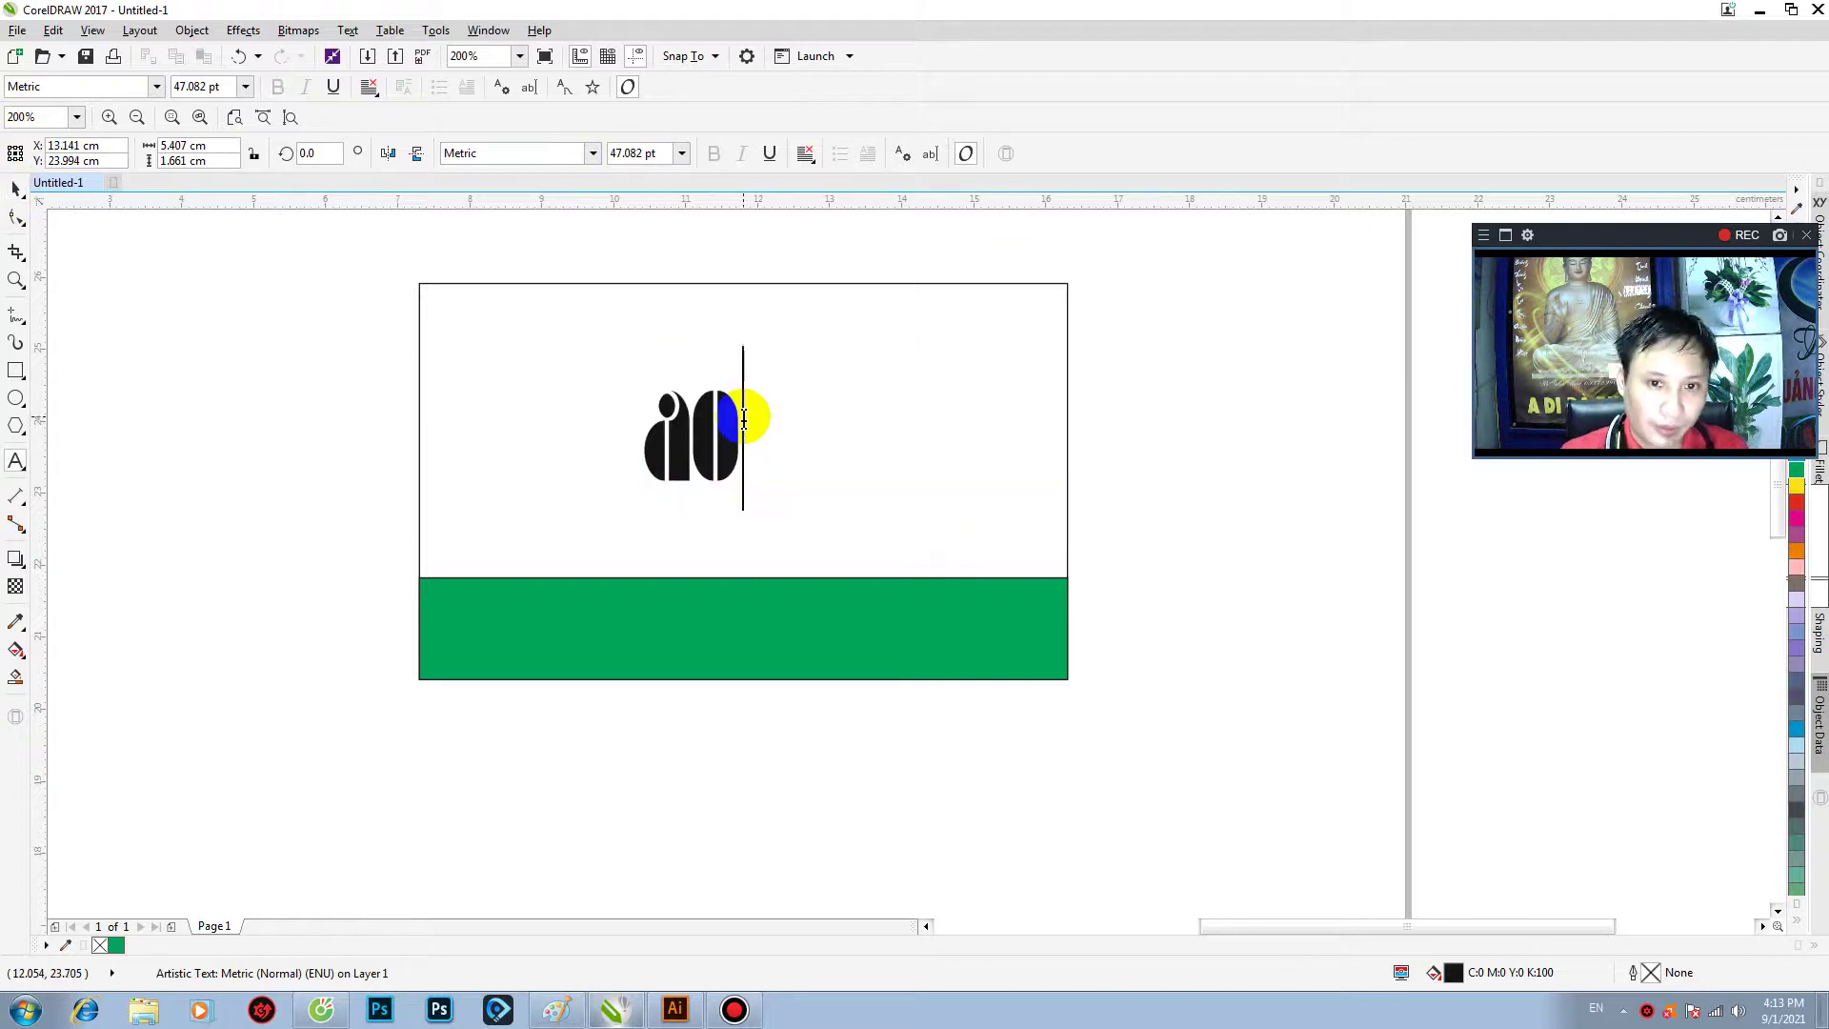
pyautogui.write(' tyhu')
pyautogui.press('BackSpace')
pyautogui.press('BackSpace')
pyautogui.press('BackSpace')
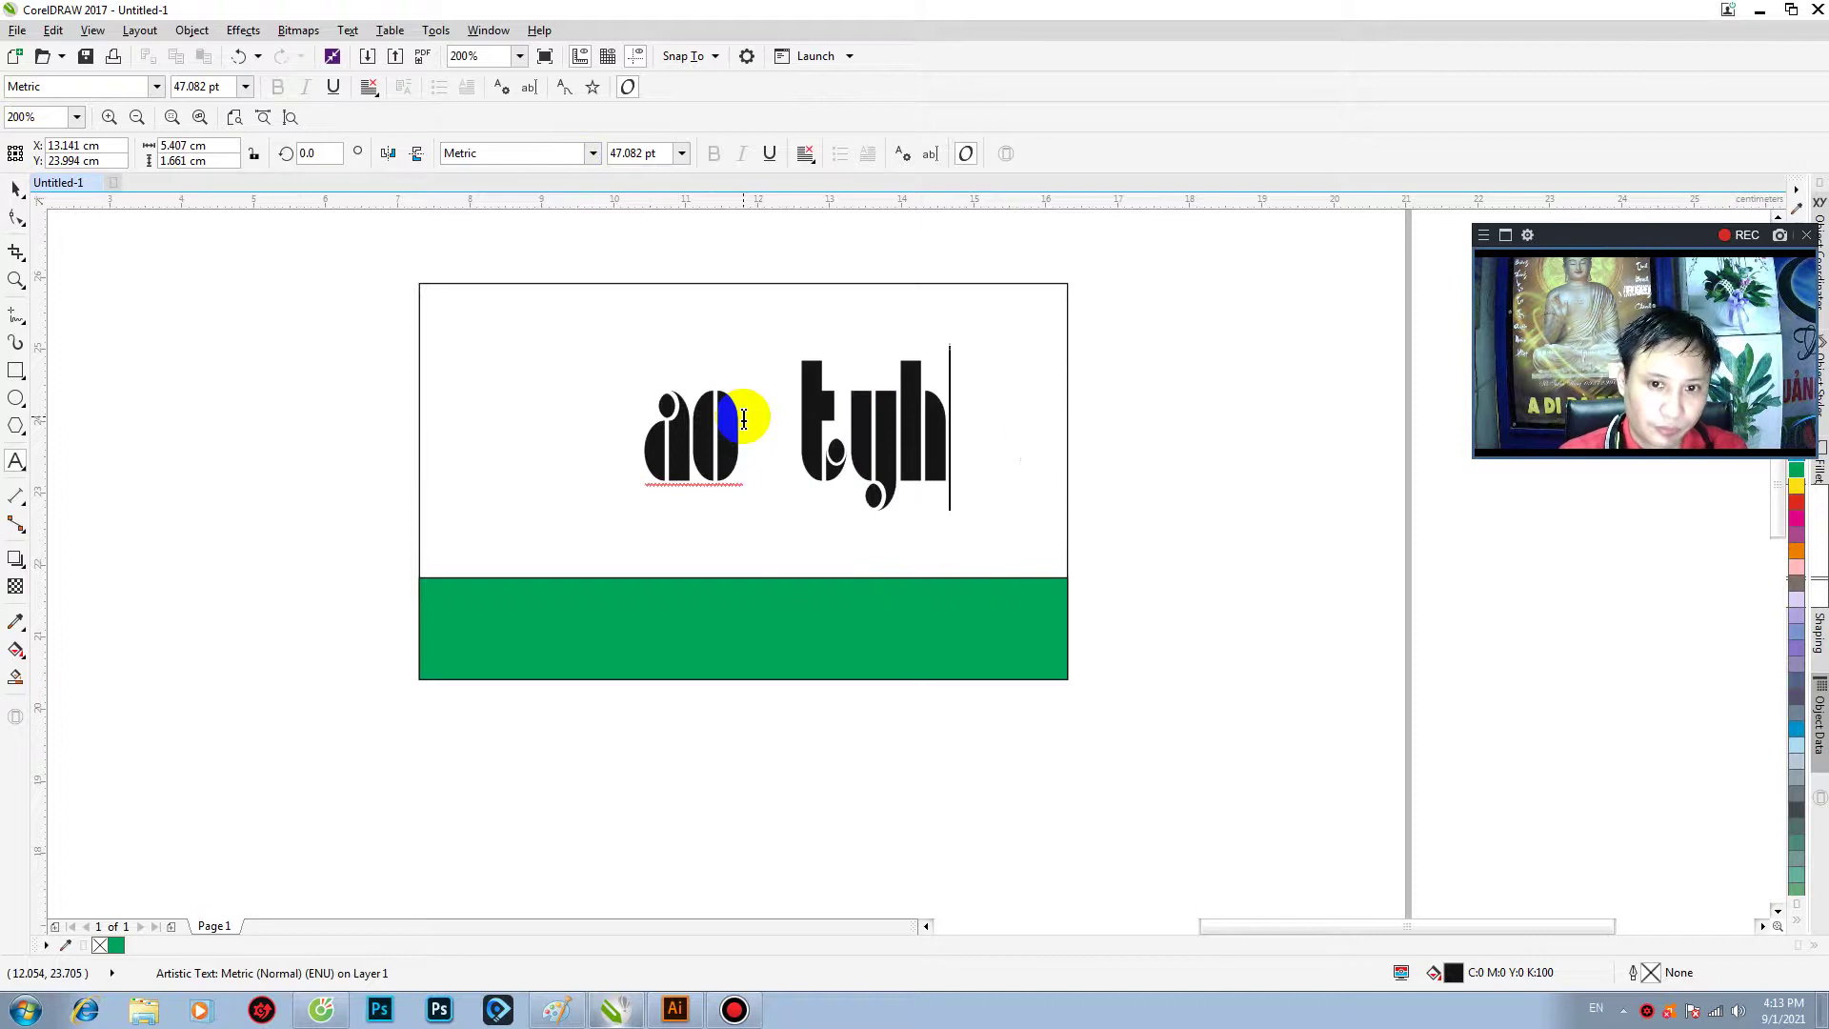
pyautogui.write('hun')
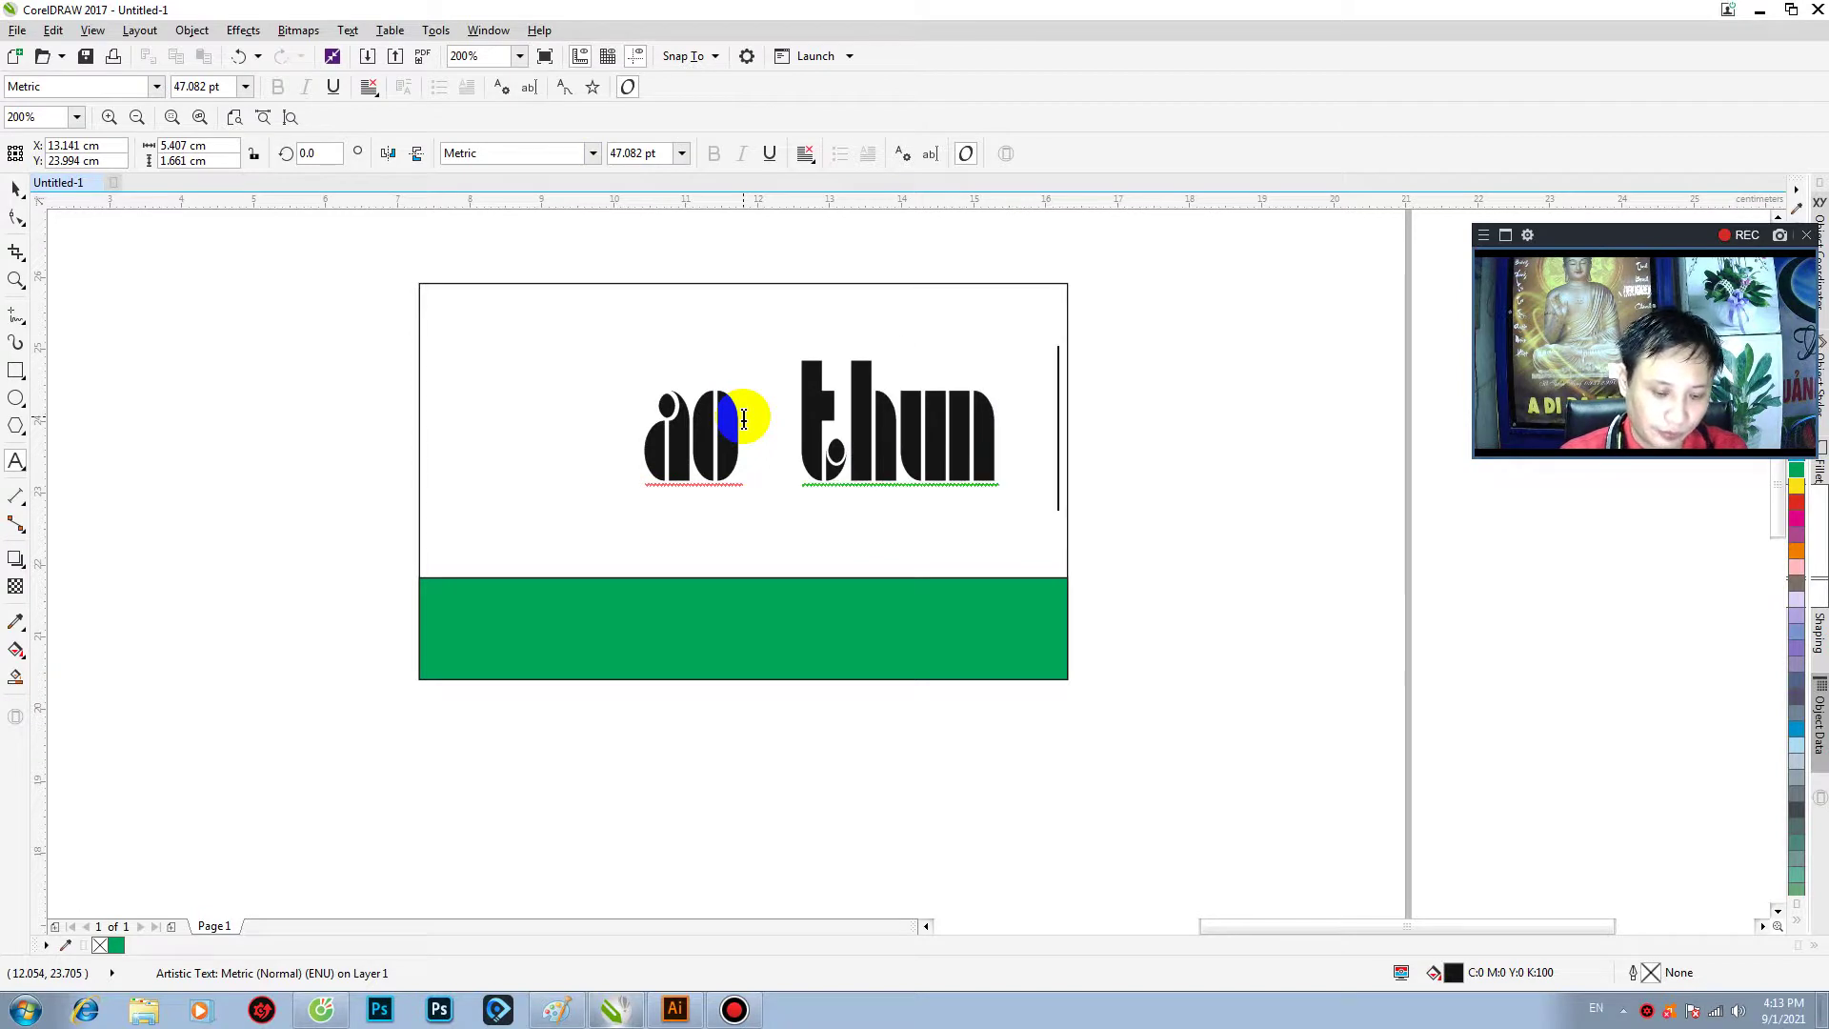
pyautogui.write(' 1000')
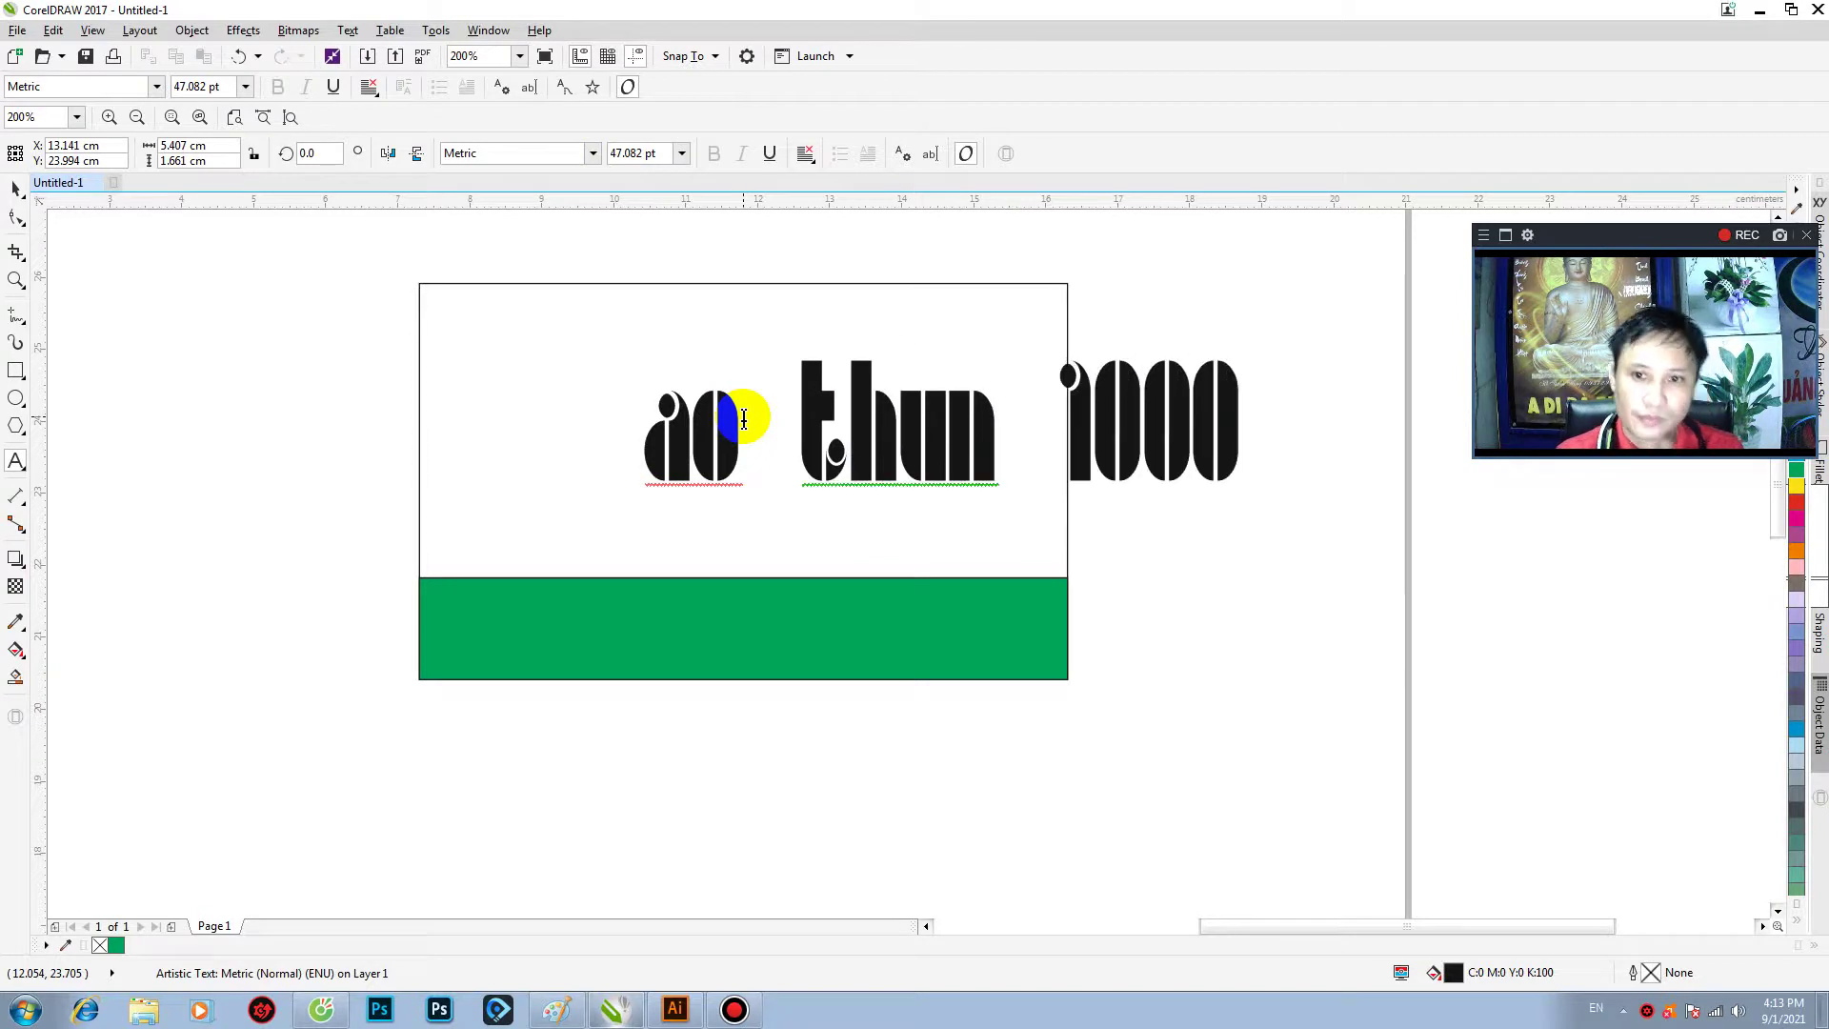
pyautogui.press('Escape')
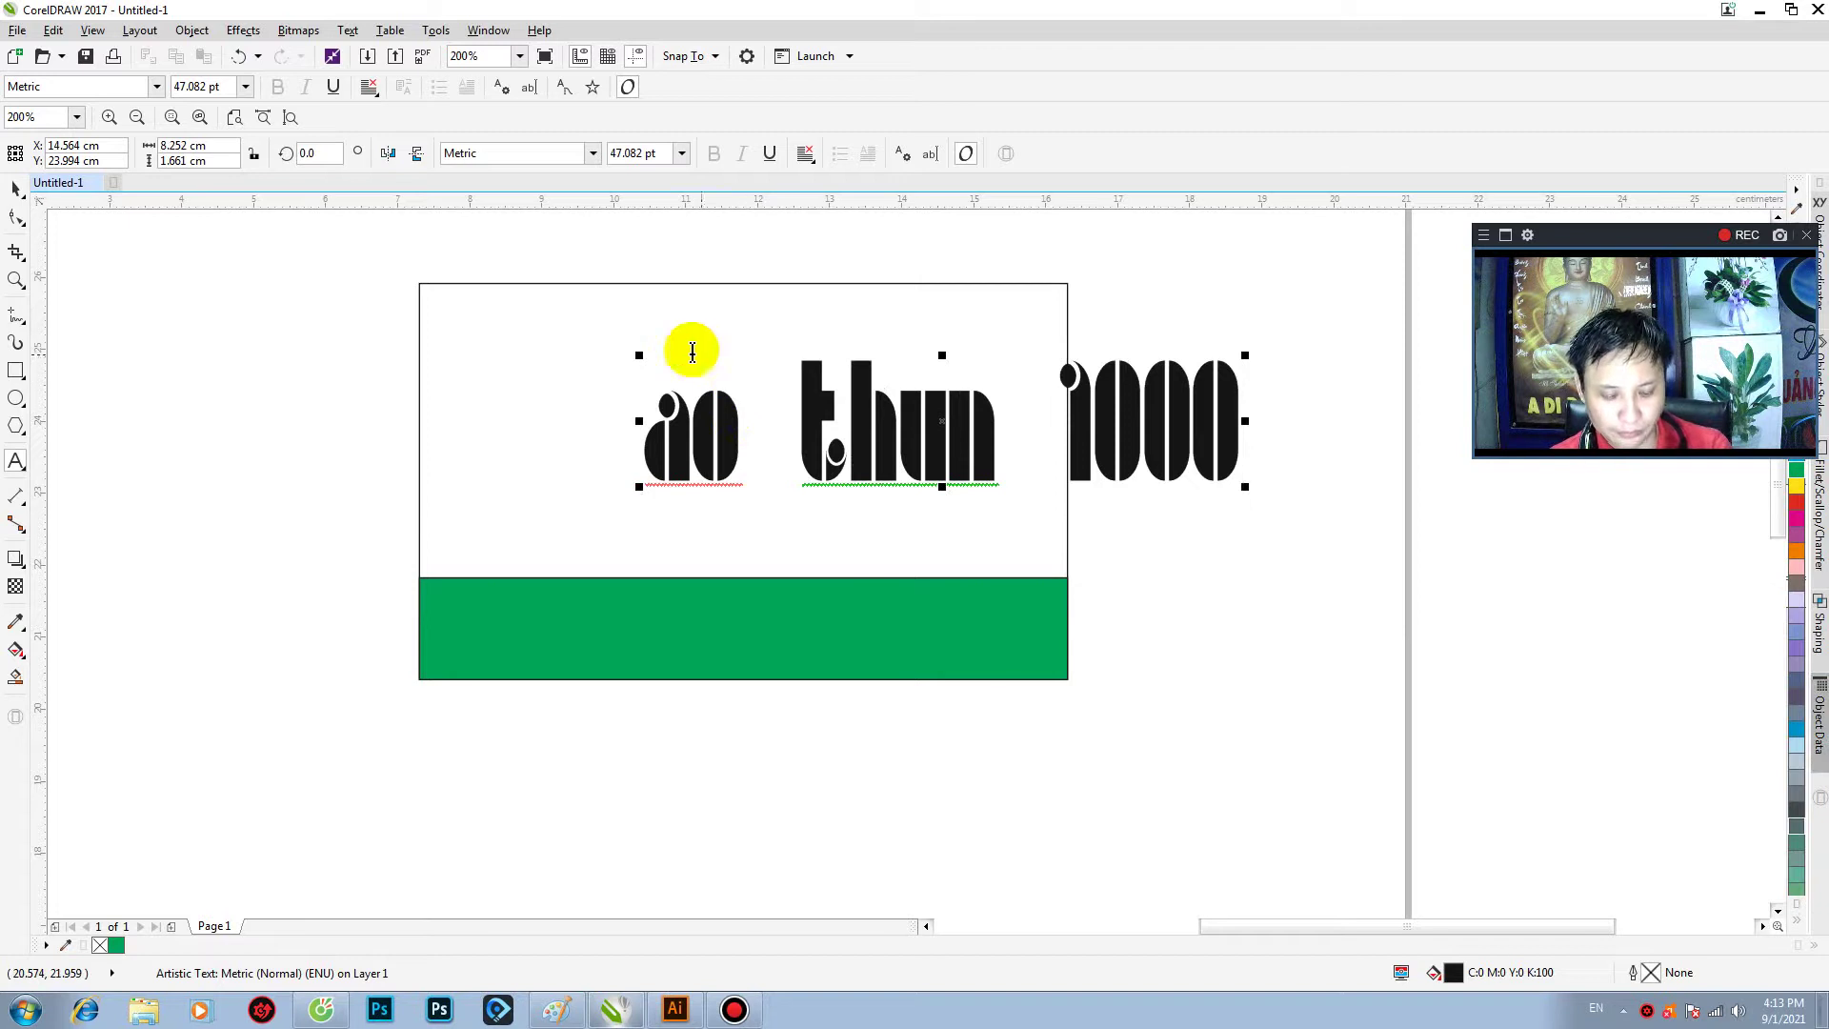
# - Break the "ao thun 1000" headline apart into separate word objects
pyautogui.click(15, 191)
pyautogui.click(1000, 416)
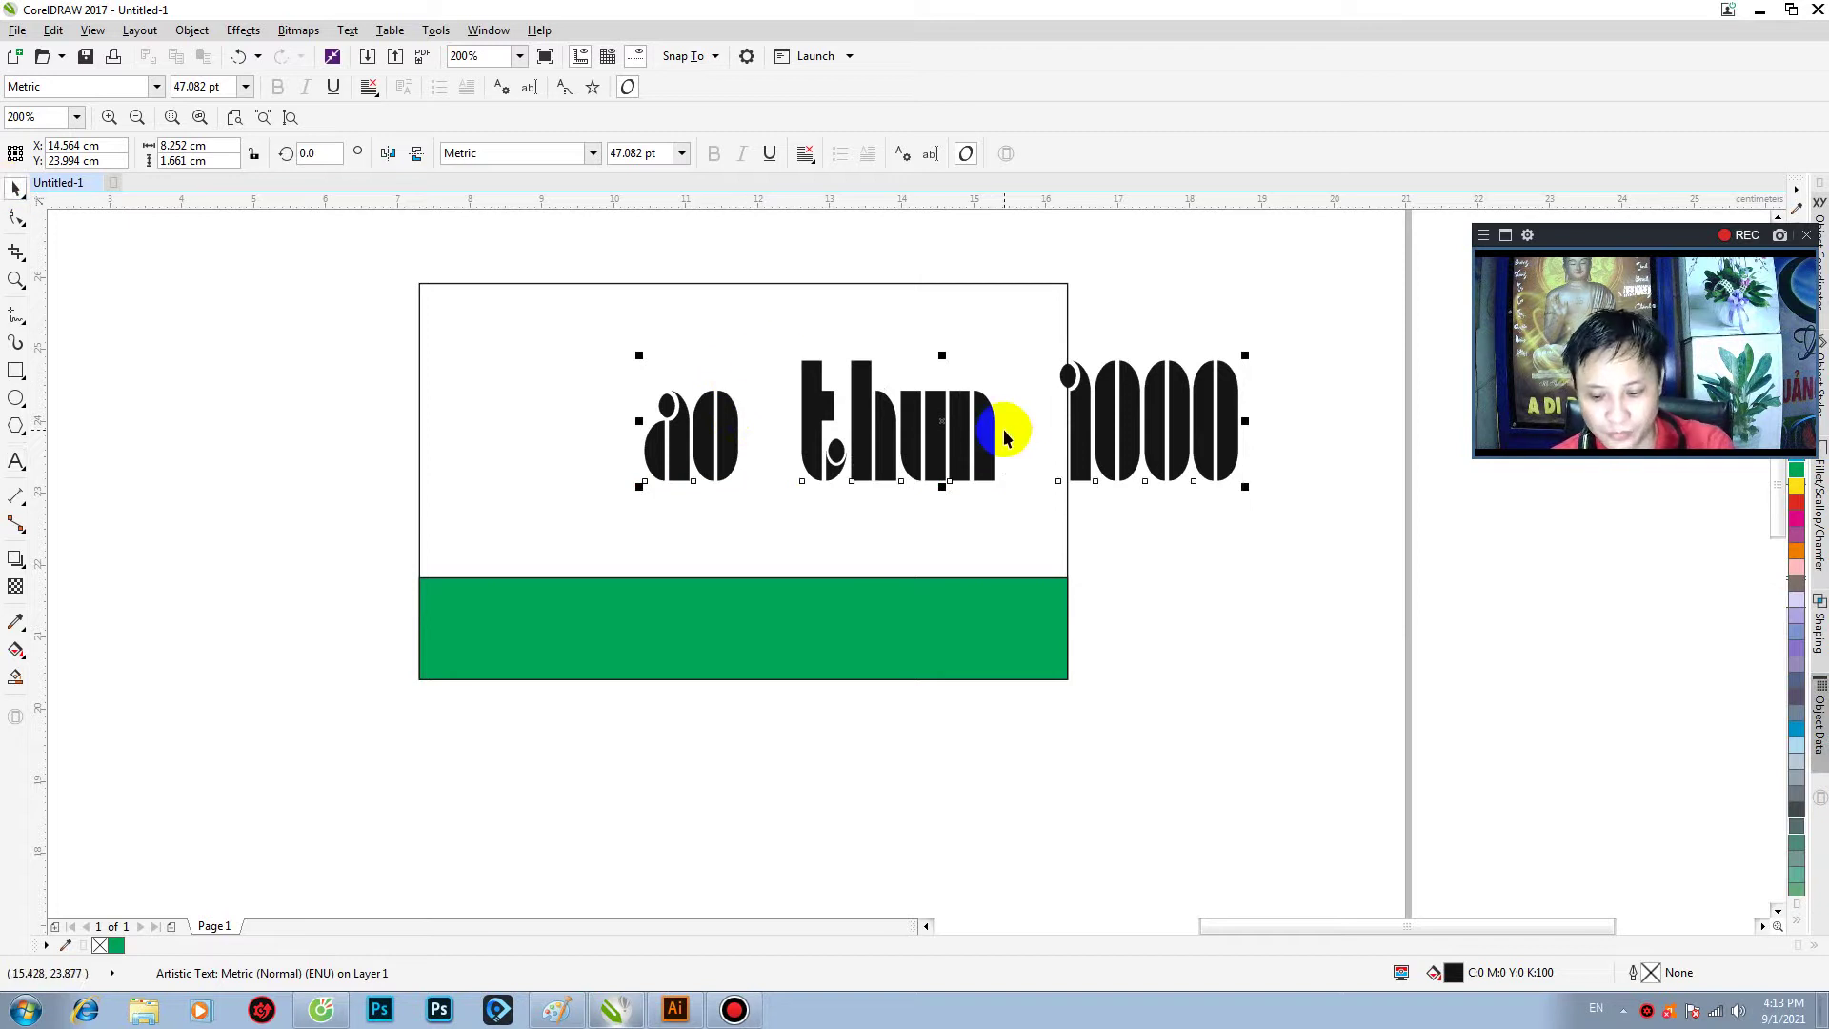
pyautogui.press('F10')
pyautogui.hotkey('ctrl', 'k')
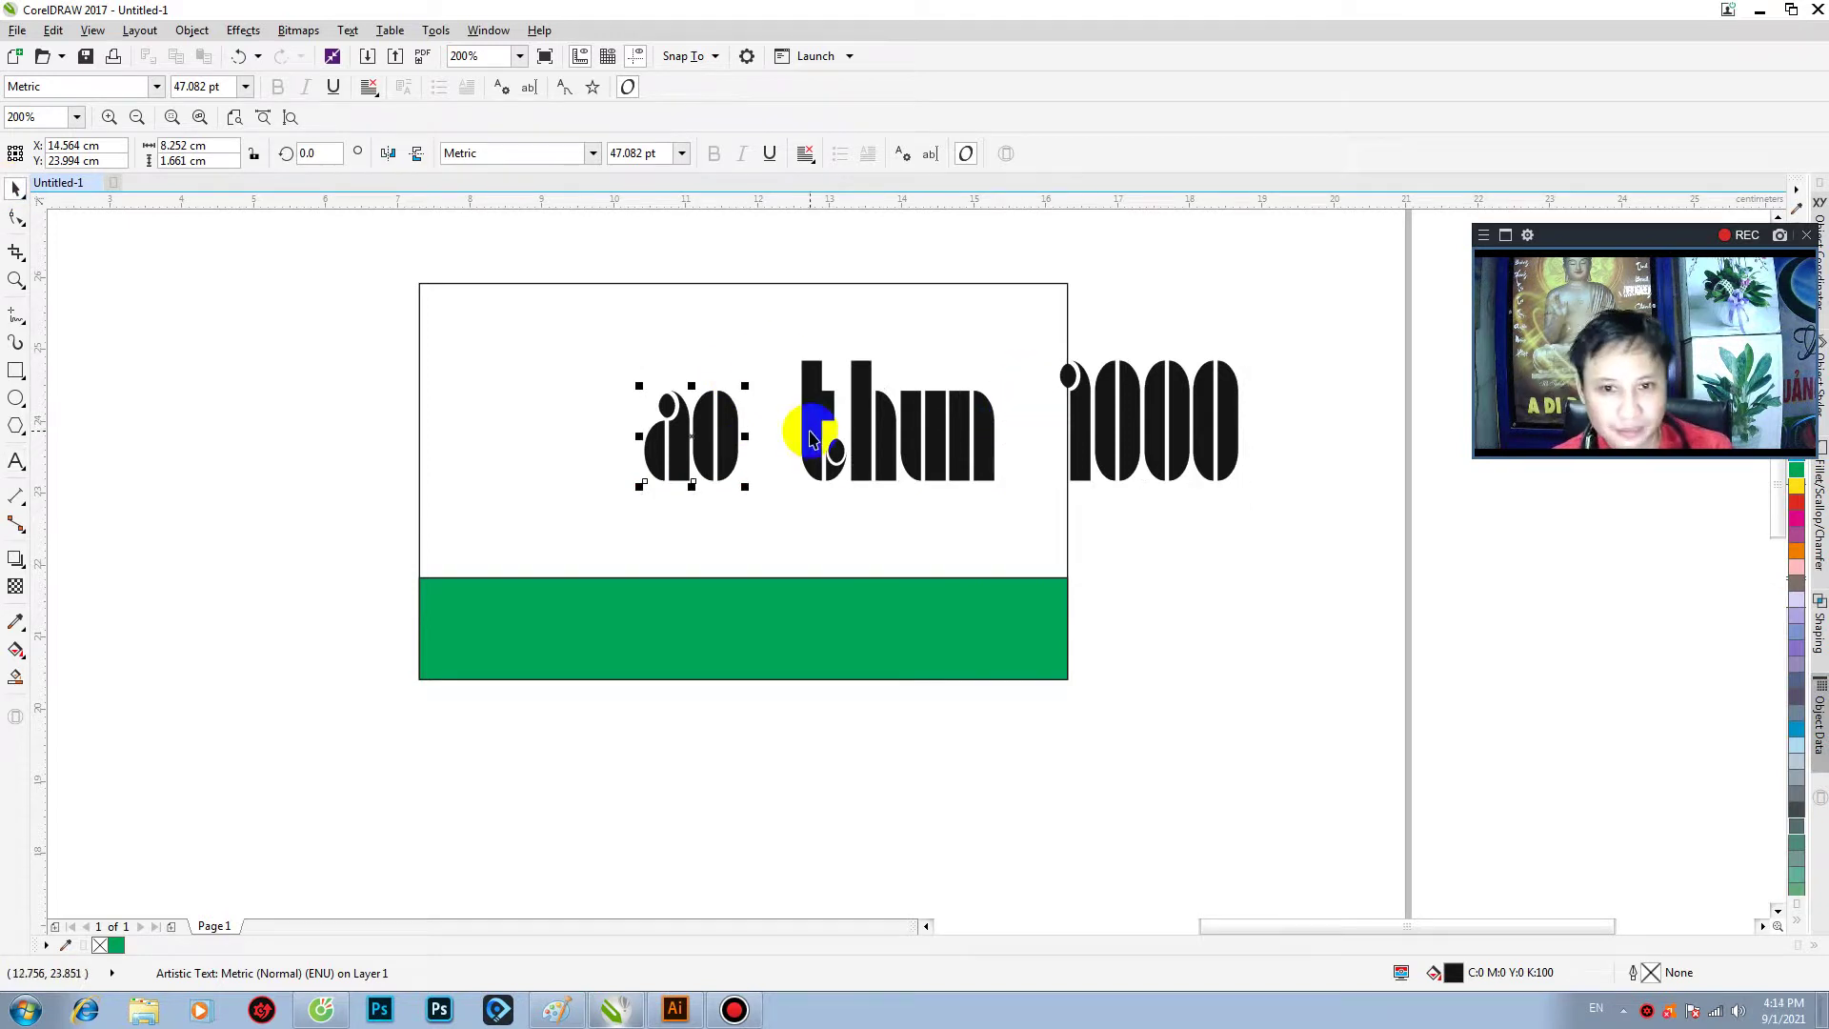
# - Close the gaps between the three words, enlarge "1000" to about 2.1 cm high, and place the headline inside the card
pyautogui.moveTo(804, 420); pyautogui.dragTo(770, 438)
pyautogui.moveTo(1091, 445); pyautogui.dragTo(983, 440)
pyautogui.moveTo(1142, 354); pyautogui.dragTo(606, 526)
pyautogui.moveTo(870, 428); pyautogui.dragTo(726, 464)
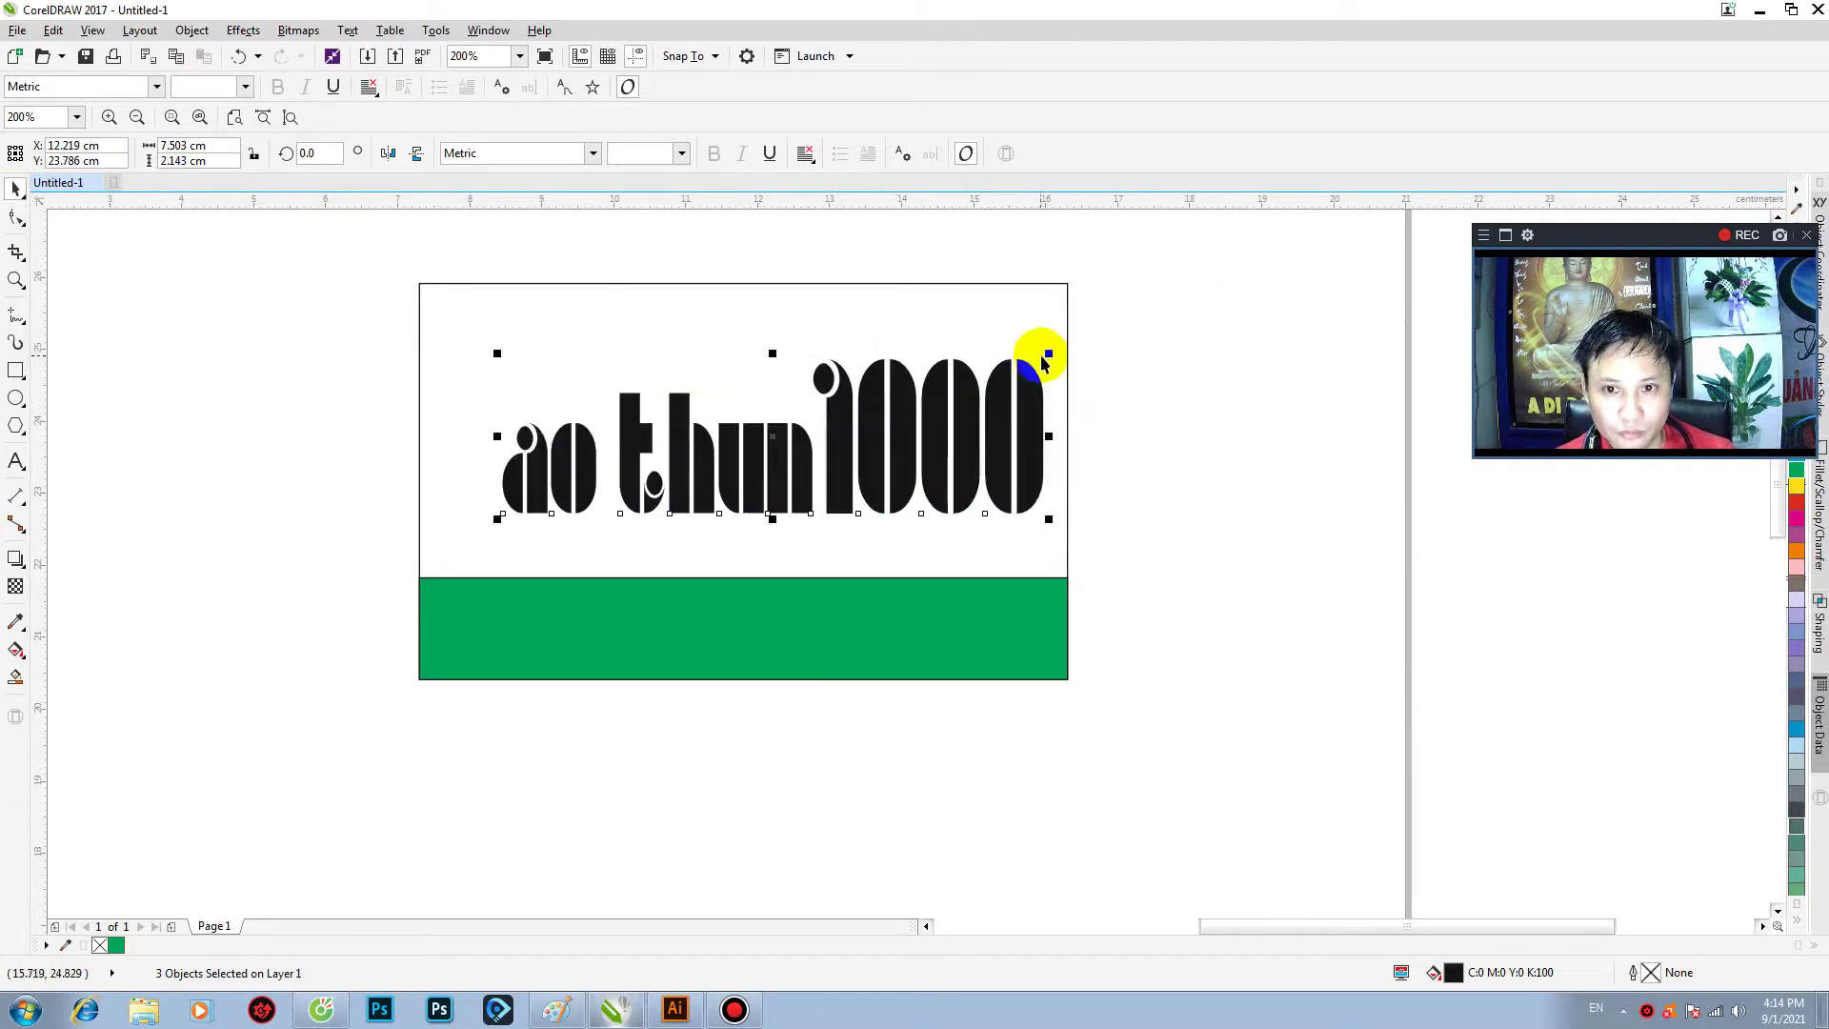
# - Fill "1000" with red and the words "ao" and "thun" with green
pyautogui.click(1082, 396)
pyautogui.click(1010, 410)
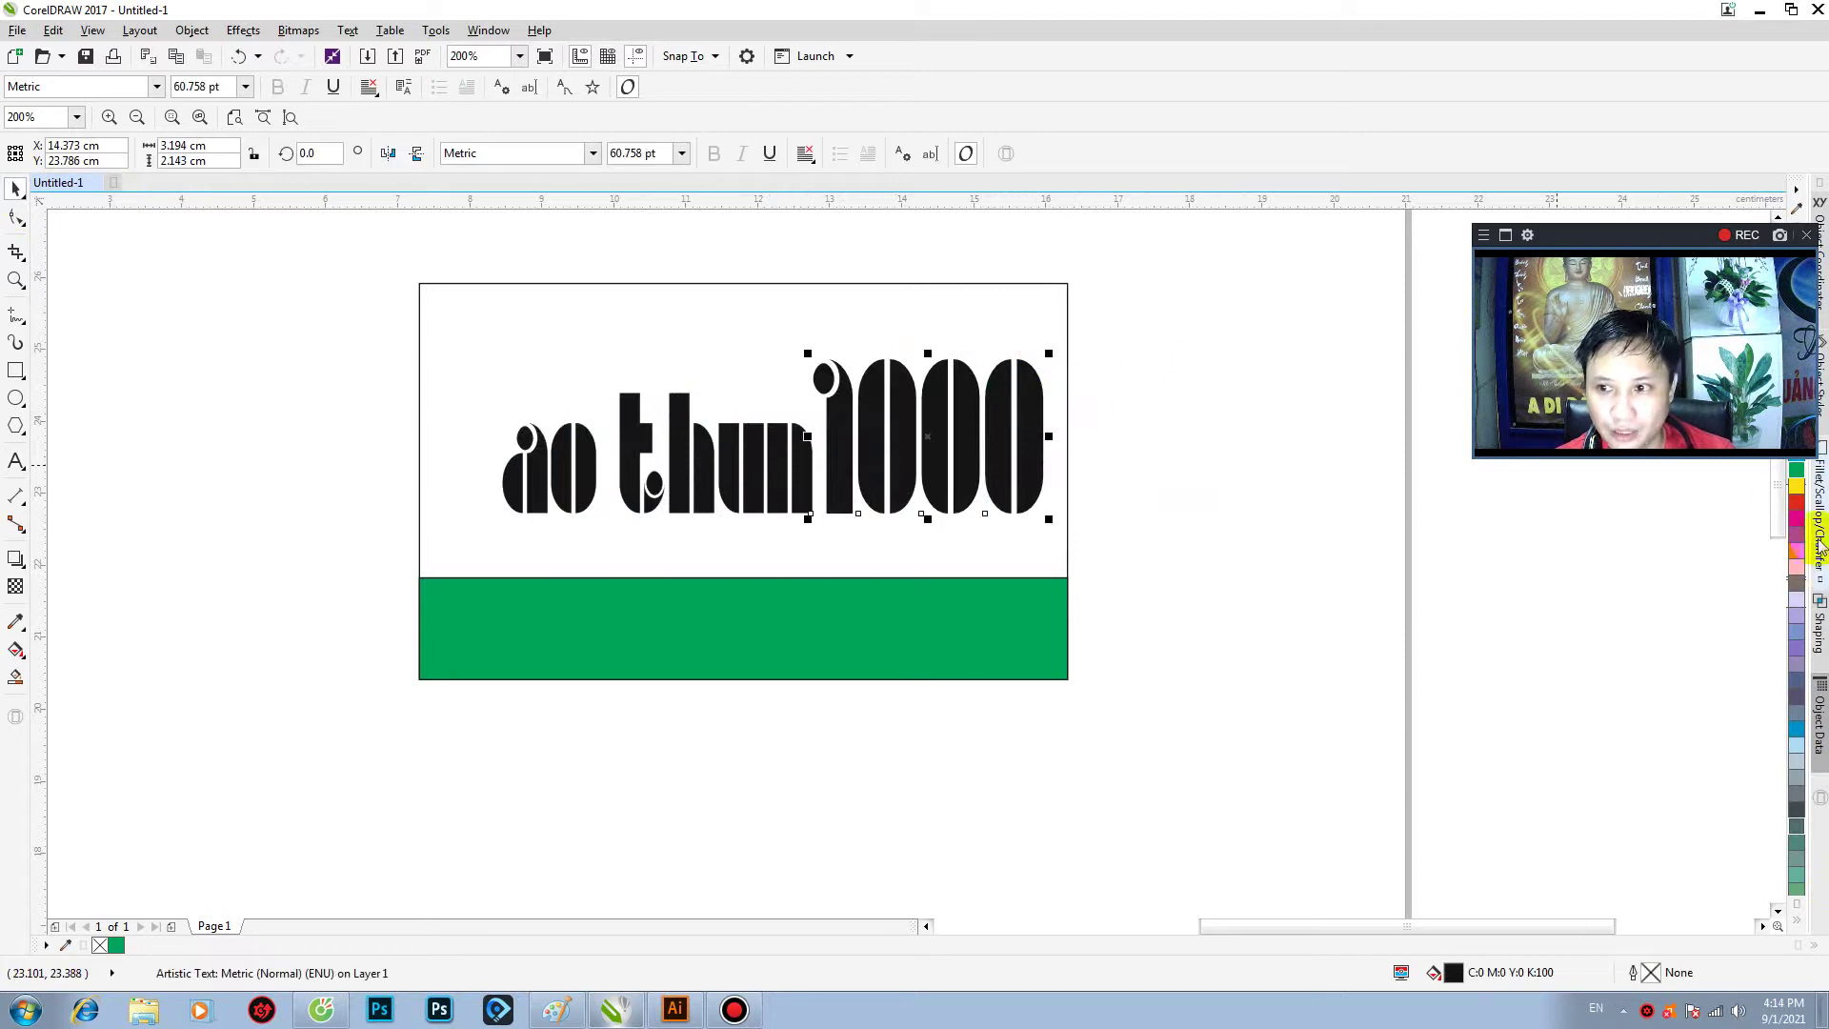
pyautogui.click(1791, 497)
pyautogui.moveTo(1796, 502); pyautogui.dragTo(972, 511)
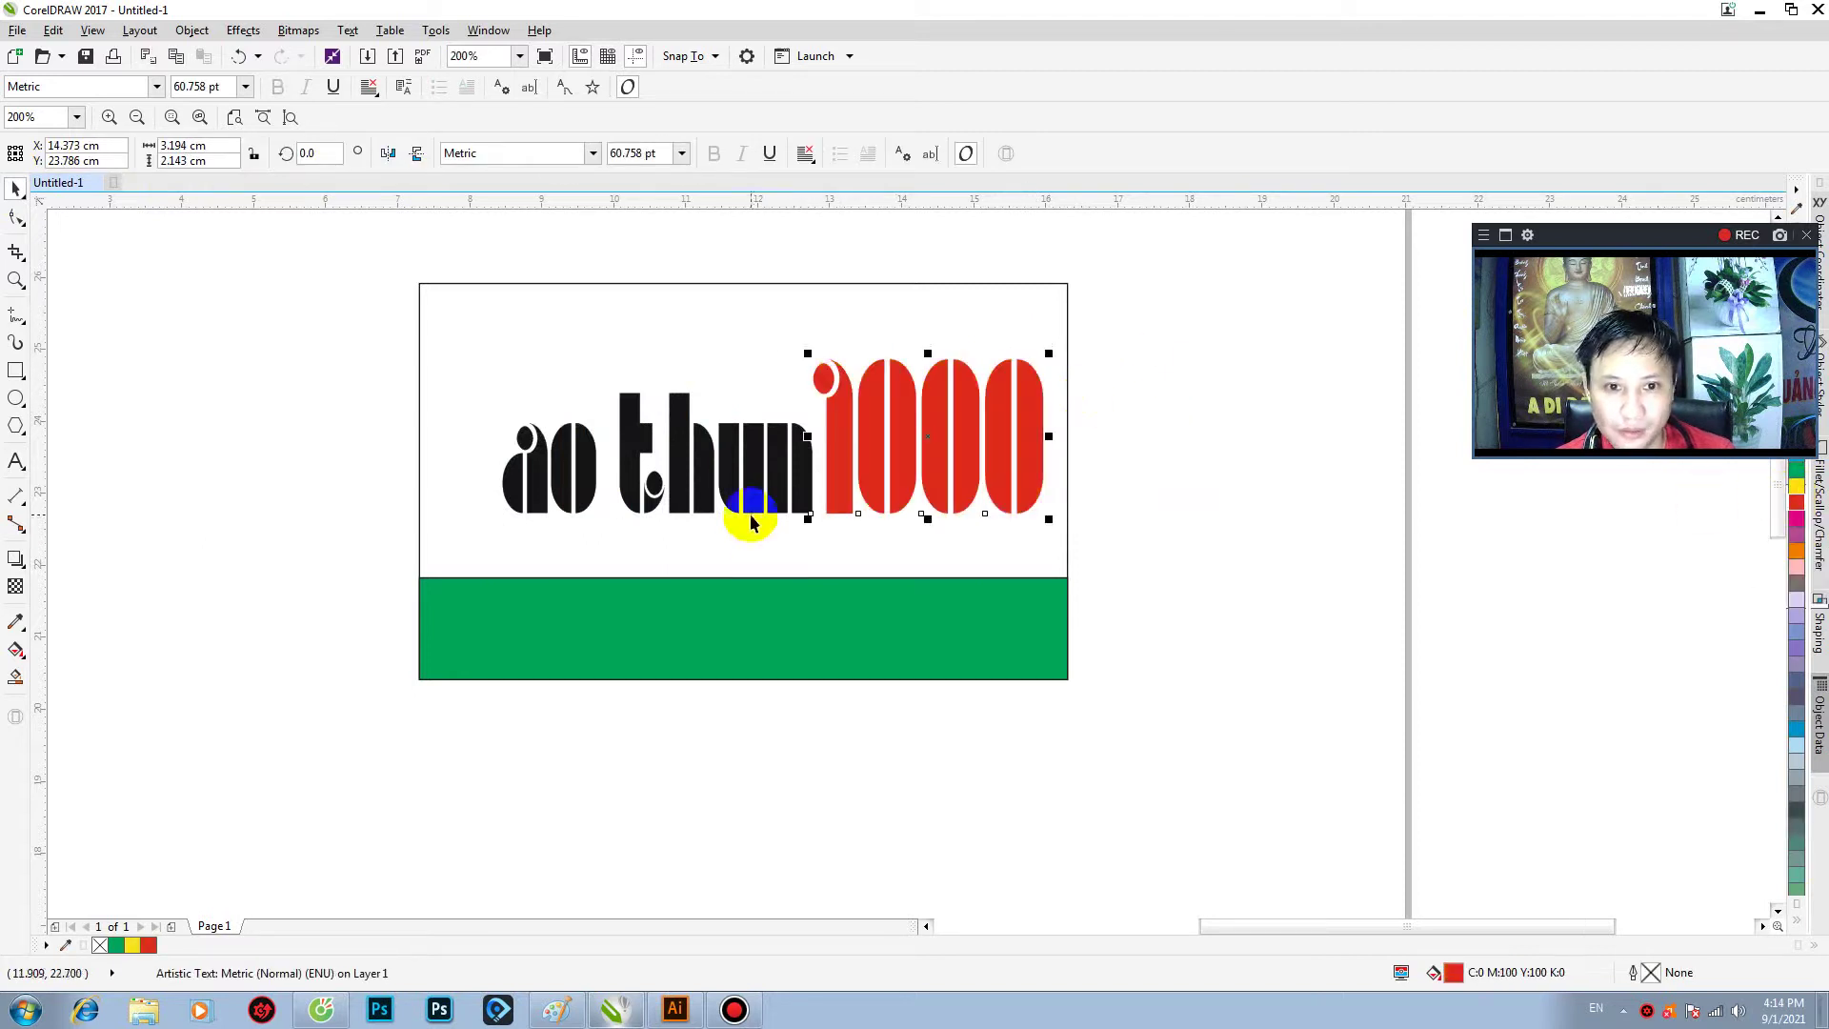
pyautogui.moveTo(122, 327); pyautogui.dragTo(849, 545)
pyautogui.click(1796, 470)
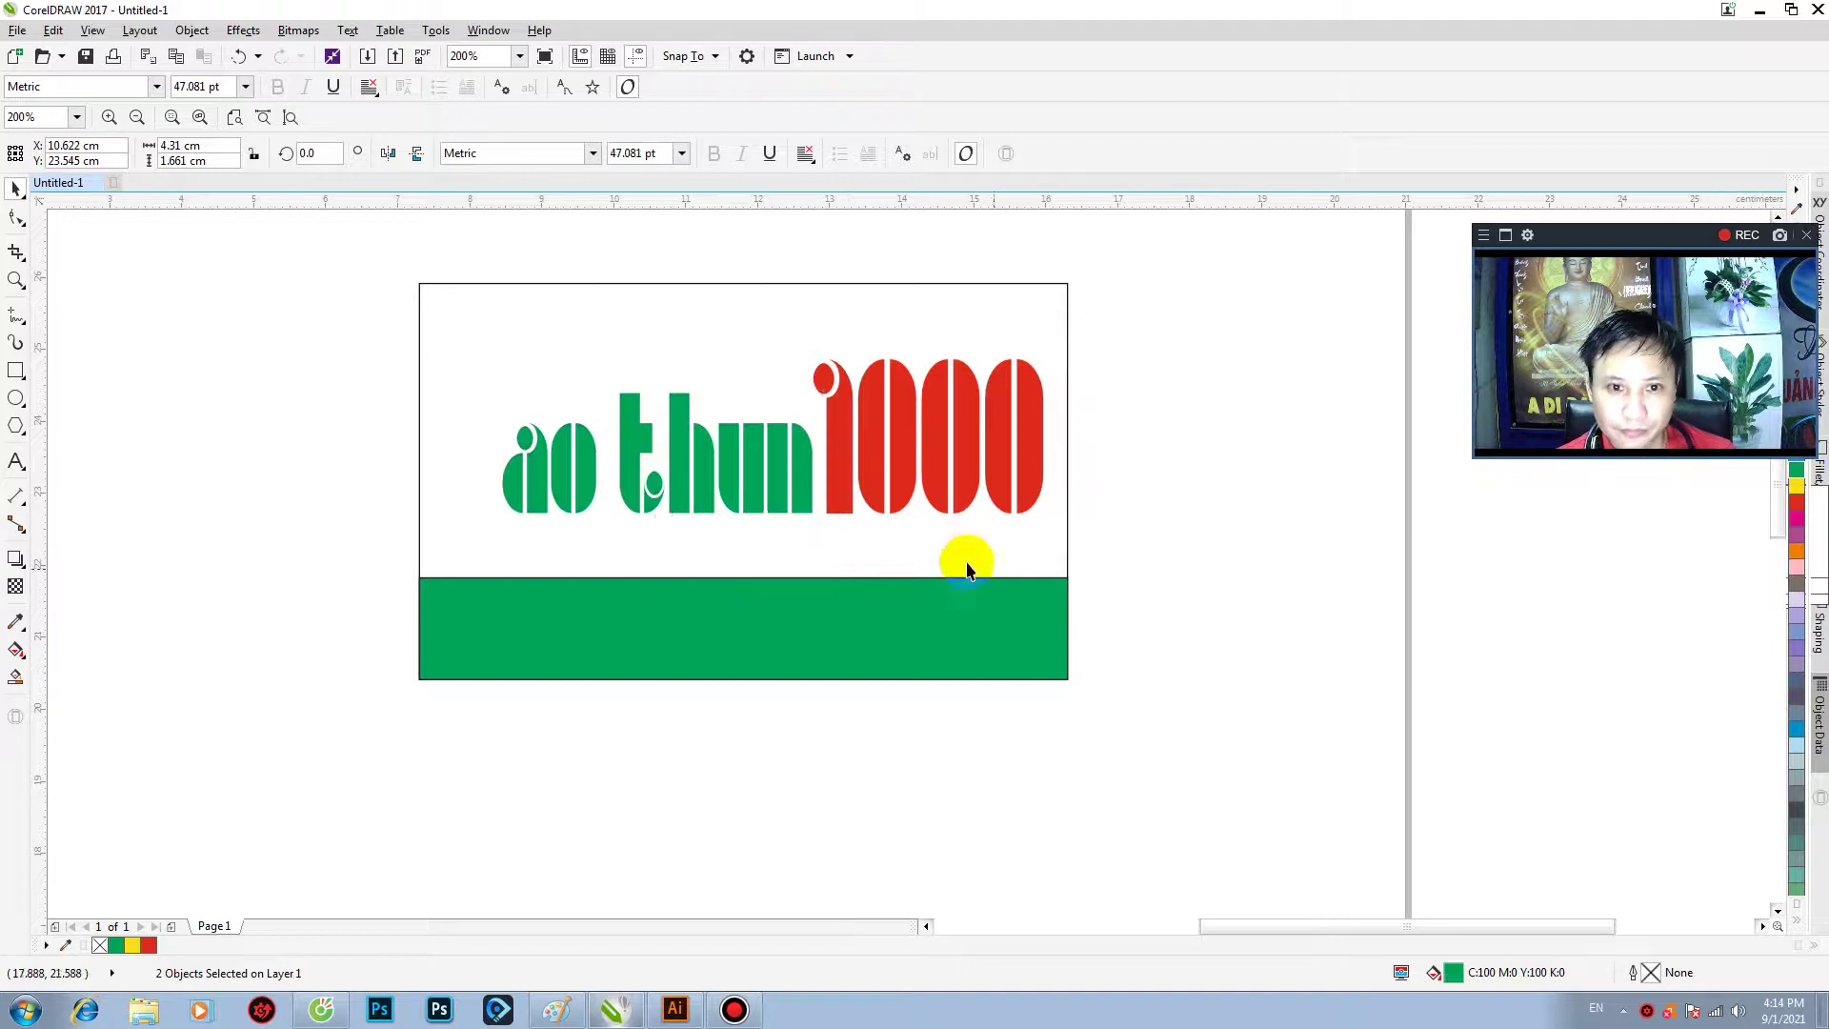
# - Place a copy of the word "ao" above the original near the card's upper-left corner and open it for text editing
pyautogui.click(760, 487)
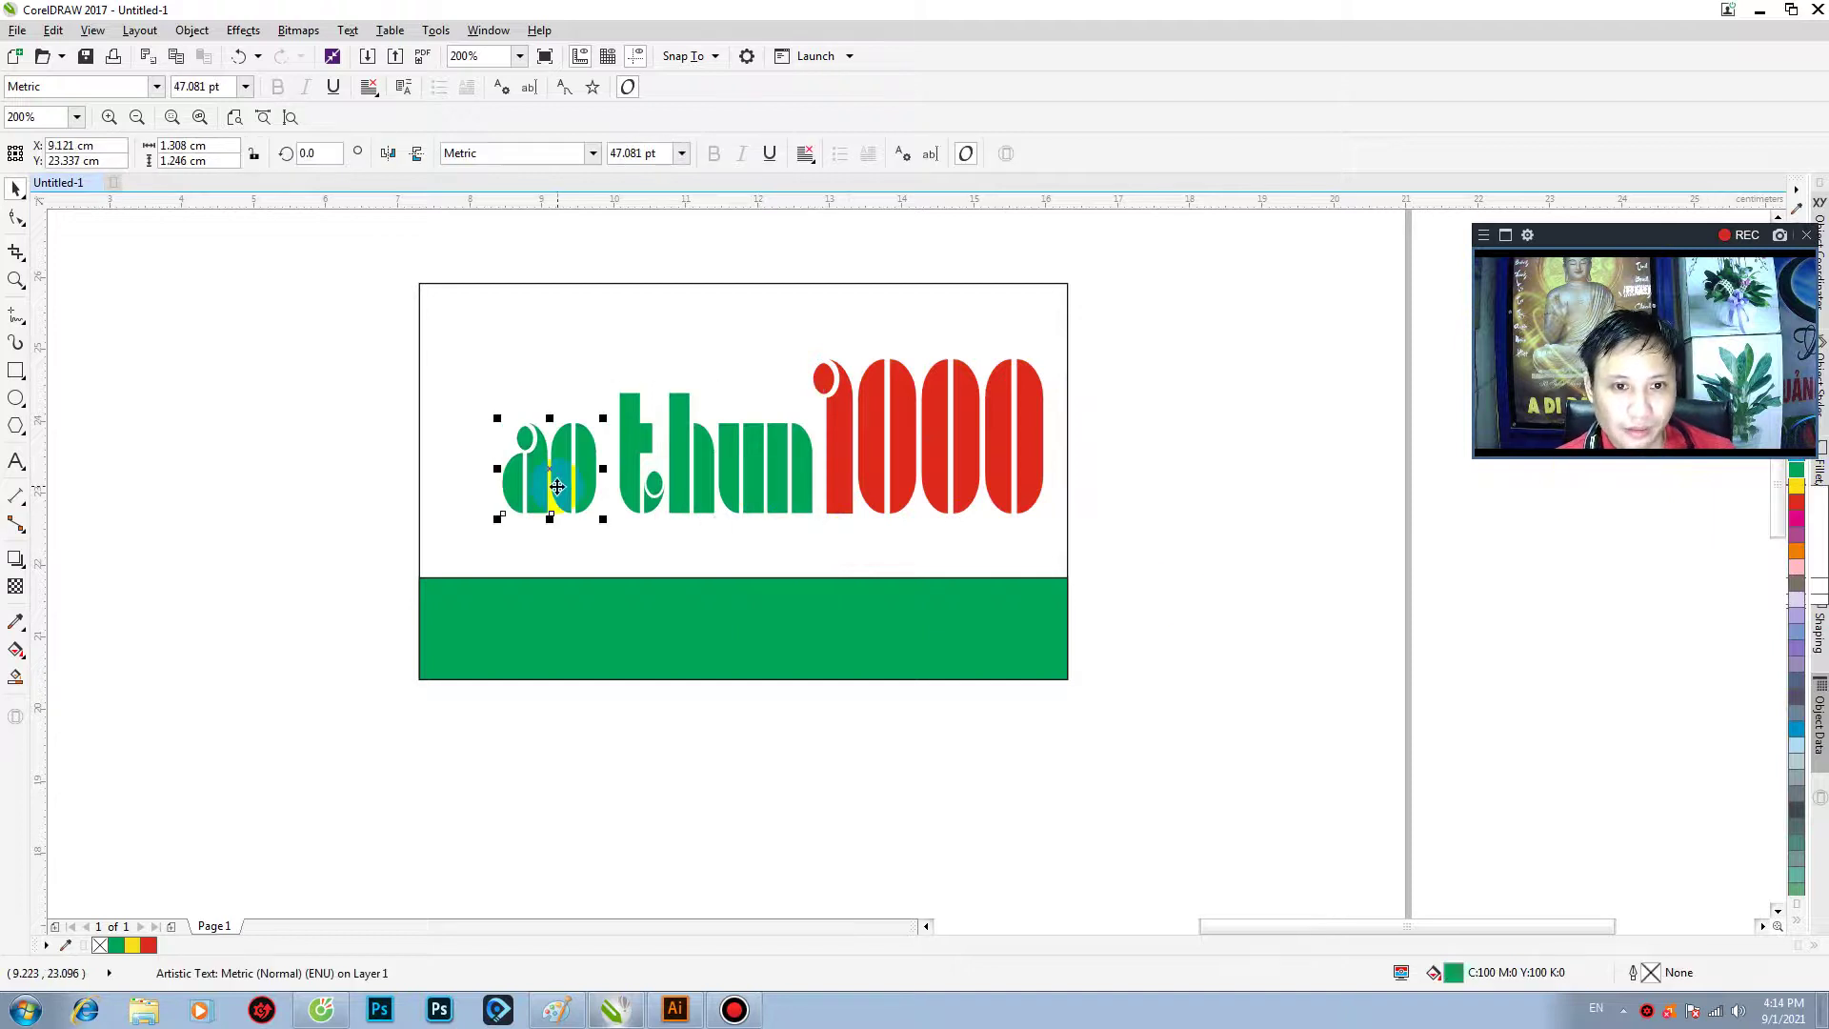
pyautogui.moveTo(558, 486); pyautogui.dragTo(529, 377)
pyautogui.doubleClick(529, 377)
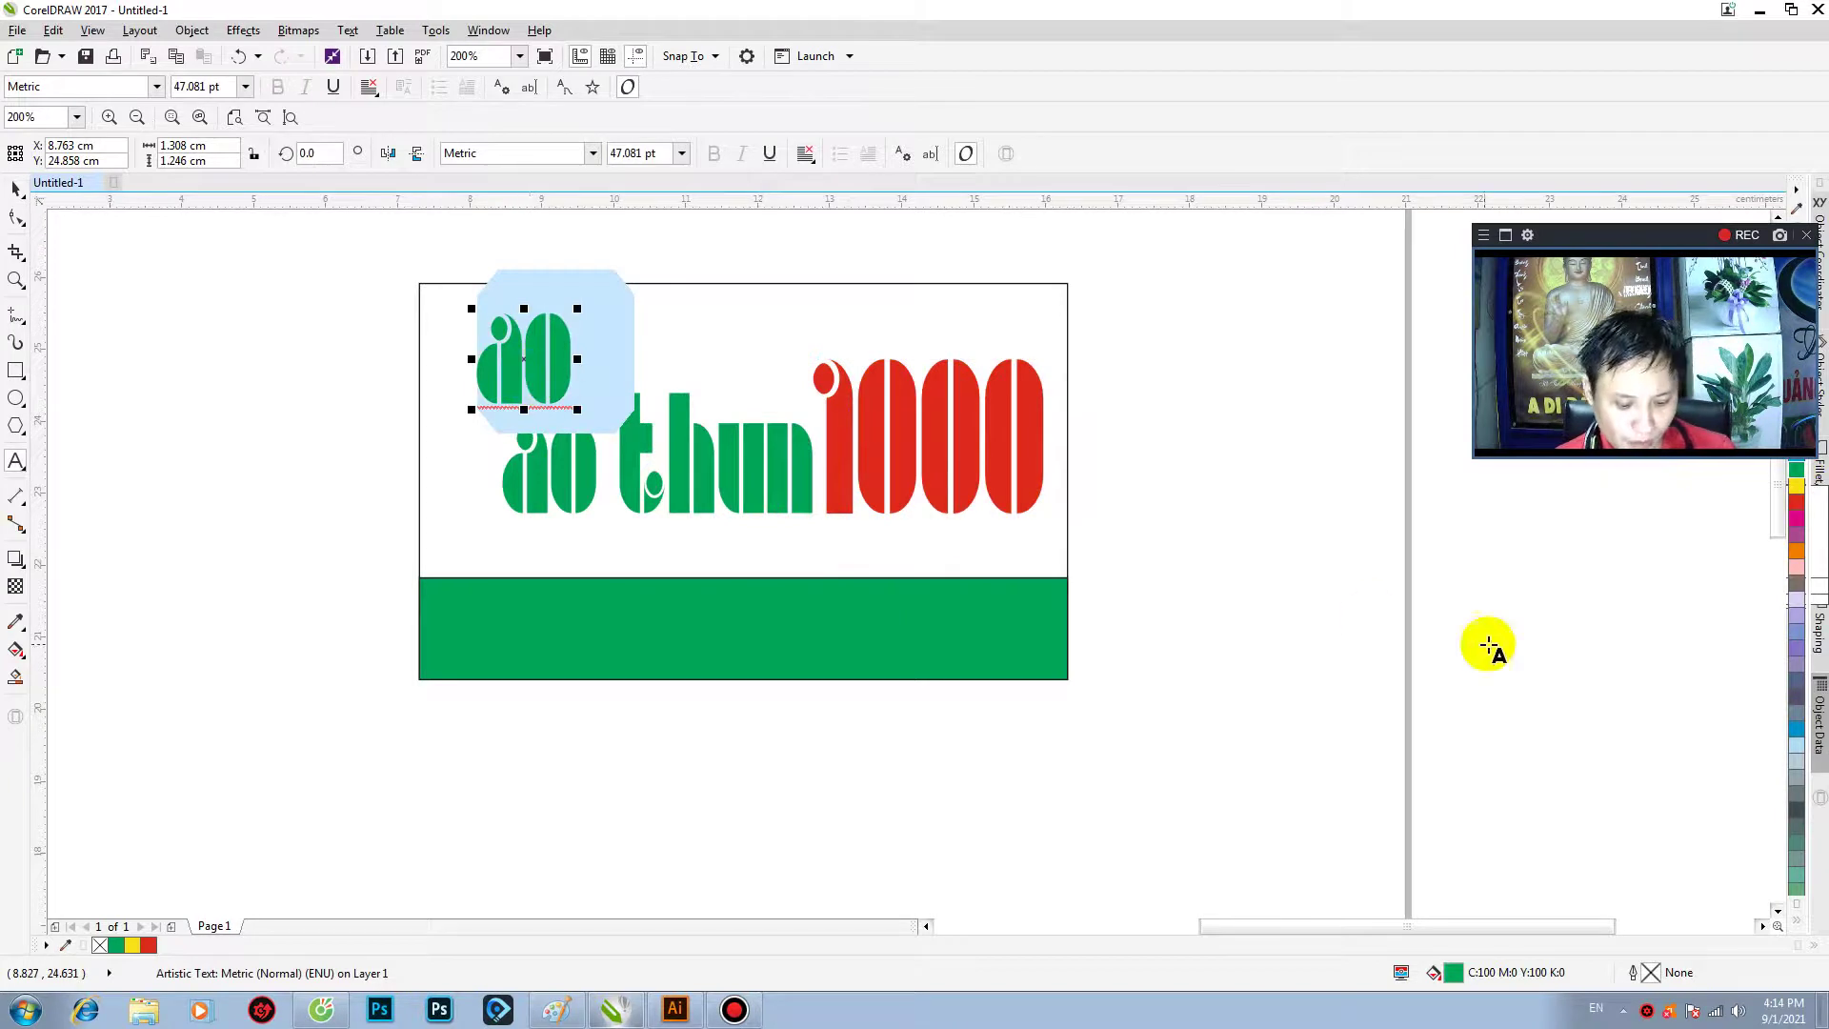
# - Draw a rectangle of about 1.56 × 1.21 cm beside the card's left edge and shift it closer to the card
pyautogui.click(15, 370)
pyautogui.moveTo(120, 394); pyautogui.dragTo(232, 482)
pyautogui.scroll(1, 187, 443)
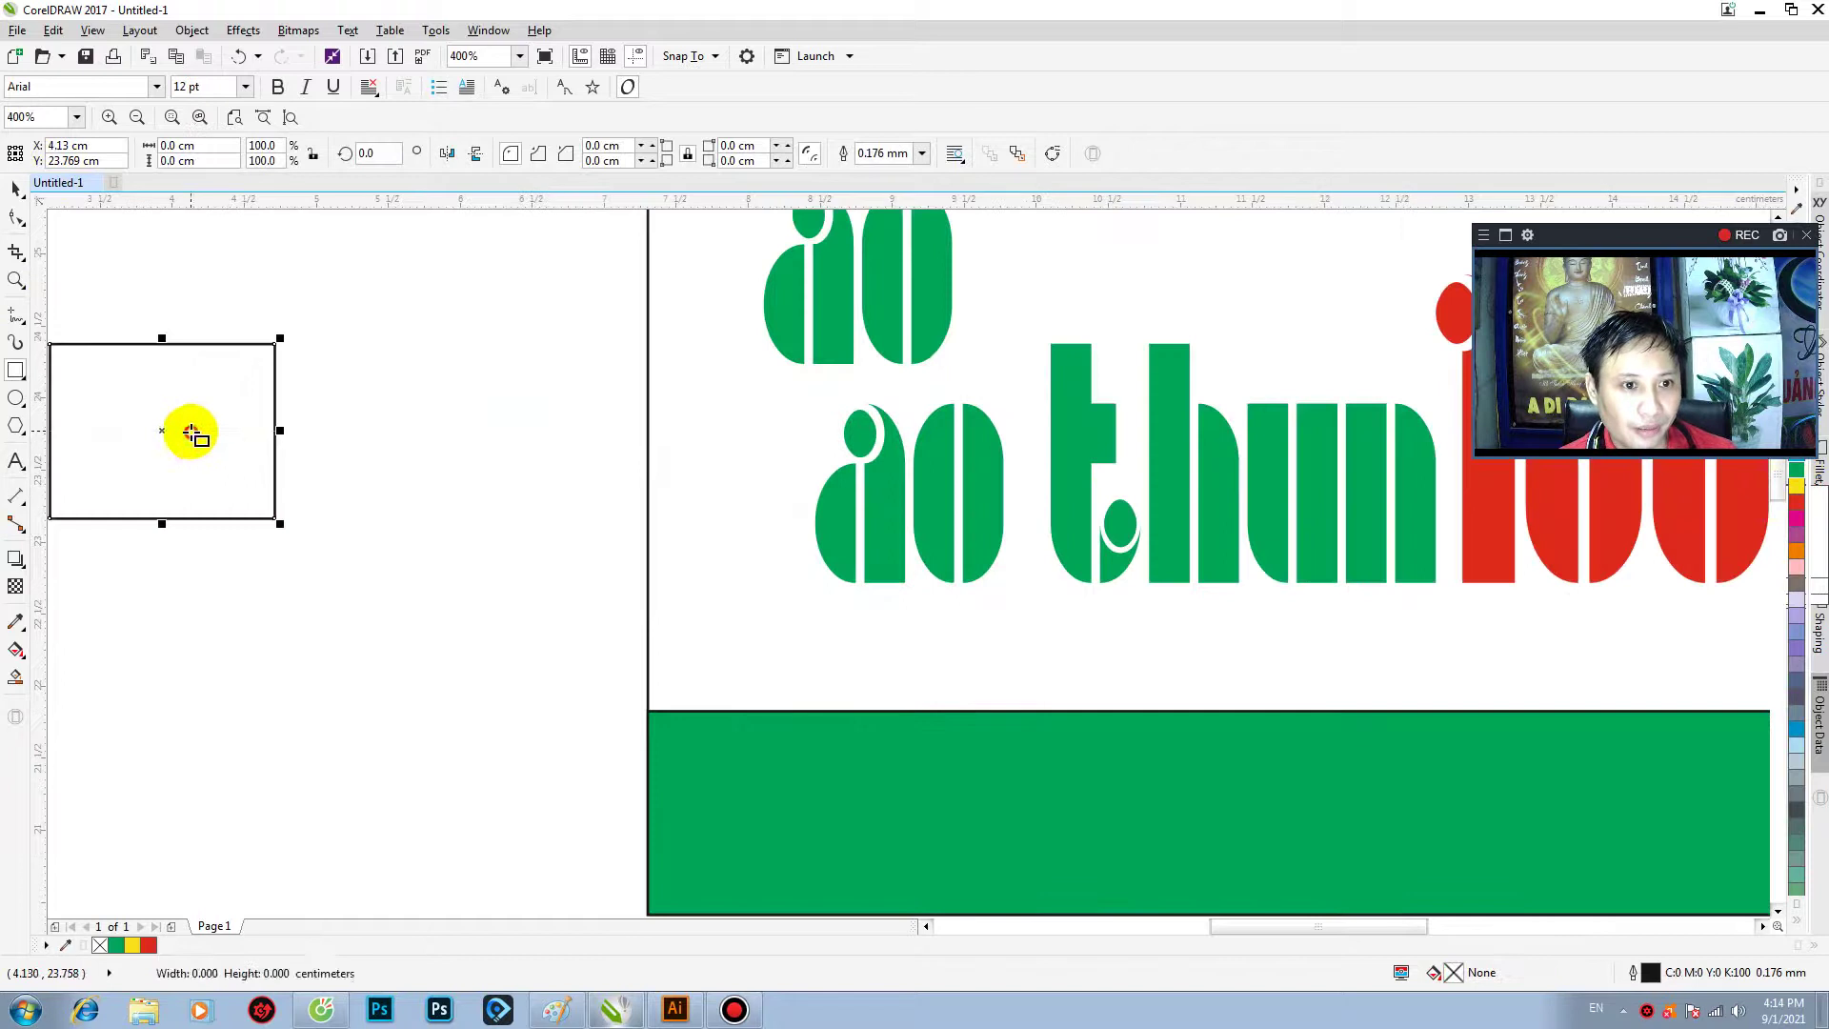
pyautogui.click(15, 190)
pyautogui.moveTo(151, 397); pyautogui.dragTo(481, 438)
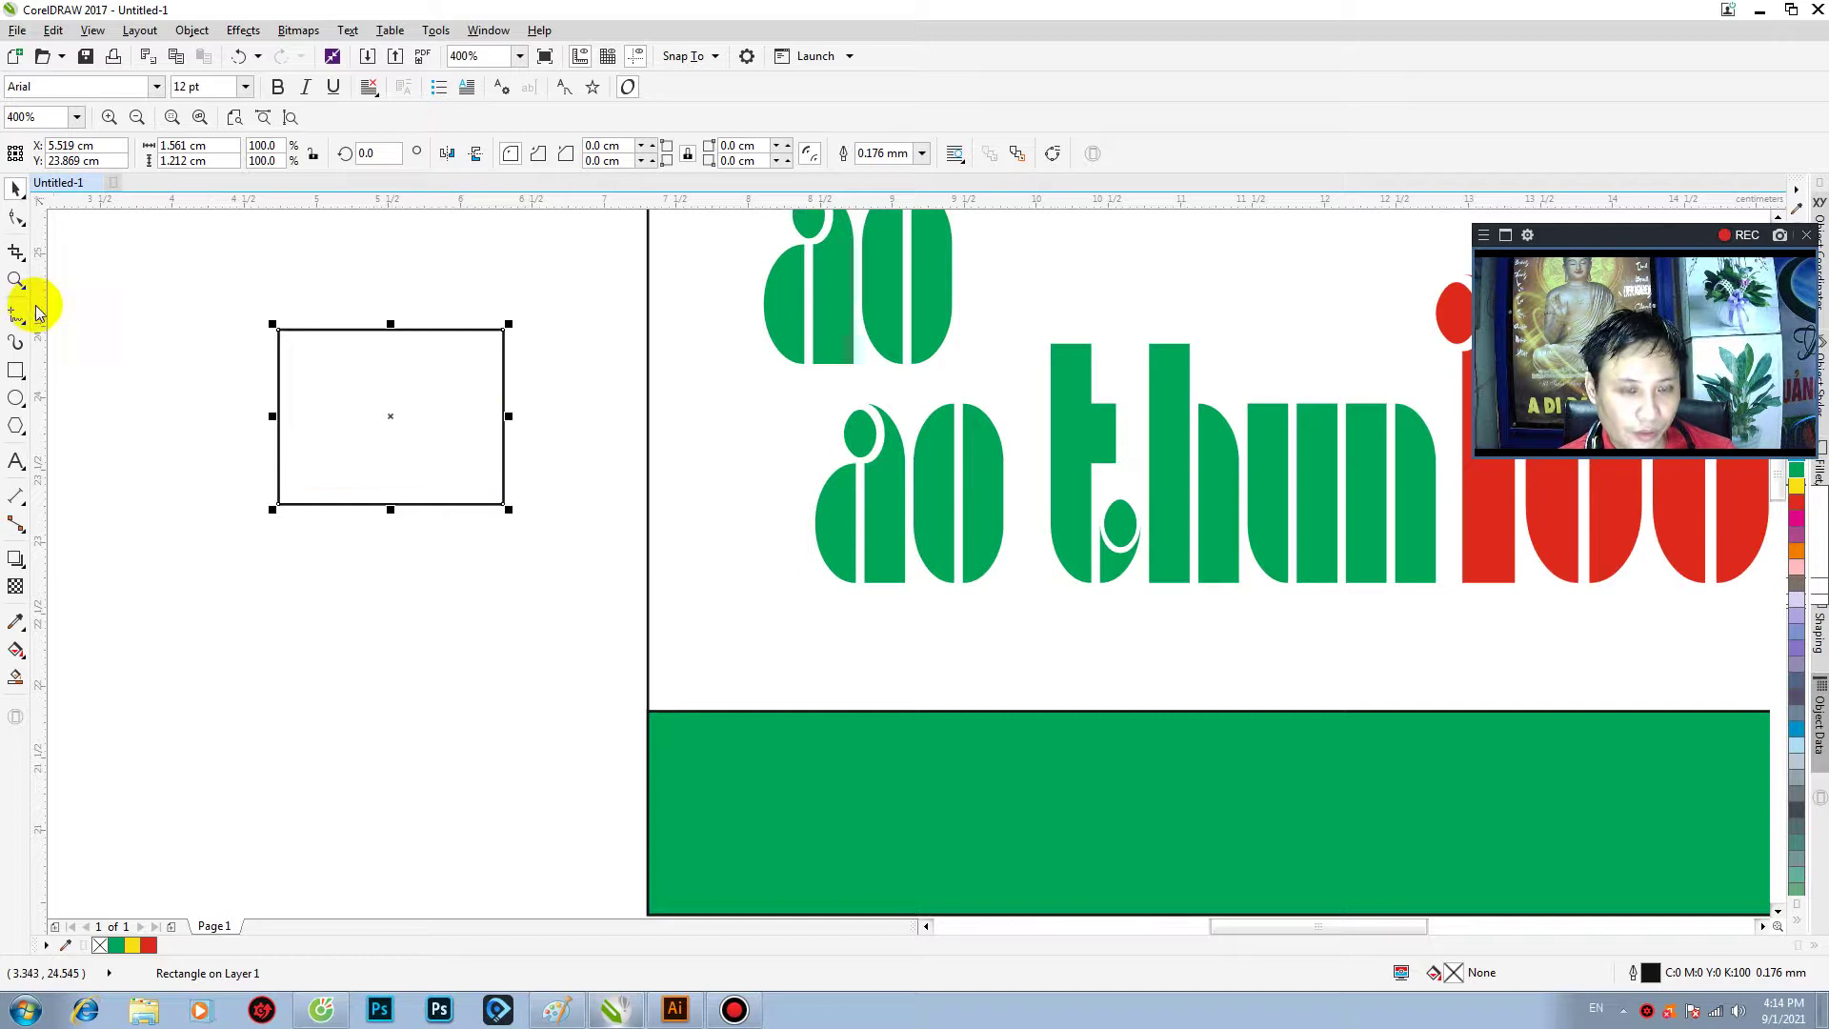
# - Convert the rectangle to curves and pull a new node on its right edge outward, forming a pointed tag about 2.16 cm wide
pyautogui.hotkey('ctrl', 'q')
pyautogui.click(15, 217)
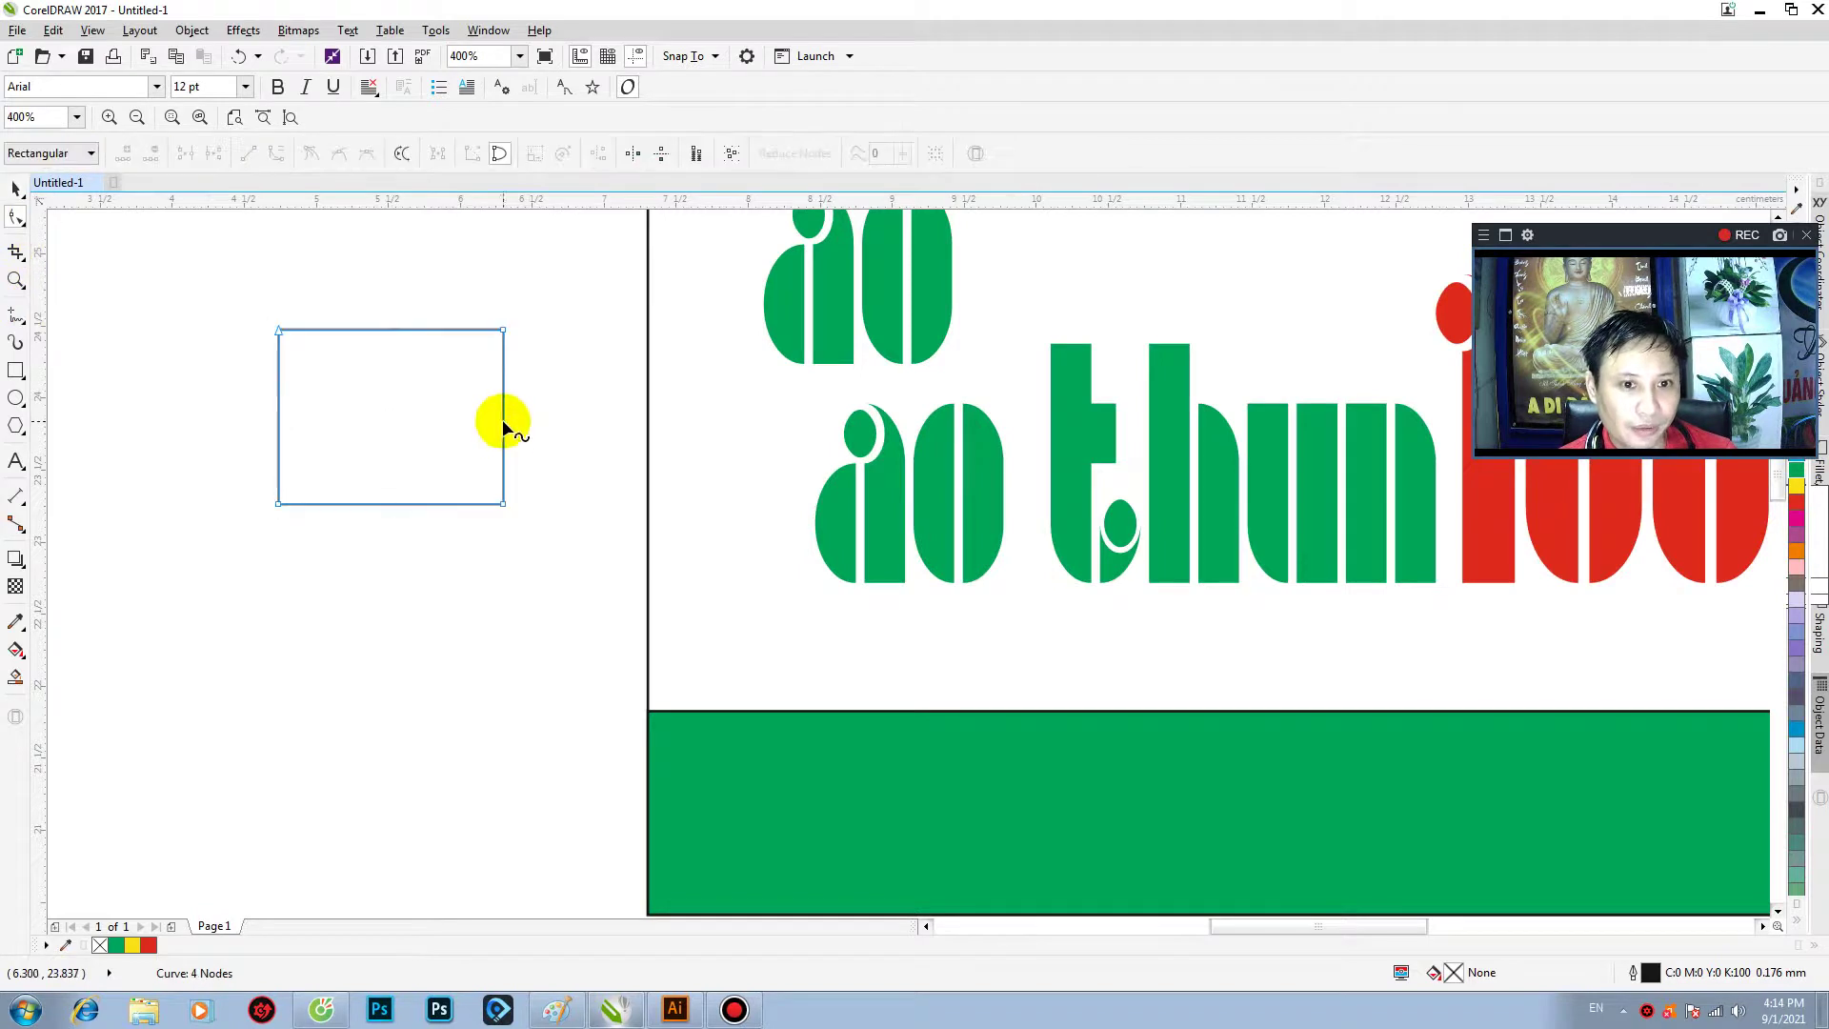
pyautogui.doubleClick(502, 422)
pyautogui.moveTo(499, 419); pyautogui.dragTo(591, 415)
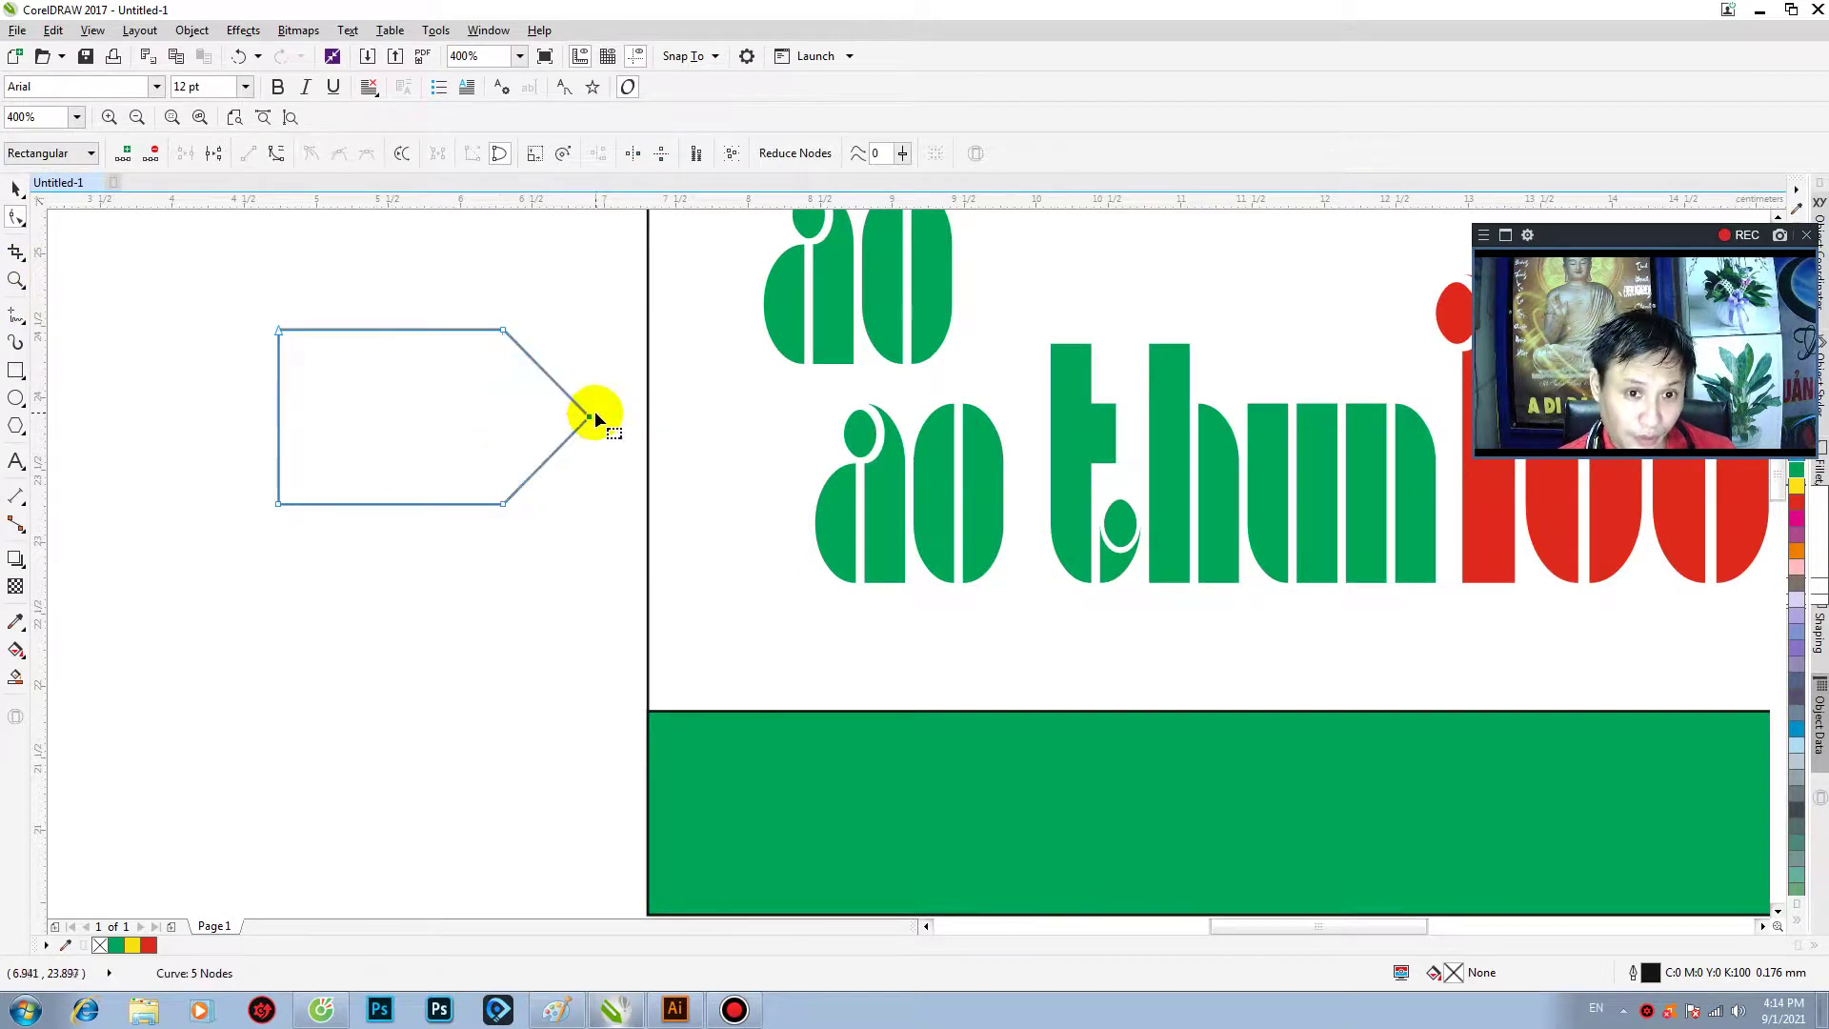
pyautogui.click(16, 188)
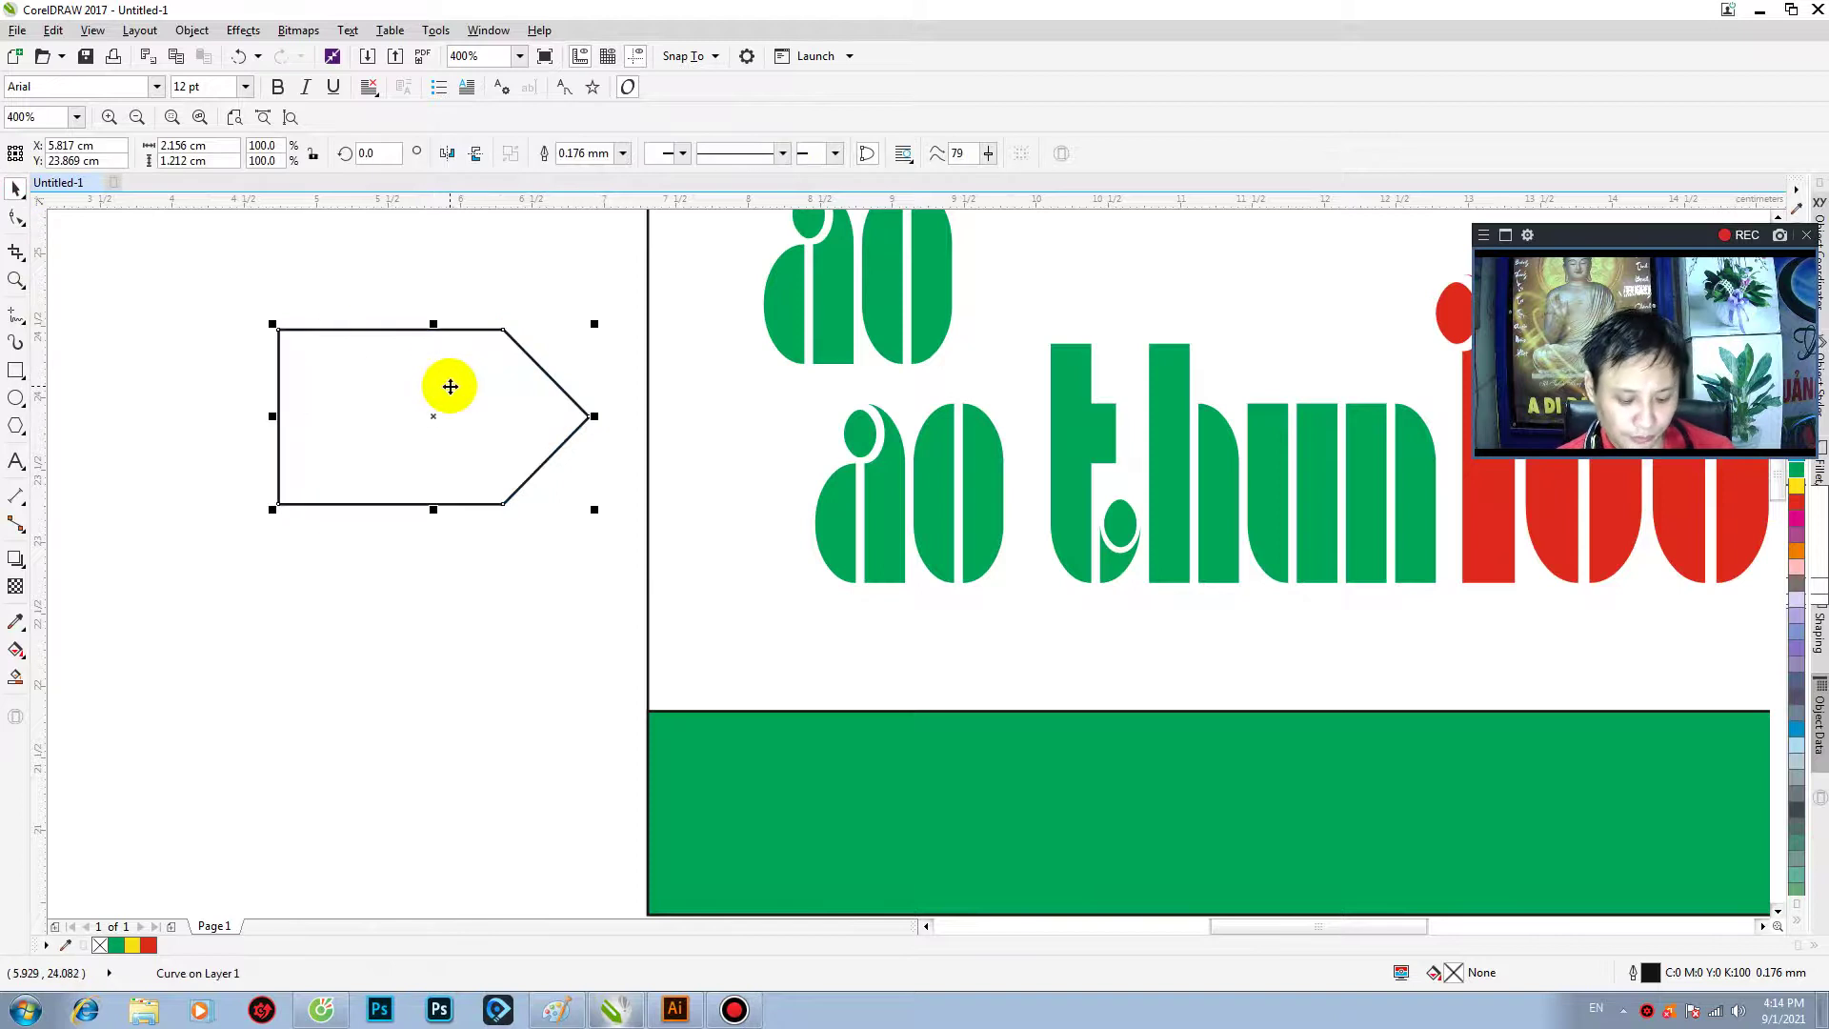
# - Create a concentric inner copy of the tag outline scaled to about 85 %, and select both outlines
pyautogui.click(388, 306)
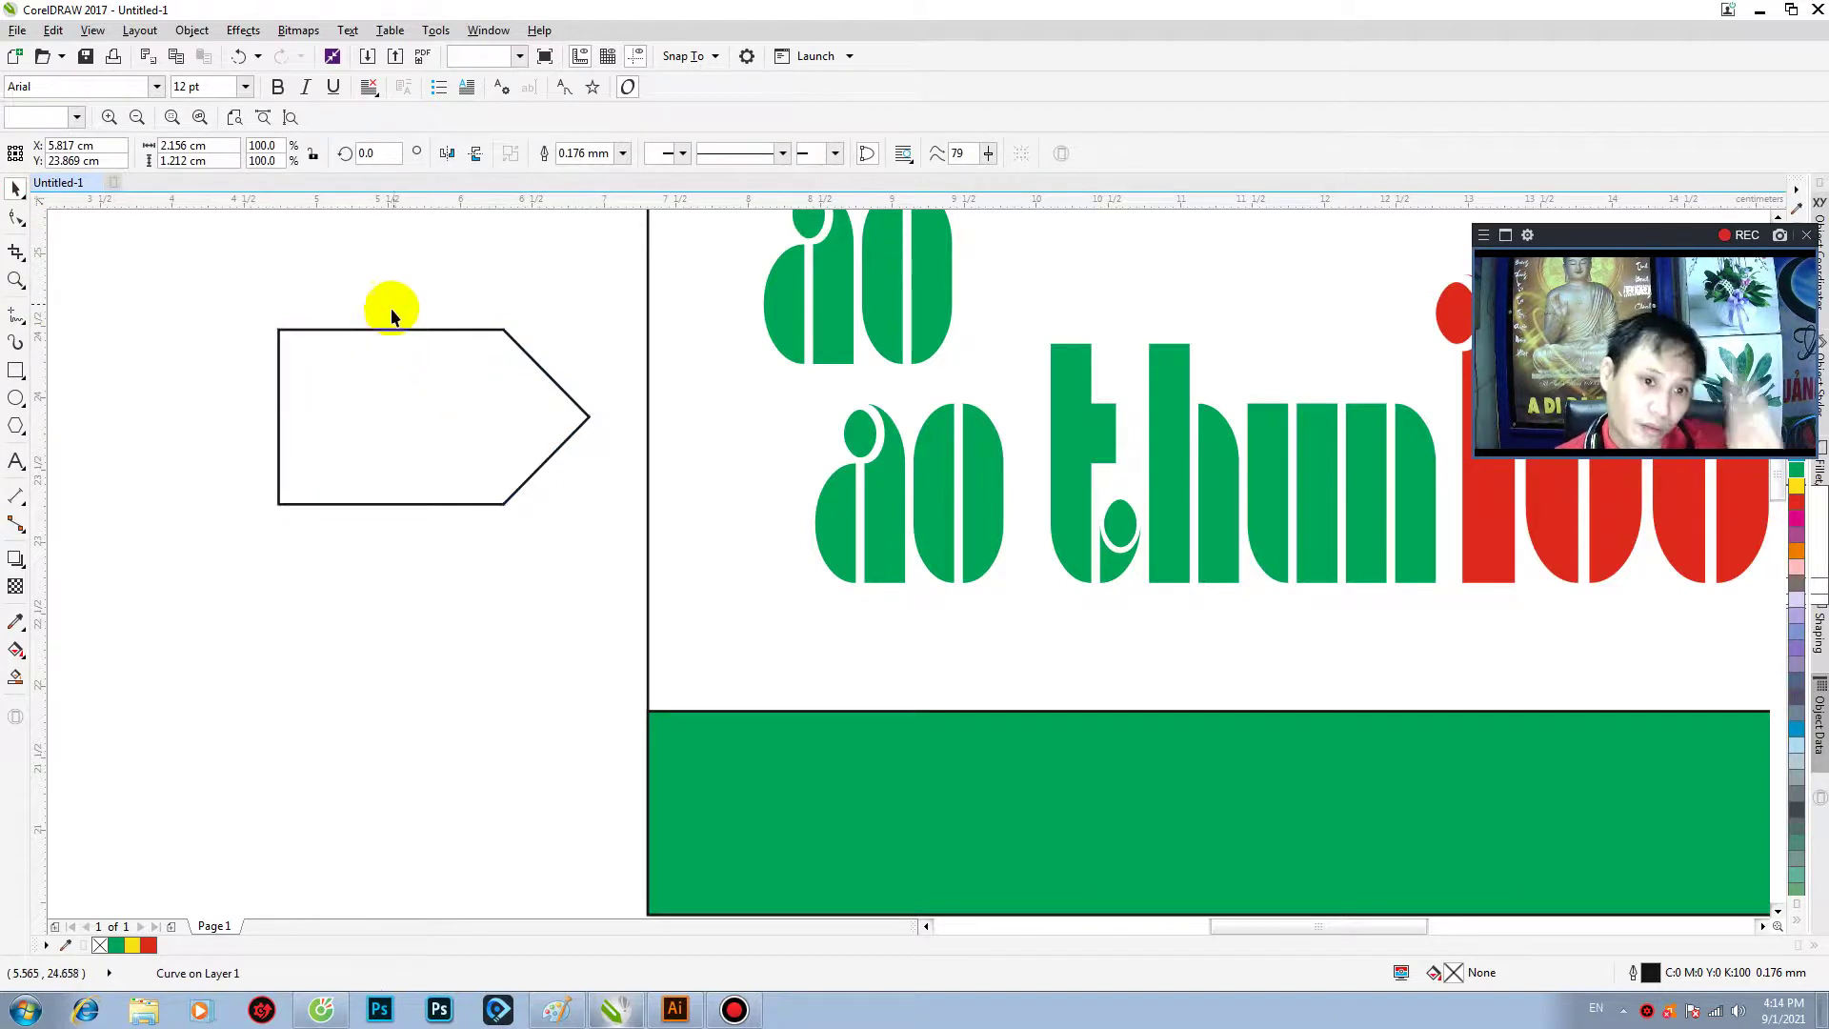
pyautogui.click(376, 330)
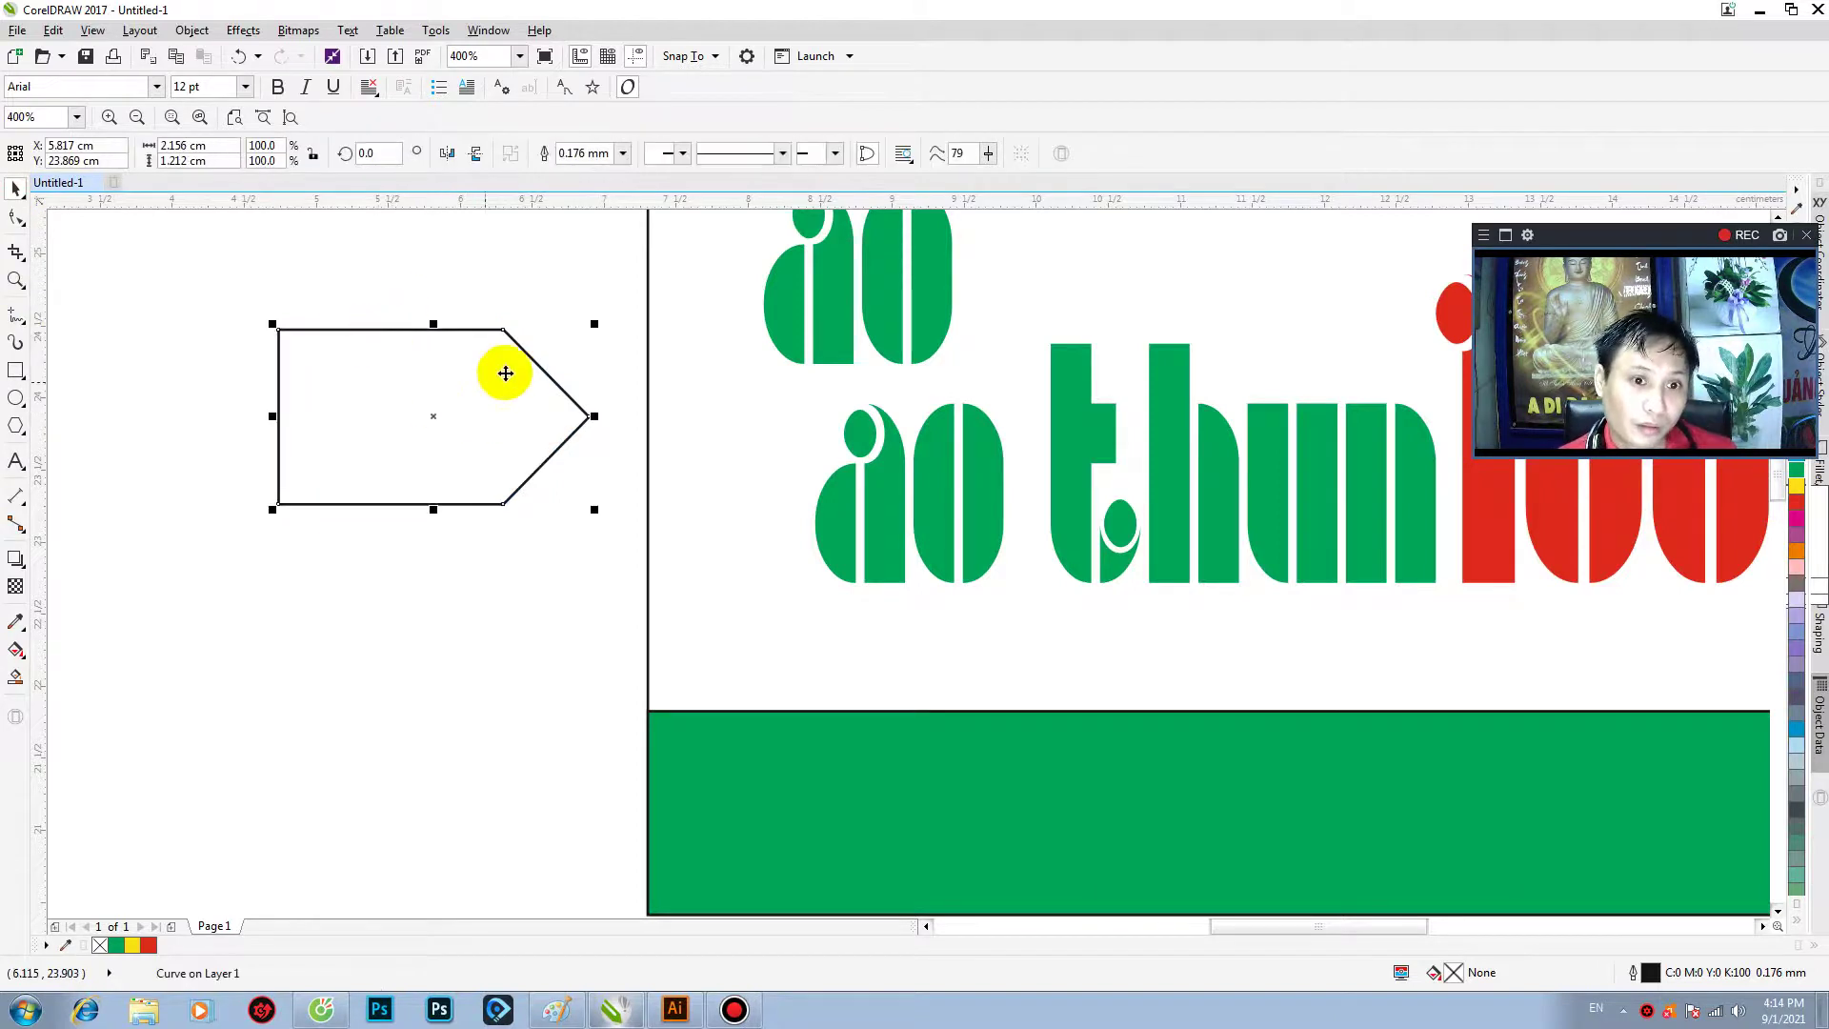
pyautogui.moveTo(594, 324); pyautogui.dragTo(573, 330)
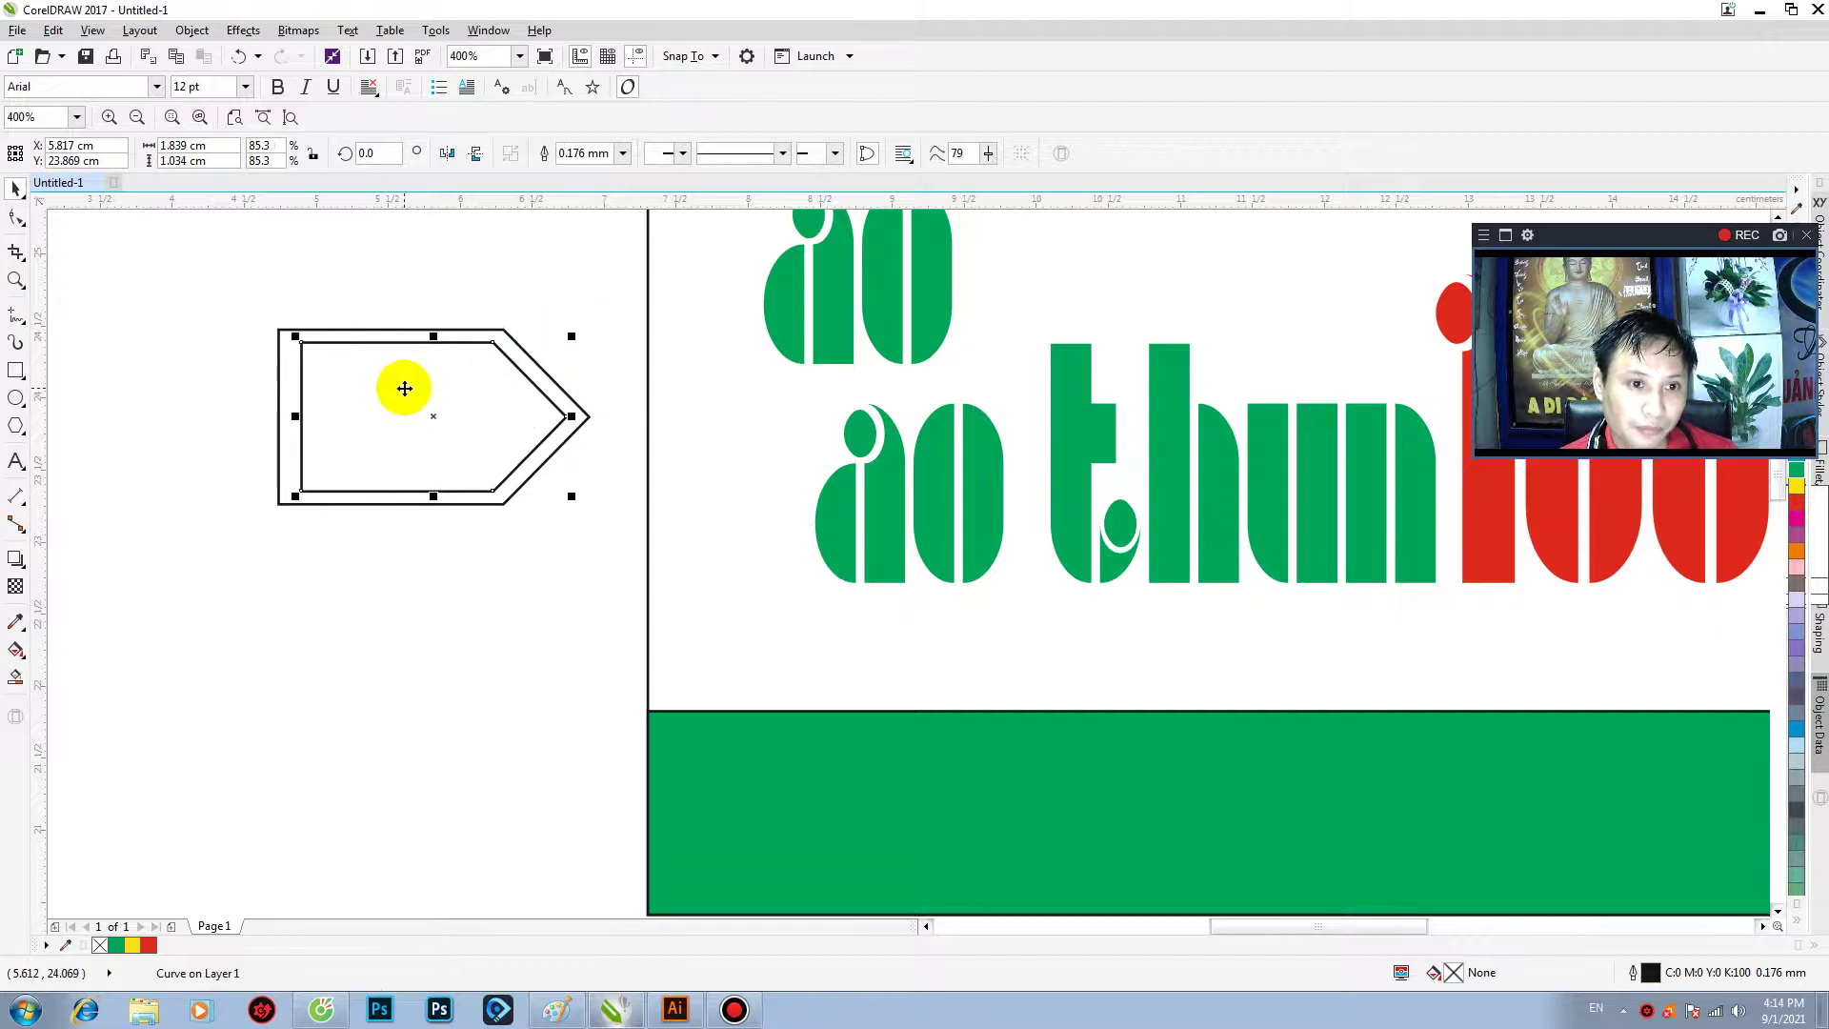
pyautogui.scroll(1, 404, 388)
pyautogui.scroll(-1, 405, 388)
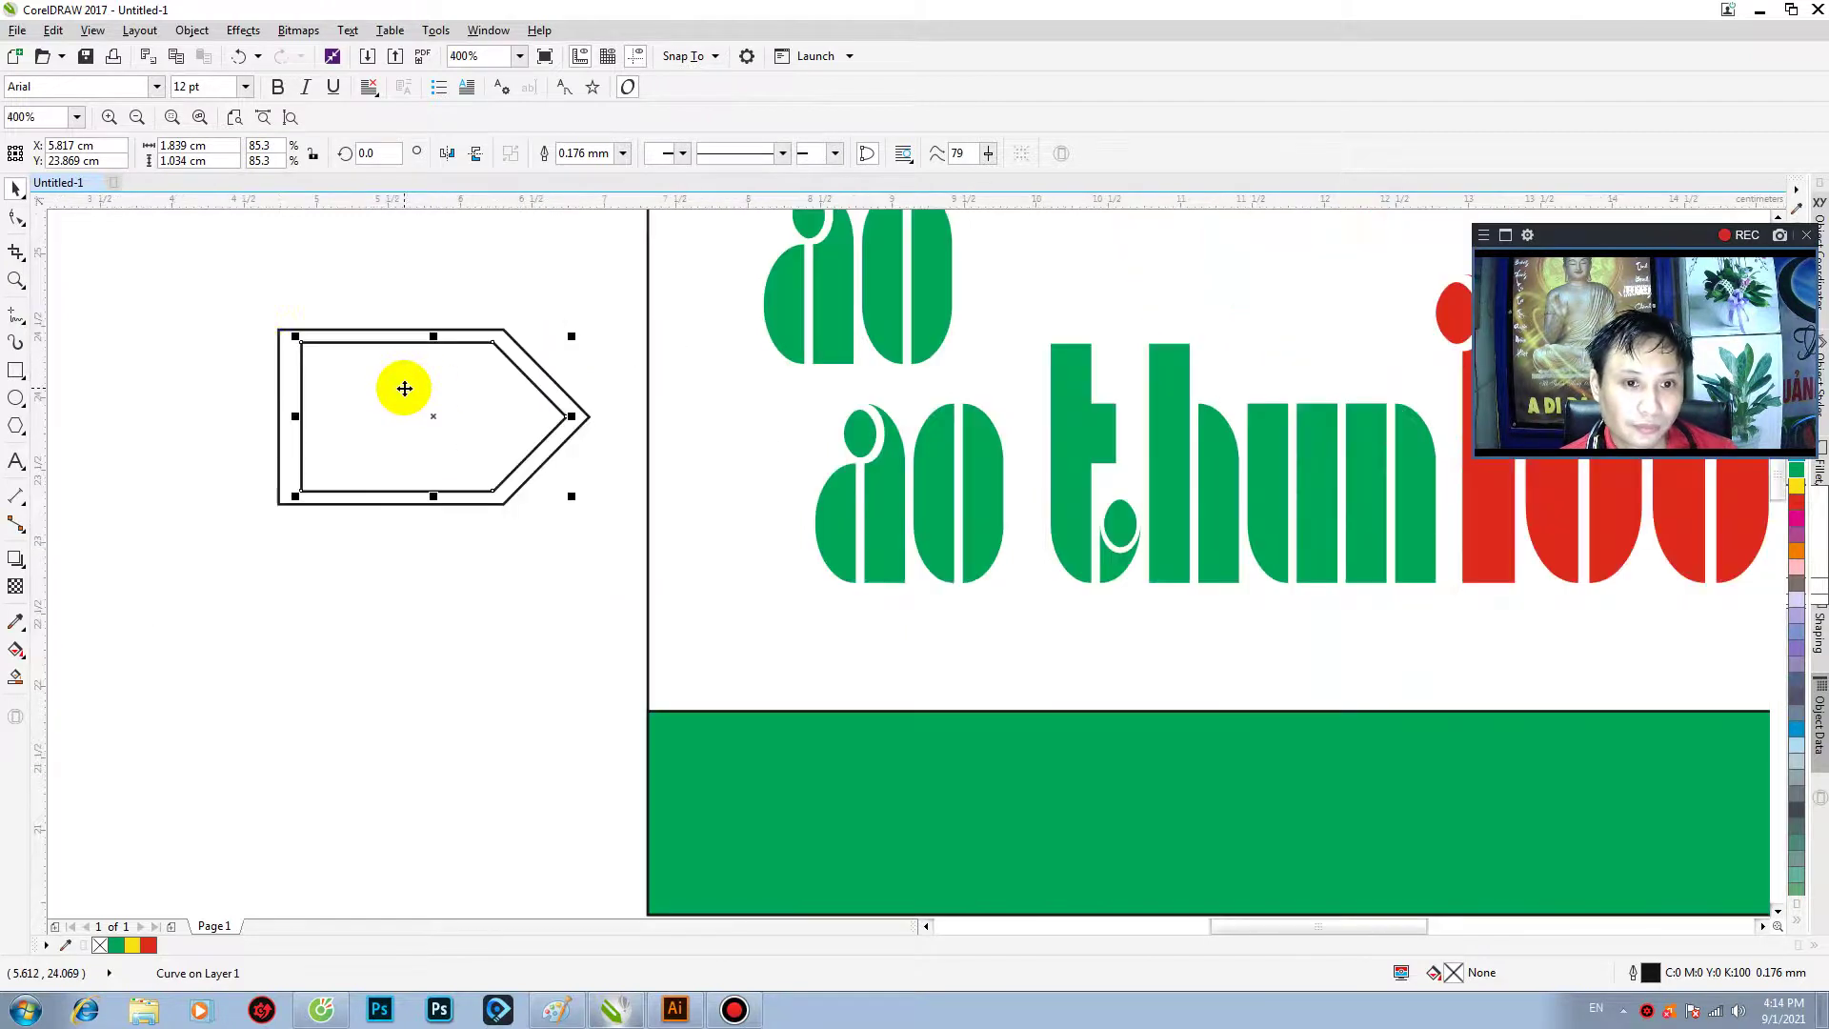
pyautogui.moveTo(180, 295); pyautogui.dragTo(602, 521)
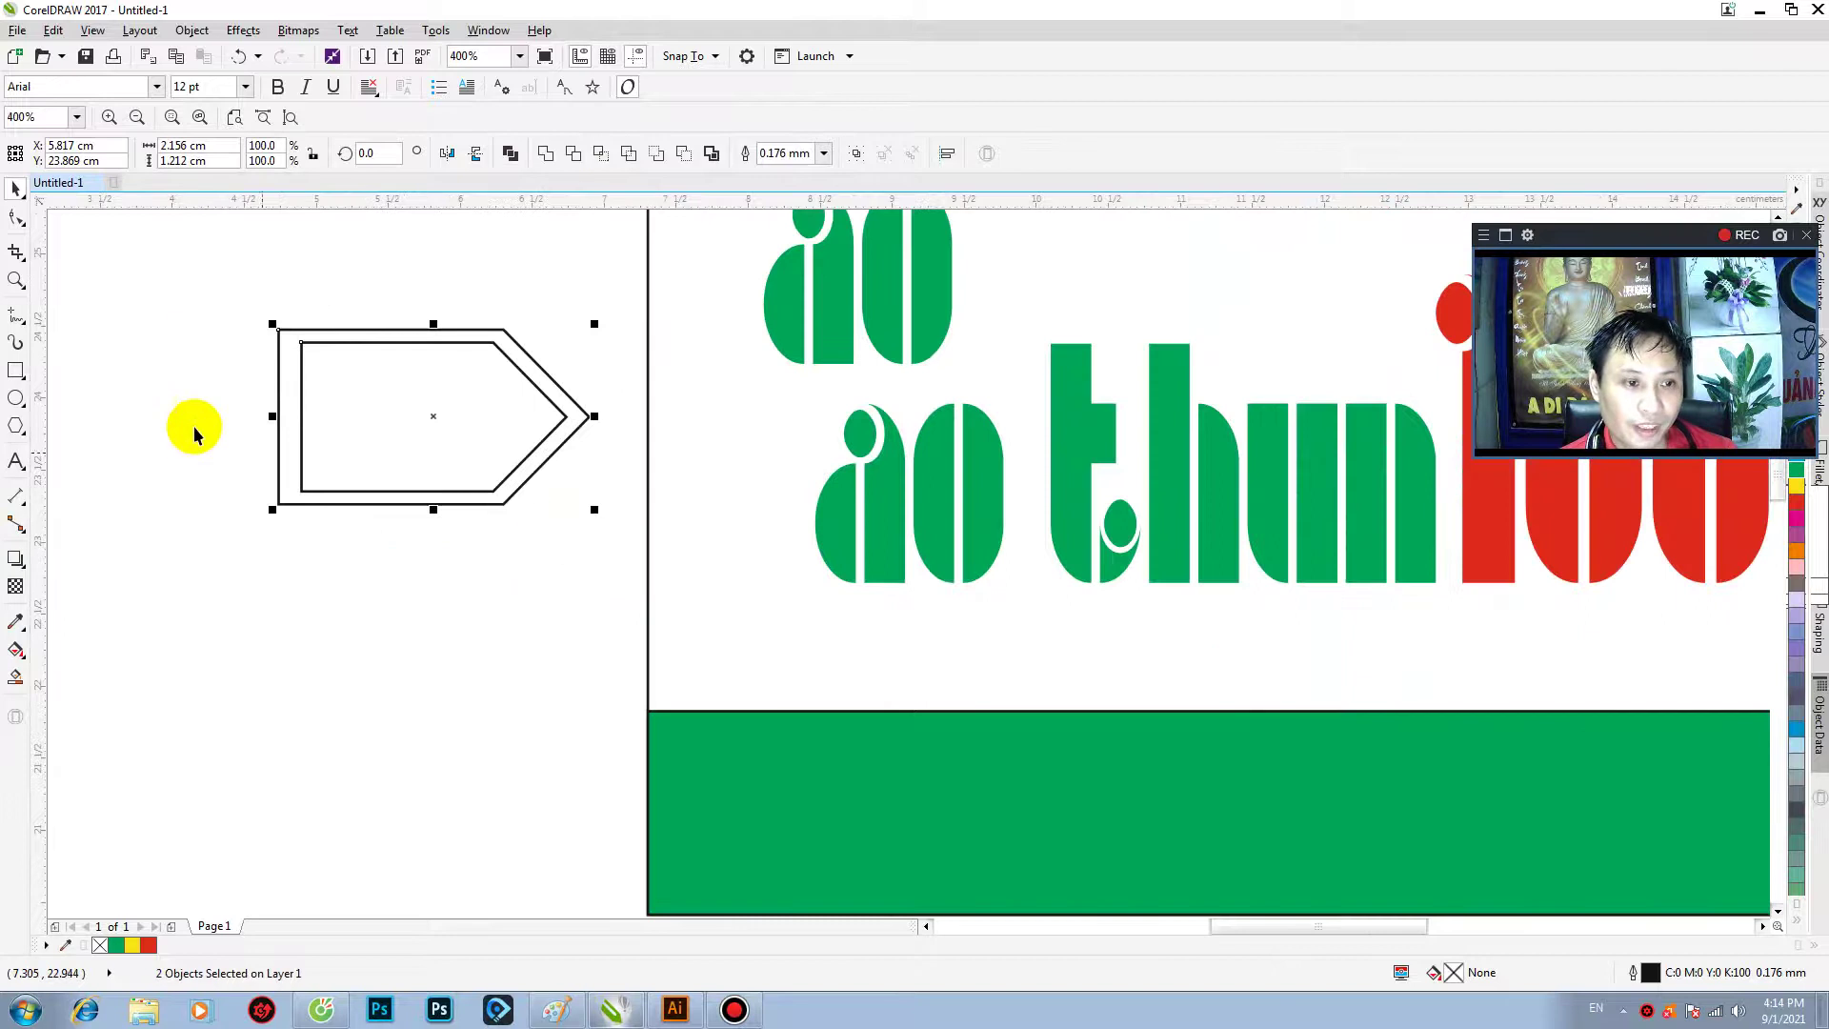
# - Draw a circle about 0.2 cm in diameter inside the tag near its pointed end
pyautogui.click(13, 401)
pyautogui.scroll(1, 531, 429)
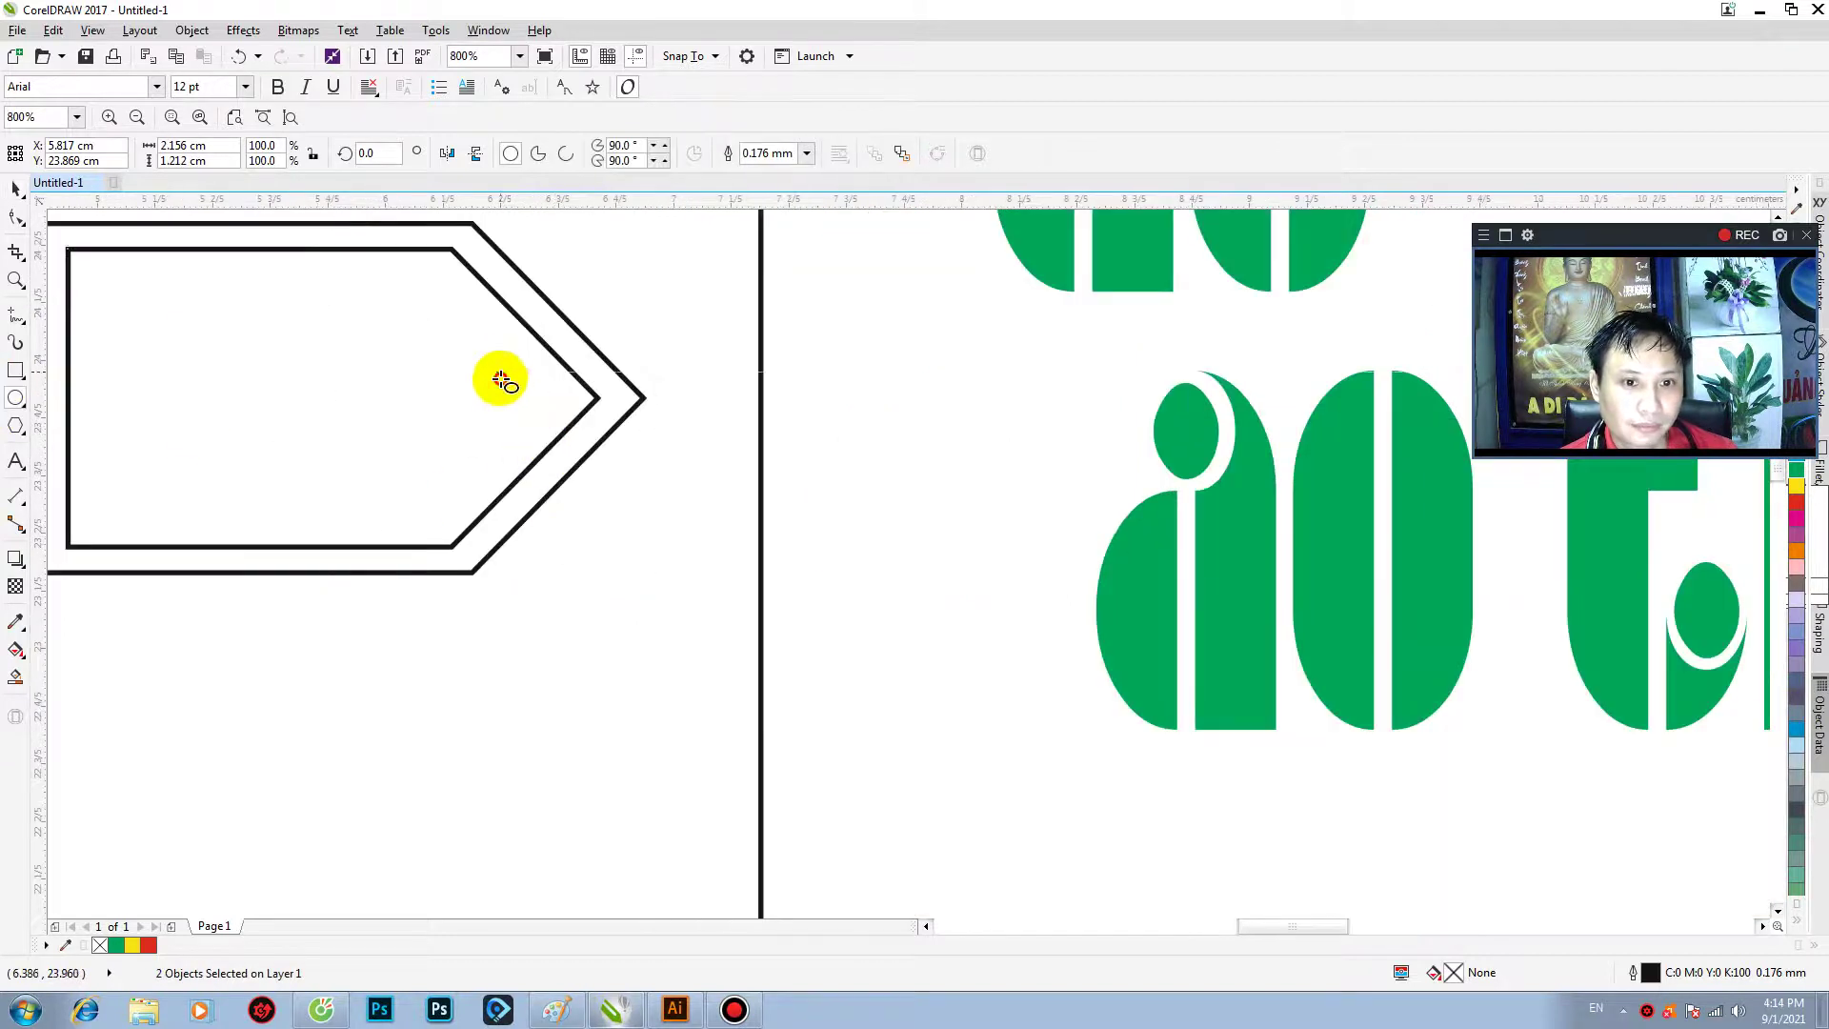
pyautogui.moveTo(493, 369); pyautogui.dragTo(569, 430)
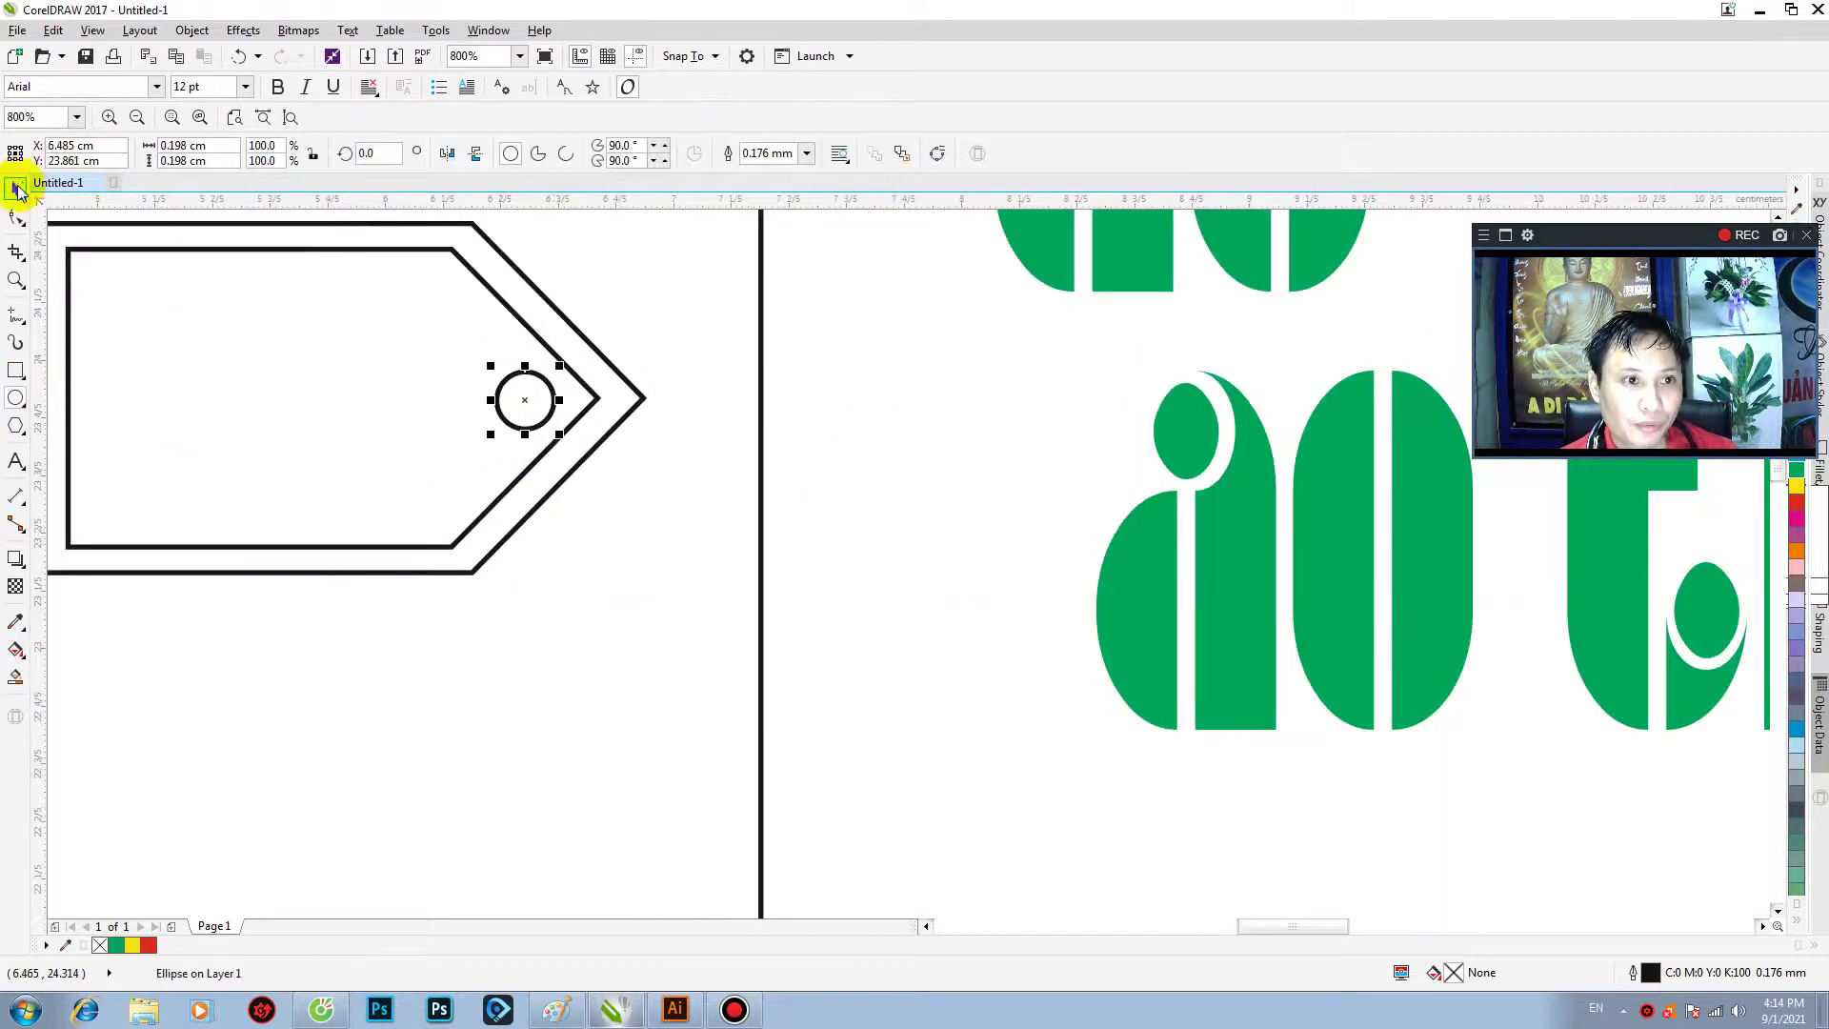
# - Try to centre-align the small circle with the outer tag outline
pyautogui.click(17, 190)
pyautogui.keyDown('shift'); pyautogui.click(523, 286); pyautogui.keyUp('shift')
pyautogui.press('c')
pyautogui.press('e')
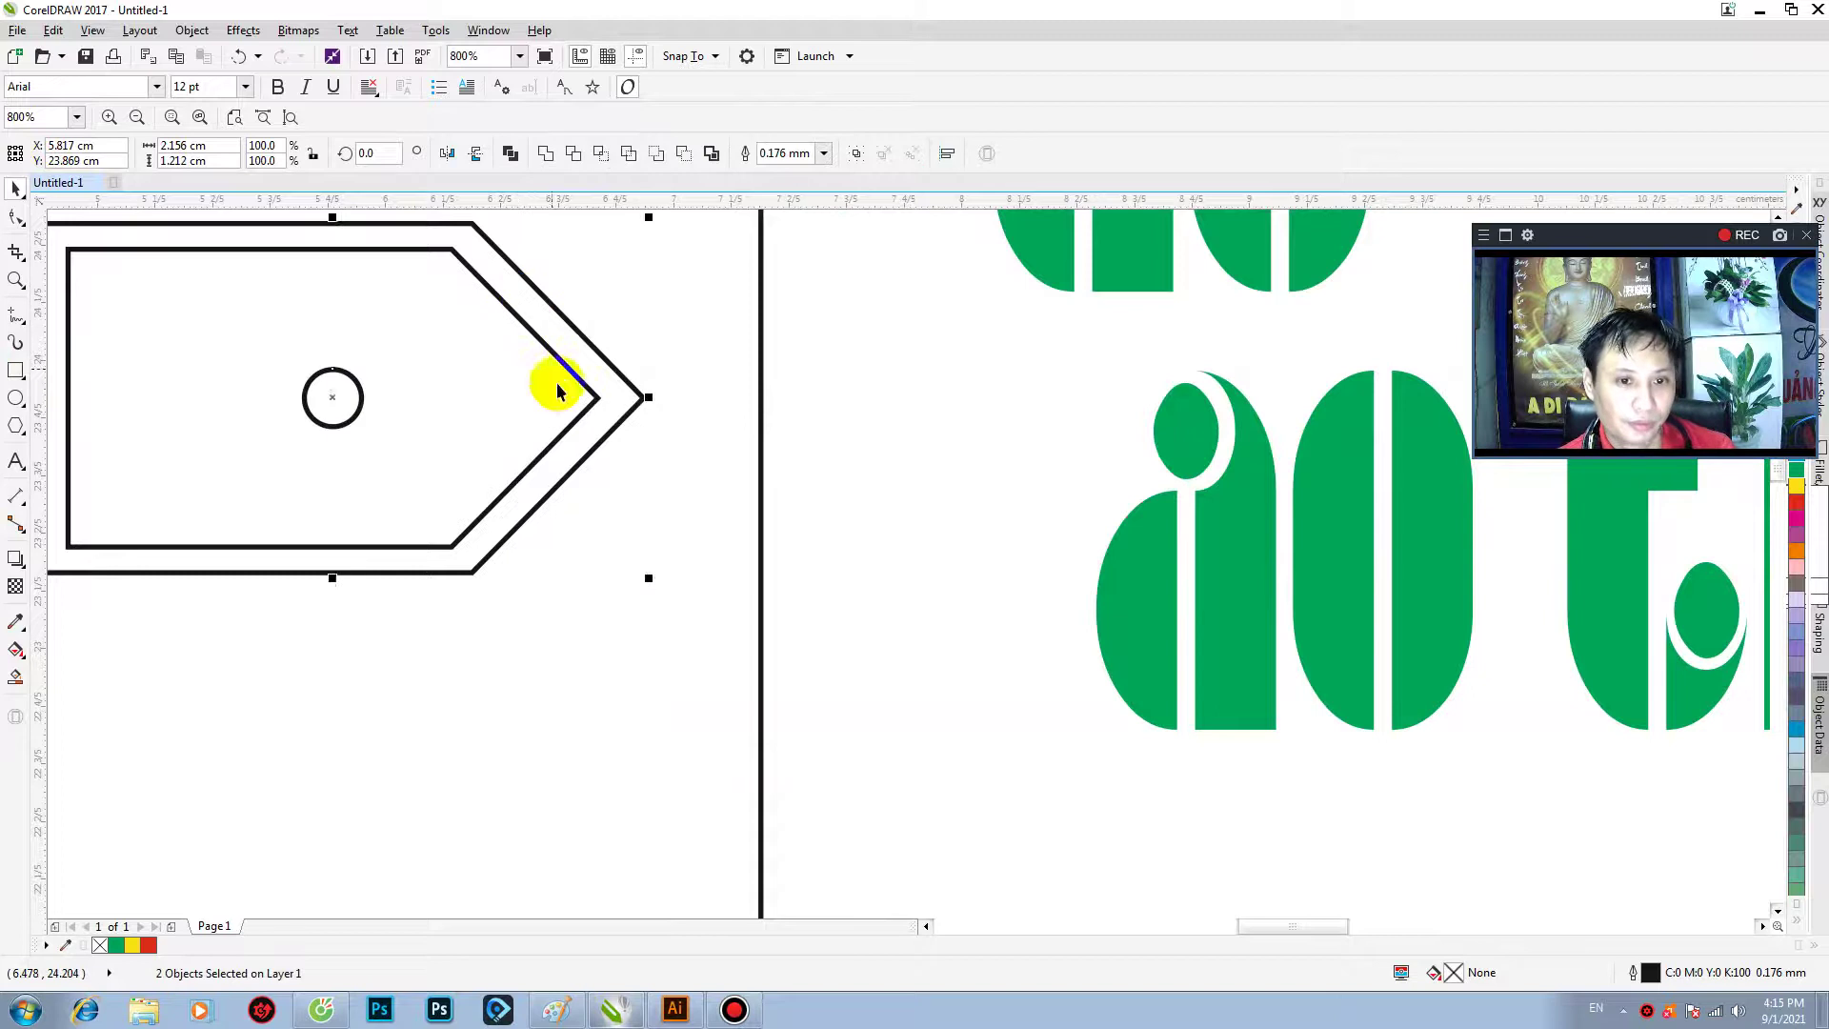
pyautogui.hotkey('ctrl', 'z')
# - Combine the outer and inner tag outlines into a single hollow frame
pyautogui.click(572, 343)
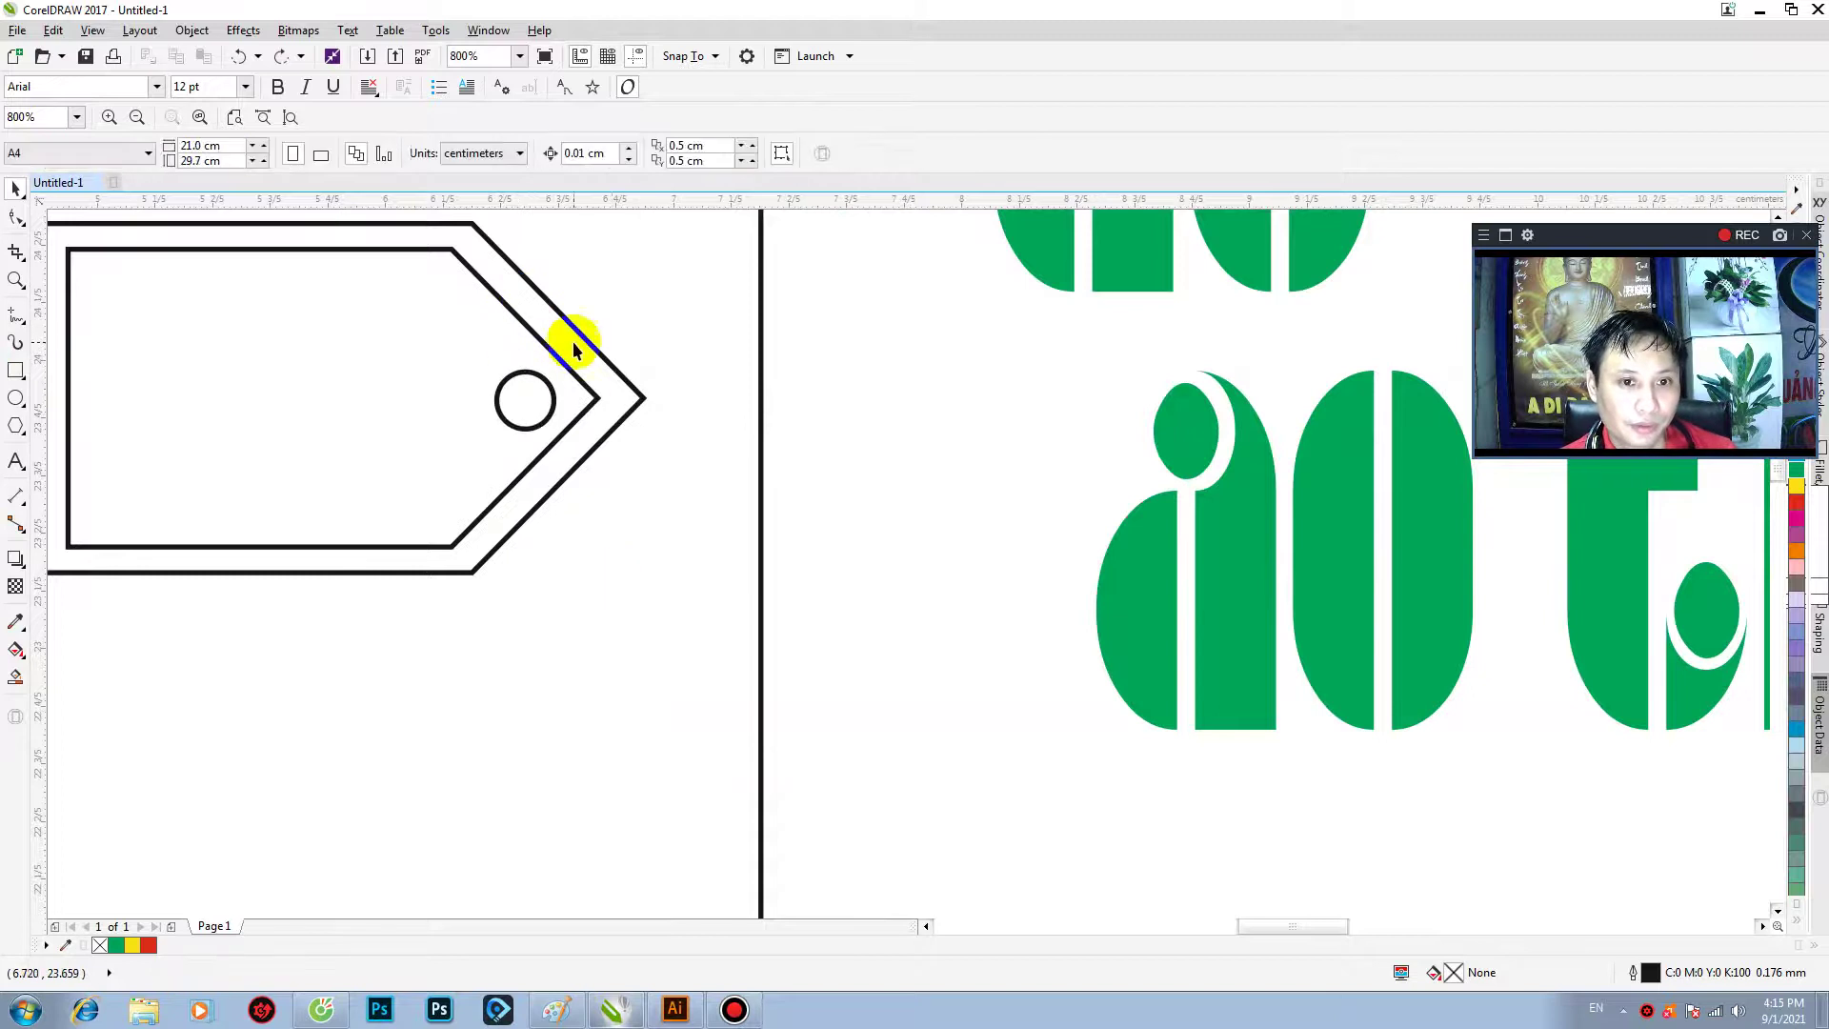
pyautogui.keyDown('shift'); pyautogui.click(523, 281); pyautogui.keyUp('shift')
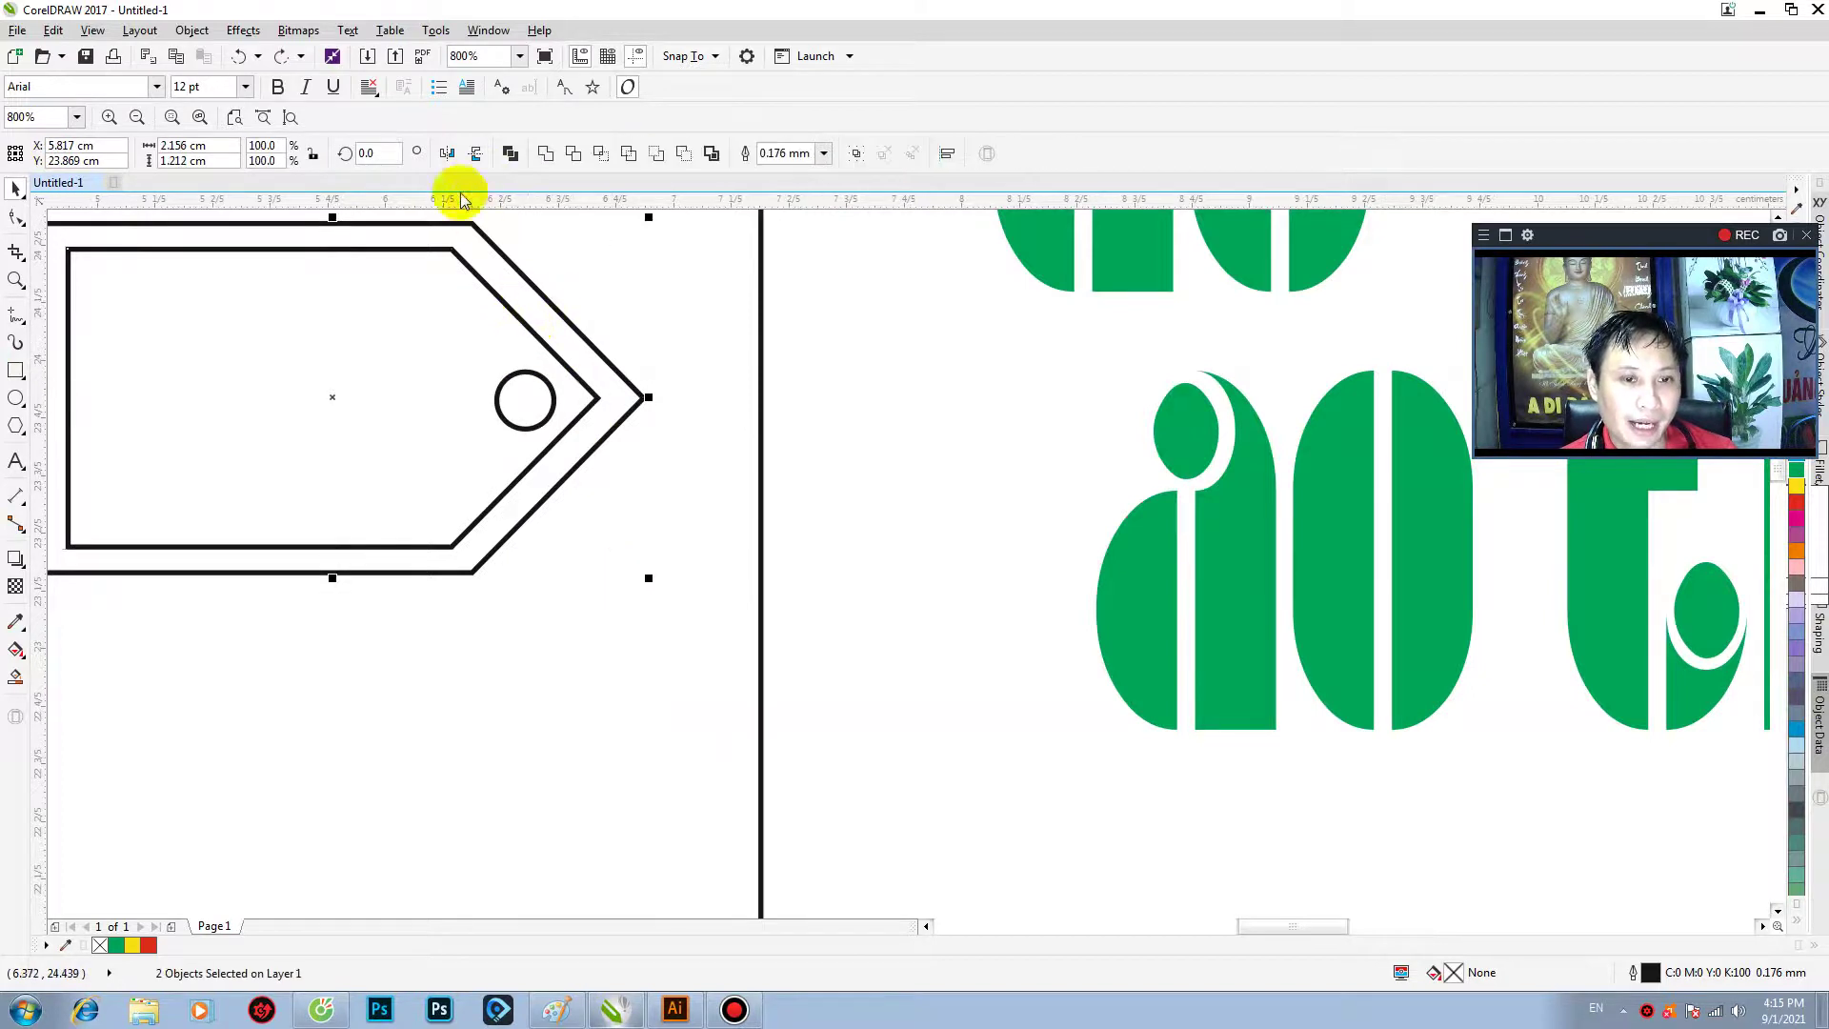
pyautogui.click(511, 158)
# - Weld the small circle to the hollow tag frame and fill the resulting shape with red
pyautogui.click(525, 397)
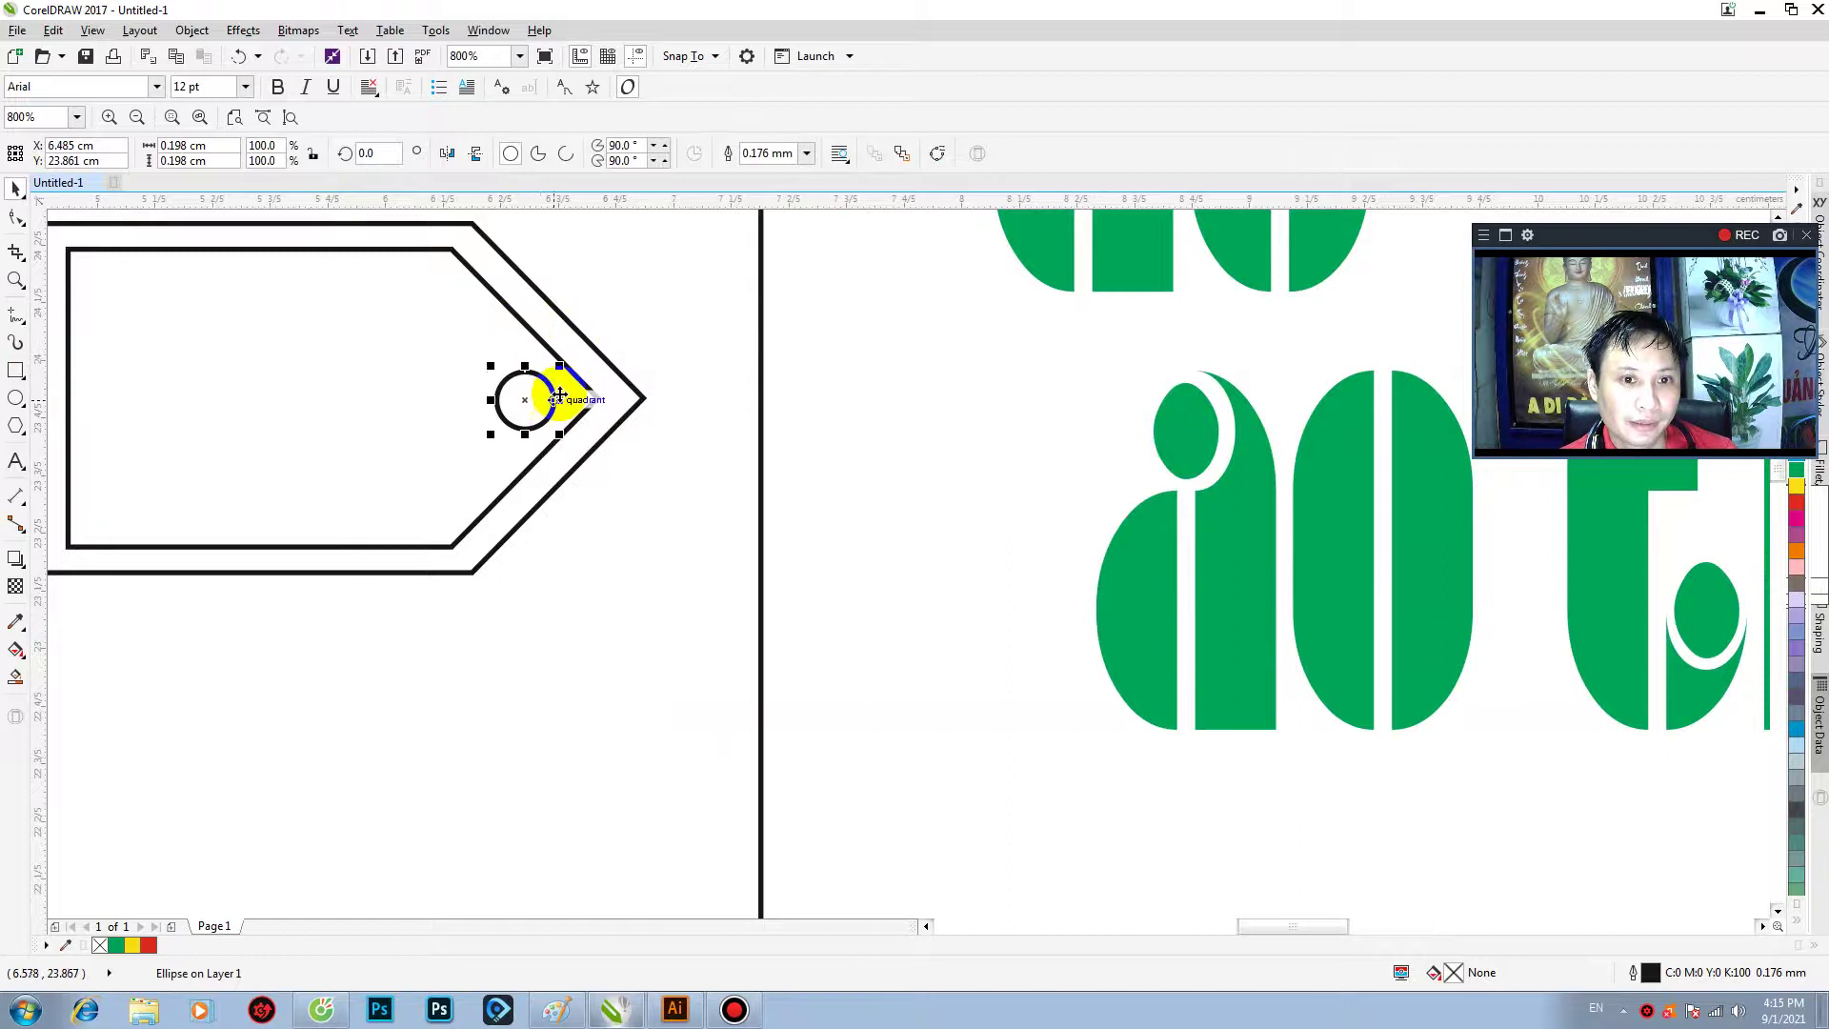
pyautogui.scroll(-2, 532, 386)
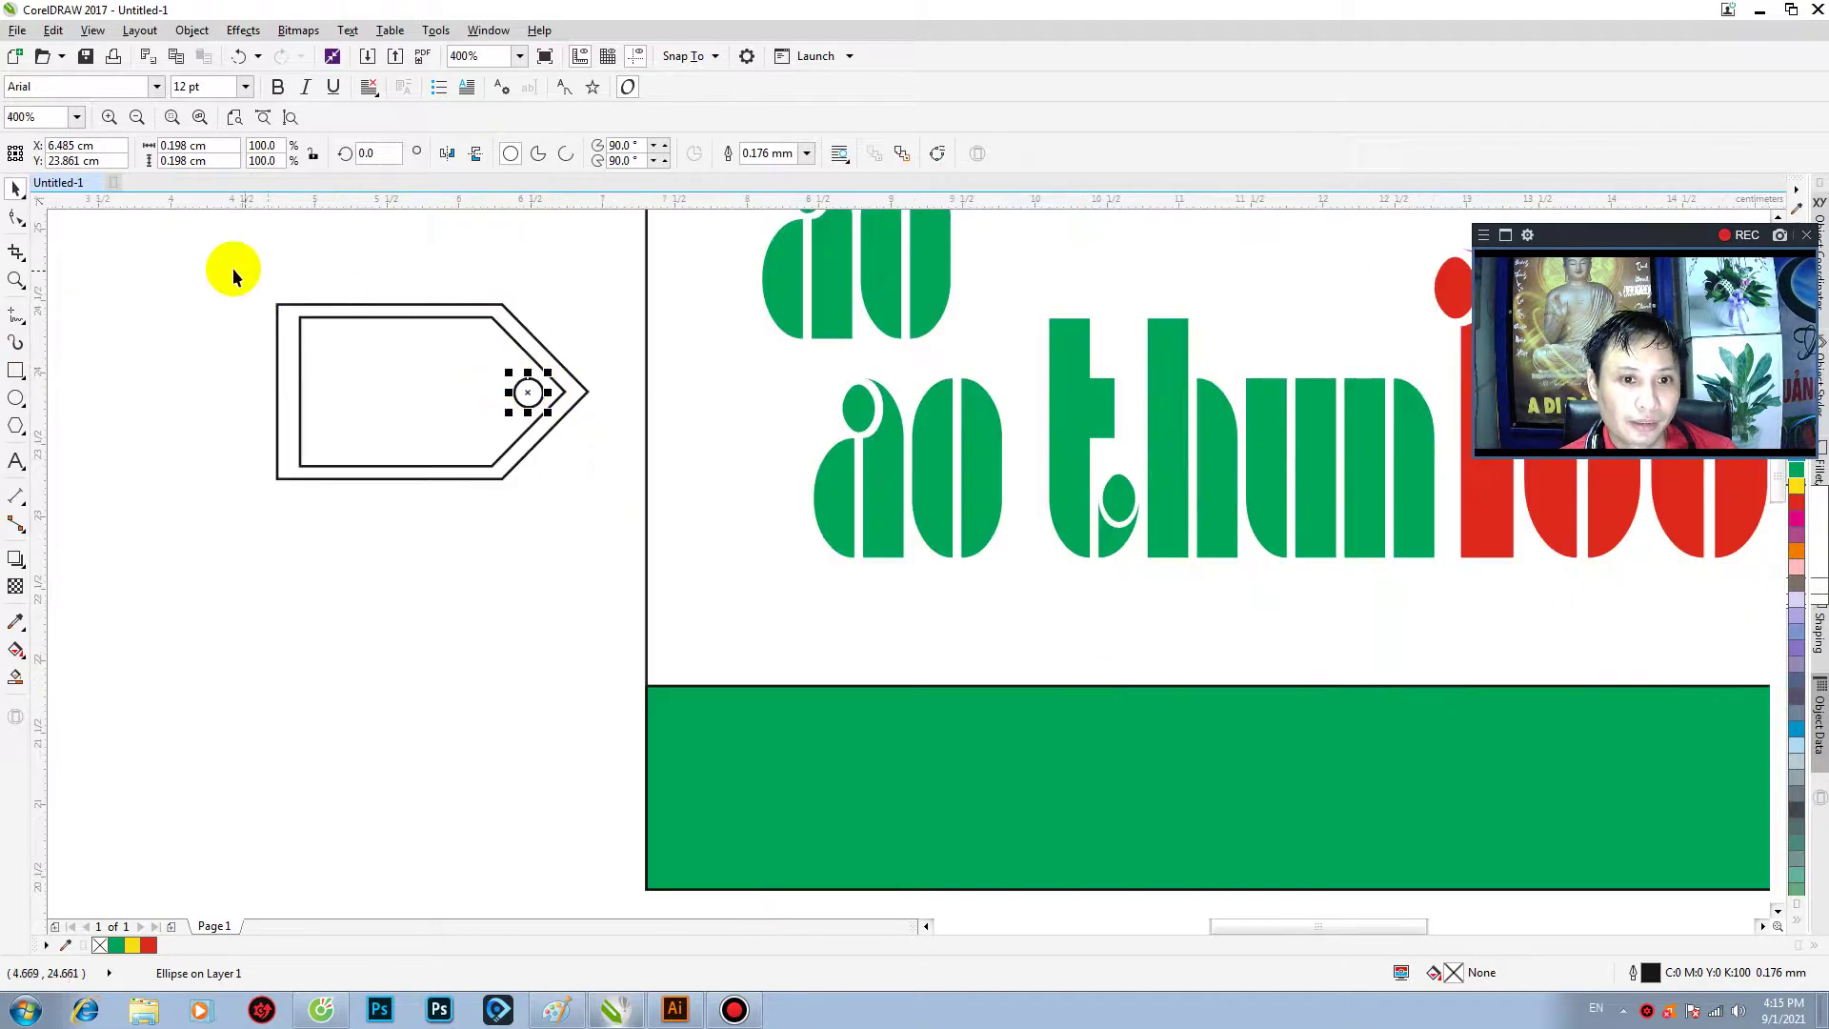
pyautogui.moveTo(157, 253); pyautogui.dragTo(645, 559)
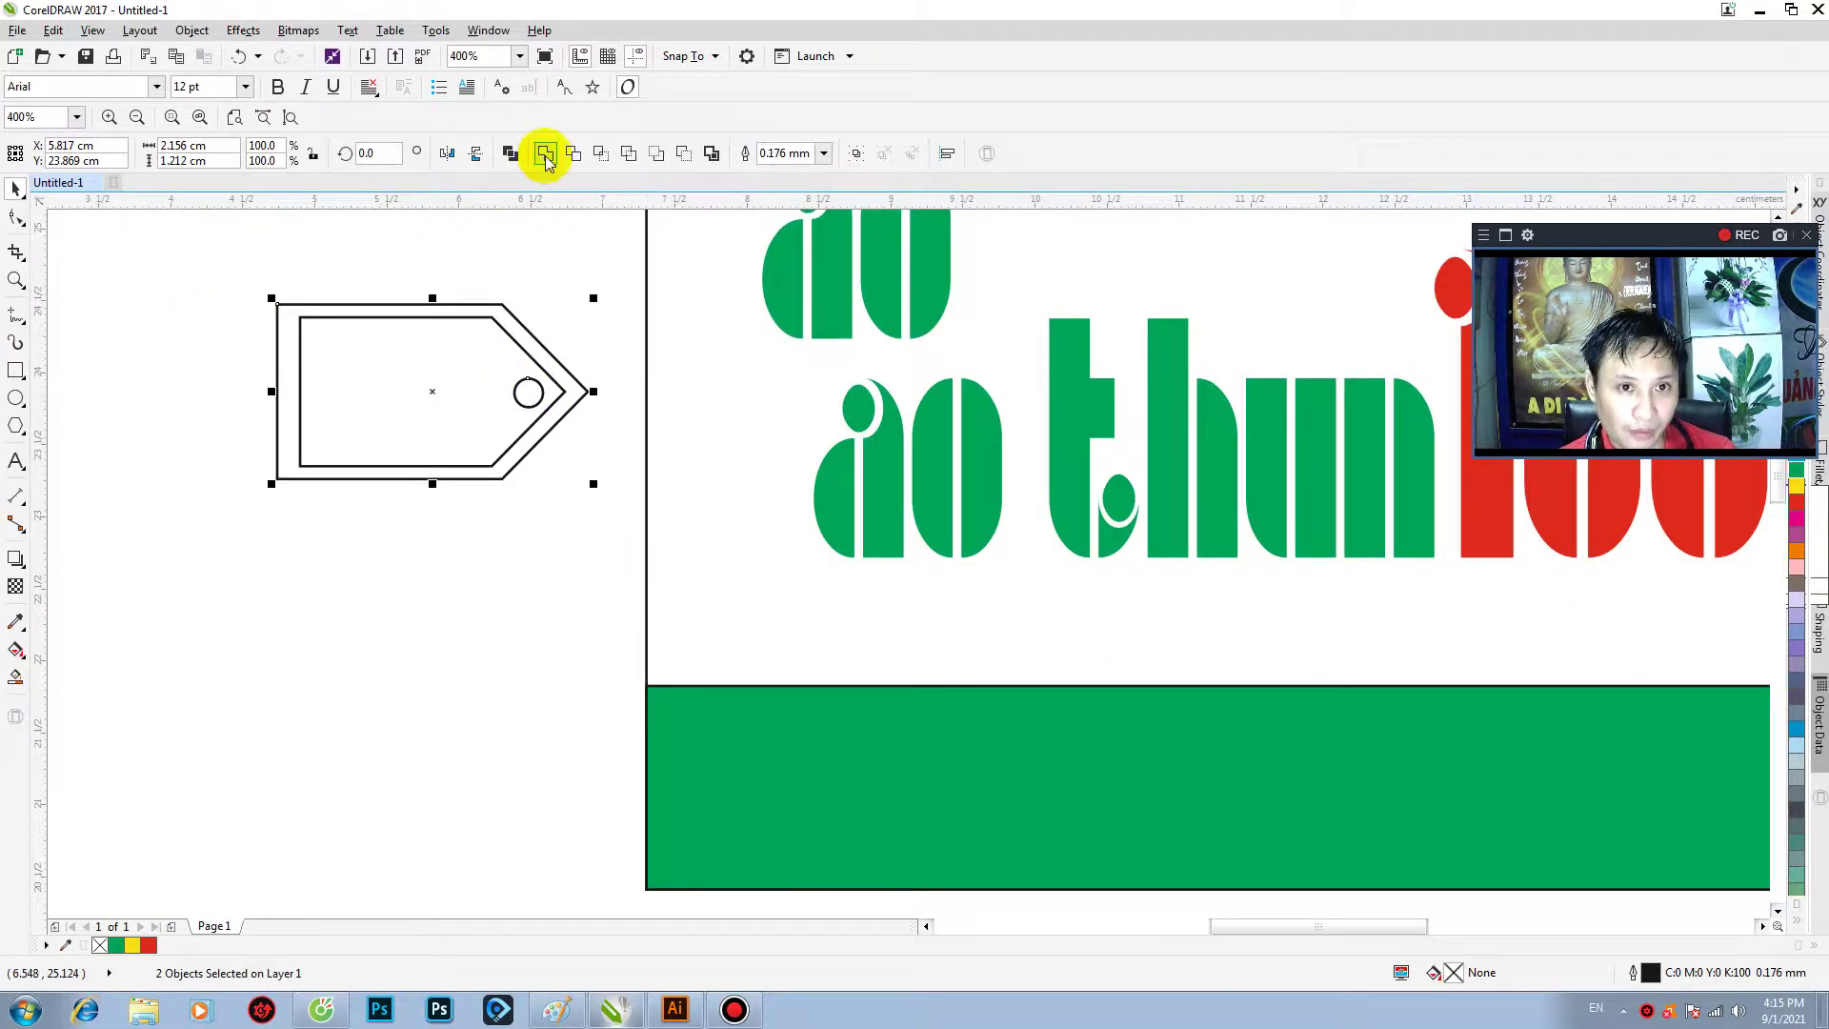
pyautogui.click(545, 156)
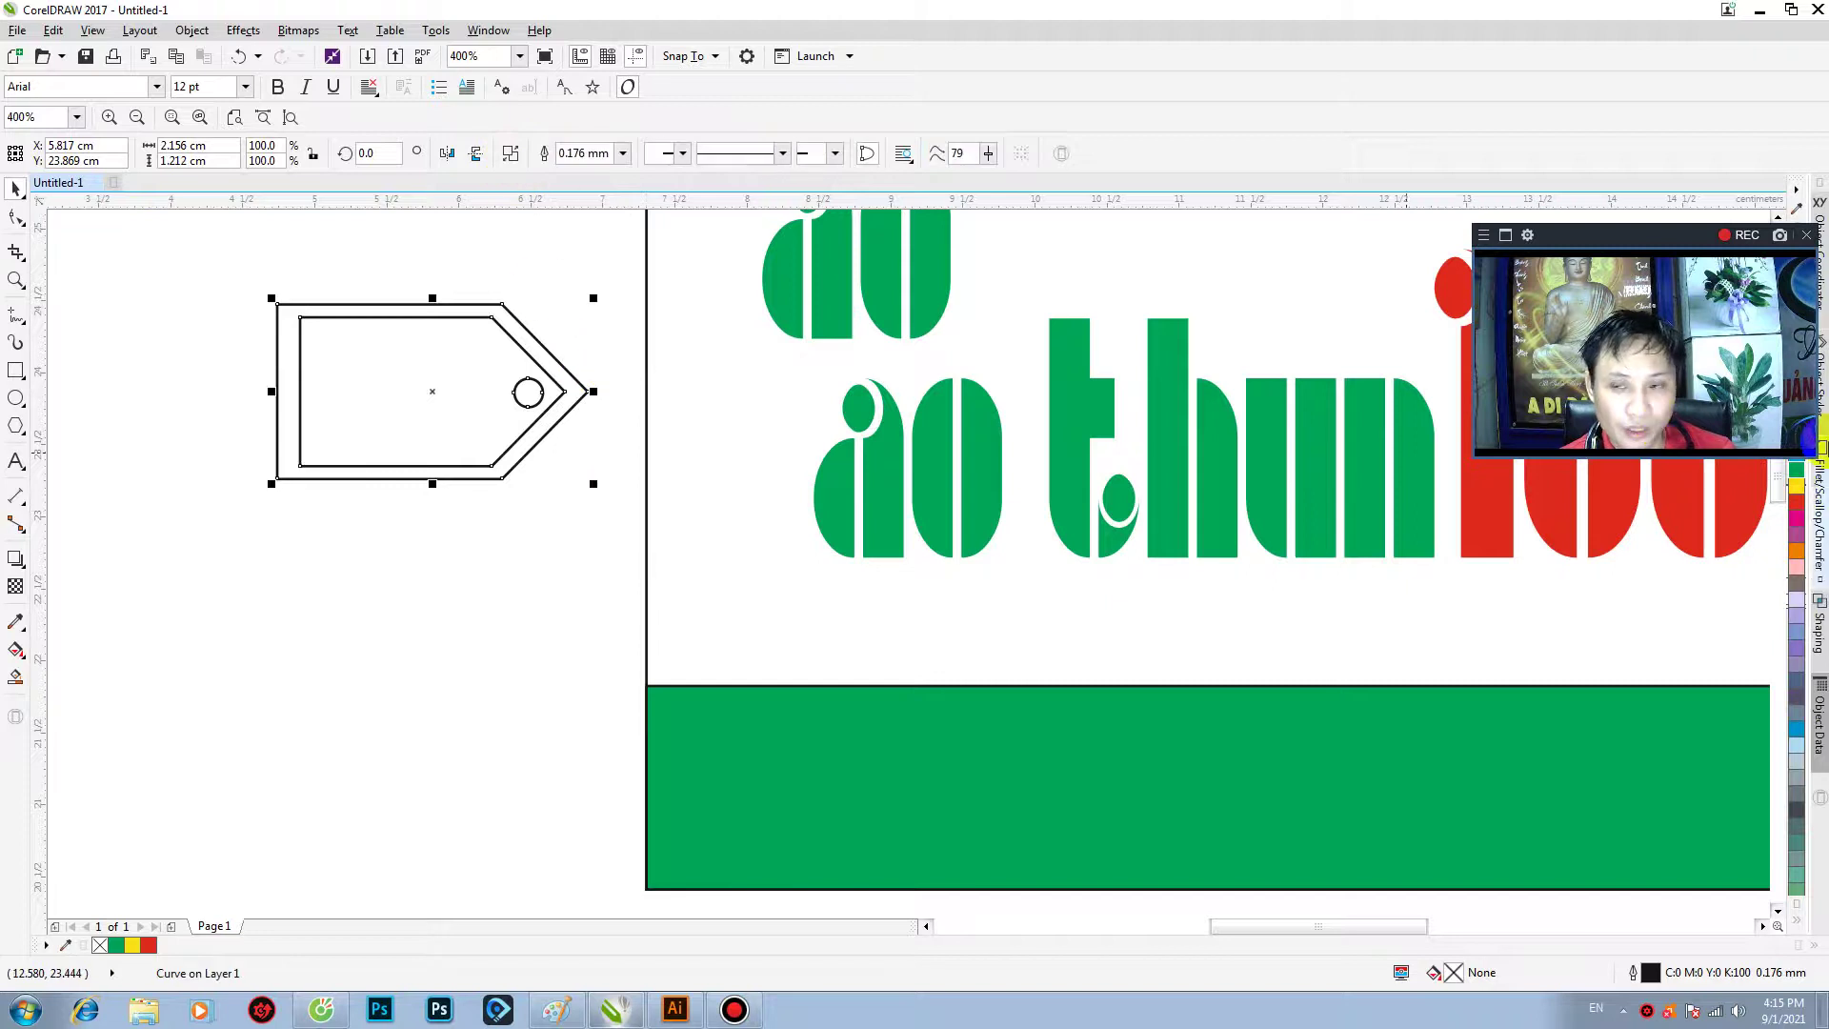
pyautogui.click(1797, 503)
pyautogui.scroll(-2, 633, 369)
pyautogui.scroll(1, 749, 339)
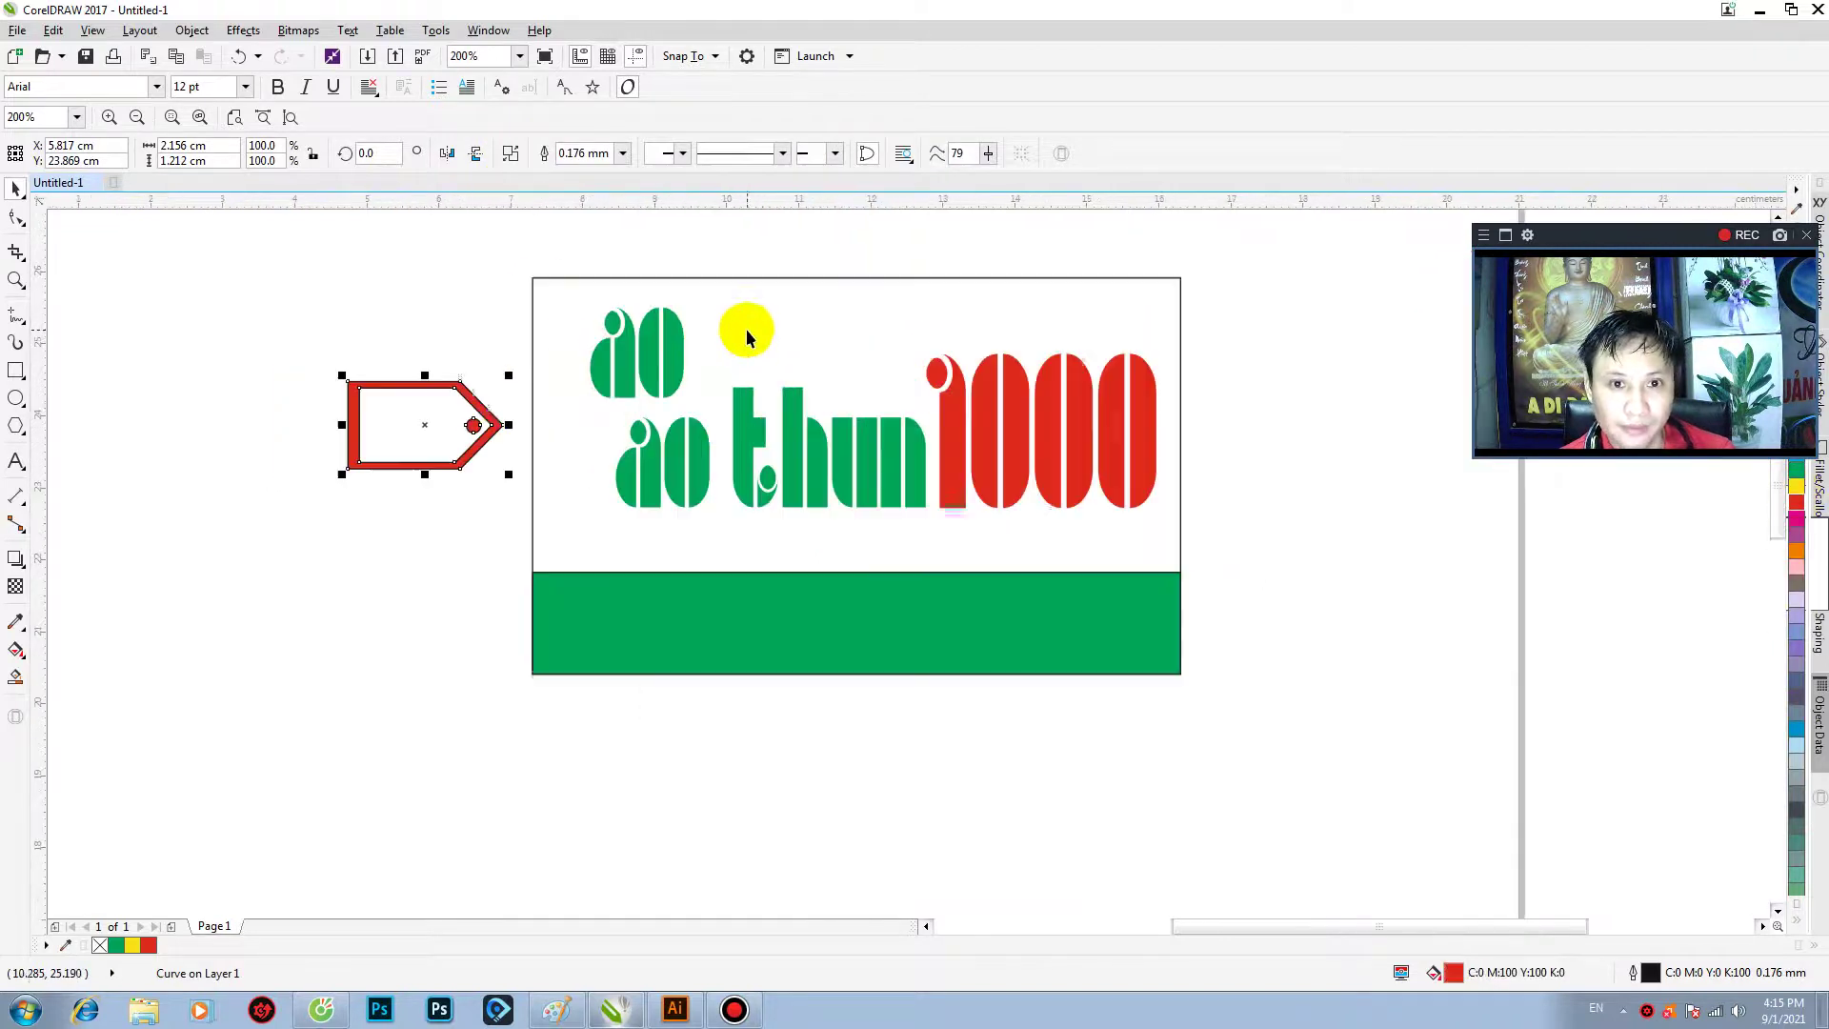
# - Move the red tag over the separate "ao" text near the card's upper-left corner and change that text to "tu"
pyautogui.moveTo(422, 445); pyautogui.dragTo(654, 365)
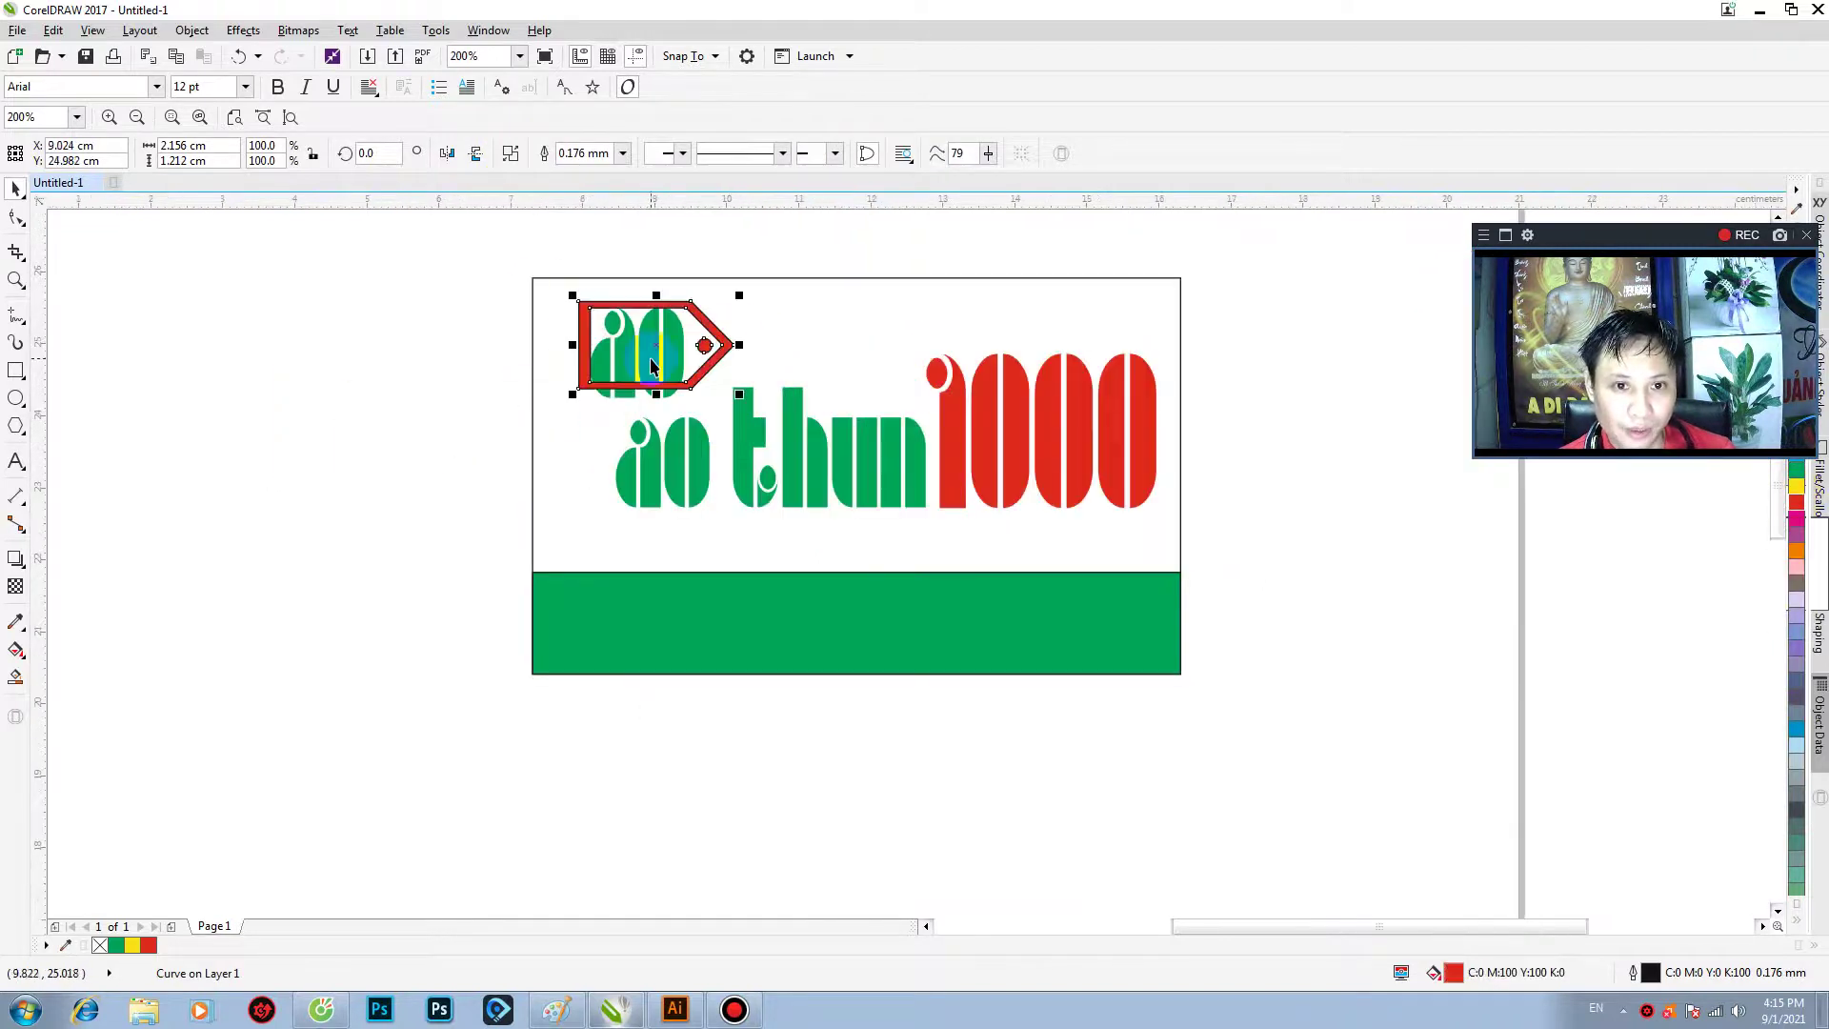
pyautogui.doubleClick(646, 360)
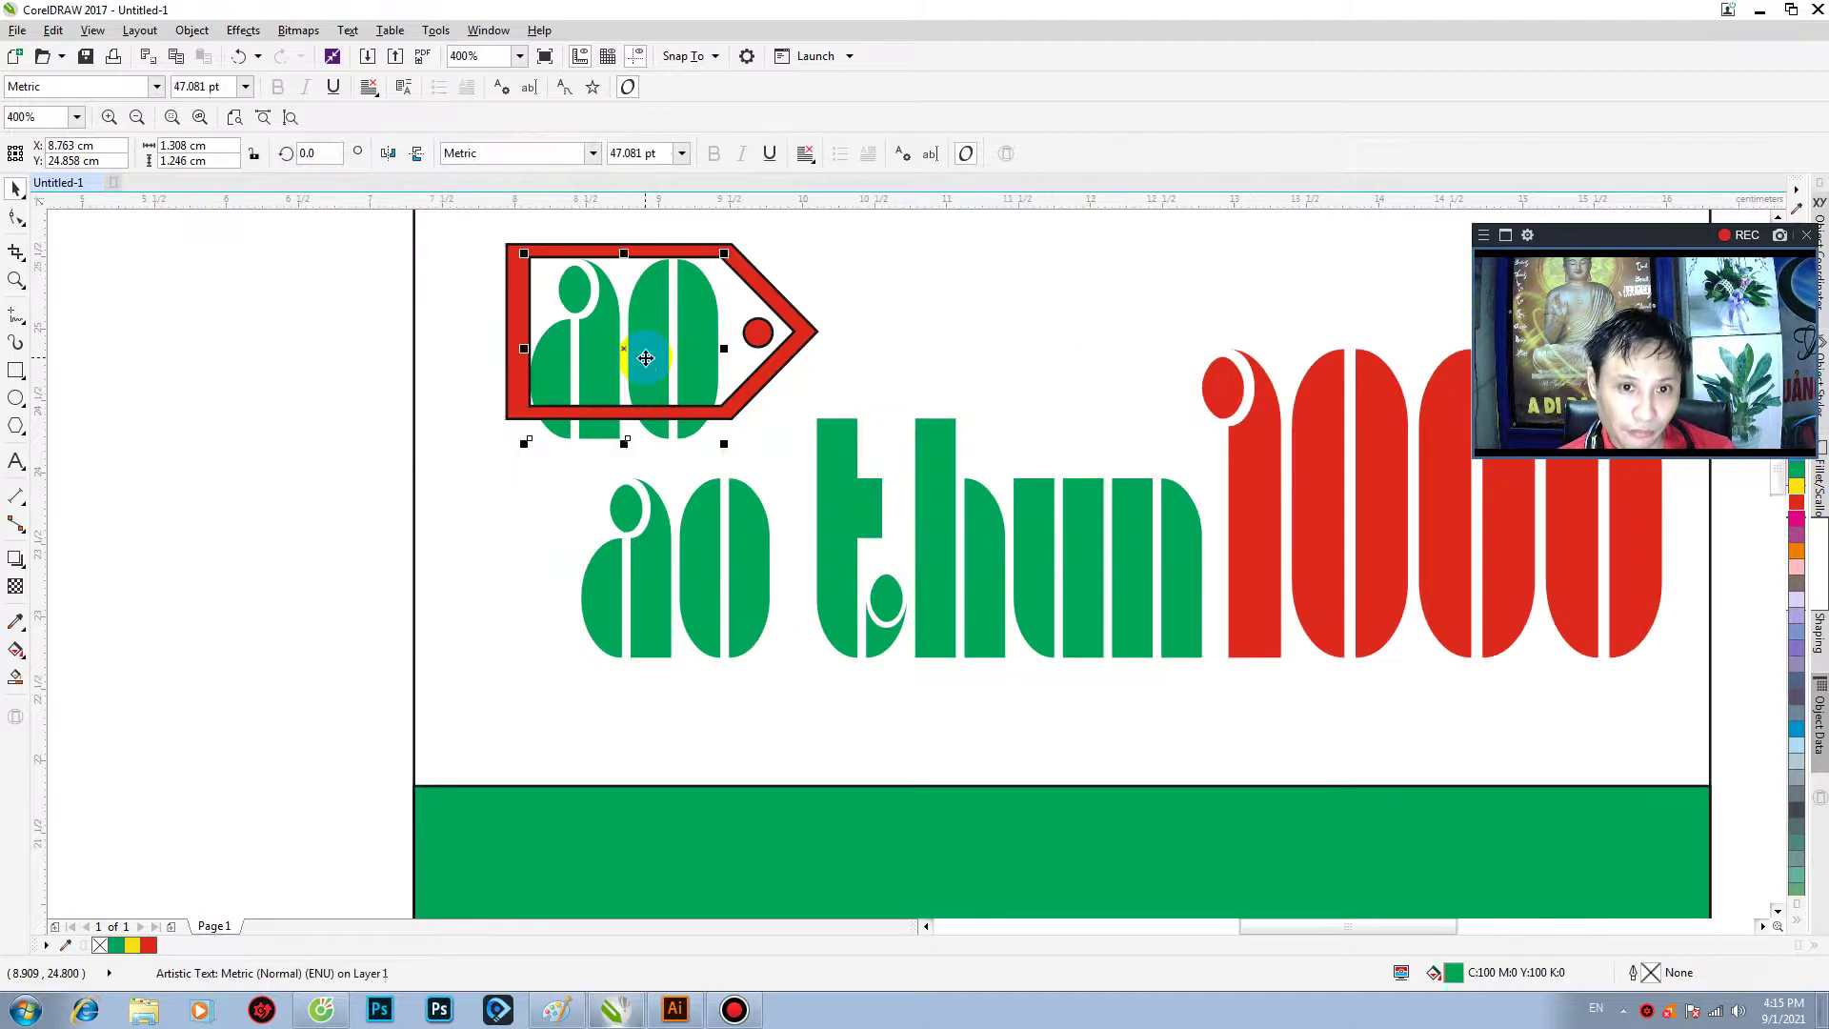
pyautogui.doubleClick(646, 360)
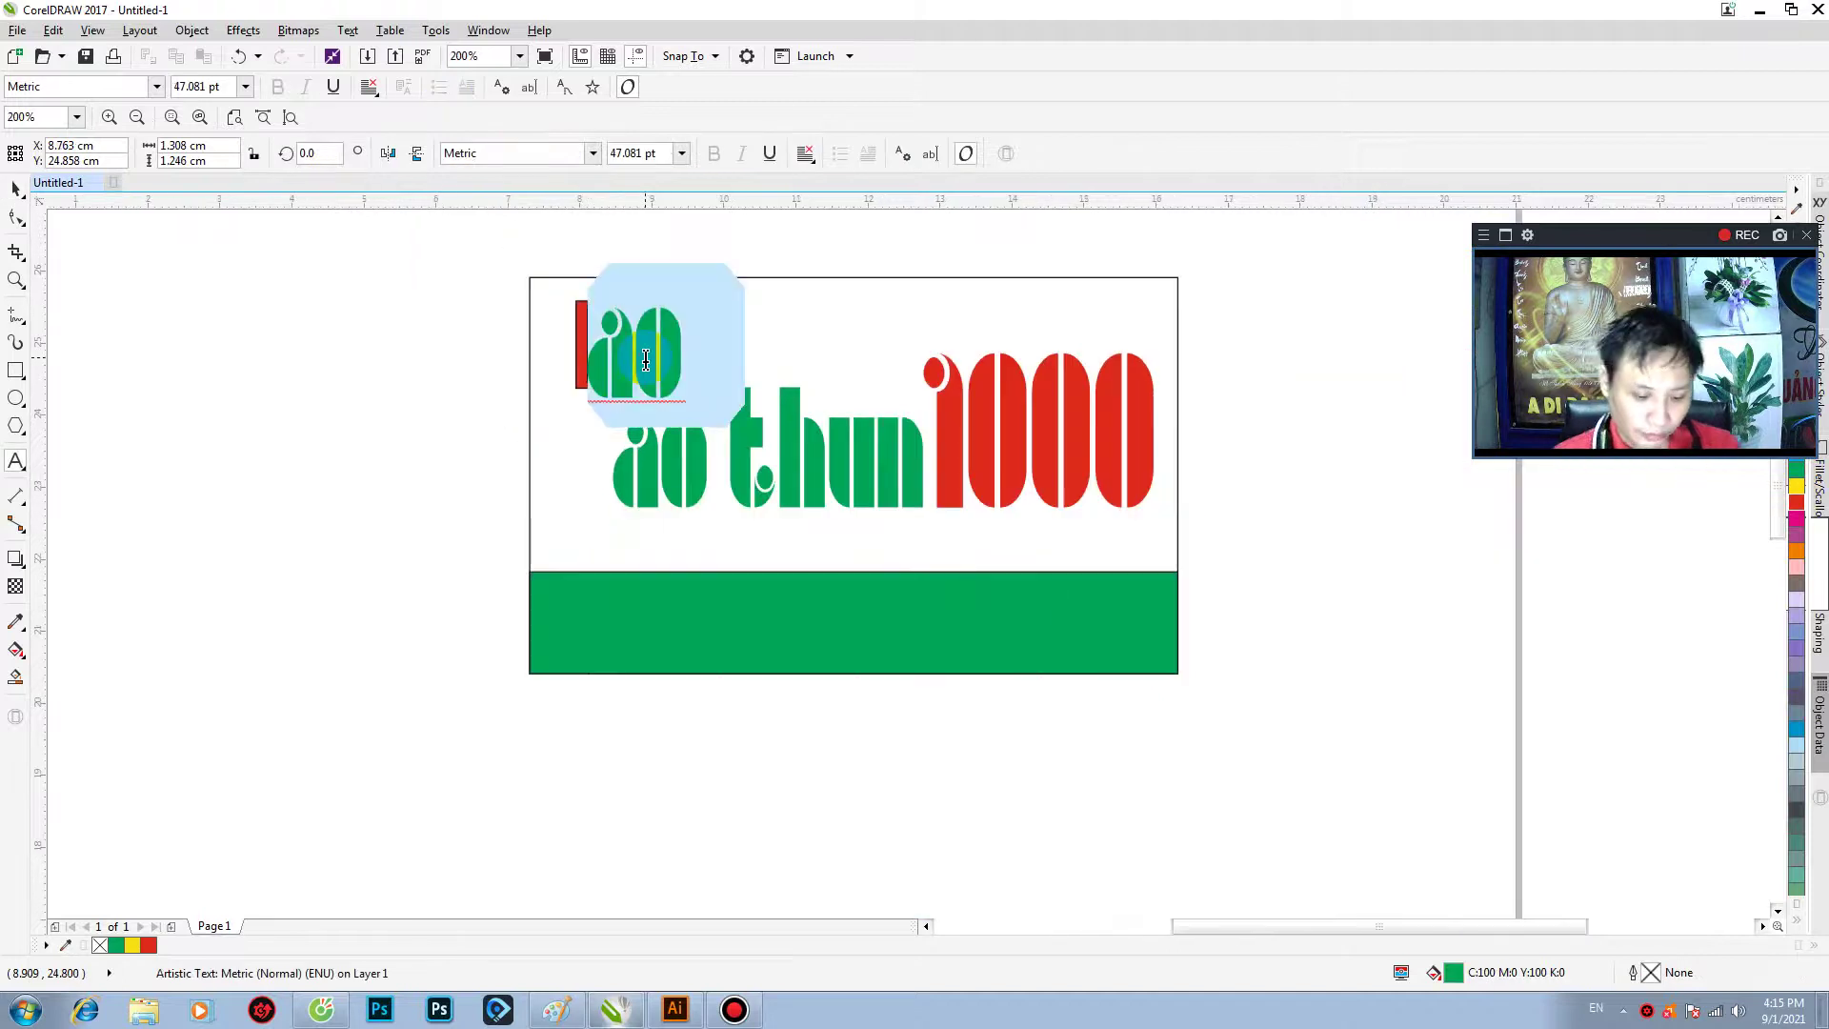
pyautogui.write('tu')
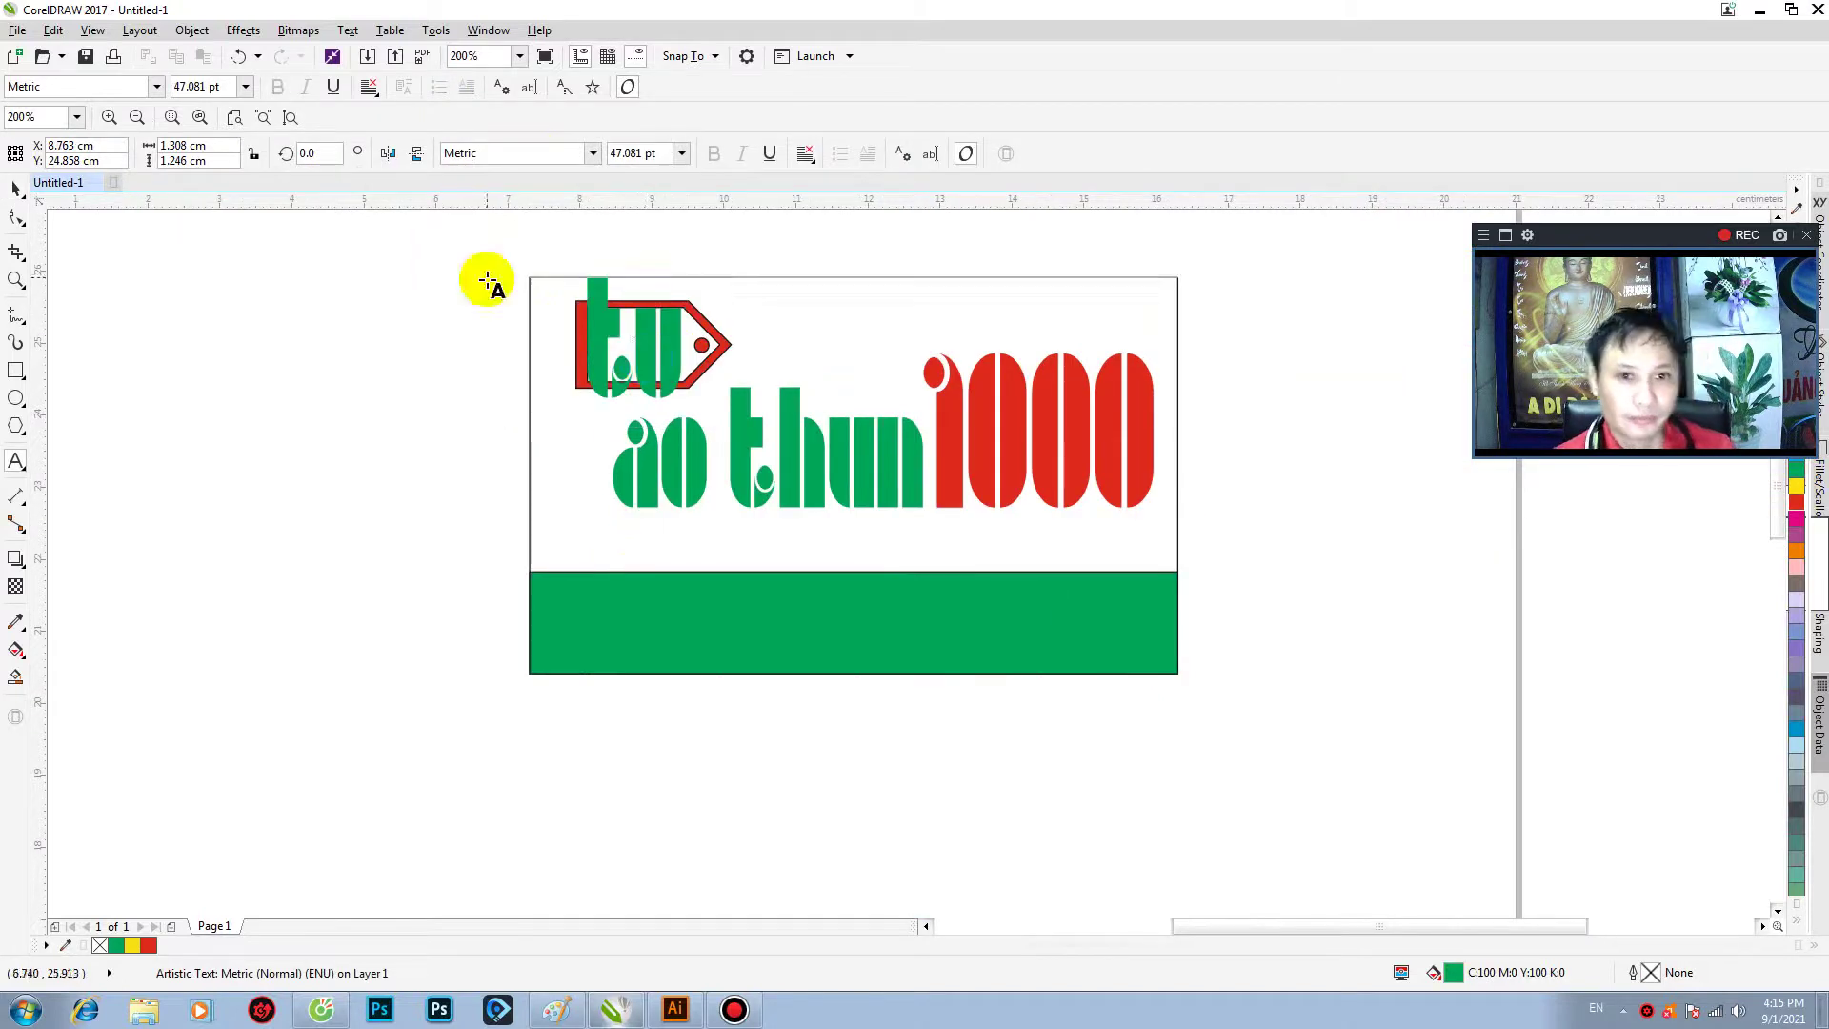
# - Shift the "tu" text onto the tag and scale both down together until the tag is about 1.64 cm wide
pyautogui.click(16, 191)
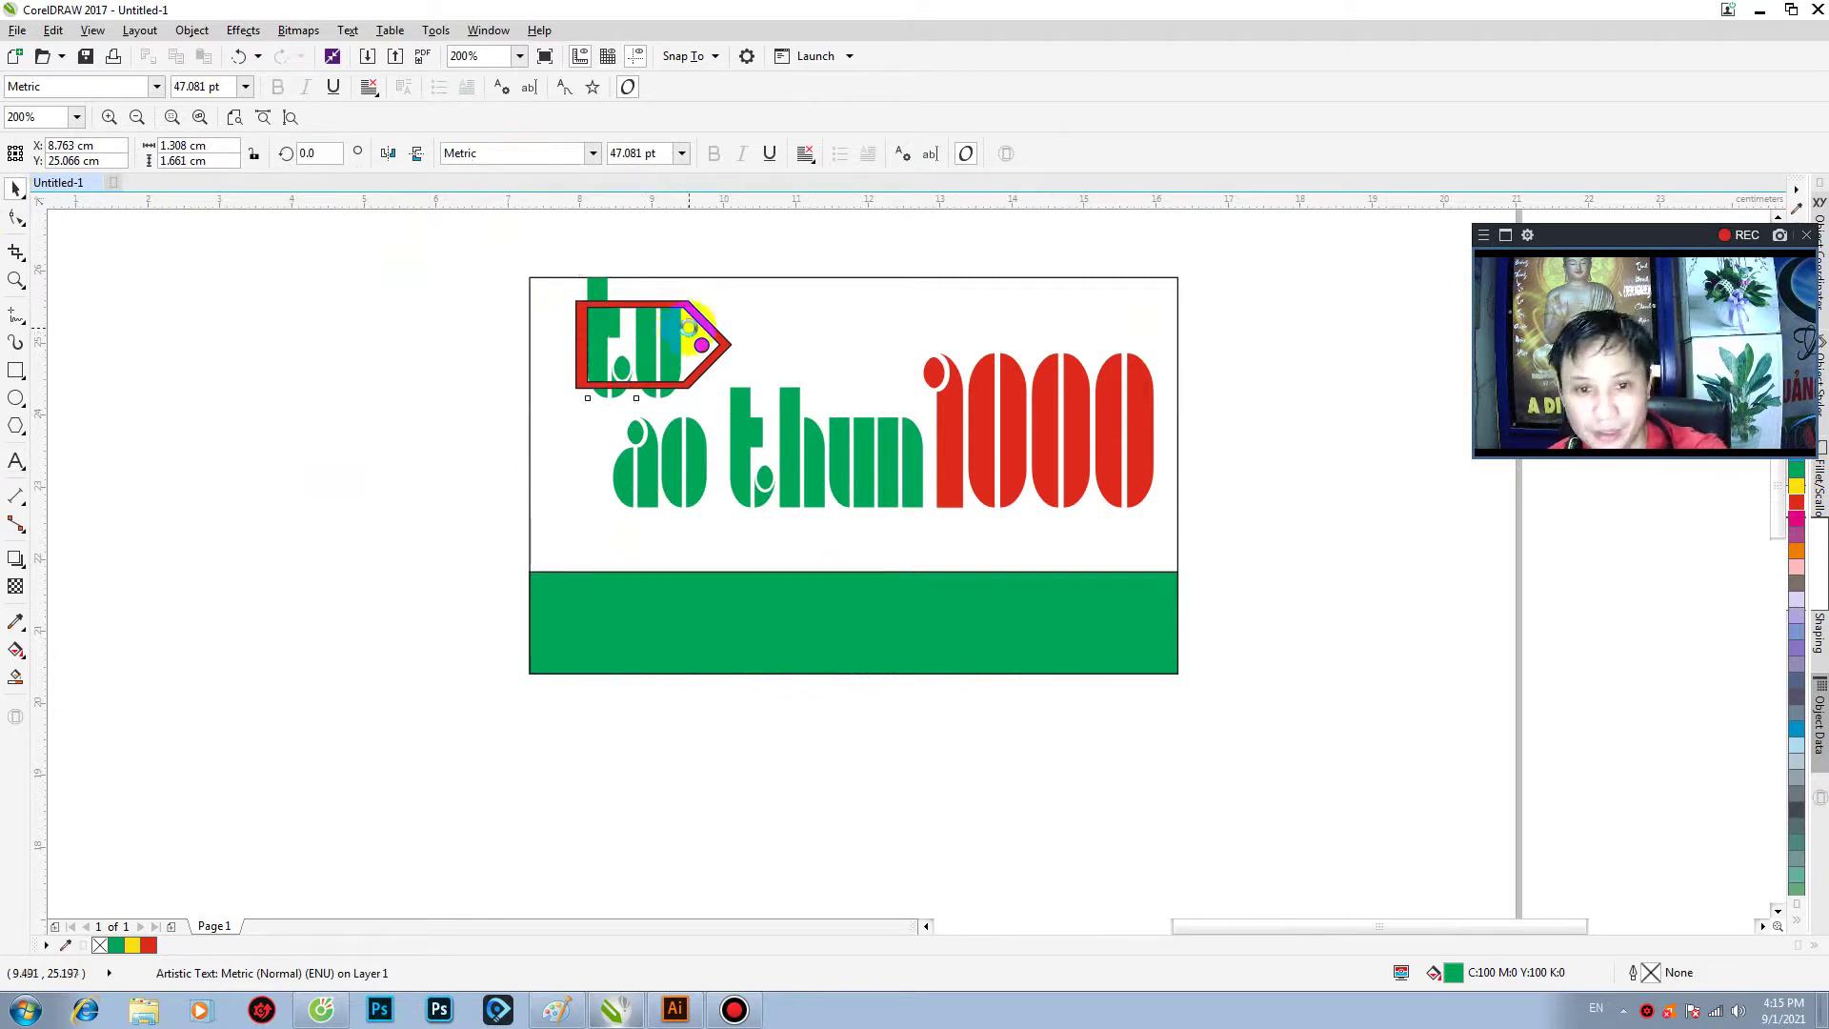
pyautogui.moveTo(650, 354); pyautogui.dragTo(692, 313)
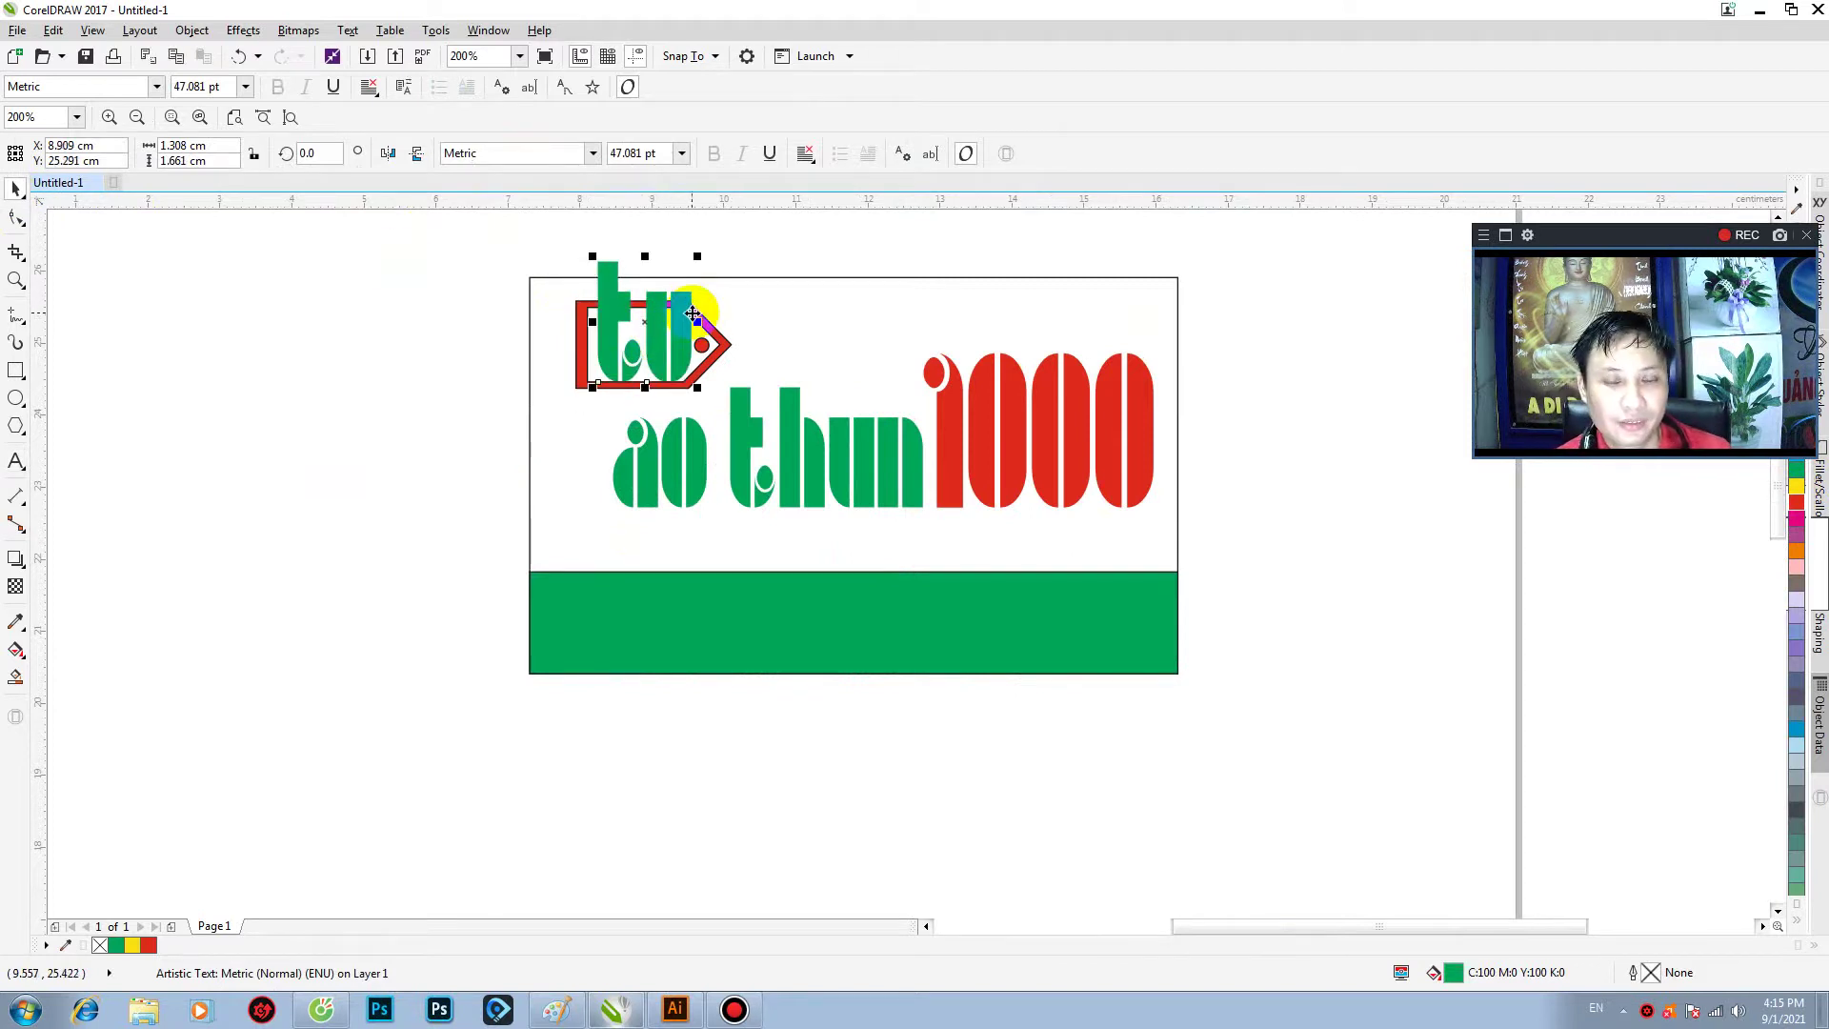
pyautogui.keyDown('shift'); pyautogui.click(713, 336); pyautogui.keyUp('shift')
pyautogui.scroll(-1, 571, 315)
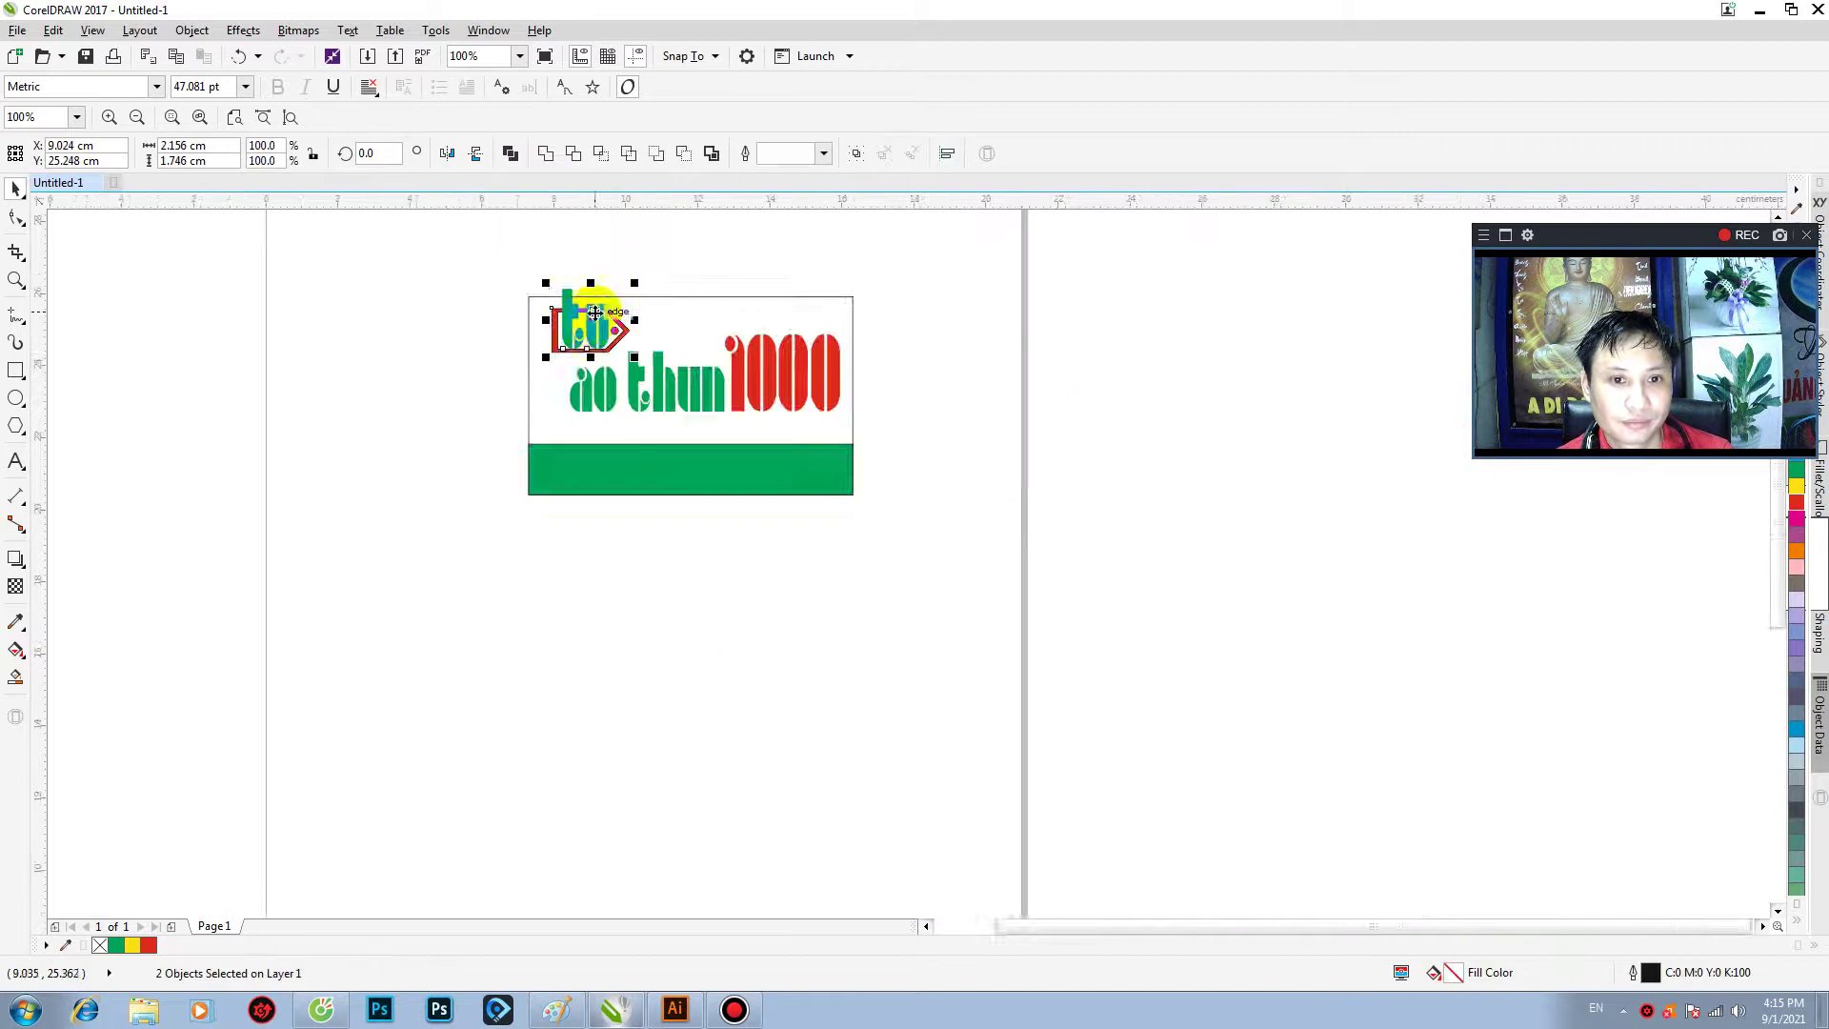
pyautogui.scroll(1, 621, 295)
pyautogui.moveTo(644, 286); pyautogui.dragTo(602, 291)
# - Remove the black outline from the red tag shape
pyautogui.click(584, 360)
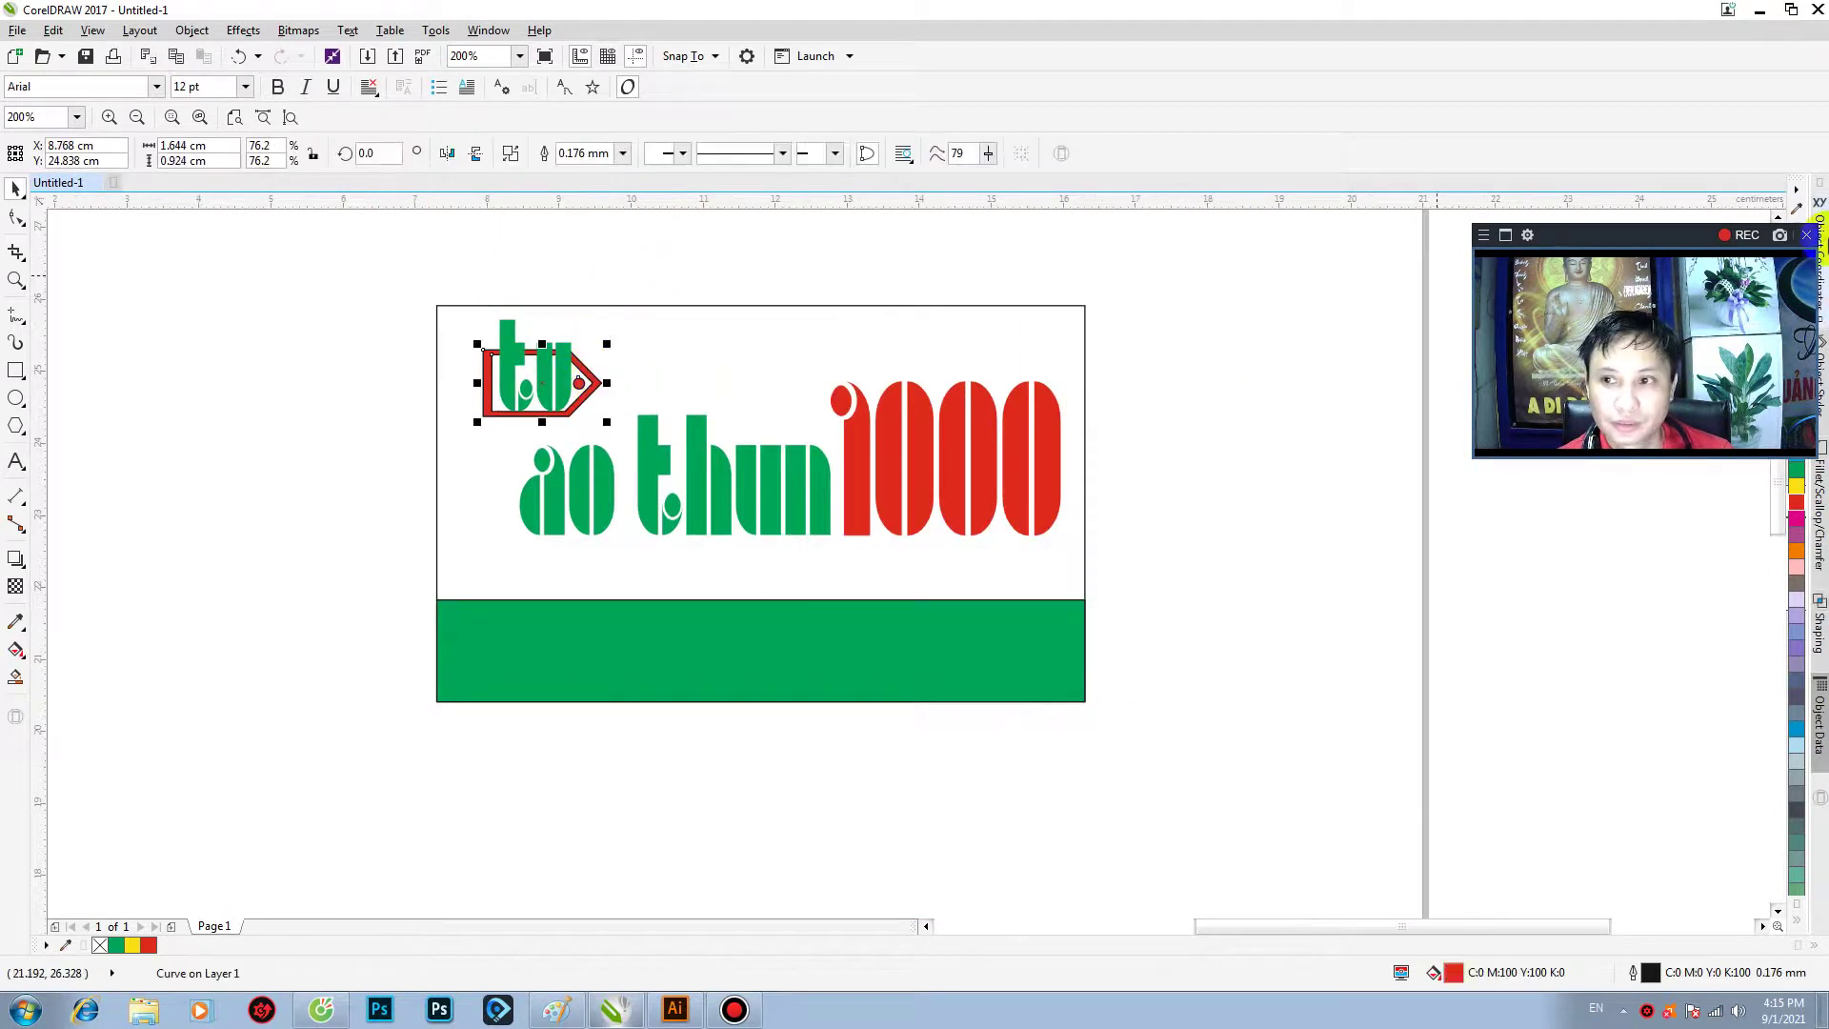
pyautogui.click(1637, 7)
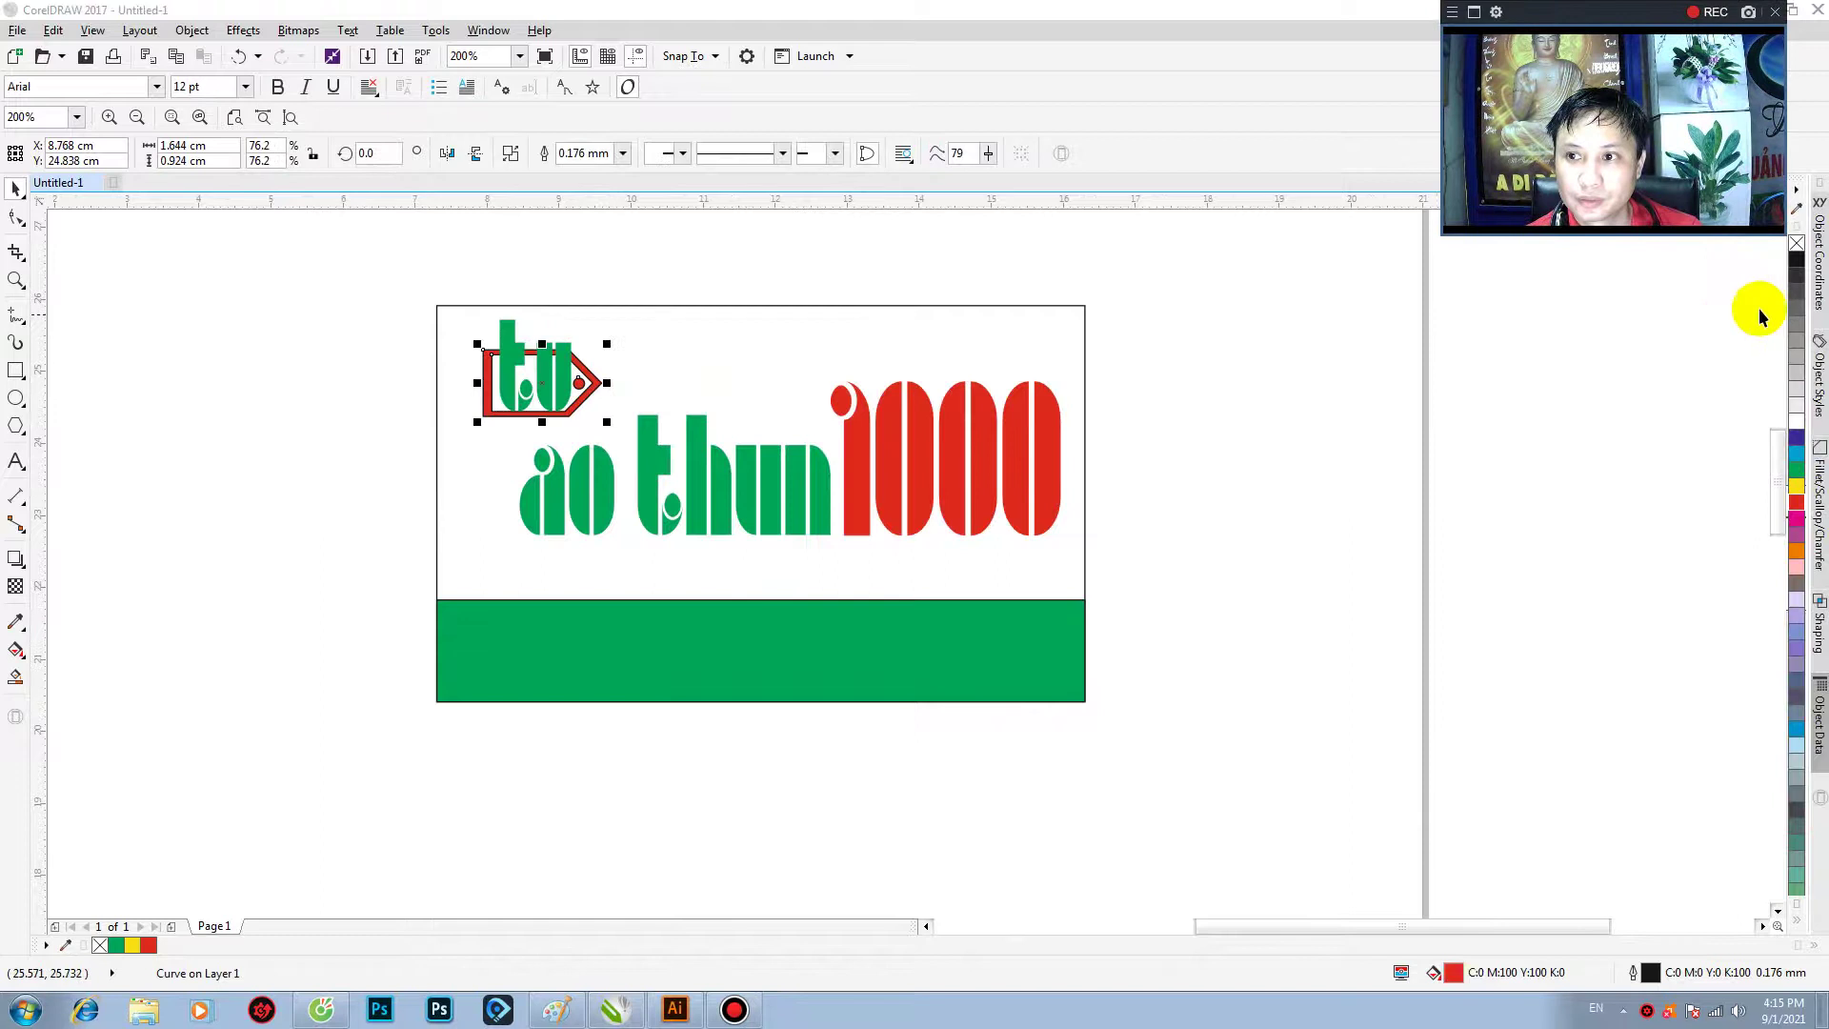
pyautogui.rightClick(1796, 244)
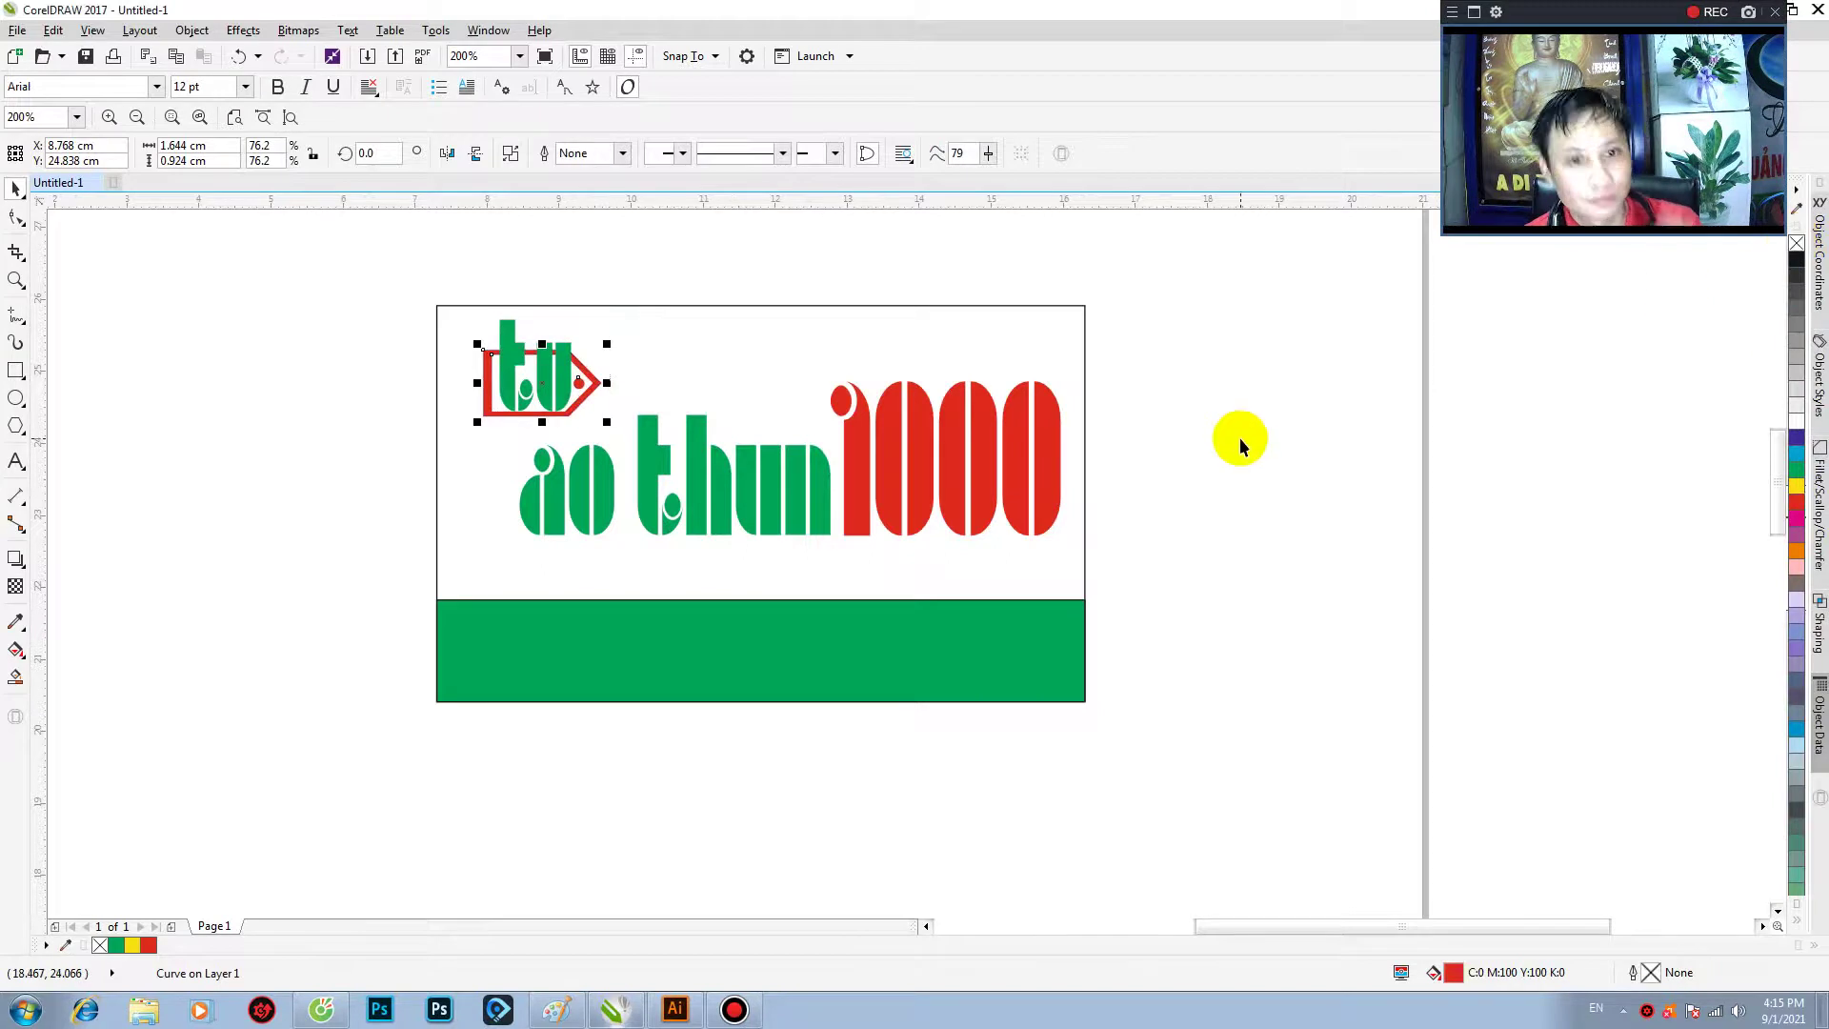
pyautogui.click(625, 349)
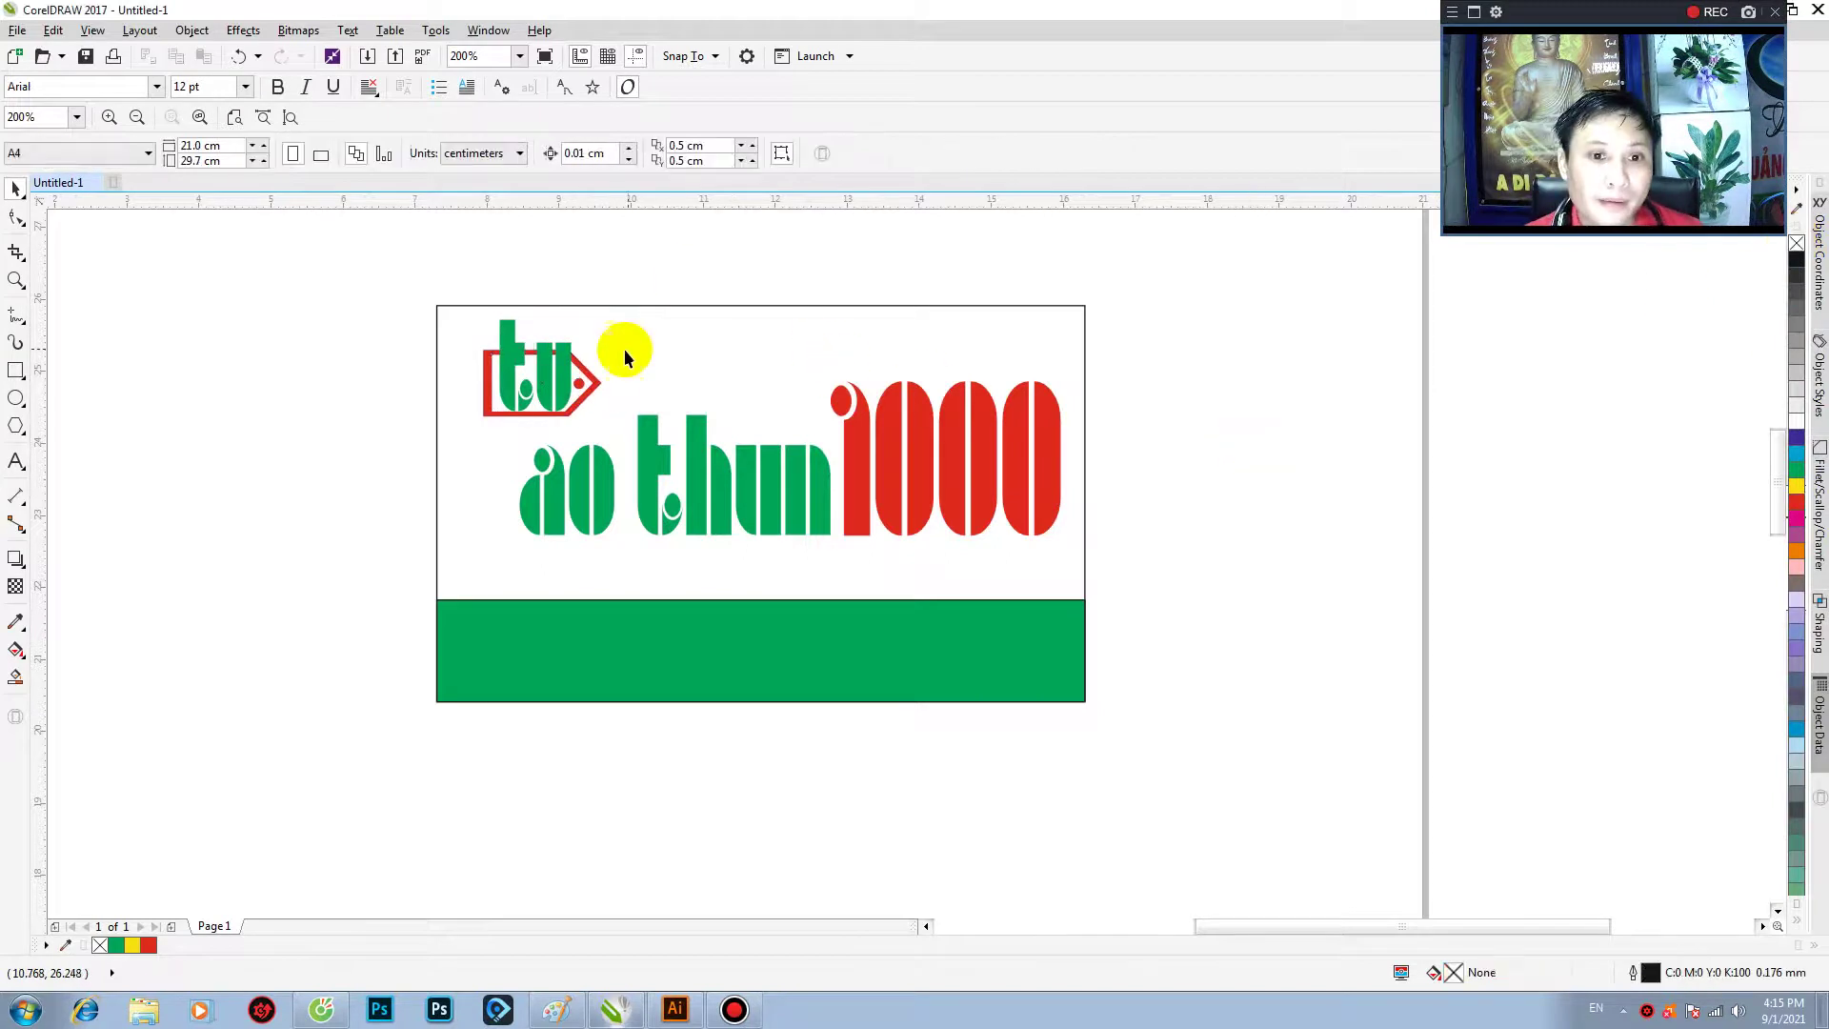
pyautogui.click(597, 382)
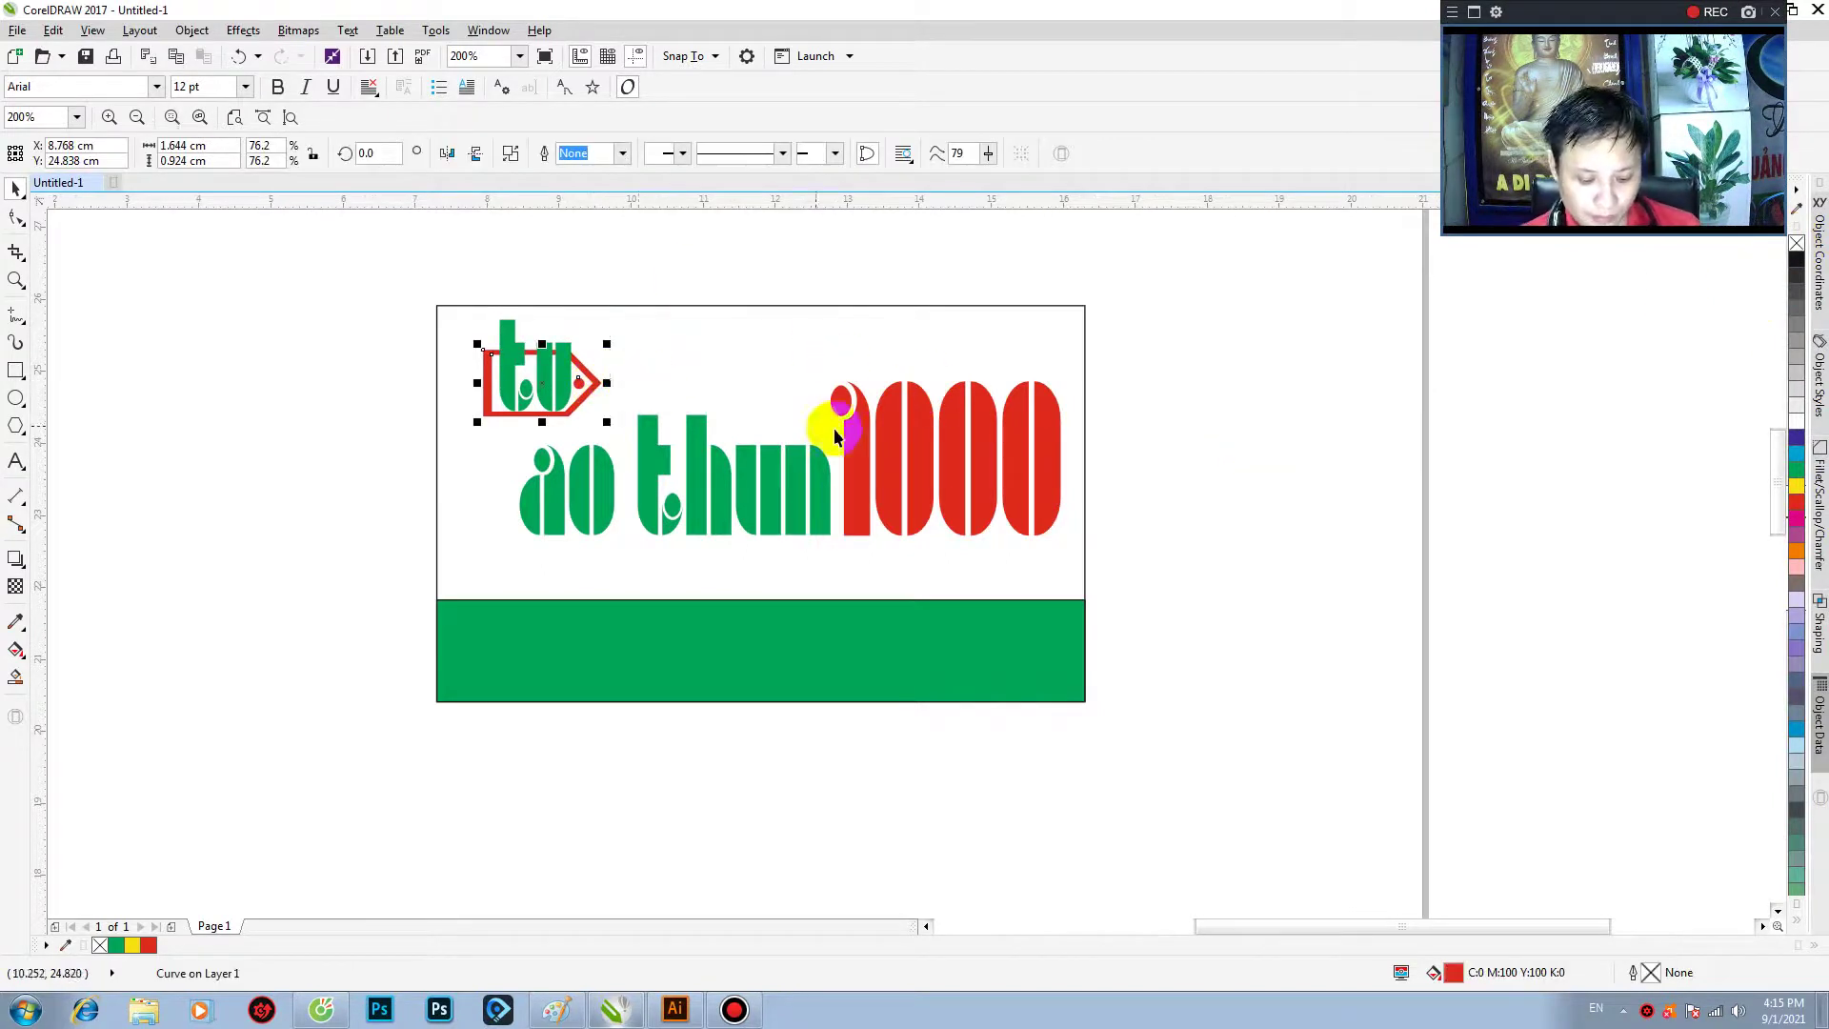
# - Scale the whole "ao thun 1000" headline down to about 5.58 × 1.59 cm and place it just below and beside the tag
pyautogui.click(835, 471)
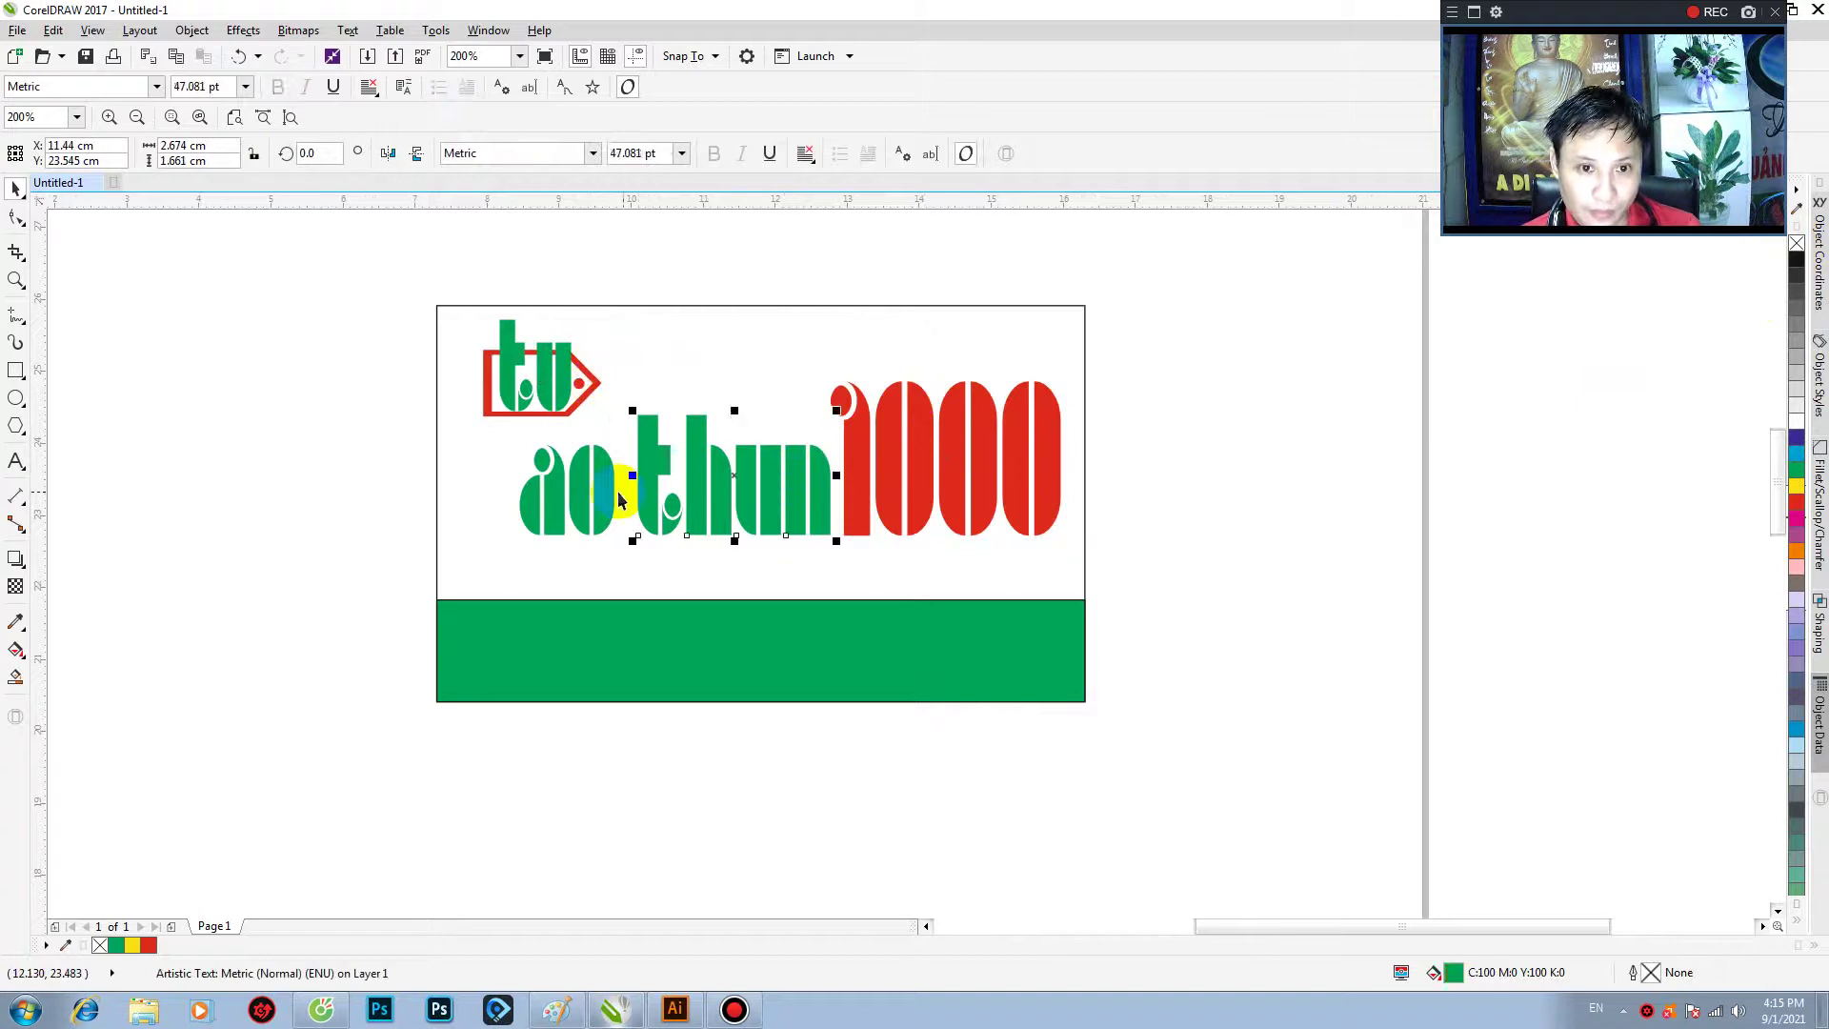
pyautogui.click(581, 488)
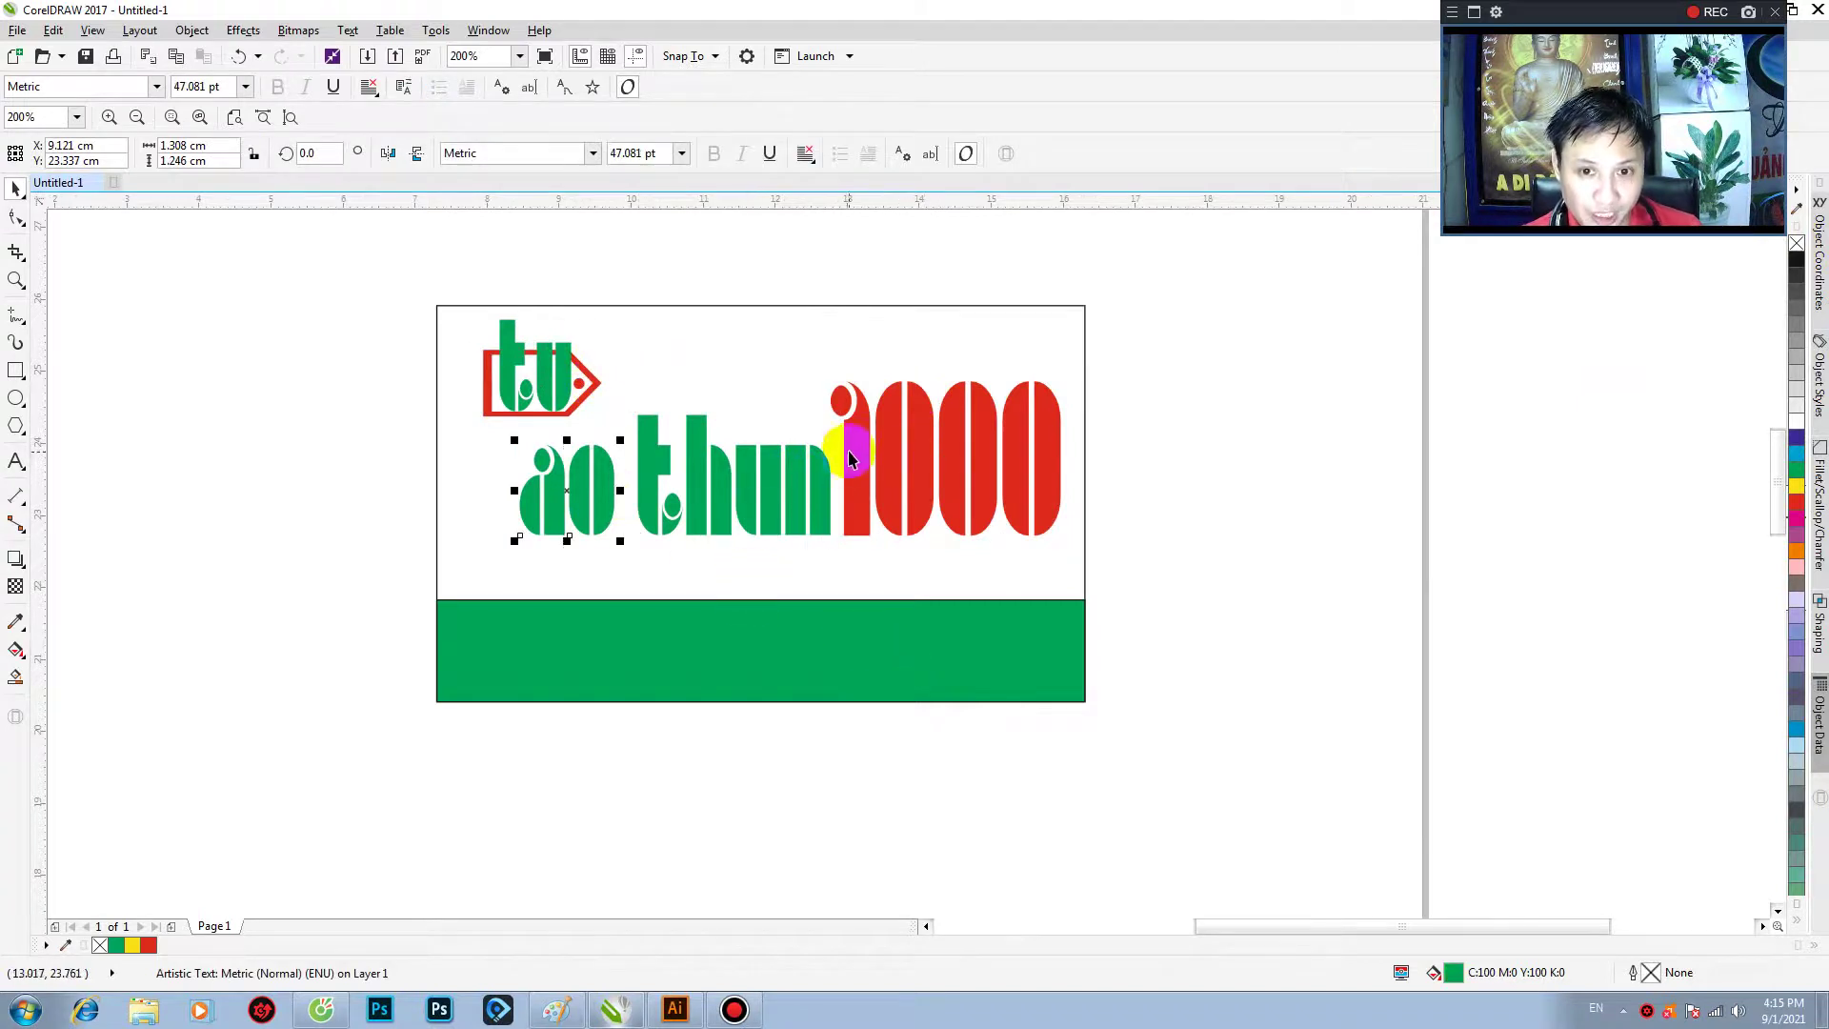
pyautogui.moveTo(1268, 562); pyautogui.dragTo(443, 366)
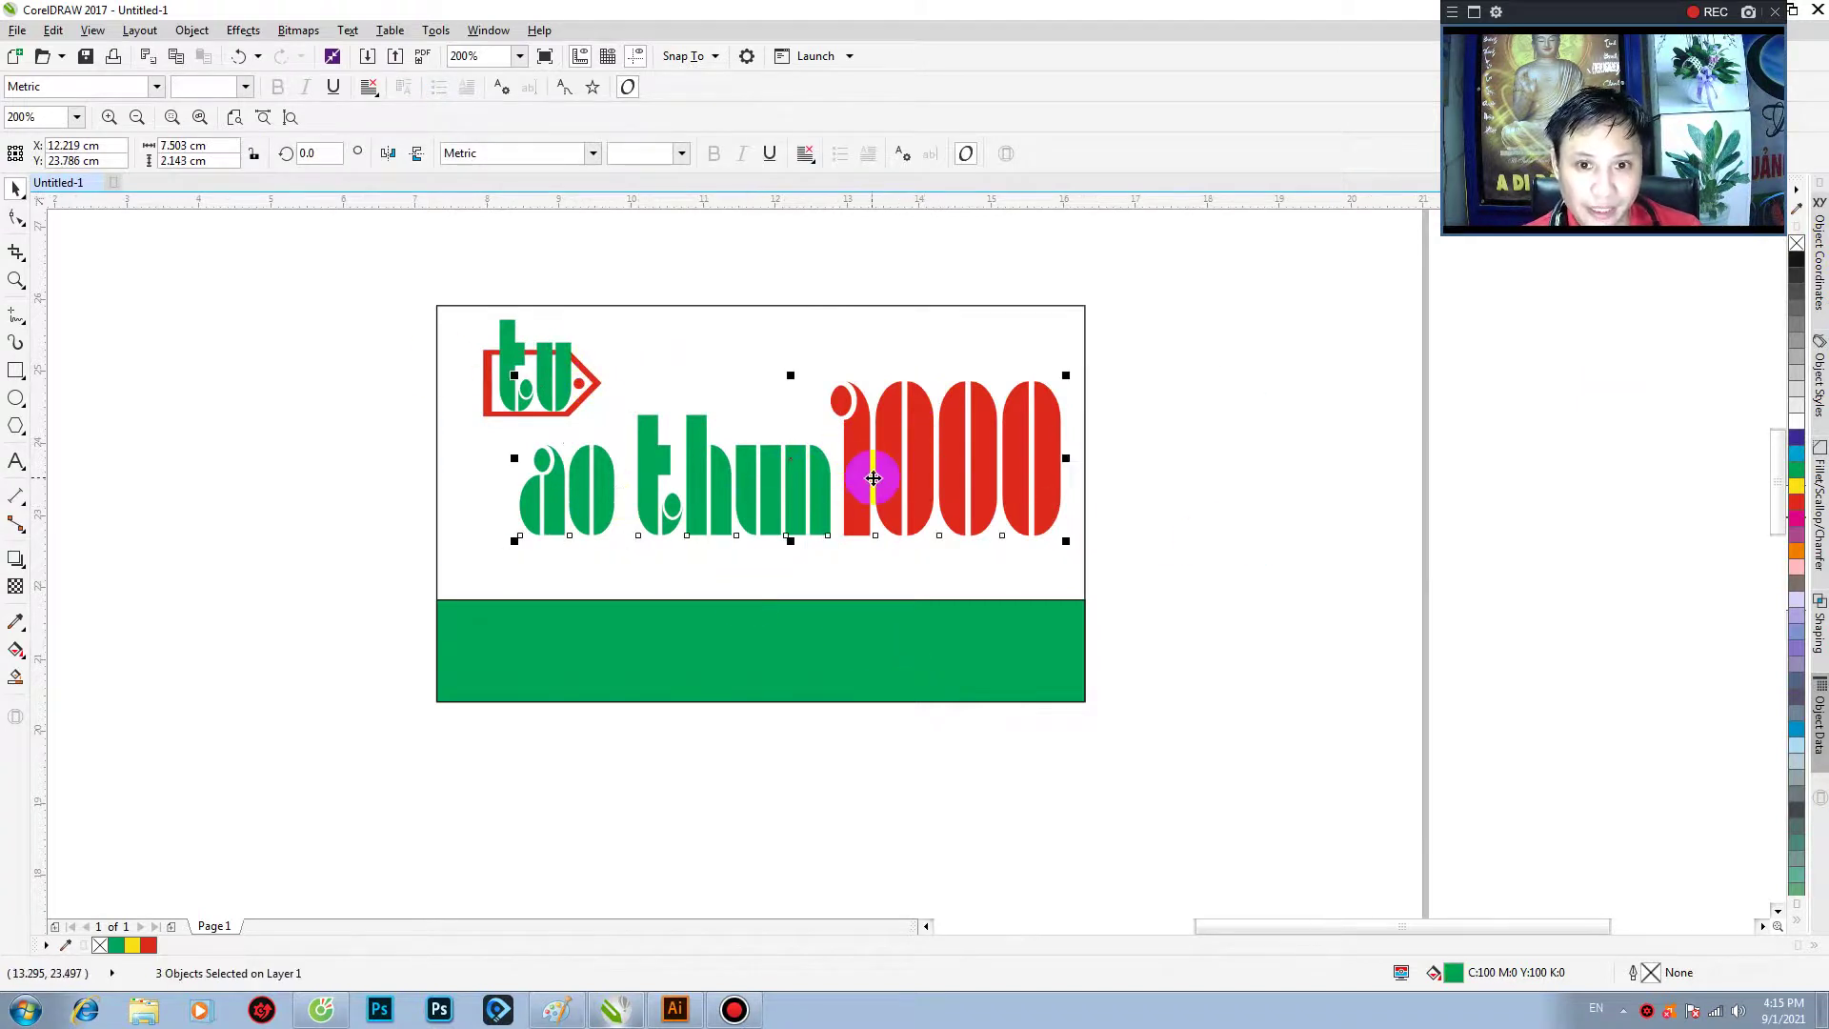
pyautogui.moveTo(854, 467); pyautogui.dragTo(836, 459)
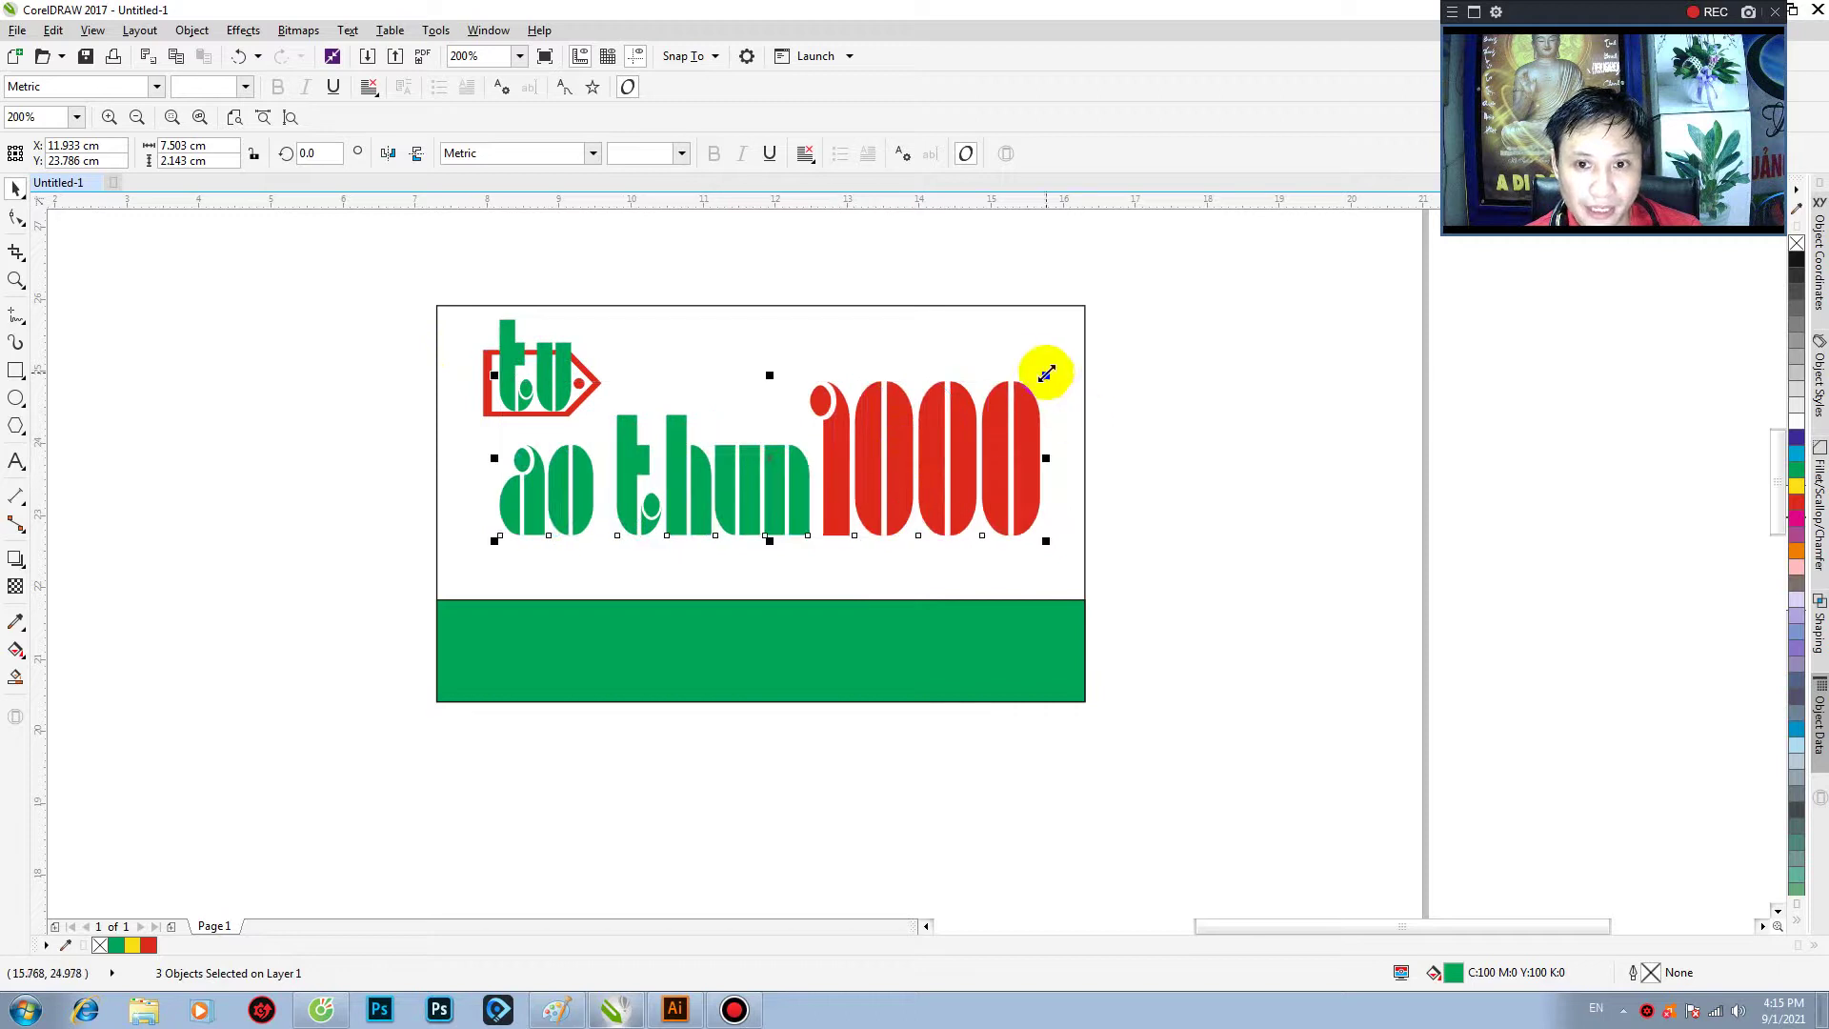
pyautogui.moveTo(1049, 375); pyautogui.dragTo(972, 387)
pyautogui.press('super')
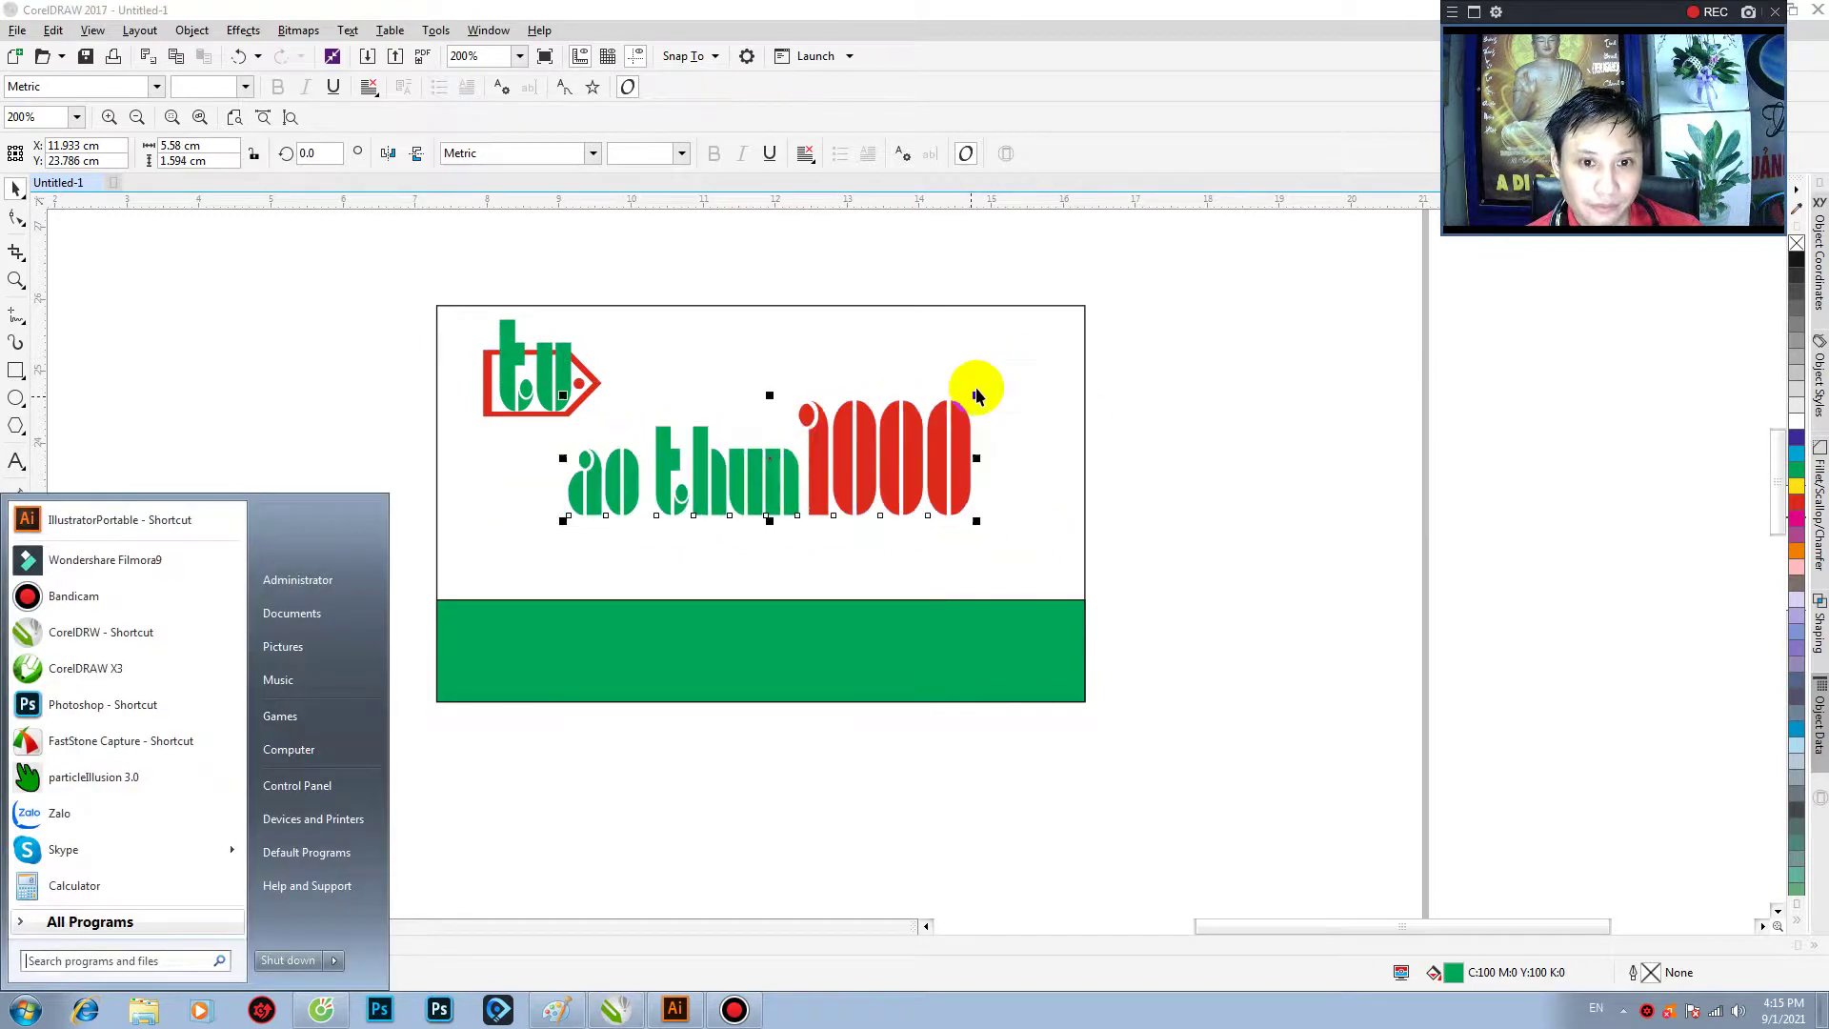
pyautogui.click(734, 349)
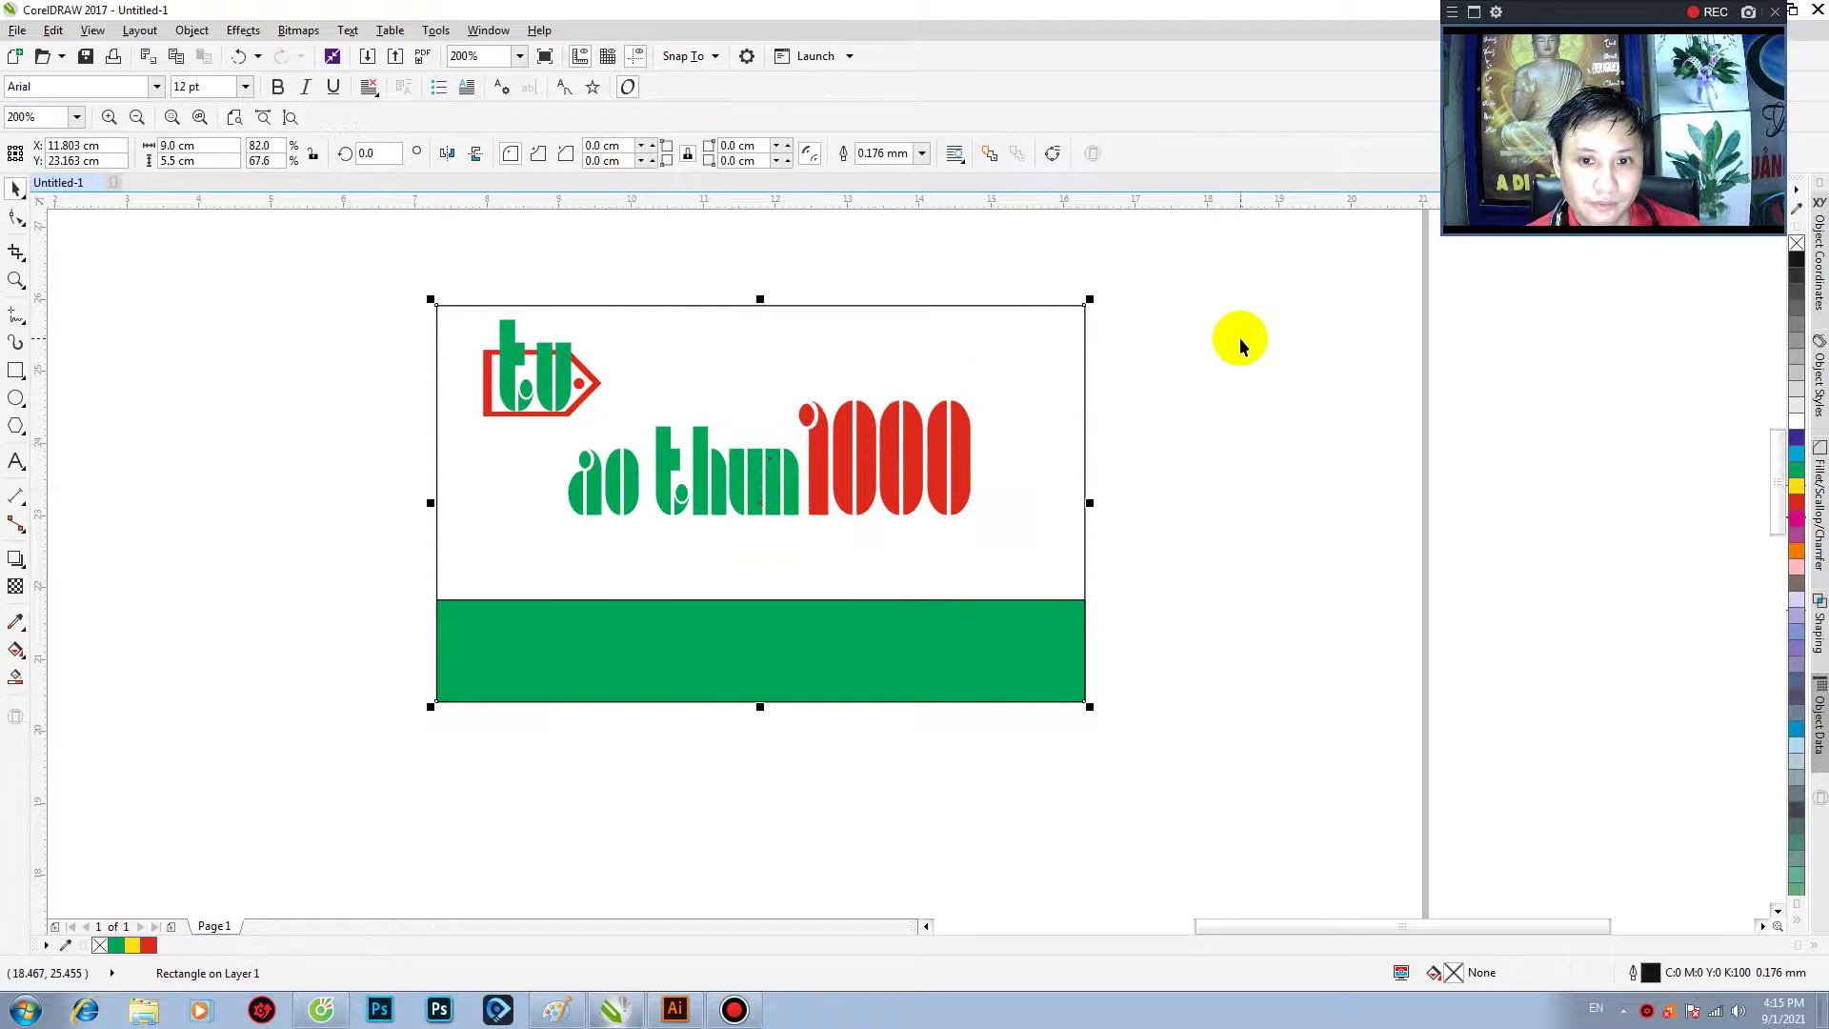
pyautogui.moveTo(1238, 341); pyautogui.dragTo(553, 572)
pyautogui.moveTo(719, 487); pyautogui.dragTo(721, 464)
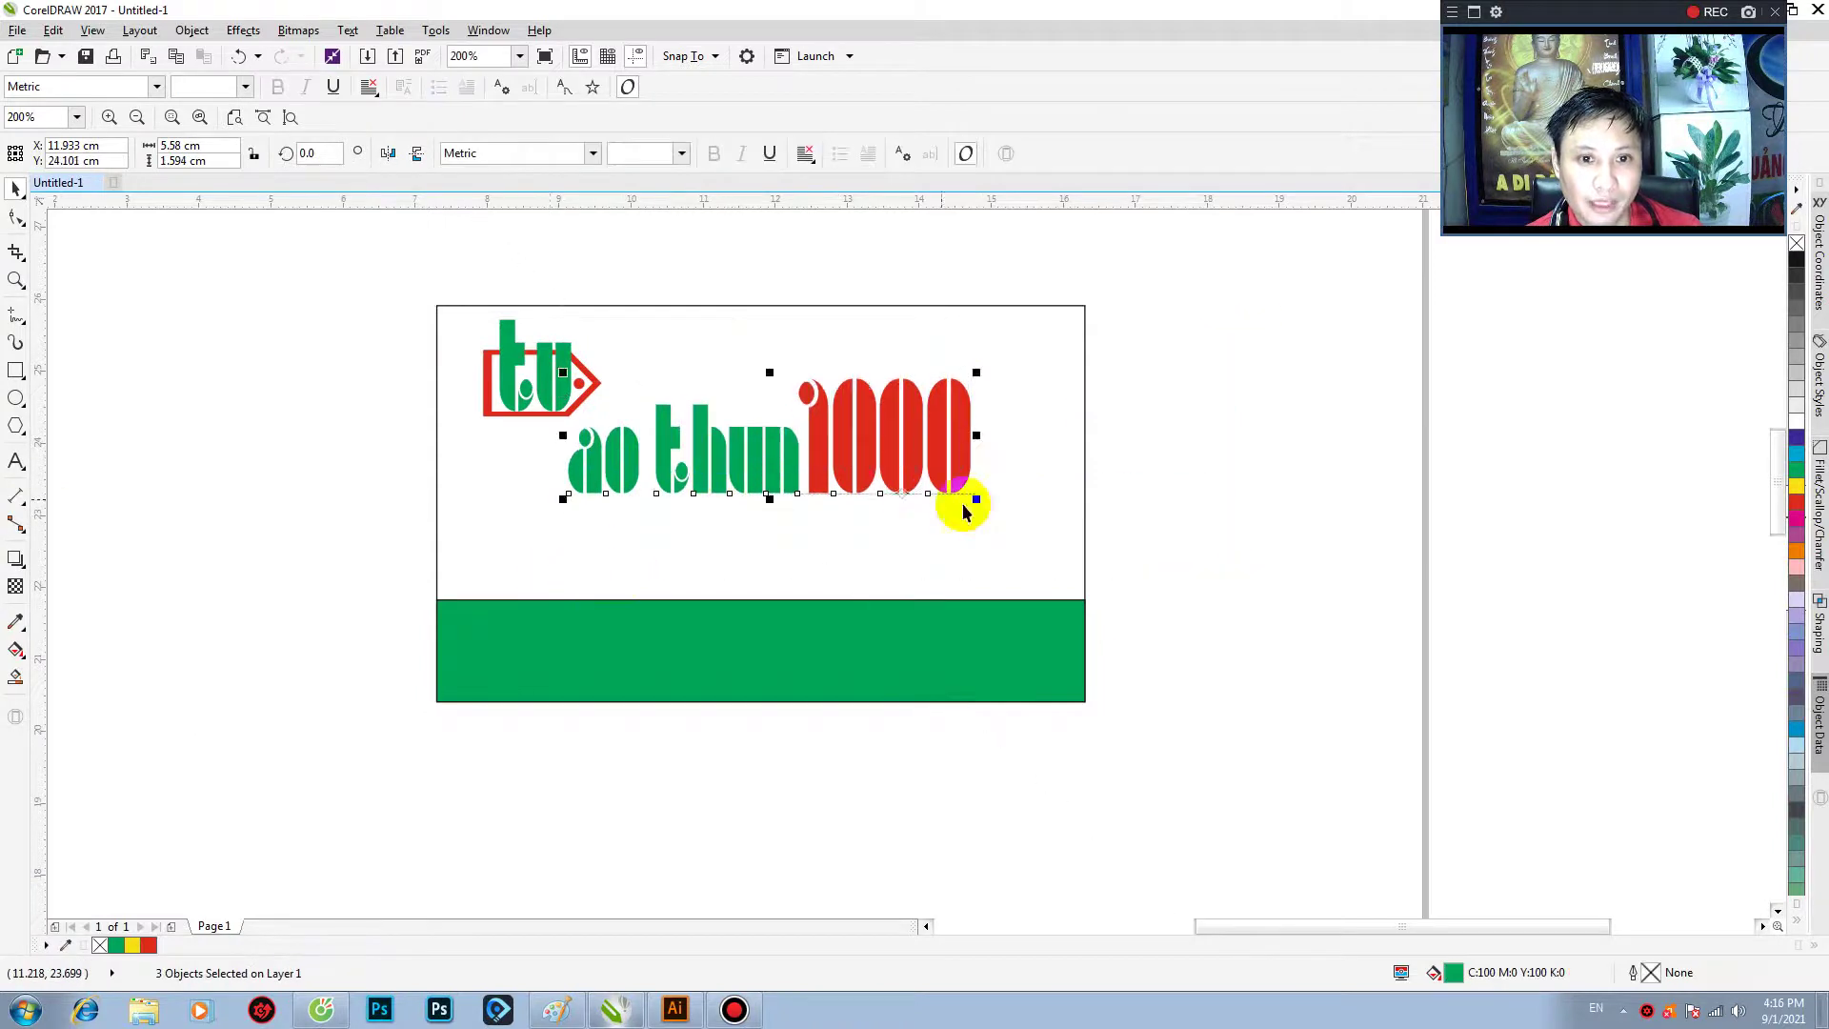
pyautogui.click(1135, 515)
# - Copy the headline's "ao" text to just below it and replace the copy's text with "HOTELINE:" followed by the phone number
pyautogui.moveTo(562, 410); pyautogui.dragTo(602, 588)
pyautogui.doubleClick(657, 548)
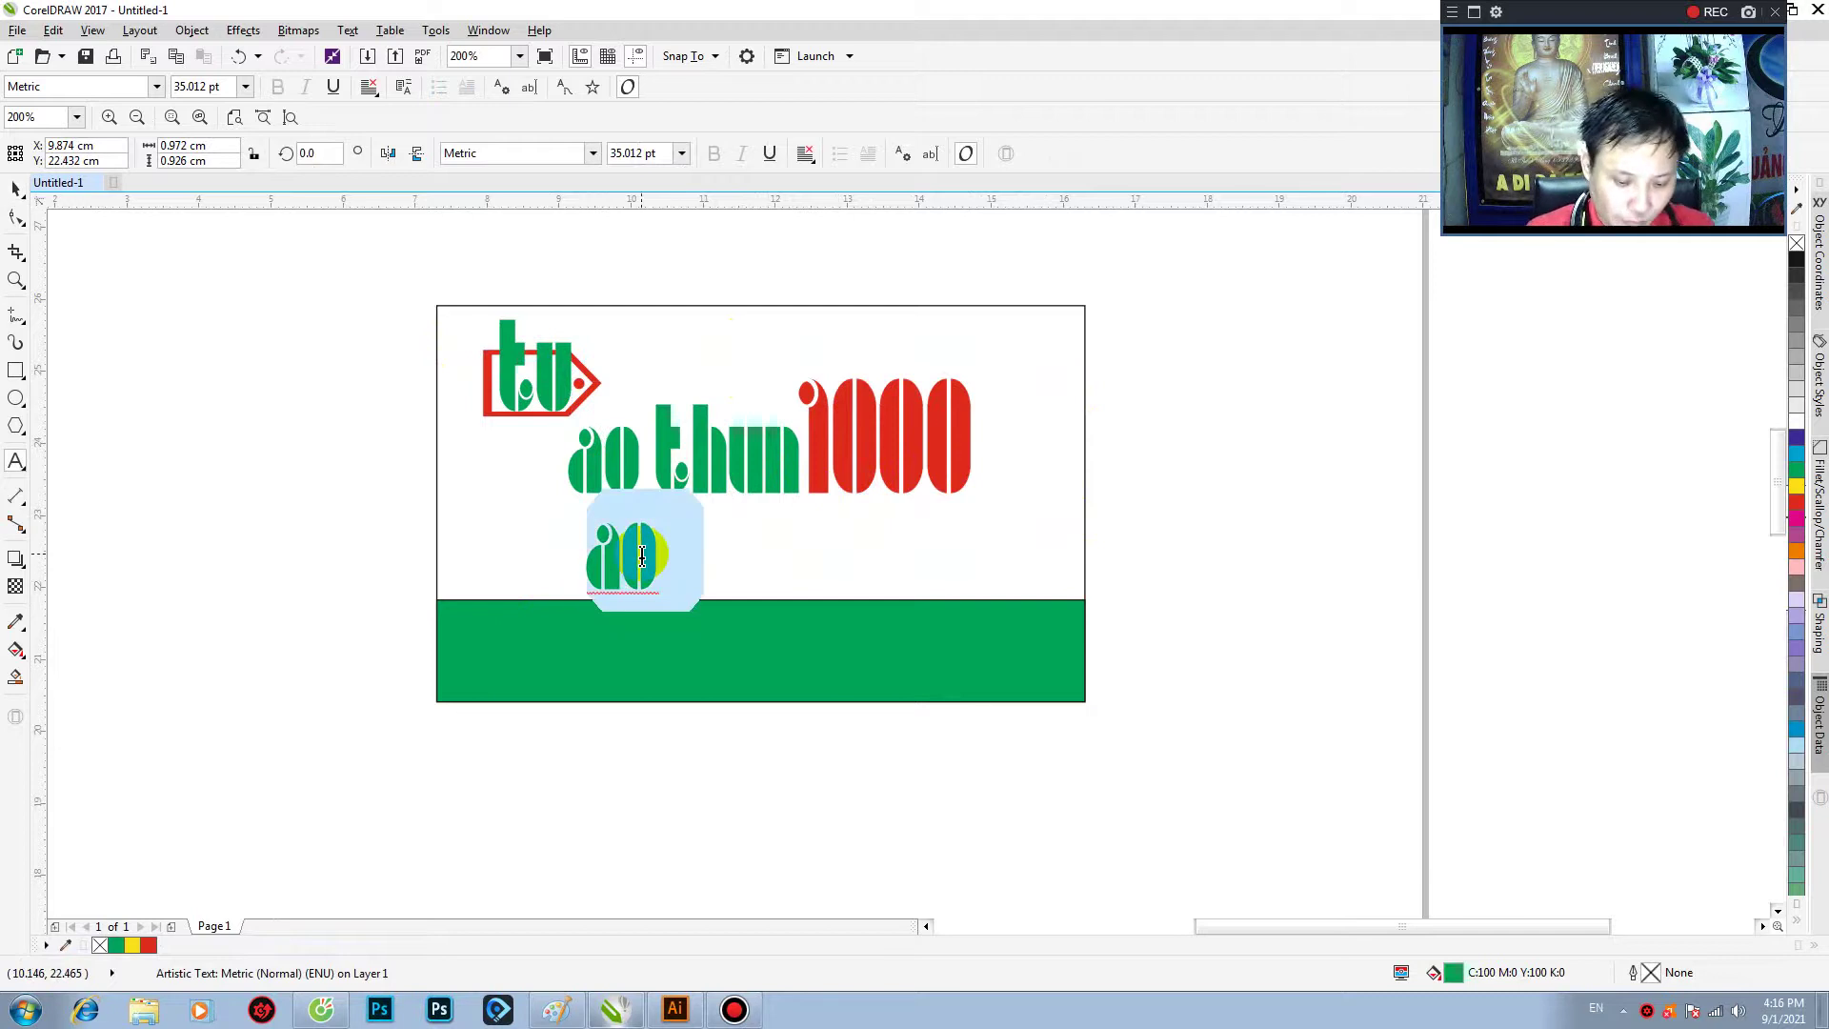
pyautogui.write('HOTE')
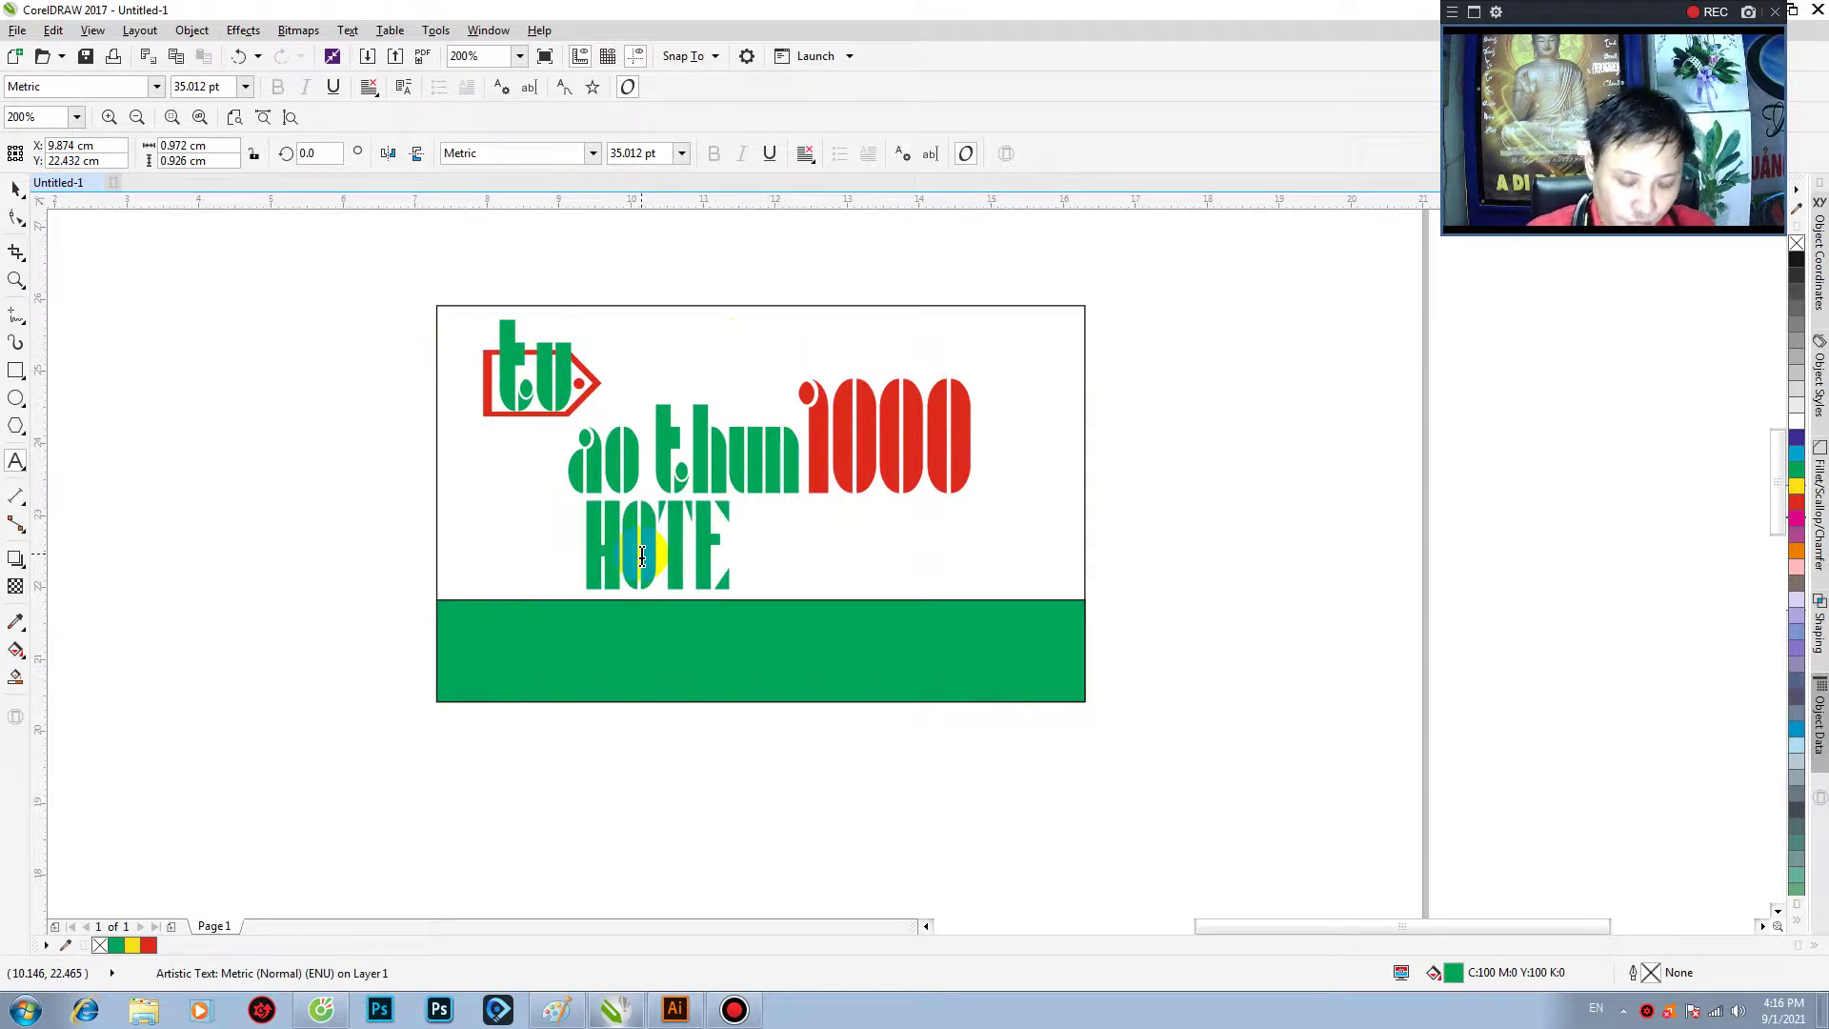
pyautogui.write('LINE')
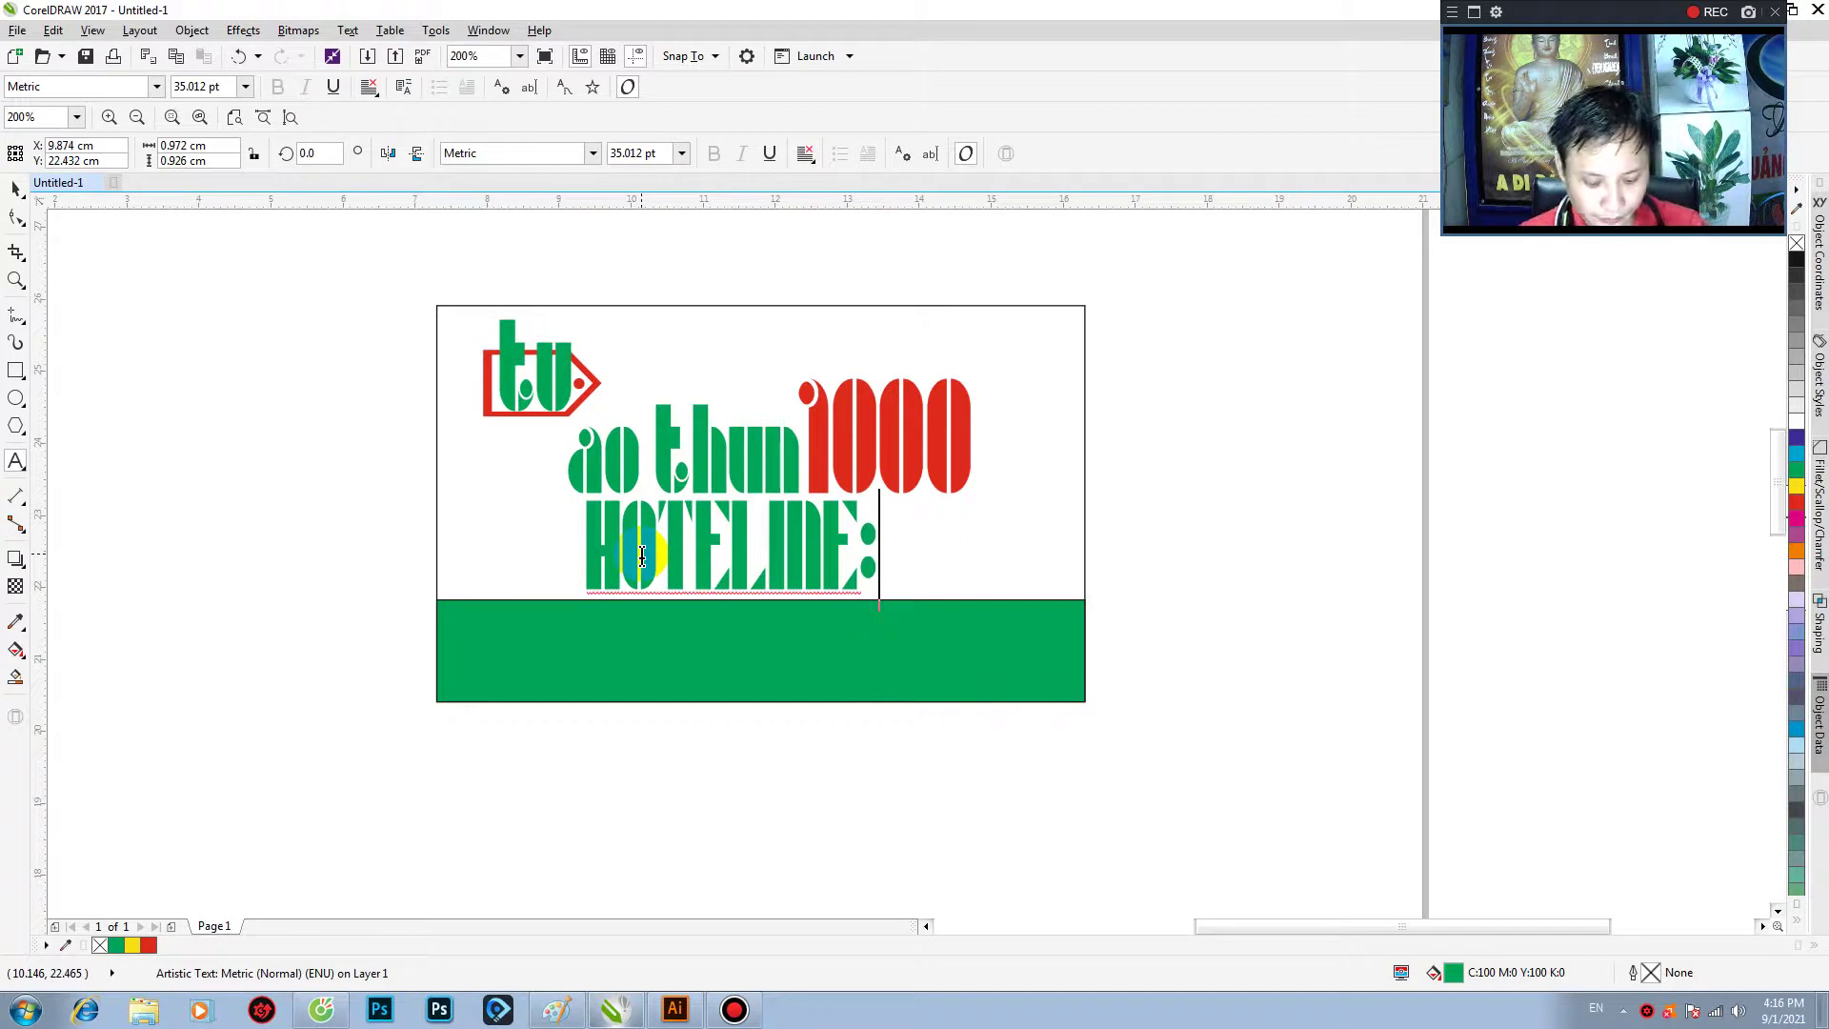
pyautogui.write(':  09378')
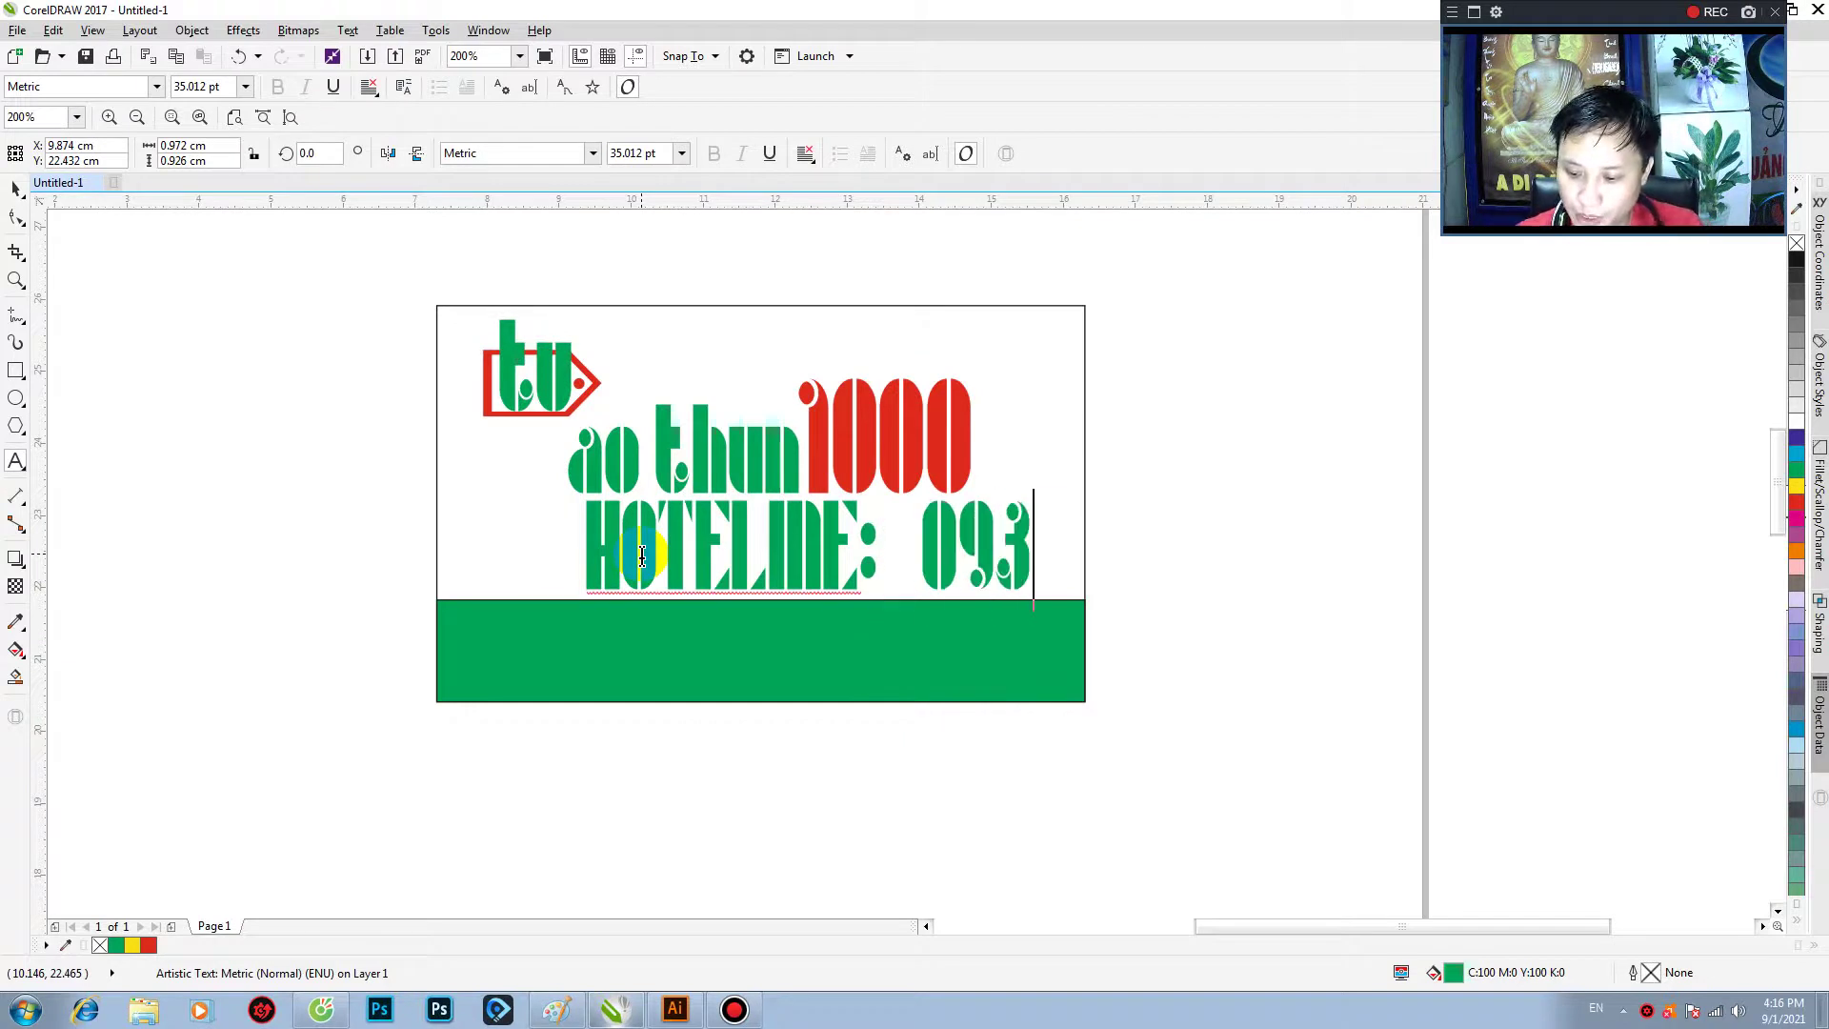
pyautogui.press('BackSpace')
pyautogui.press('BackSpace')
pyautogui.press('BackSpace')
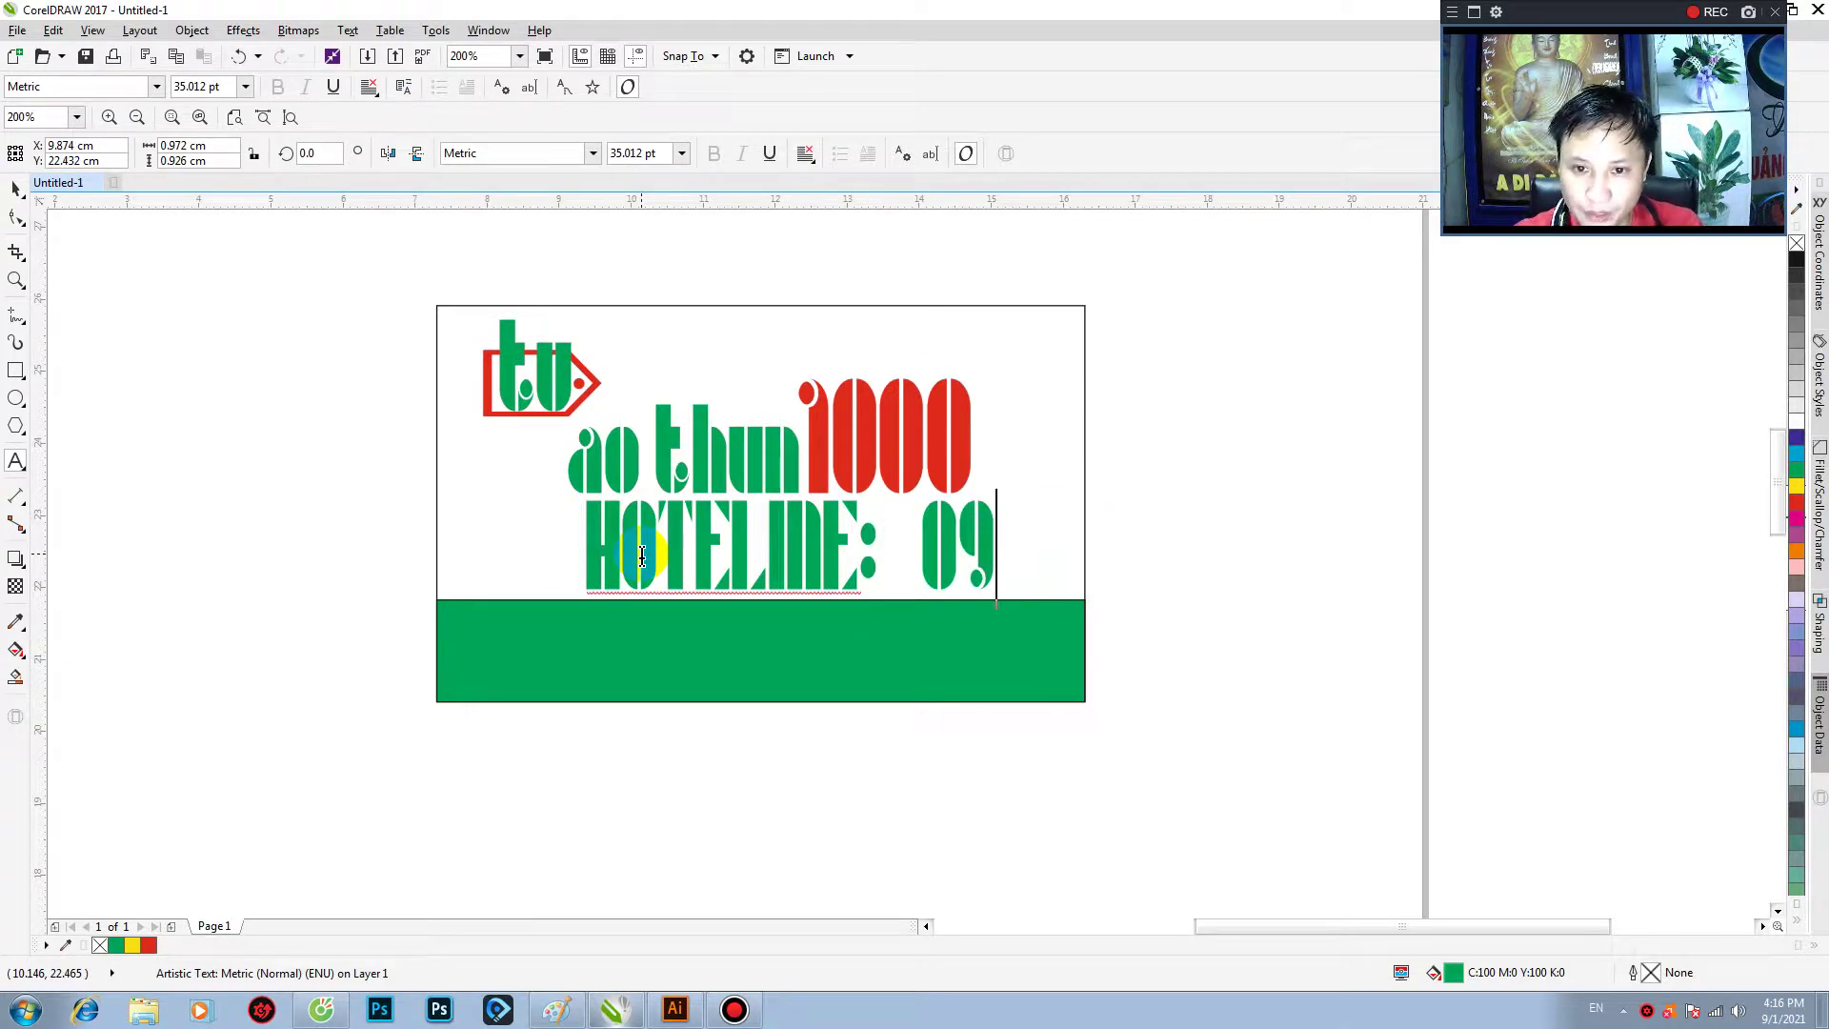
pyautogui.write('09.000.000')
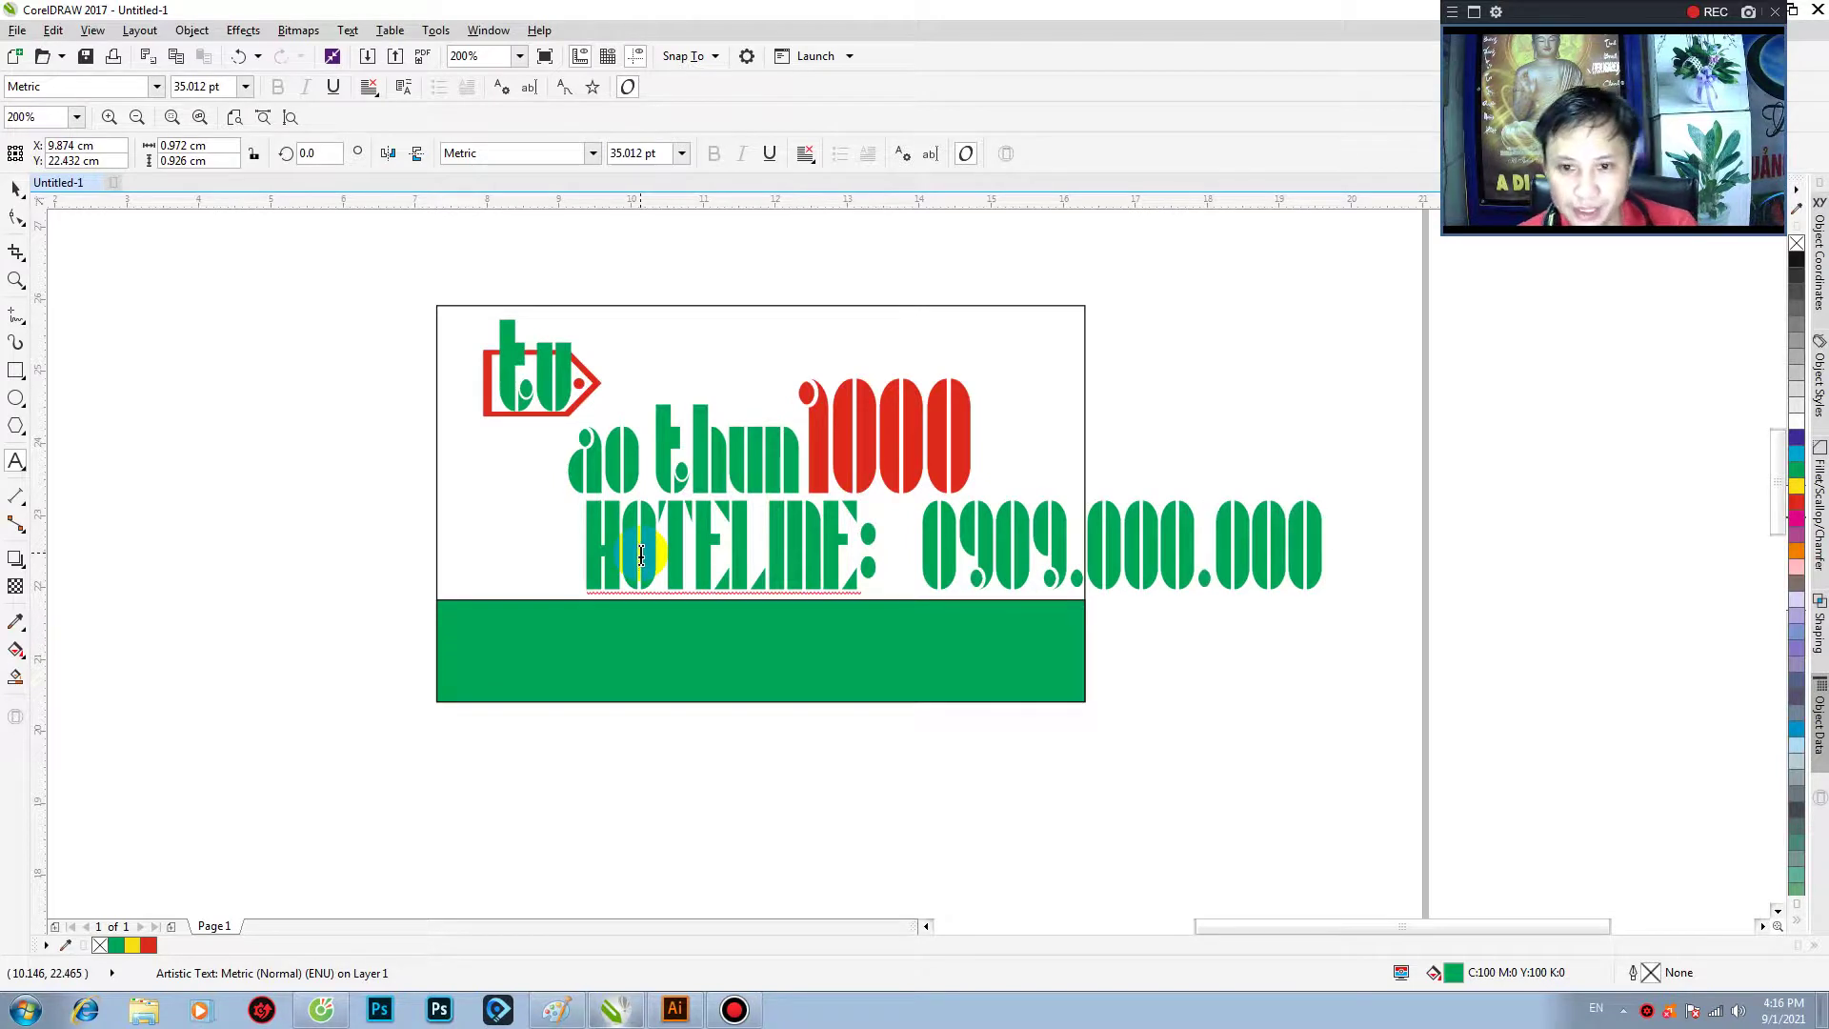
# - Set the font of the contact line below the headline to Microsoft JhengHei
pyautogui.hotkey('ctrl', 'space')
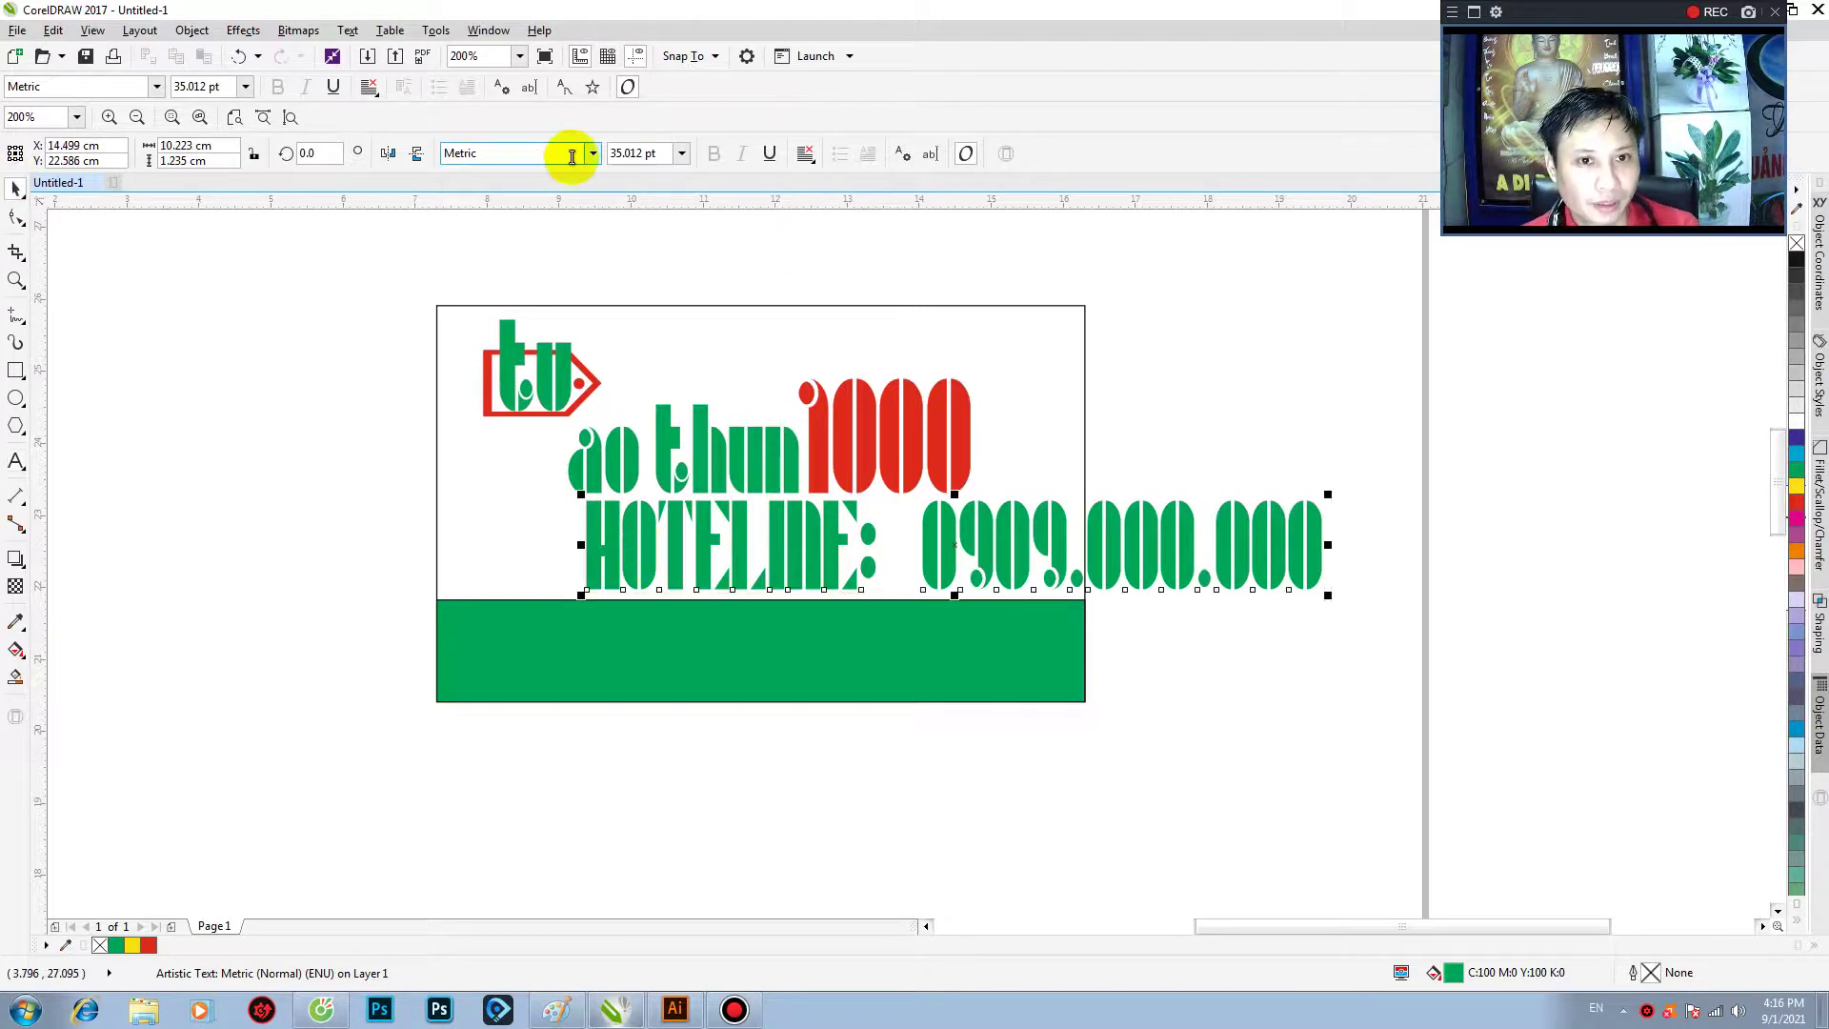
pyautogui.click(592, 154)
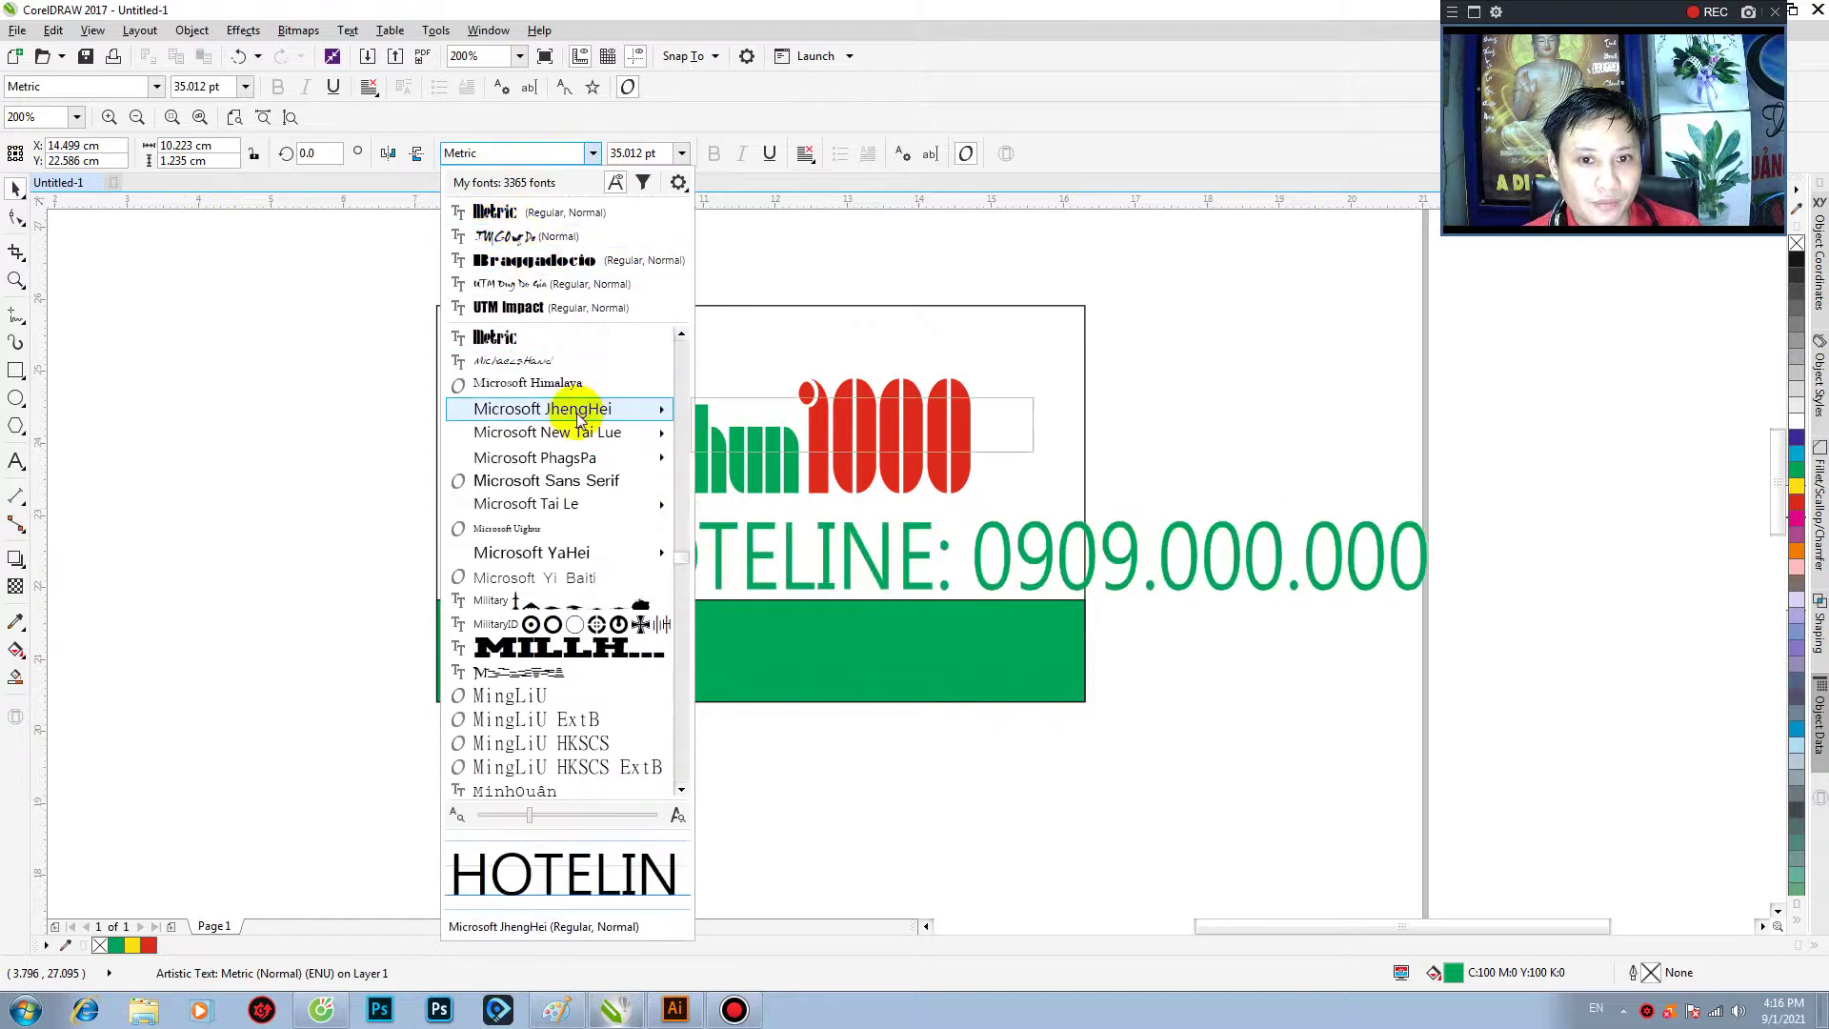
pyautogui.click(1234, 520)
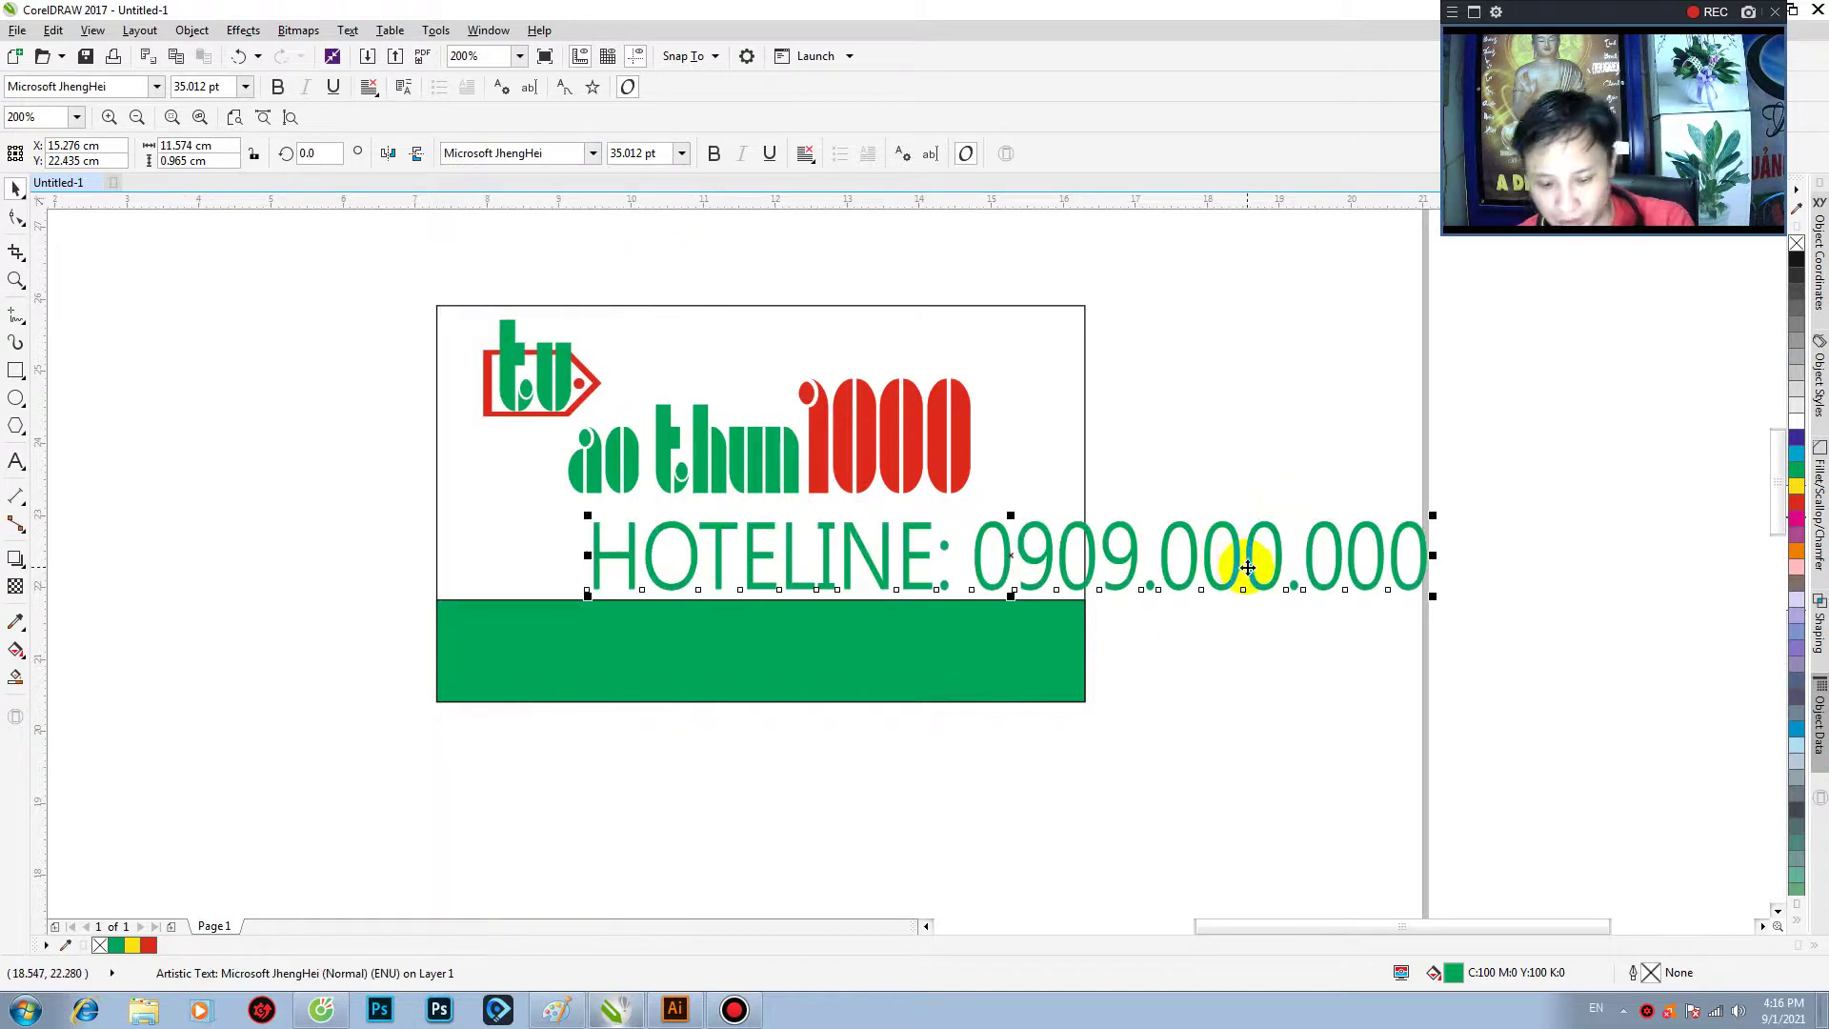
# - Change the letter case of the "HOTELINE" line to Title Case
pyautogui.hotkey('alt', 't')
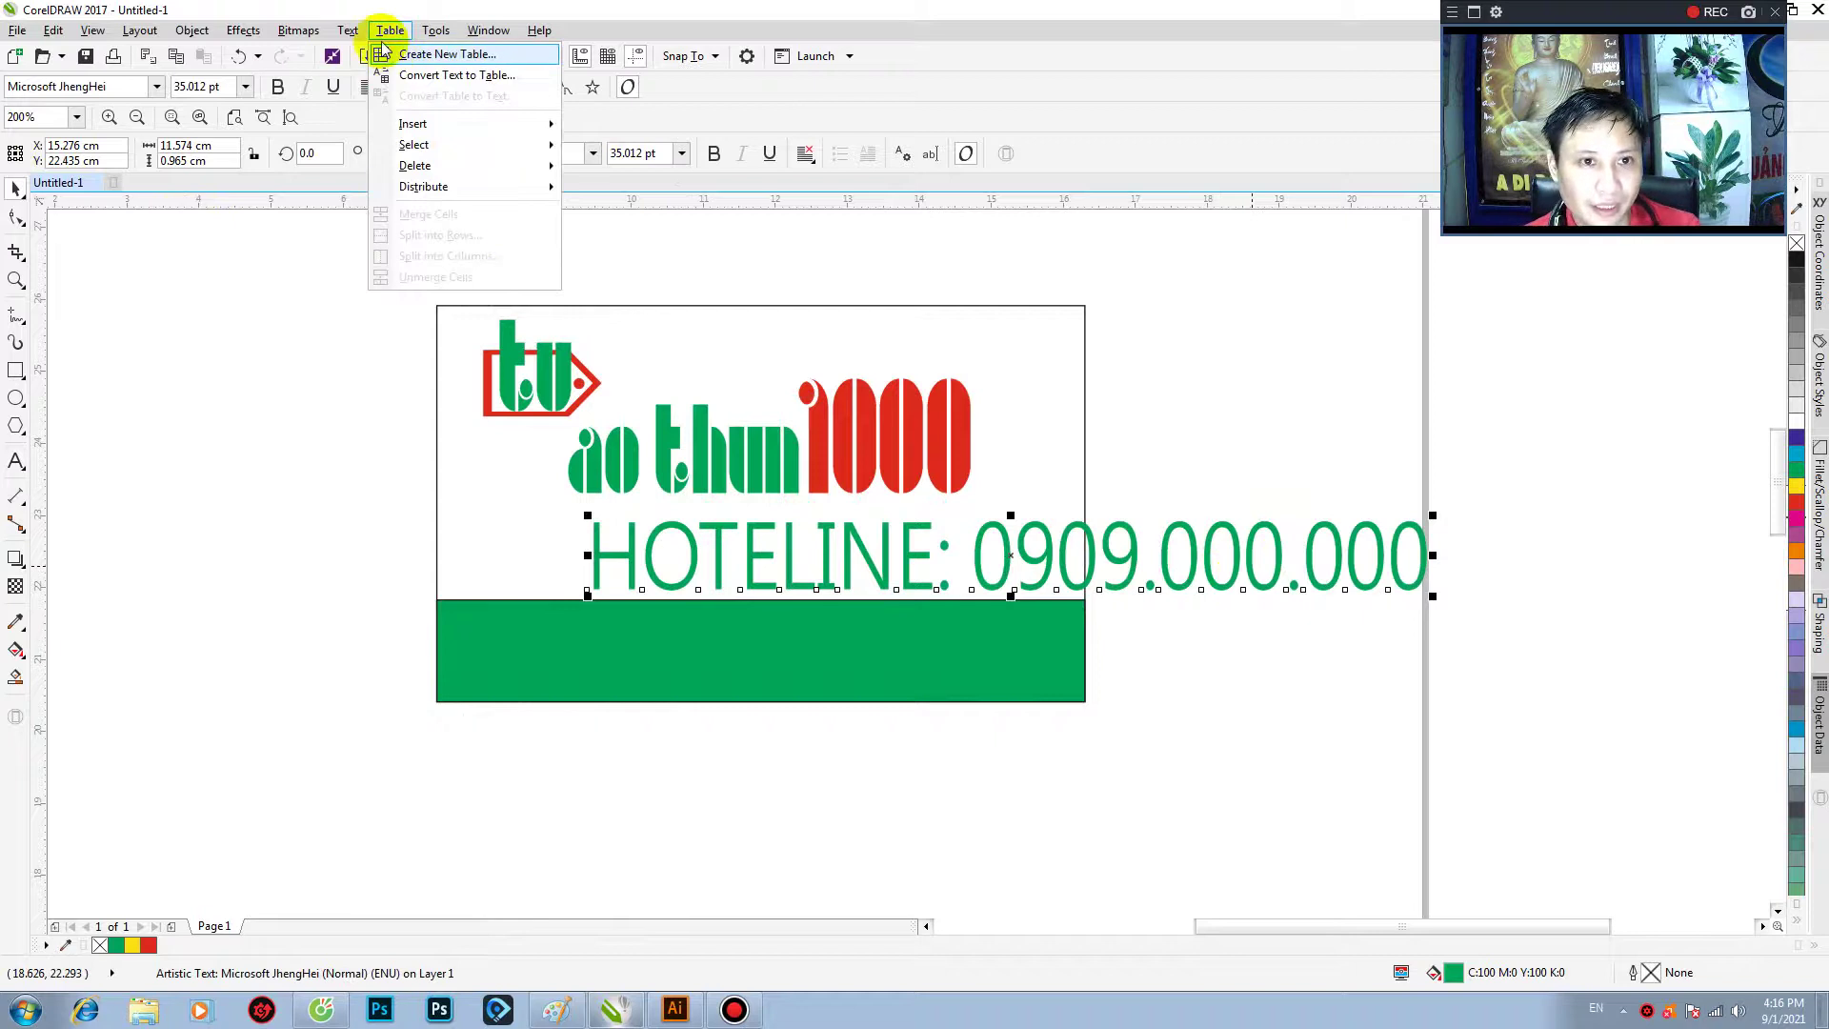
pyautogui.click(345, 30)
pyautogui.click(347, 29)
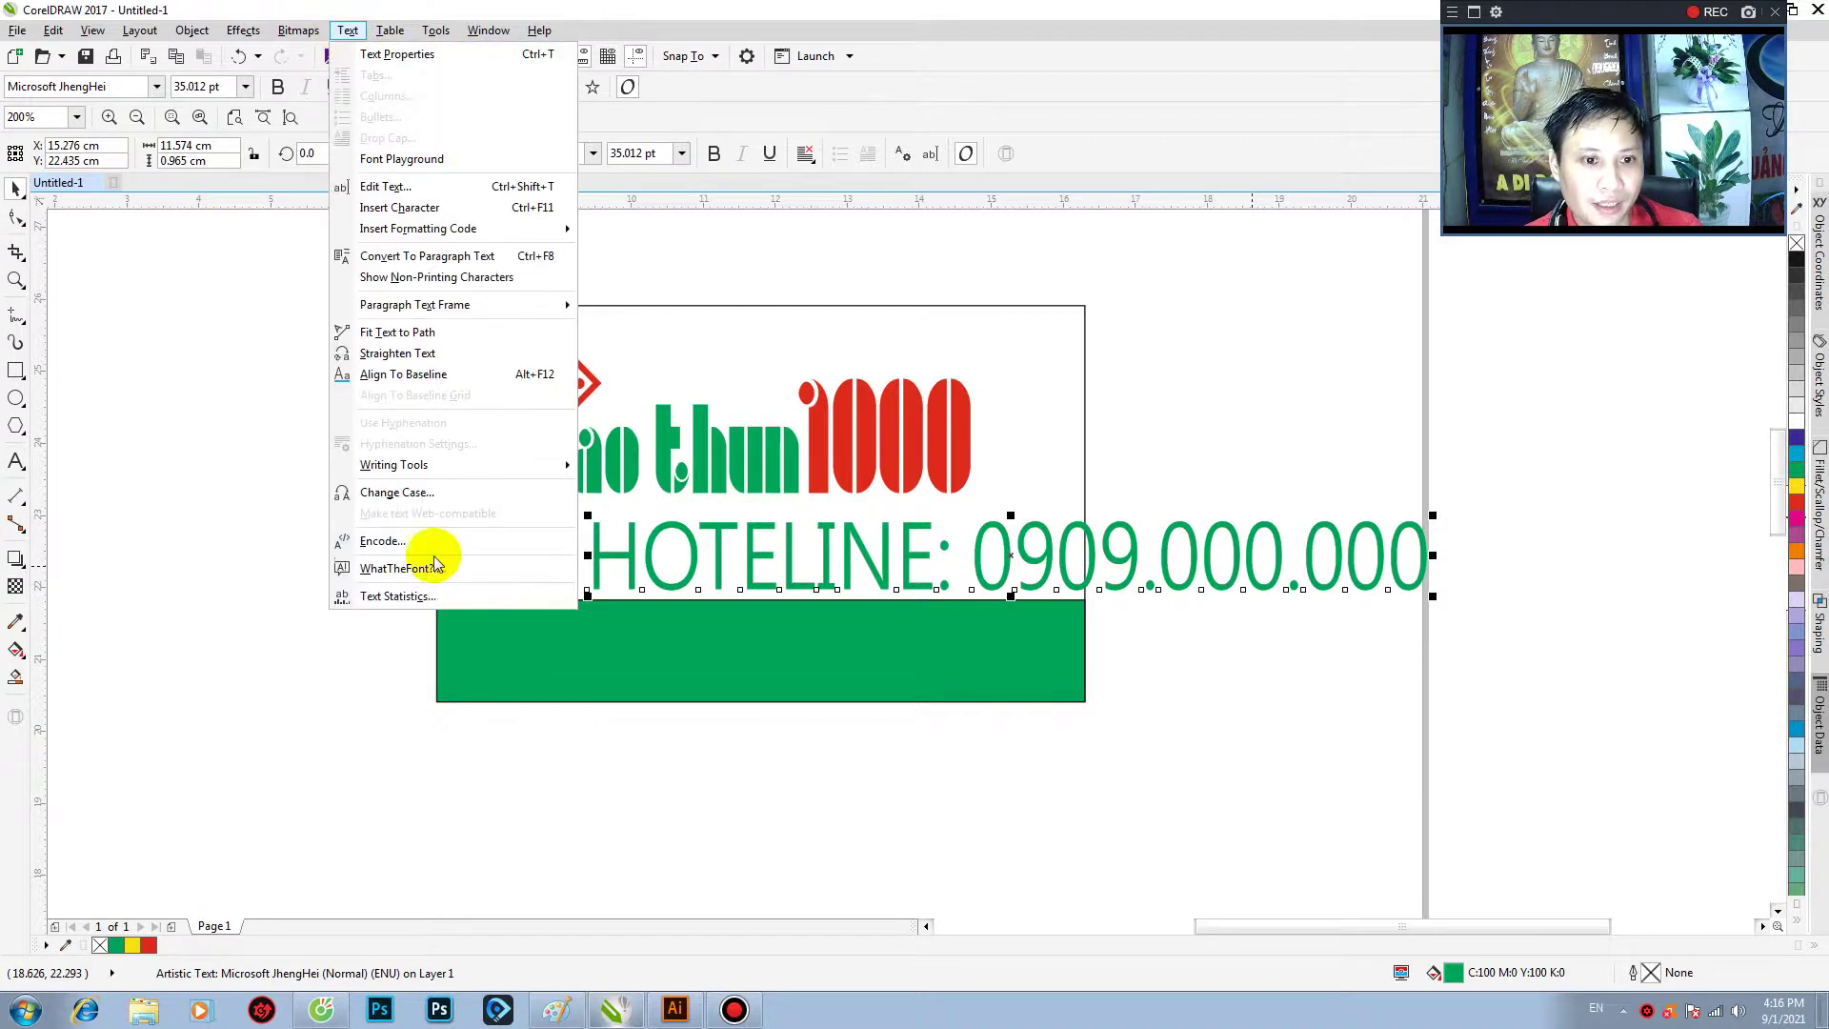
pyautogui.click(455, 492)
pyautogui.click(830, 507)
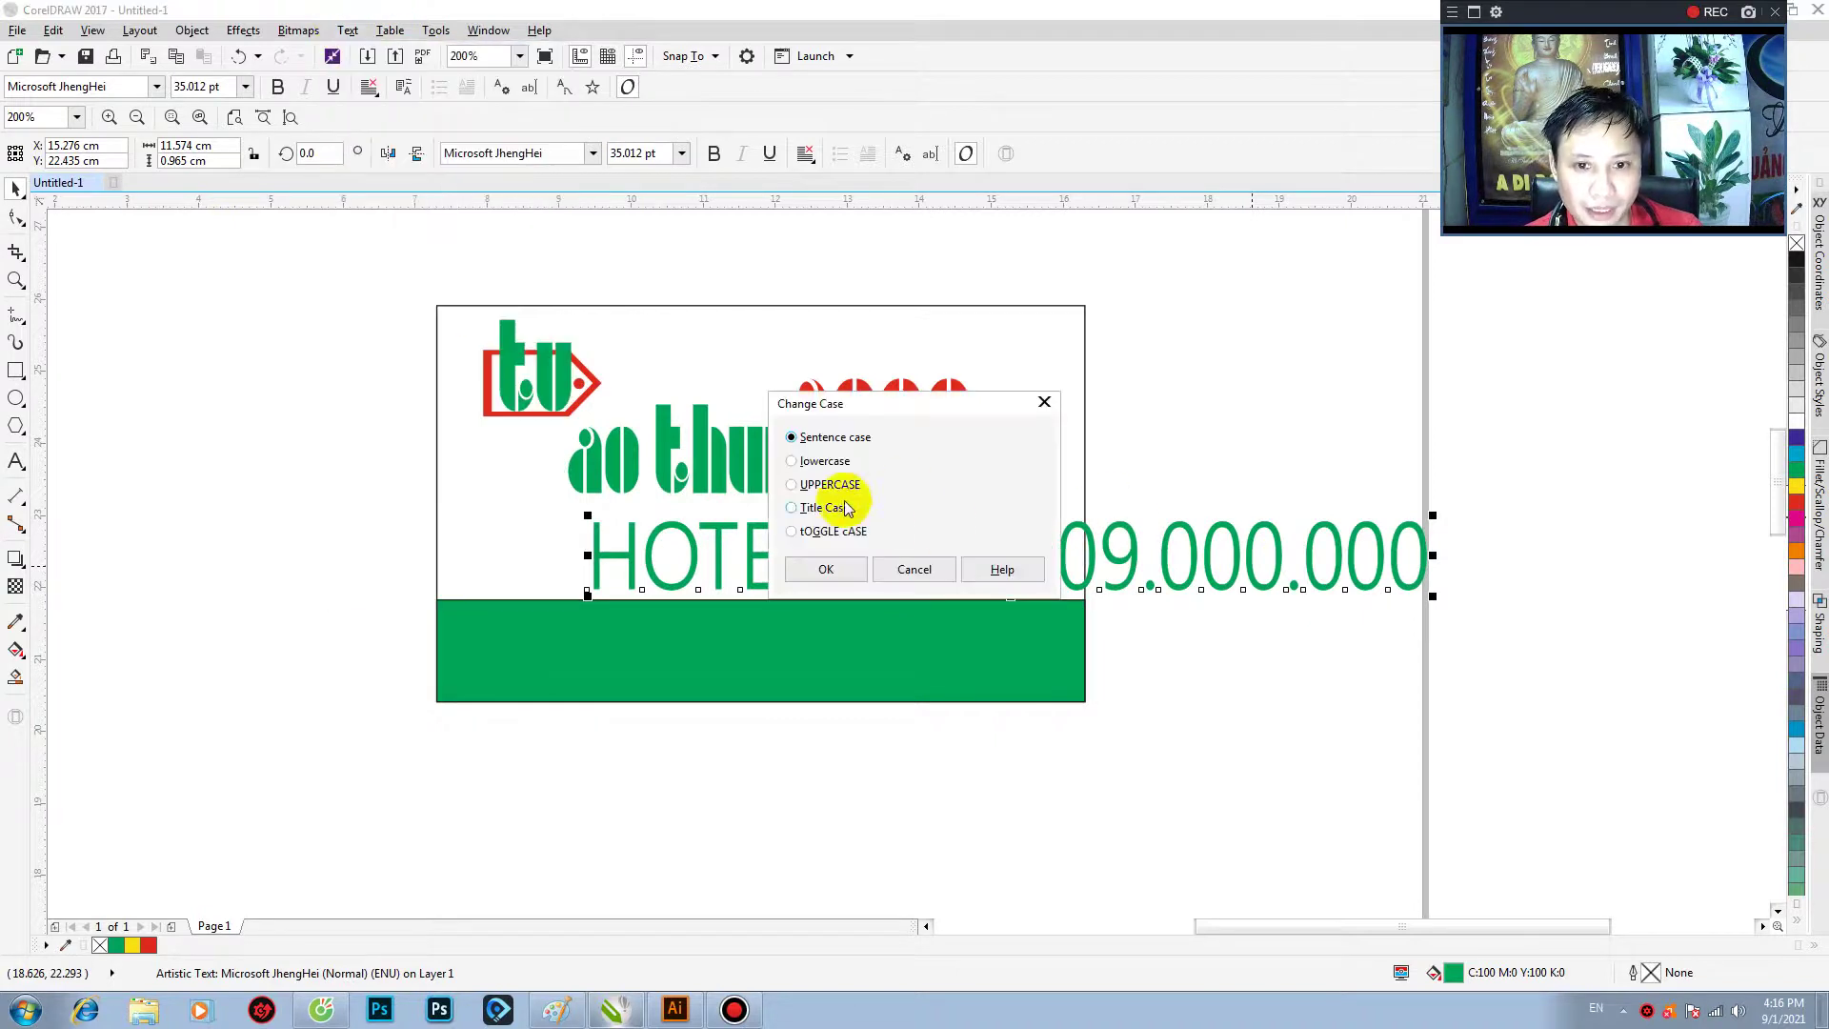
pyautogui.click(827, 567)
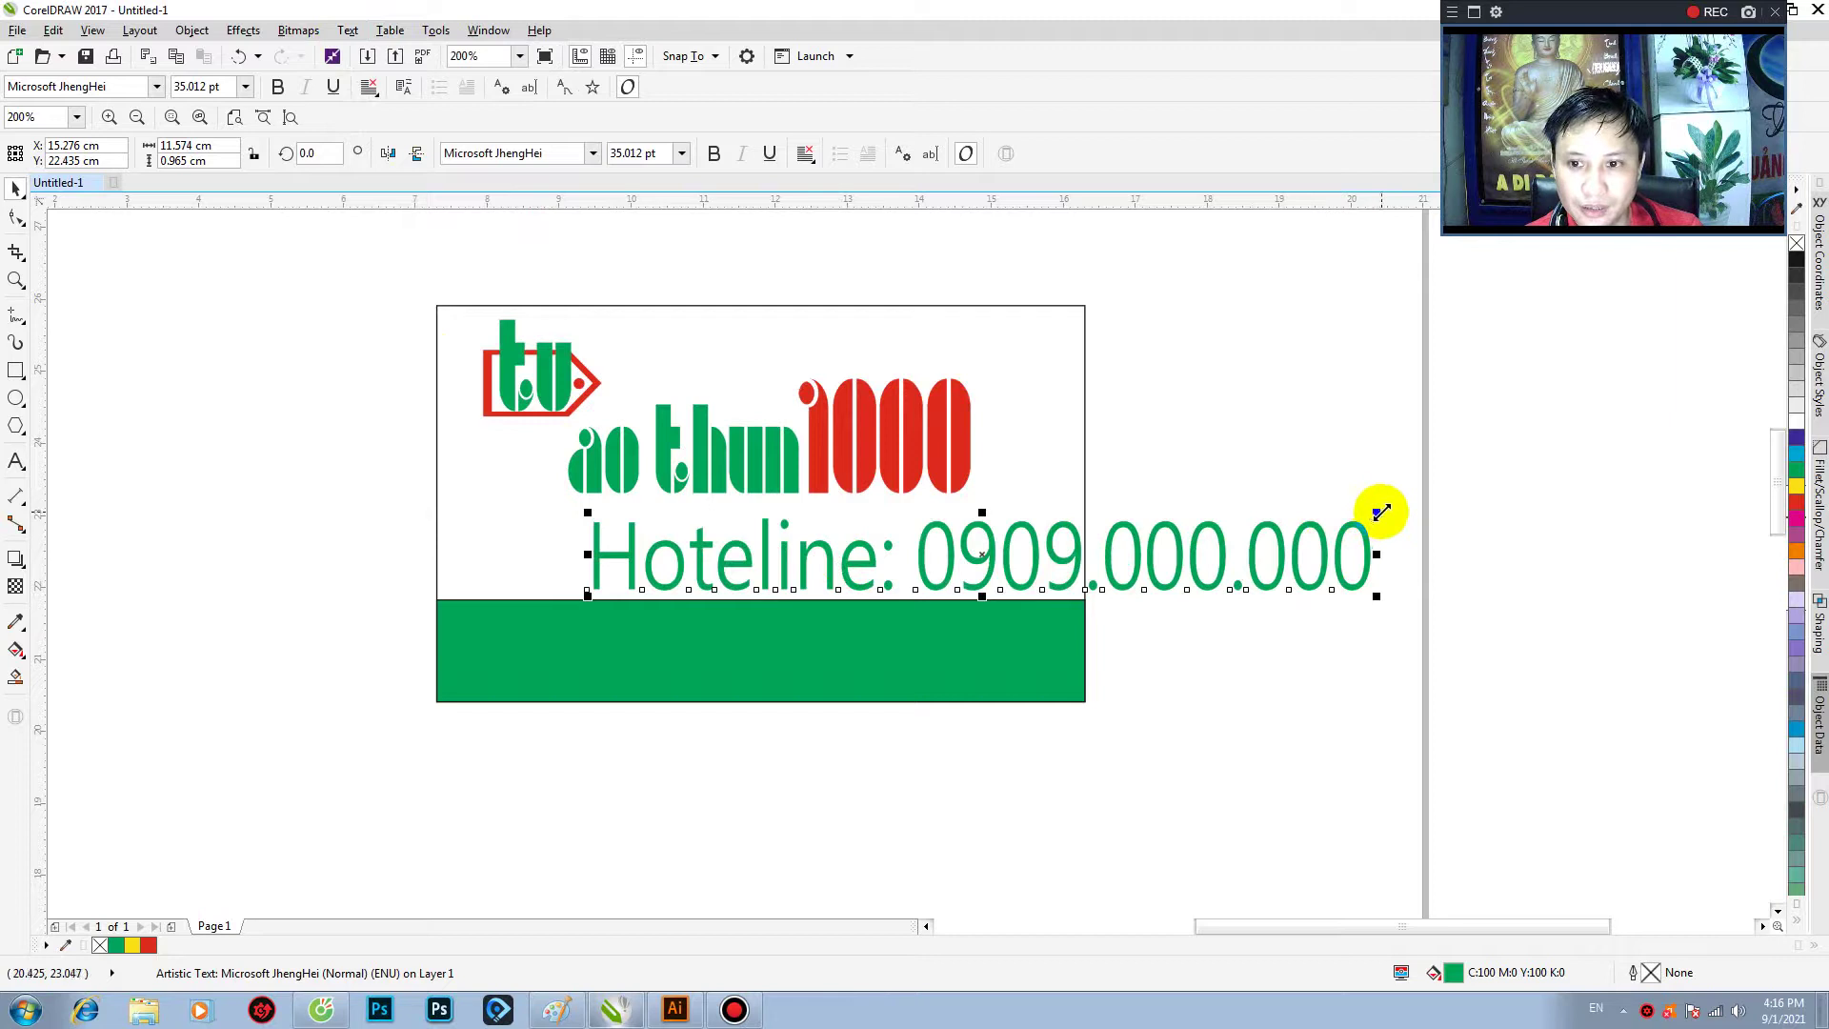
# - Scale the "Hoteline" line down to 13.337 pt, fit it under the headline and make it bold
pyautogui.moveTo(1381, 512); pyautogui.dragTo(972, 502)
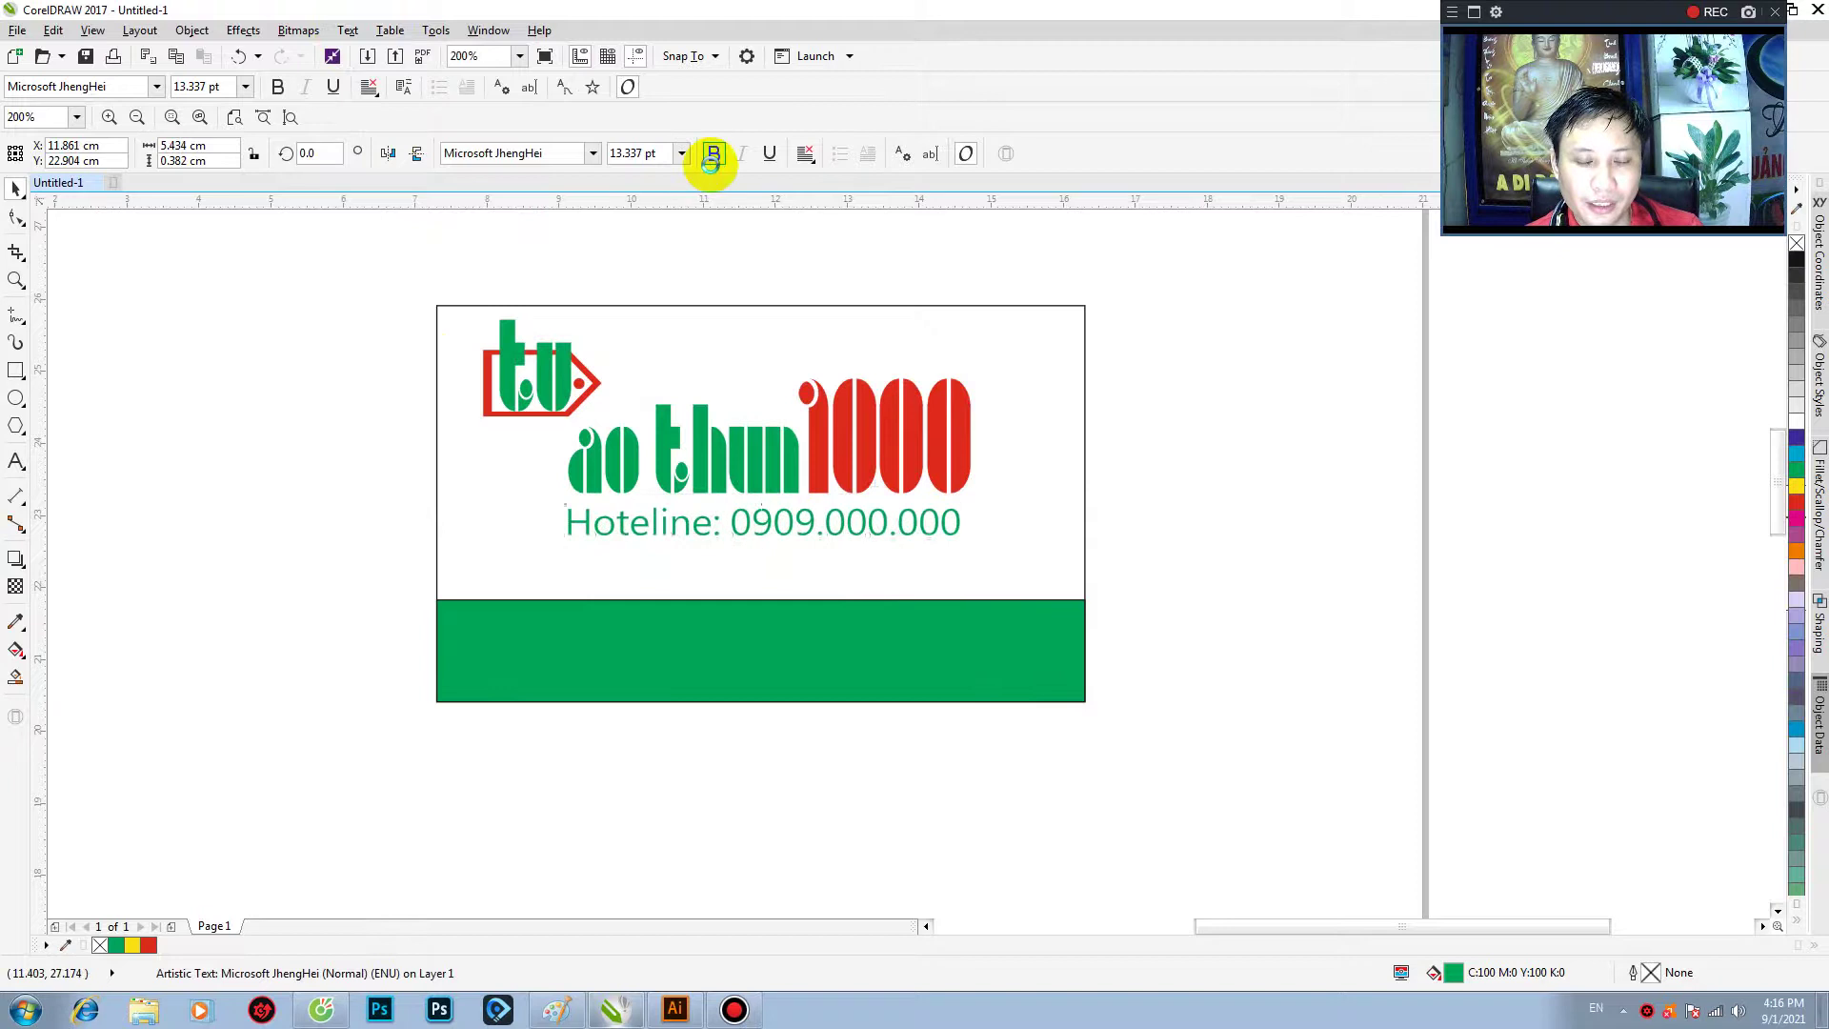
pyautogui.click(713, 153)
# - Change the font of the "Hoteline" line below the headline to Microsoft Tai Le in its regular weight
pyautogui.scroll(1, 817, 522)
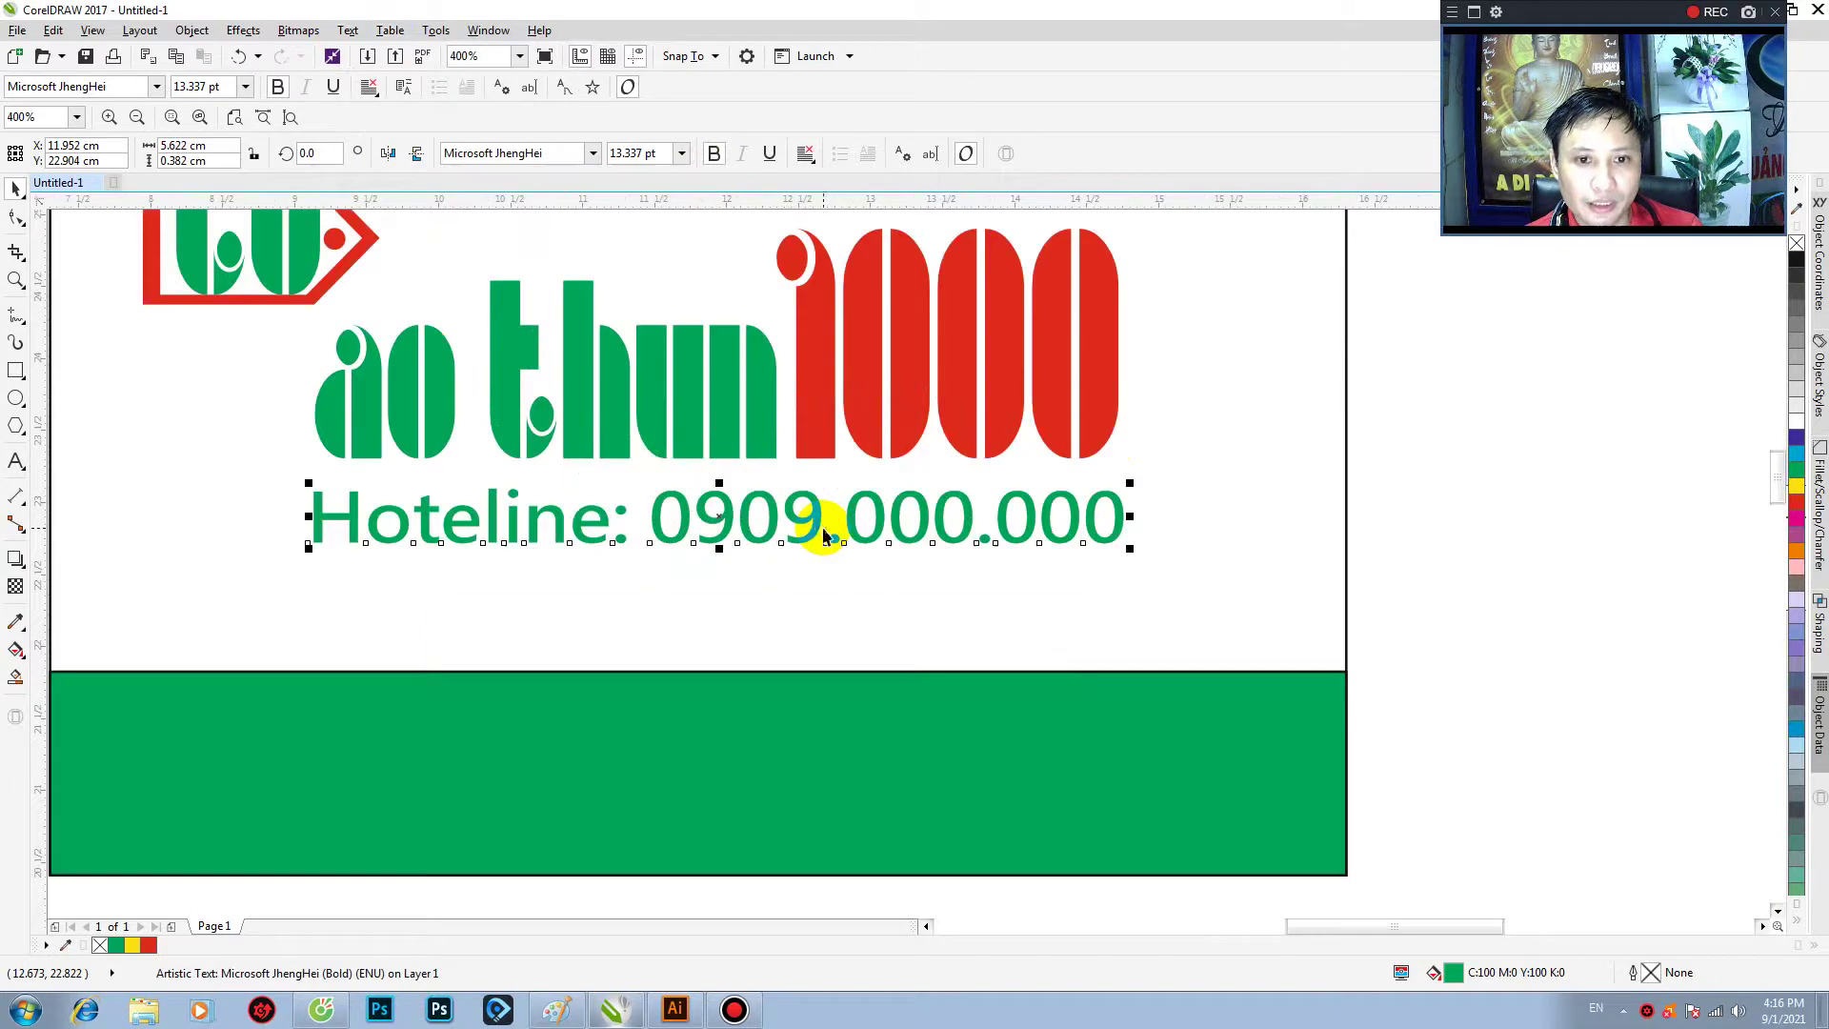
pyautogui.click(593, 154)
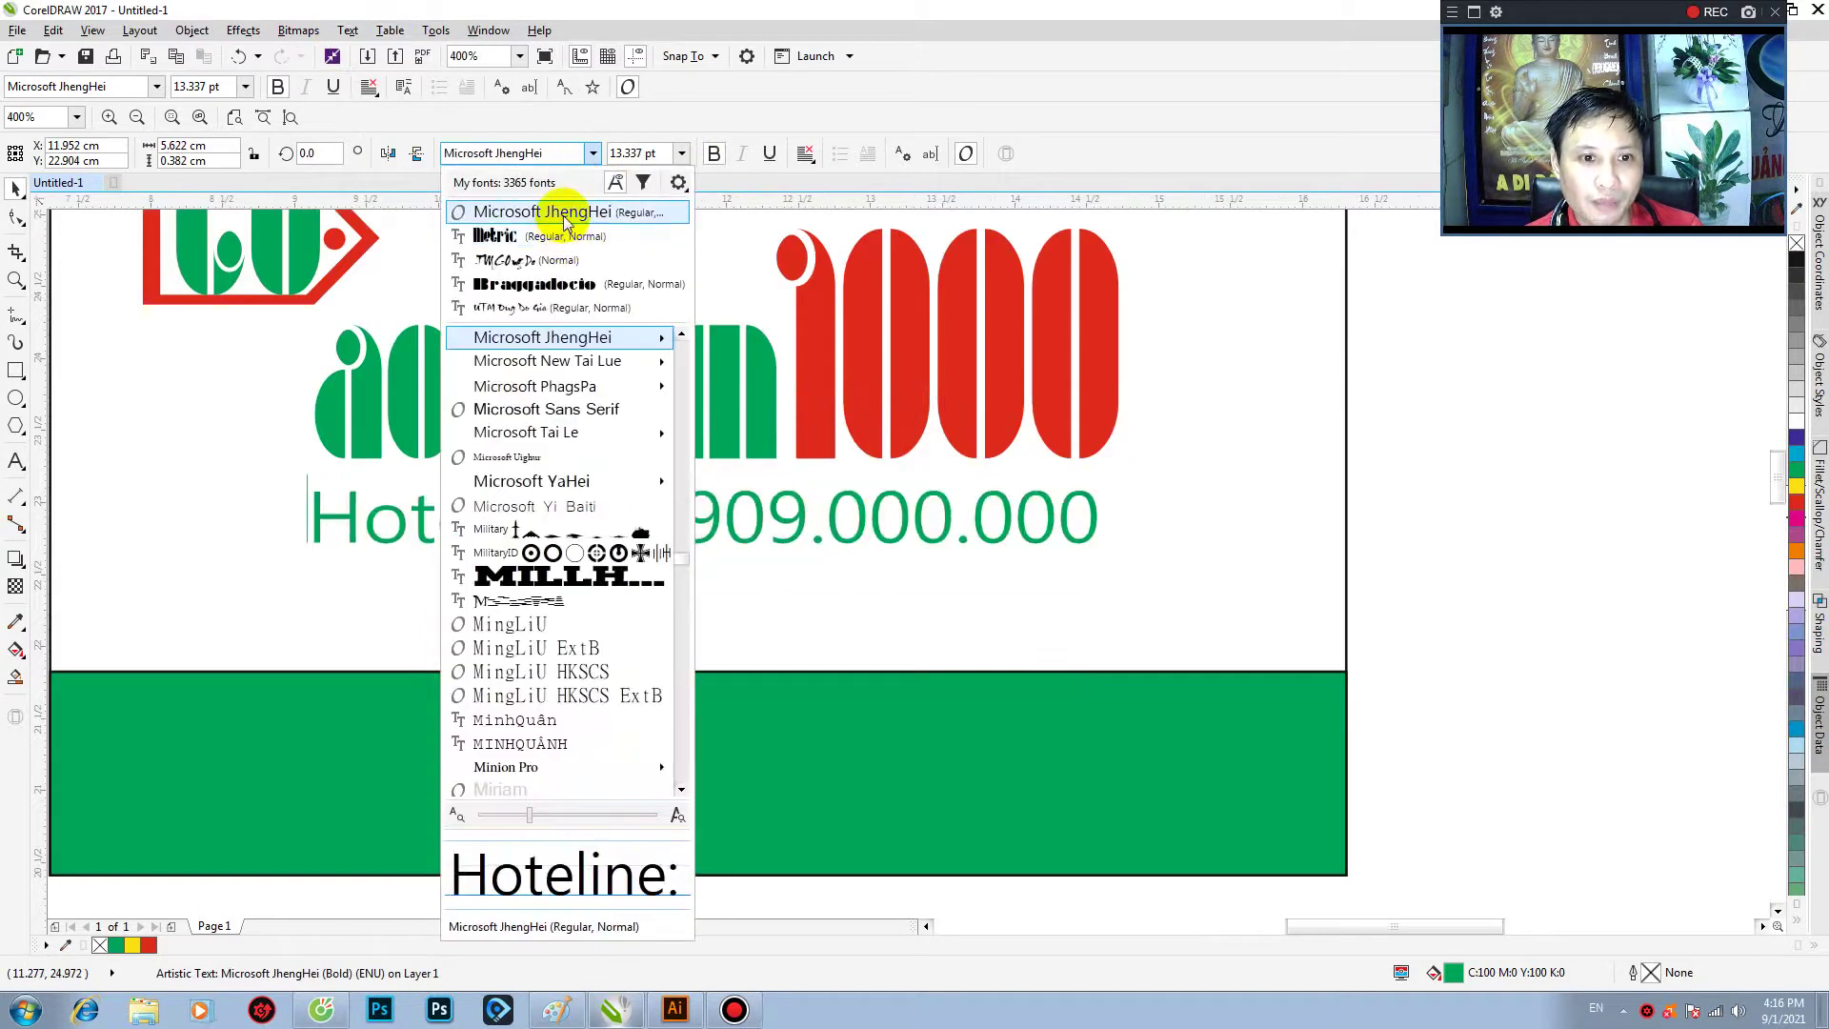
pyautogui.press('Escape')
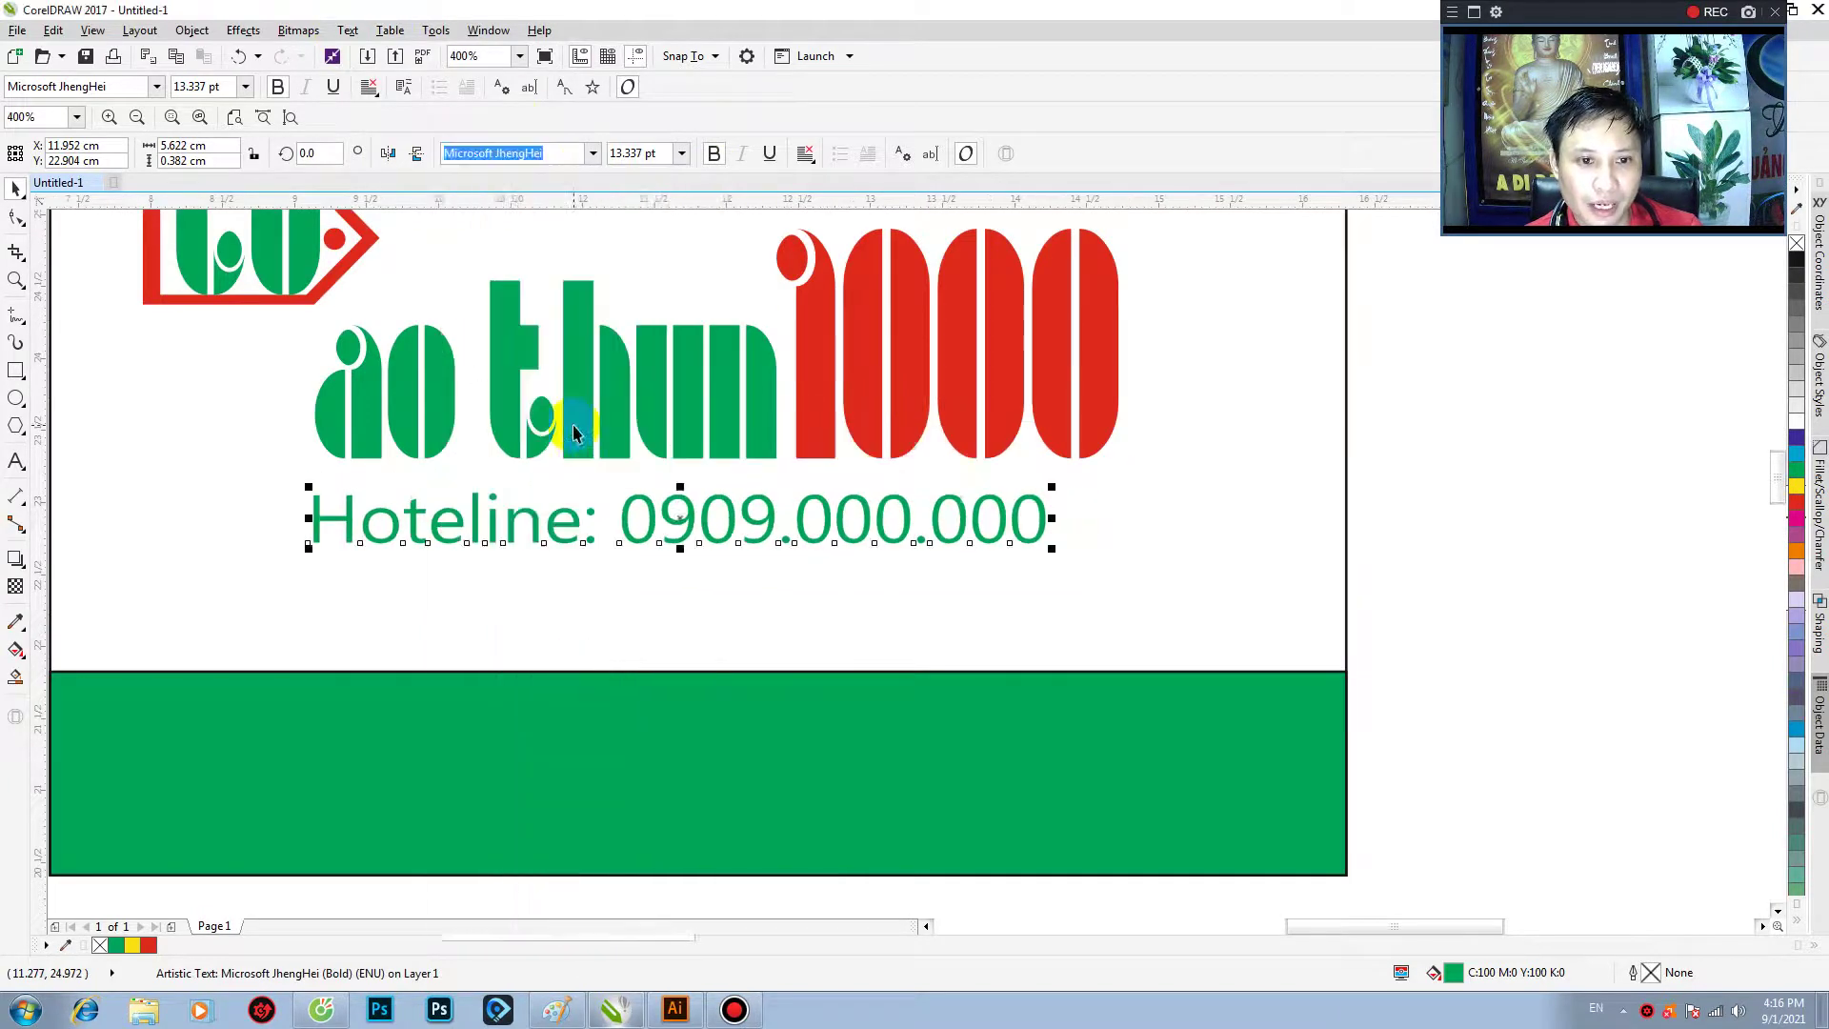
pyautogui.scroll(-3, 591, 604)
pyautogui.scroll(3, 583, 607)
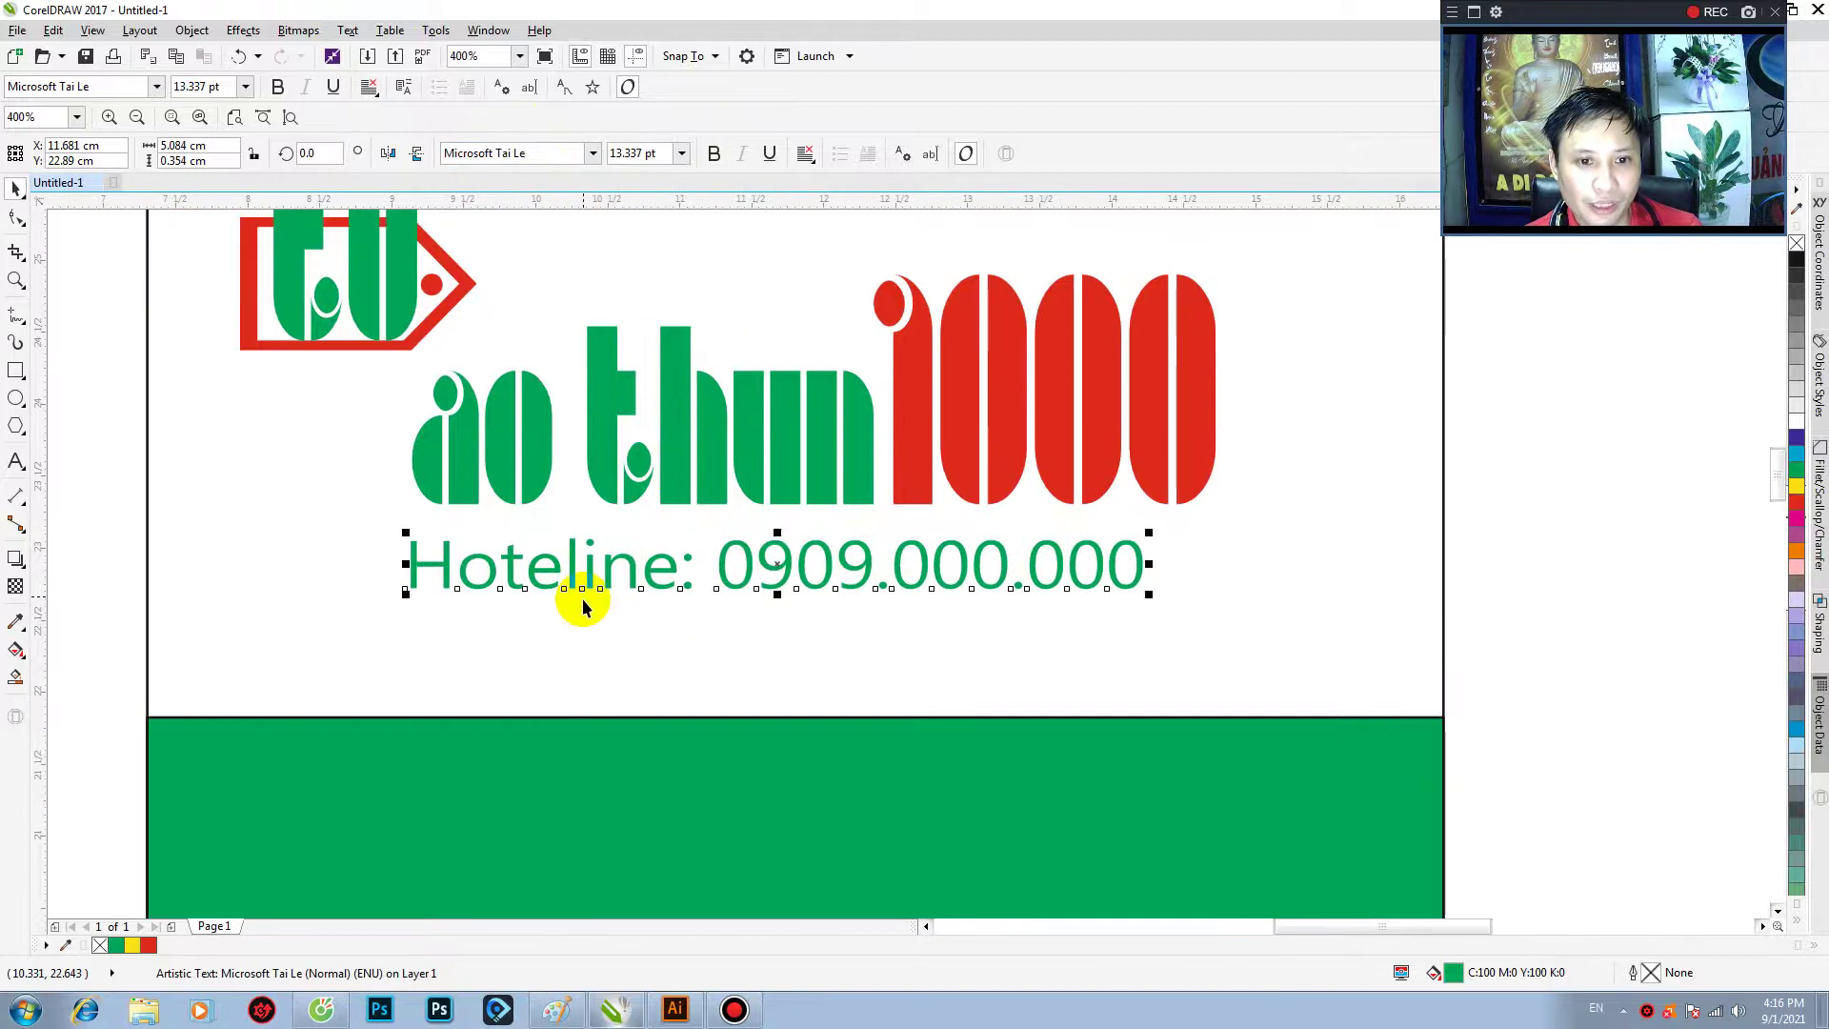
# - Correct the spelling of "Hoteline" to "Hotline" in the contact line
pyautogui.doubleClick(563, 573)
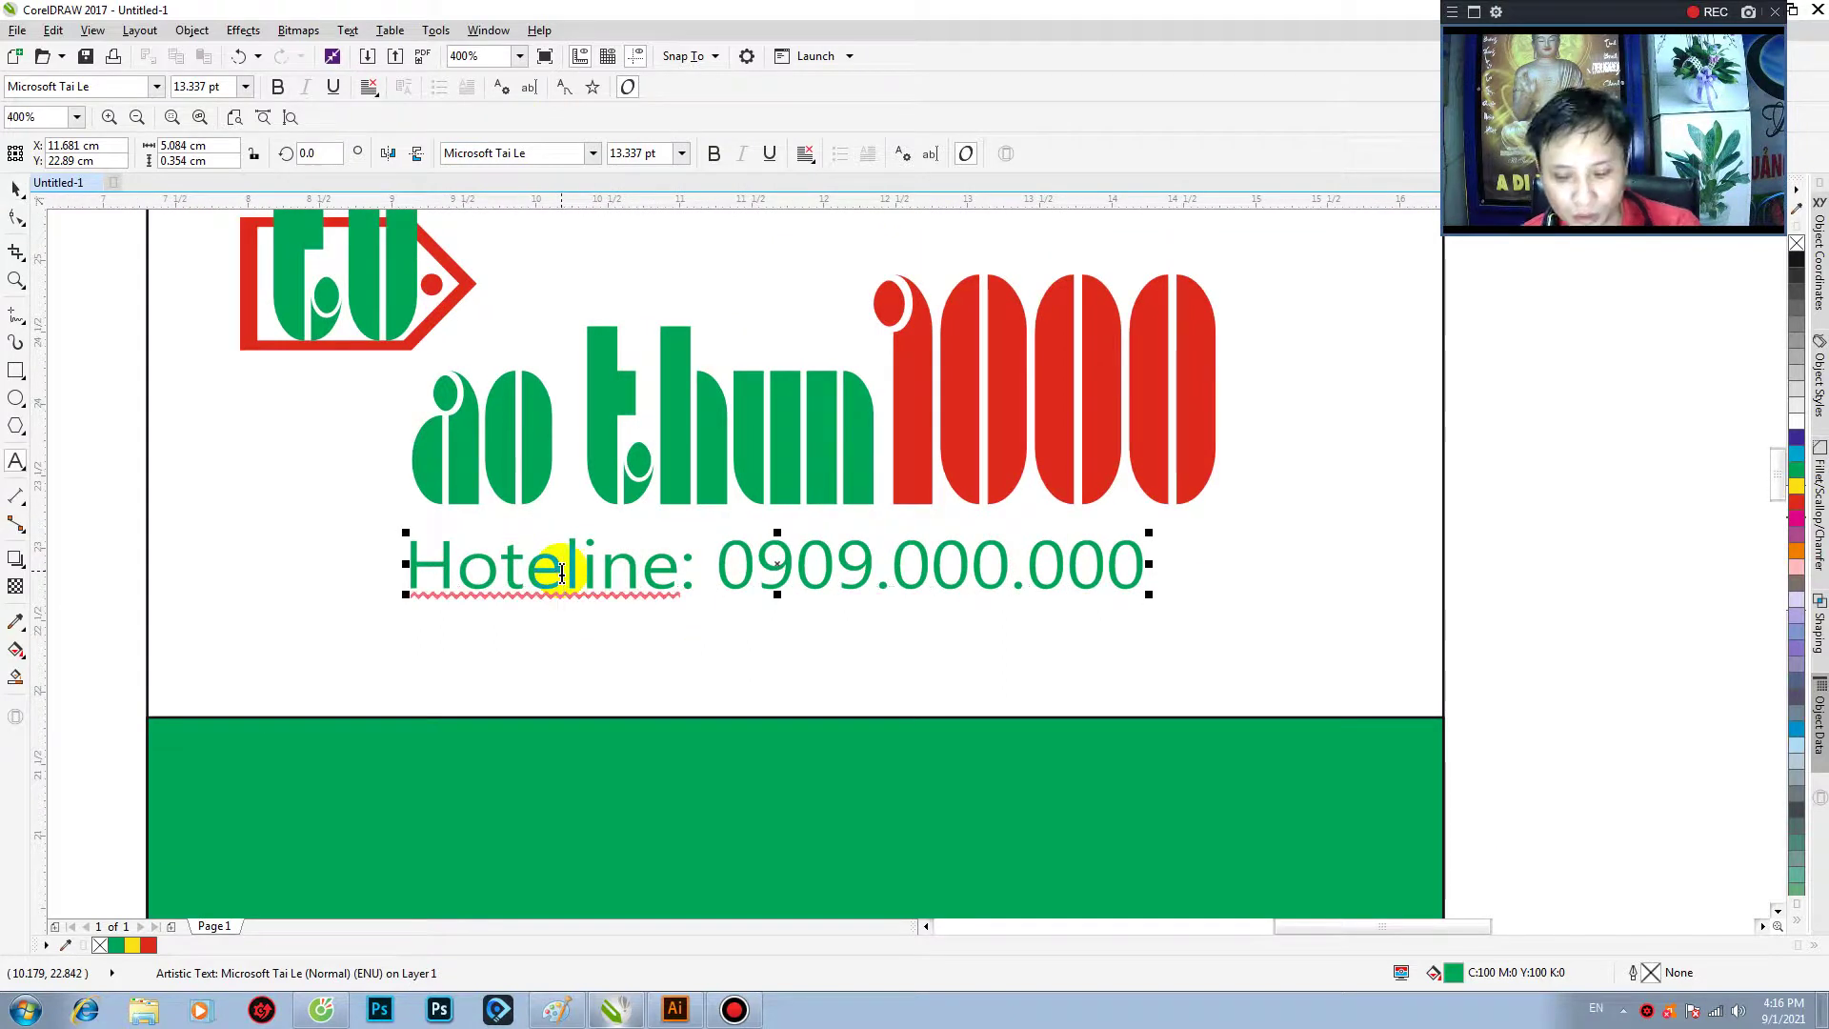
pyautogui.press('BackSpace')
pyautogui.click(17, 189)
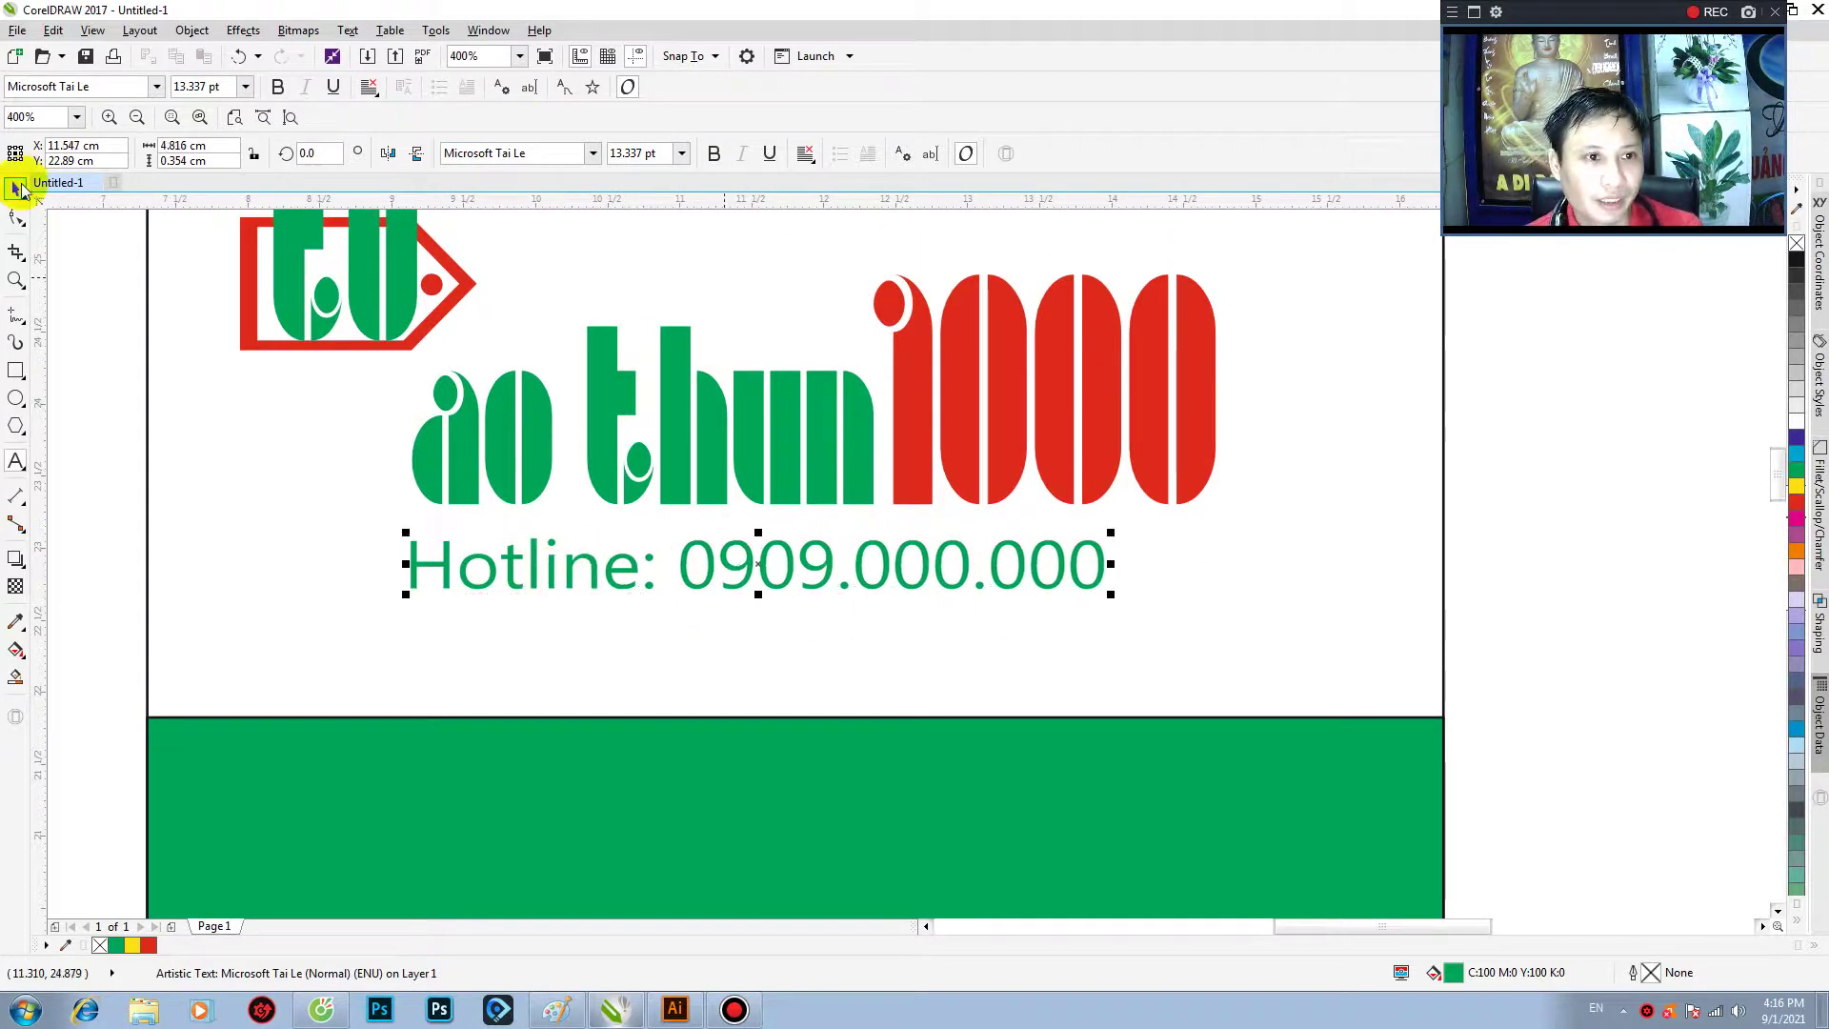
# - Scale the "Hotline" line up proportionally to 14.273 pt so it spans nearly the headline's width
pyautogui.press('F10')
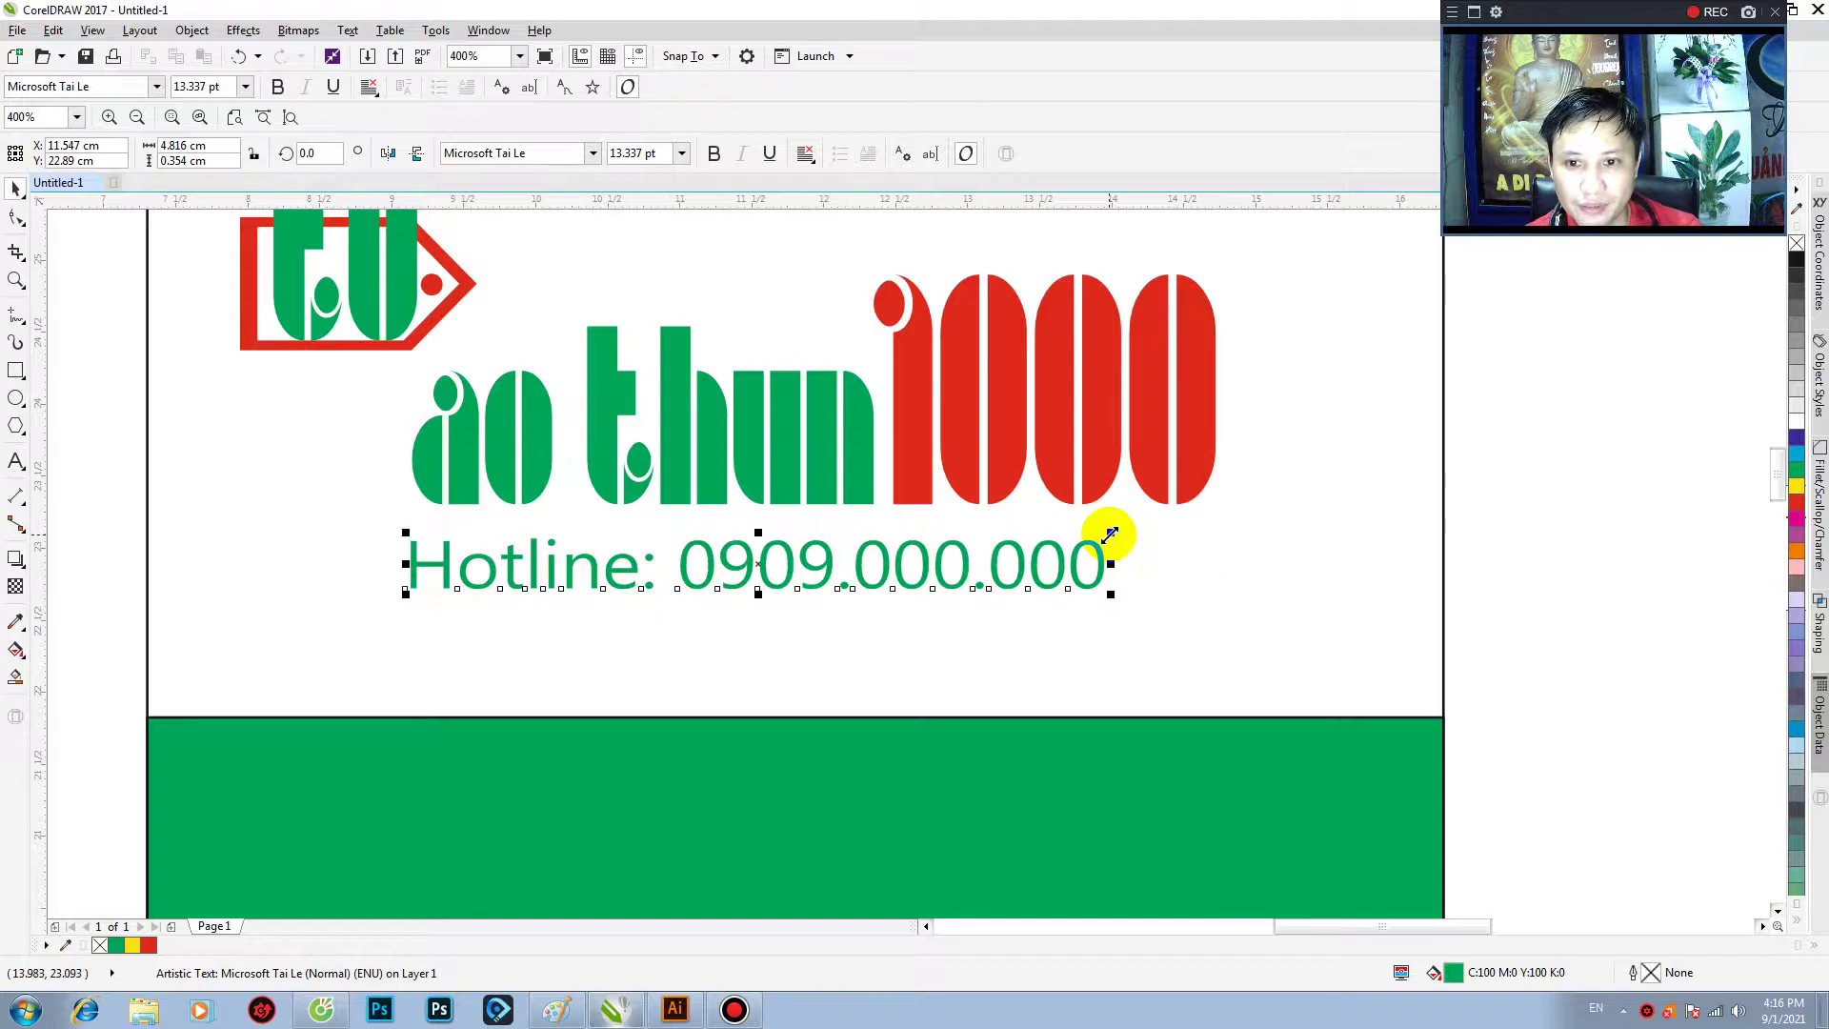
pyautogui.moveTo(1110, 535); pyautogui.dragTo(1201, 563)
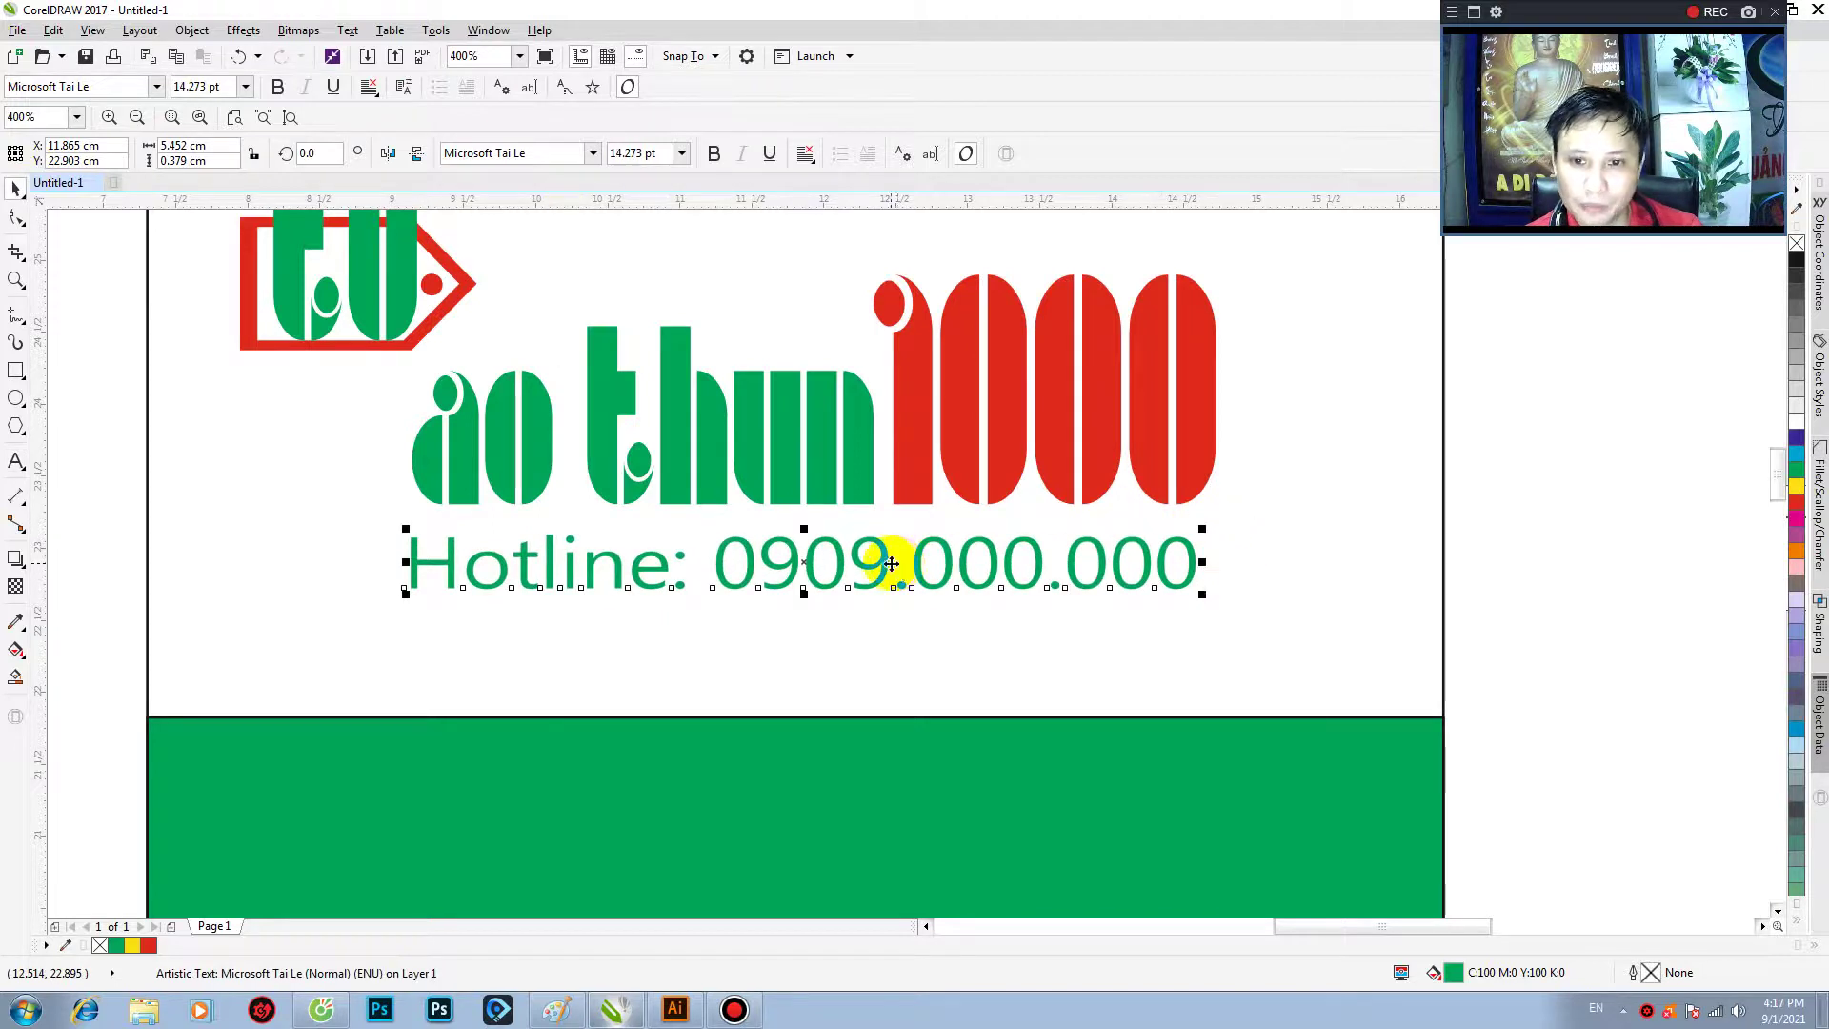
pyautogui.scroll(-1, 891, 563)
pyautogui.click(1278, 633)
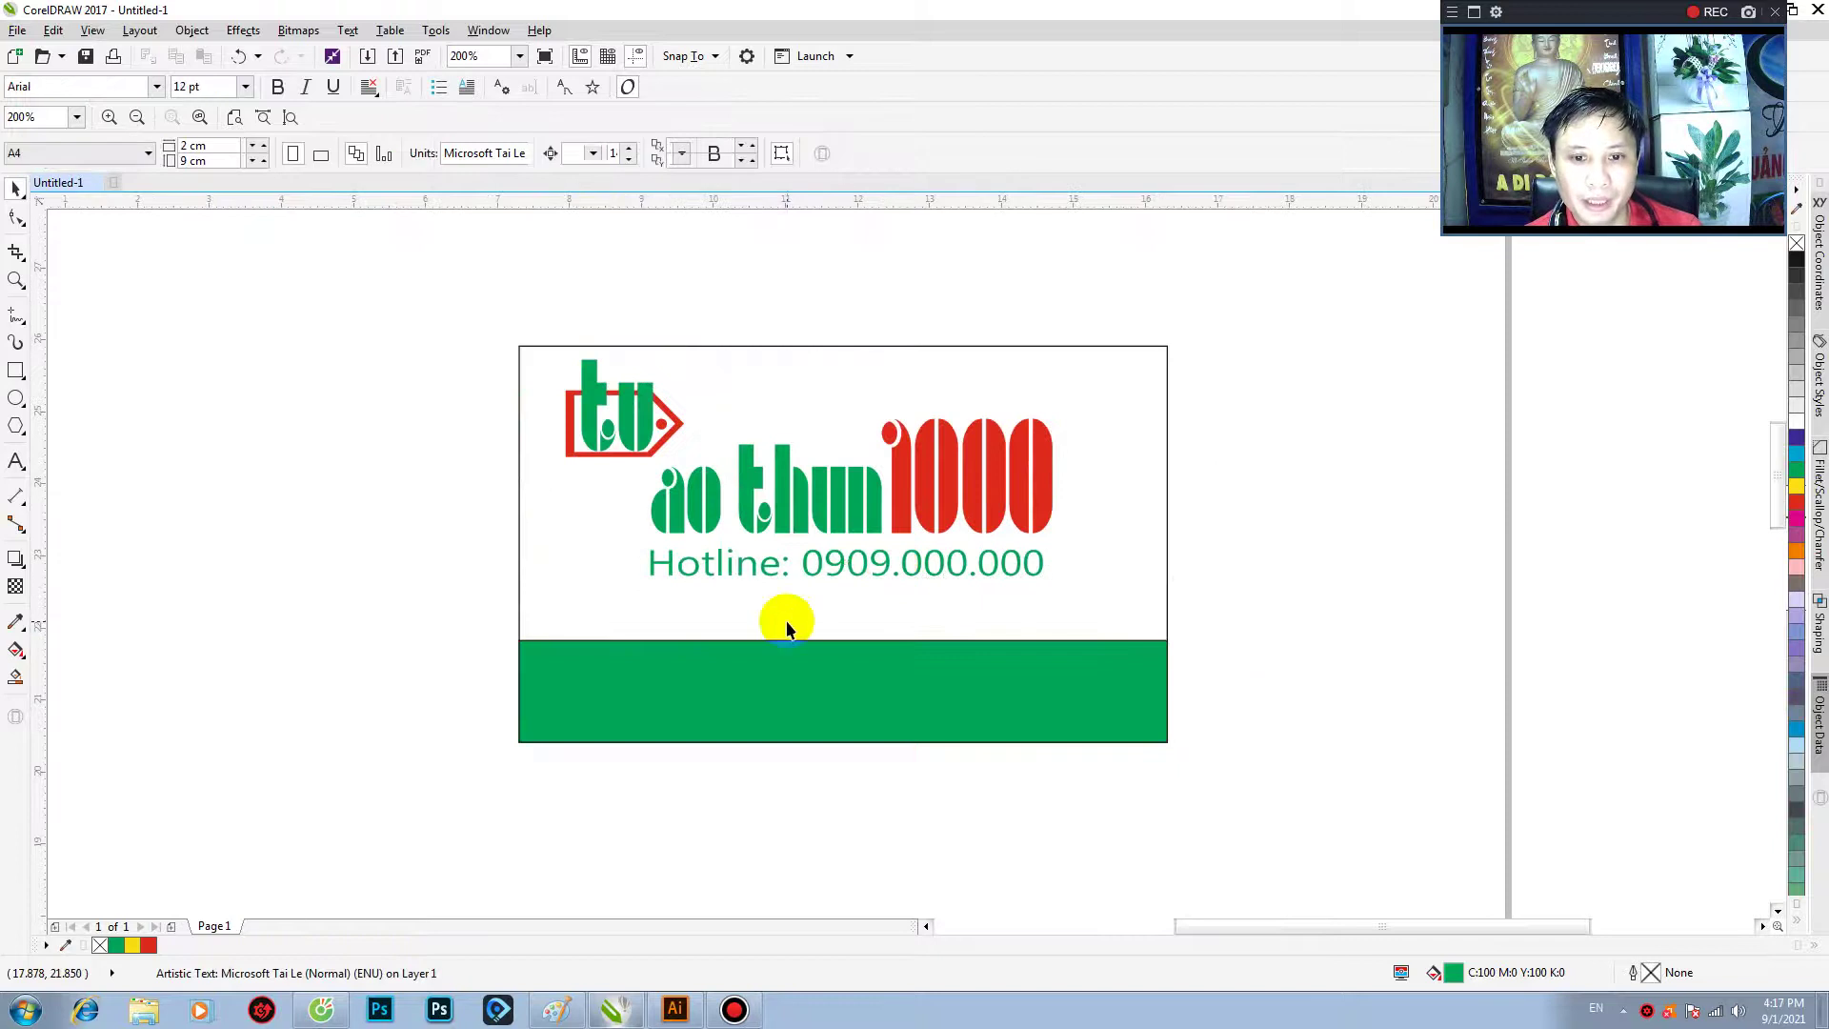
pyautogui.click(845, 568)
pyautogui.doubleClick(845, 568)
pyautogui.click(743, 674)
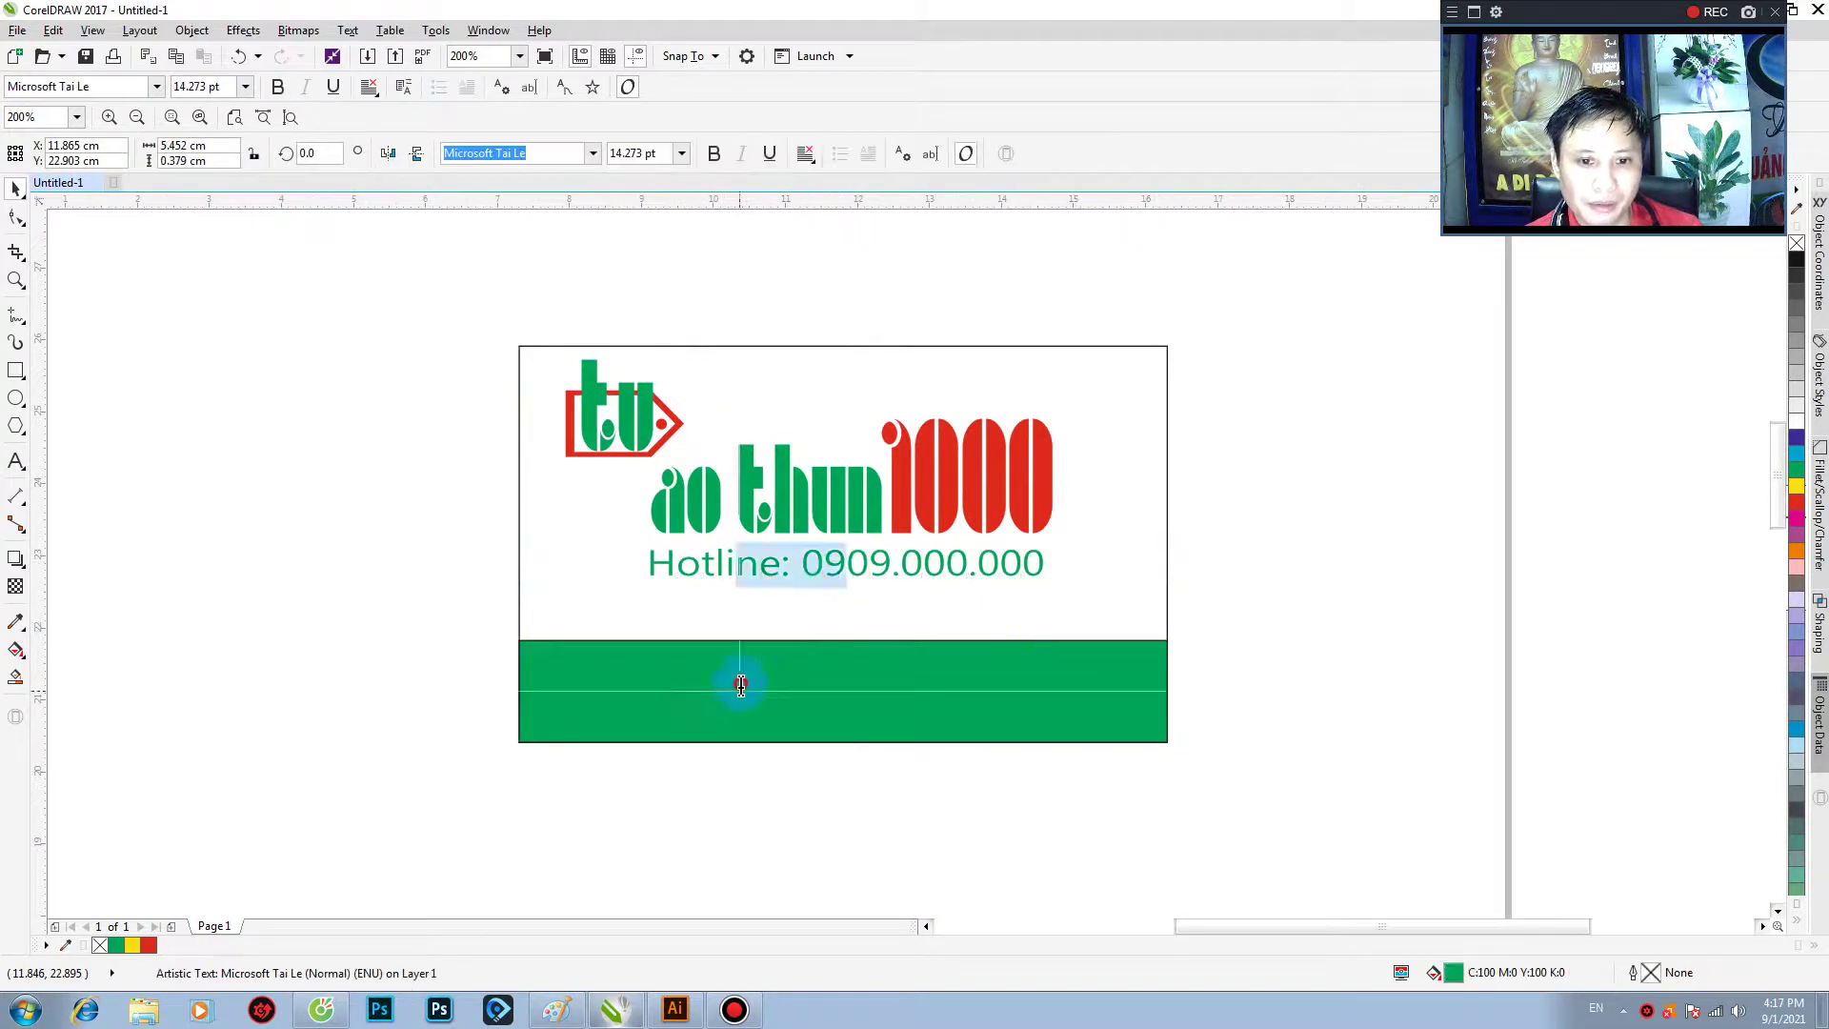
pyautogui.press('Escape')
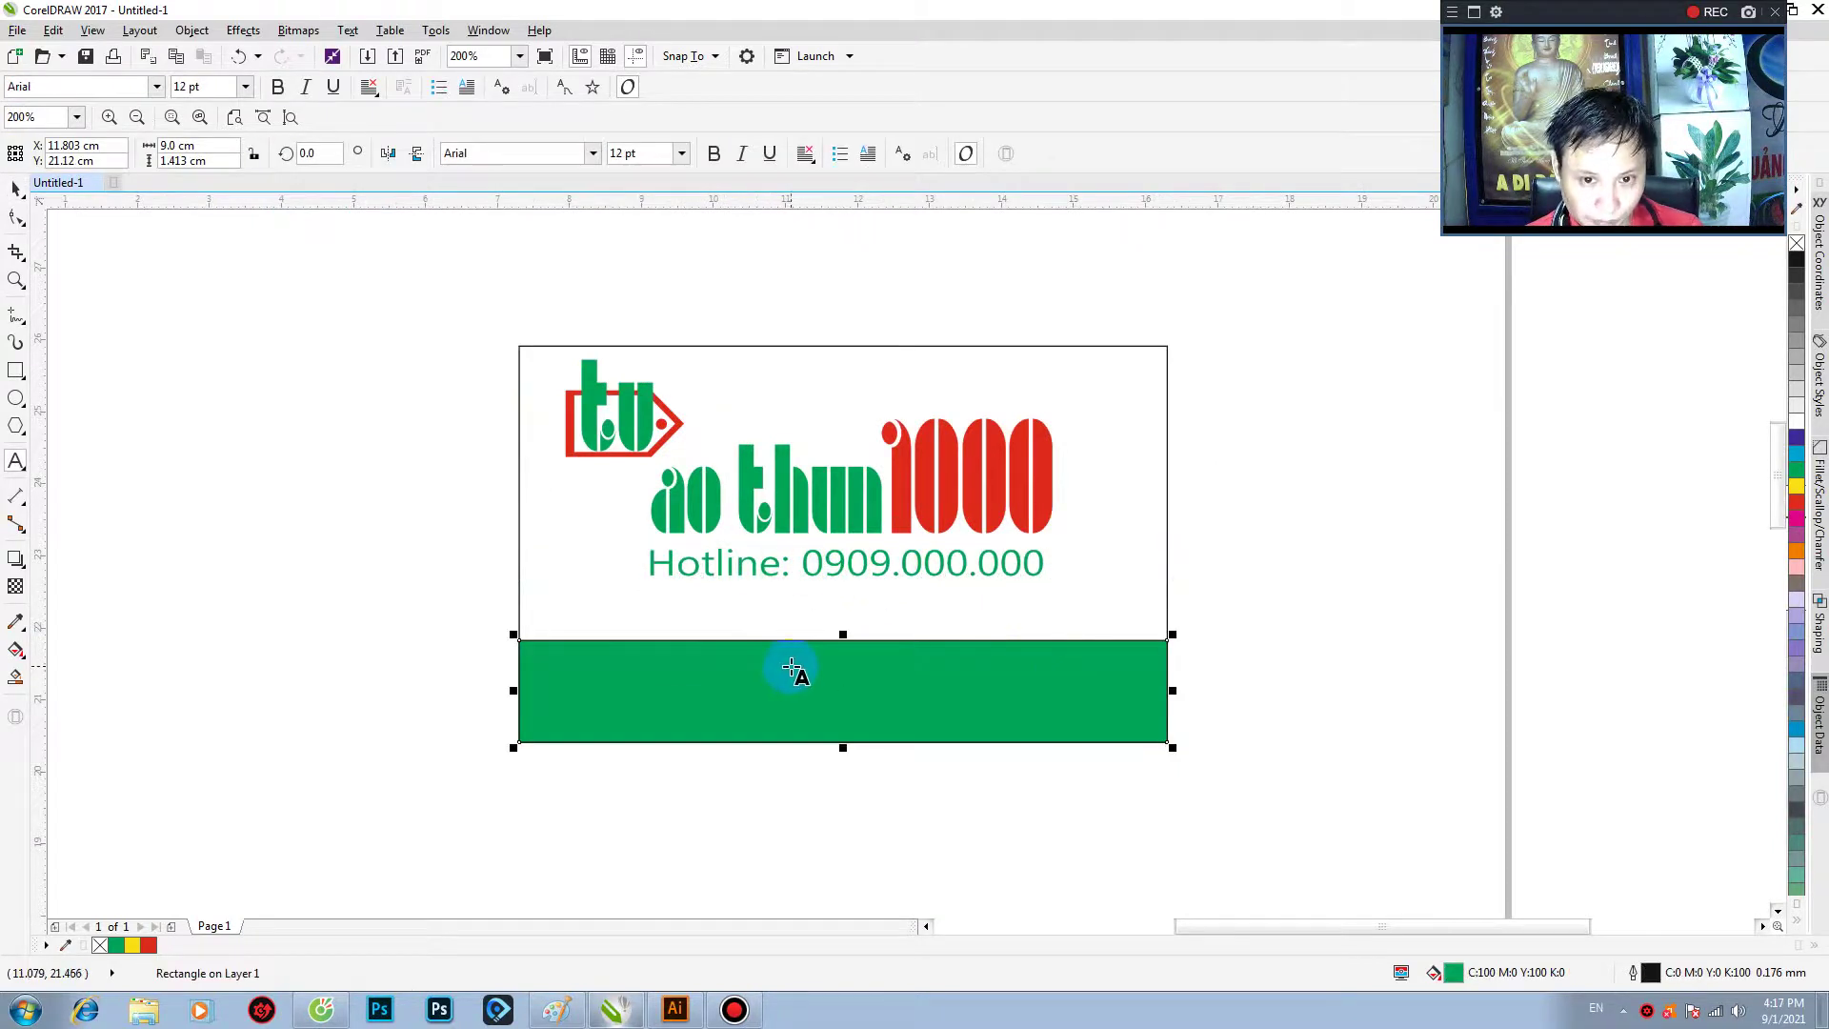
pyautogui.click(16, 187)
# - Copy the "Hotline" line onto the upper part of the green strip and fill the copy with white
pyautogui.click(821, 568)
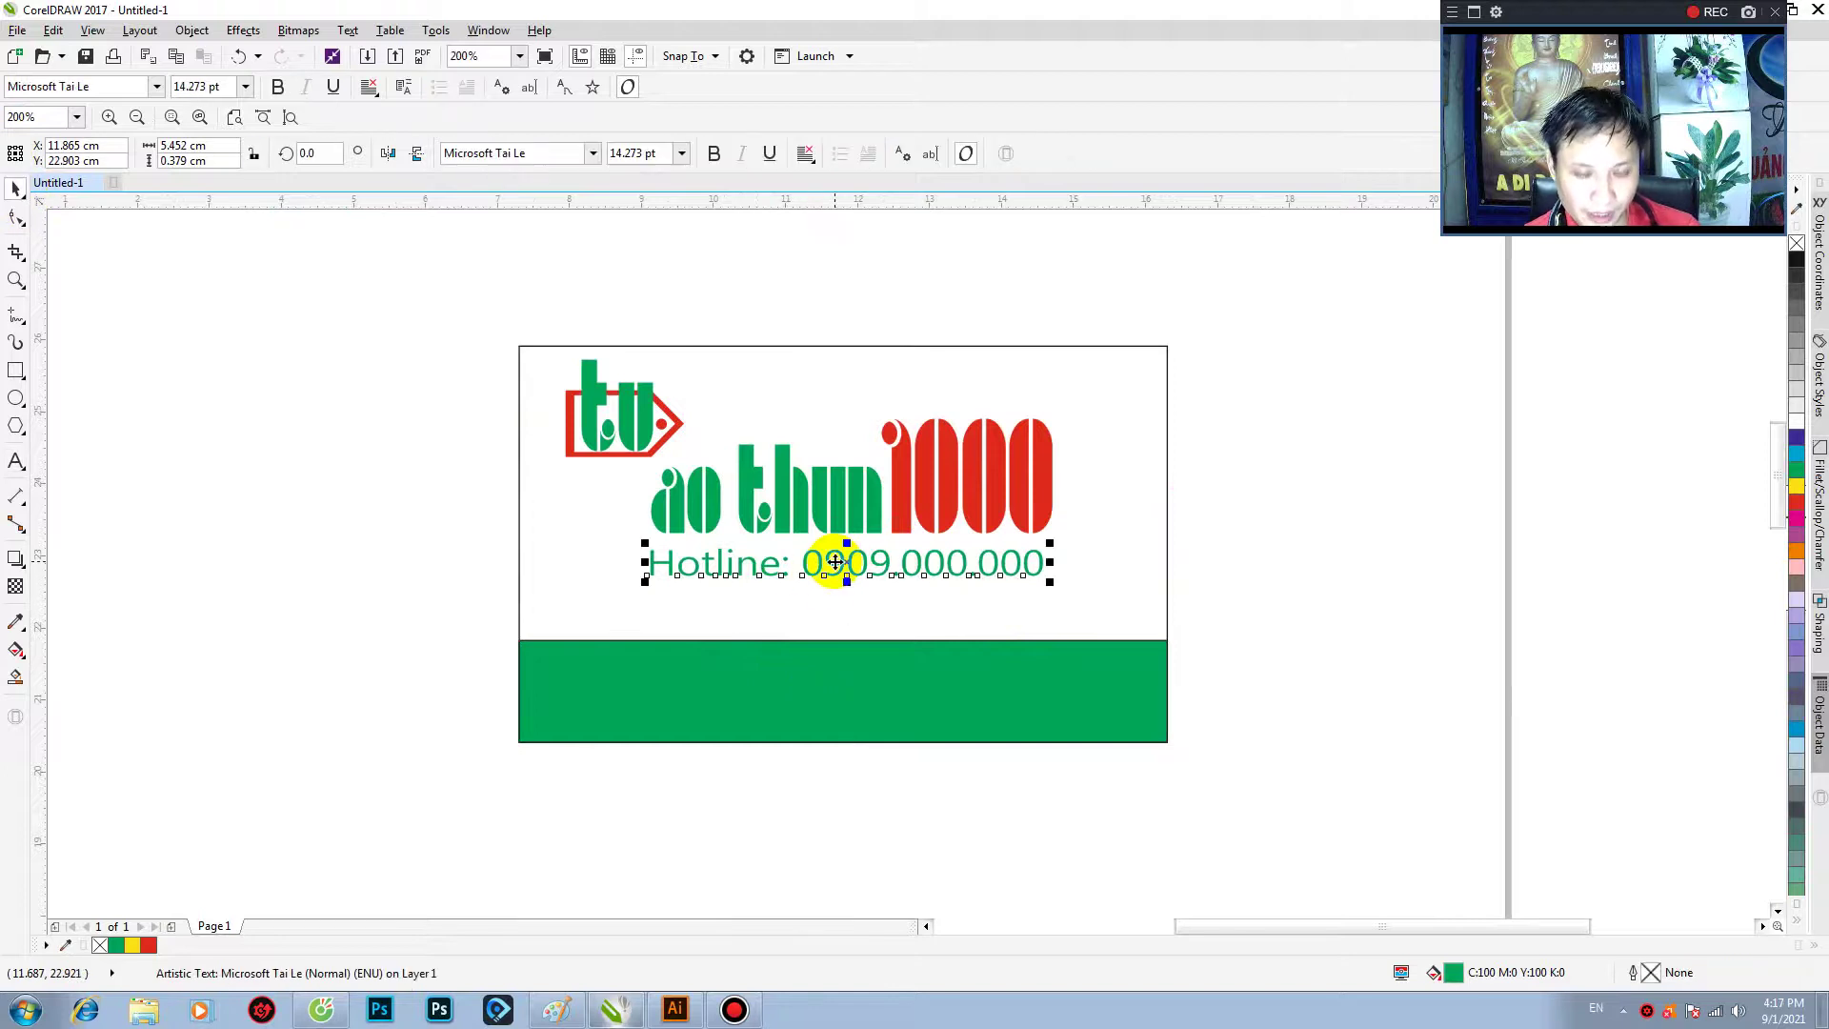
pyautogui.moveTo(835, 562); pyautogui.dragTo(735, 664)
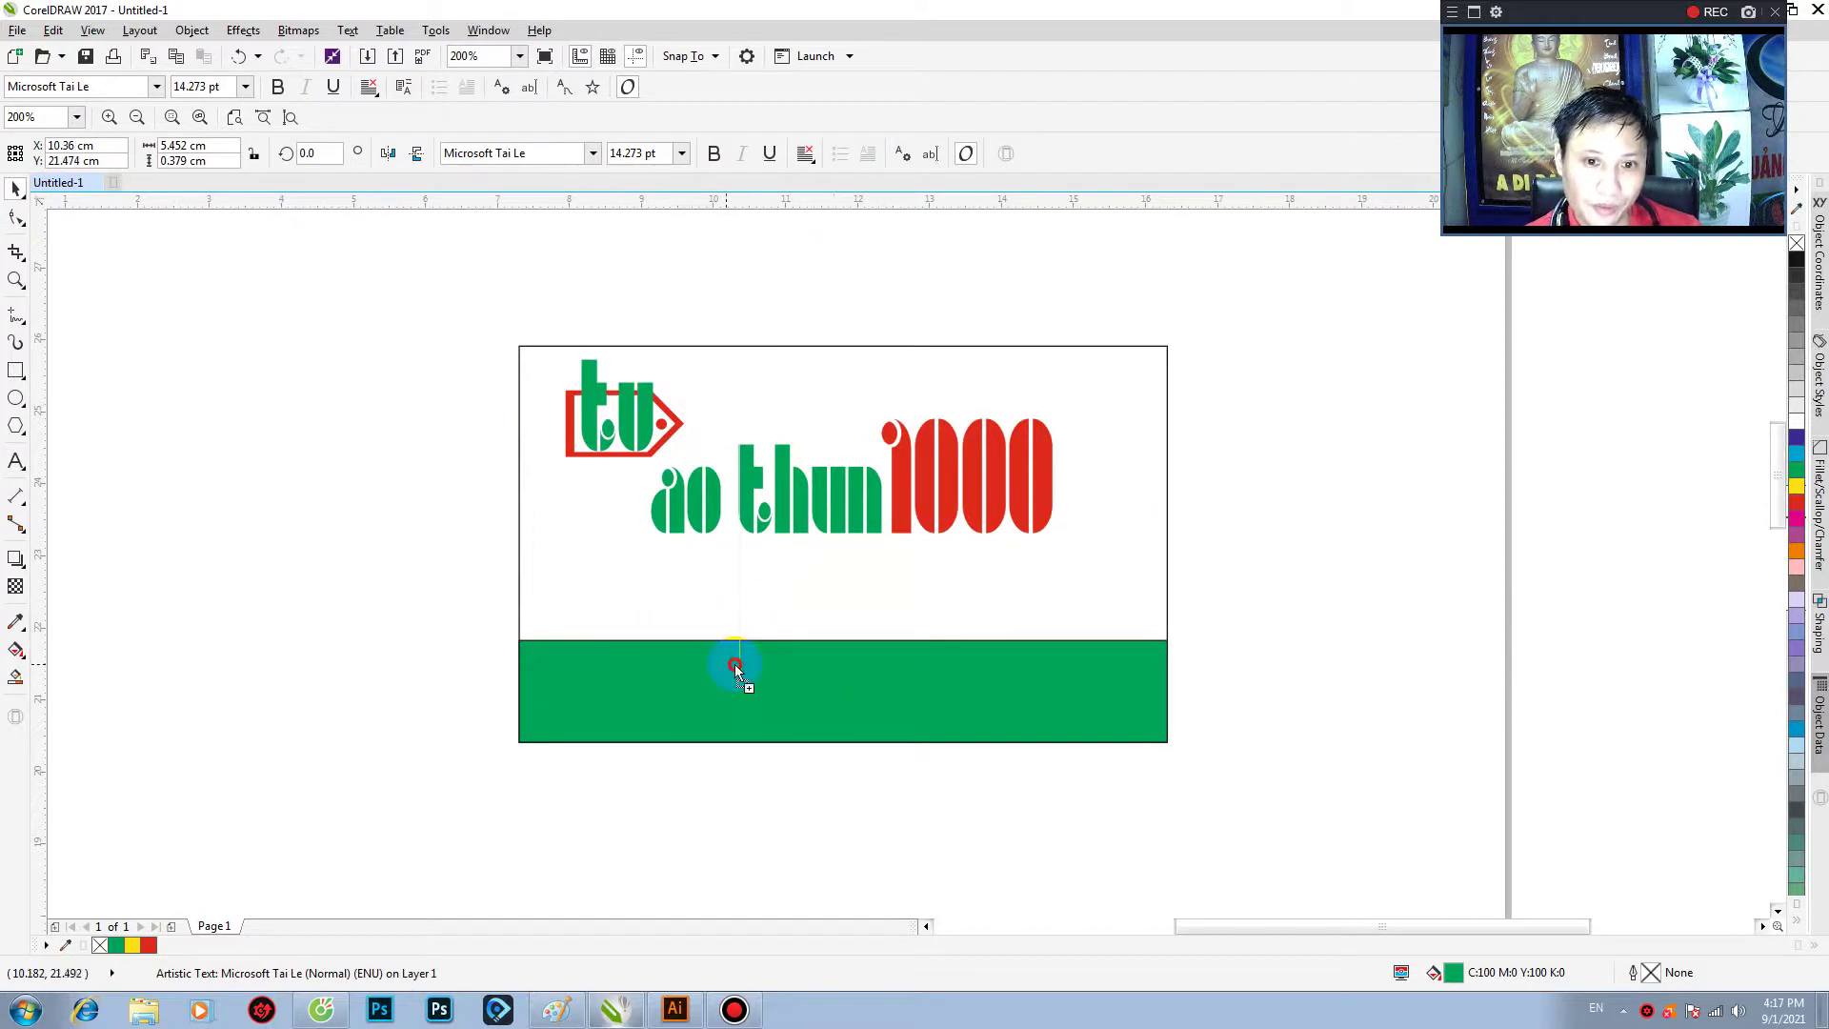
pyautogui.rightClick(734, 665)
pyautogui.click(1795, 428)
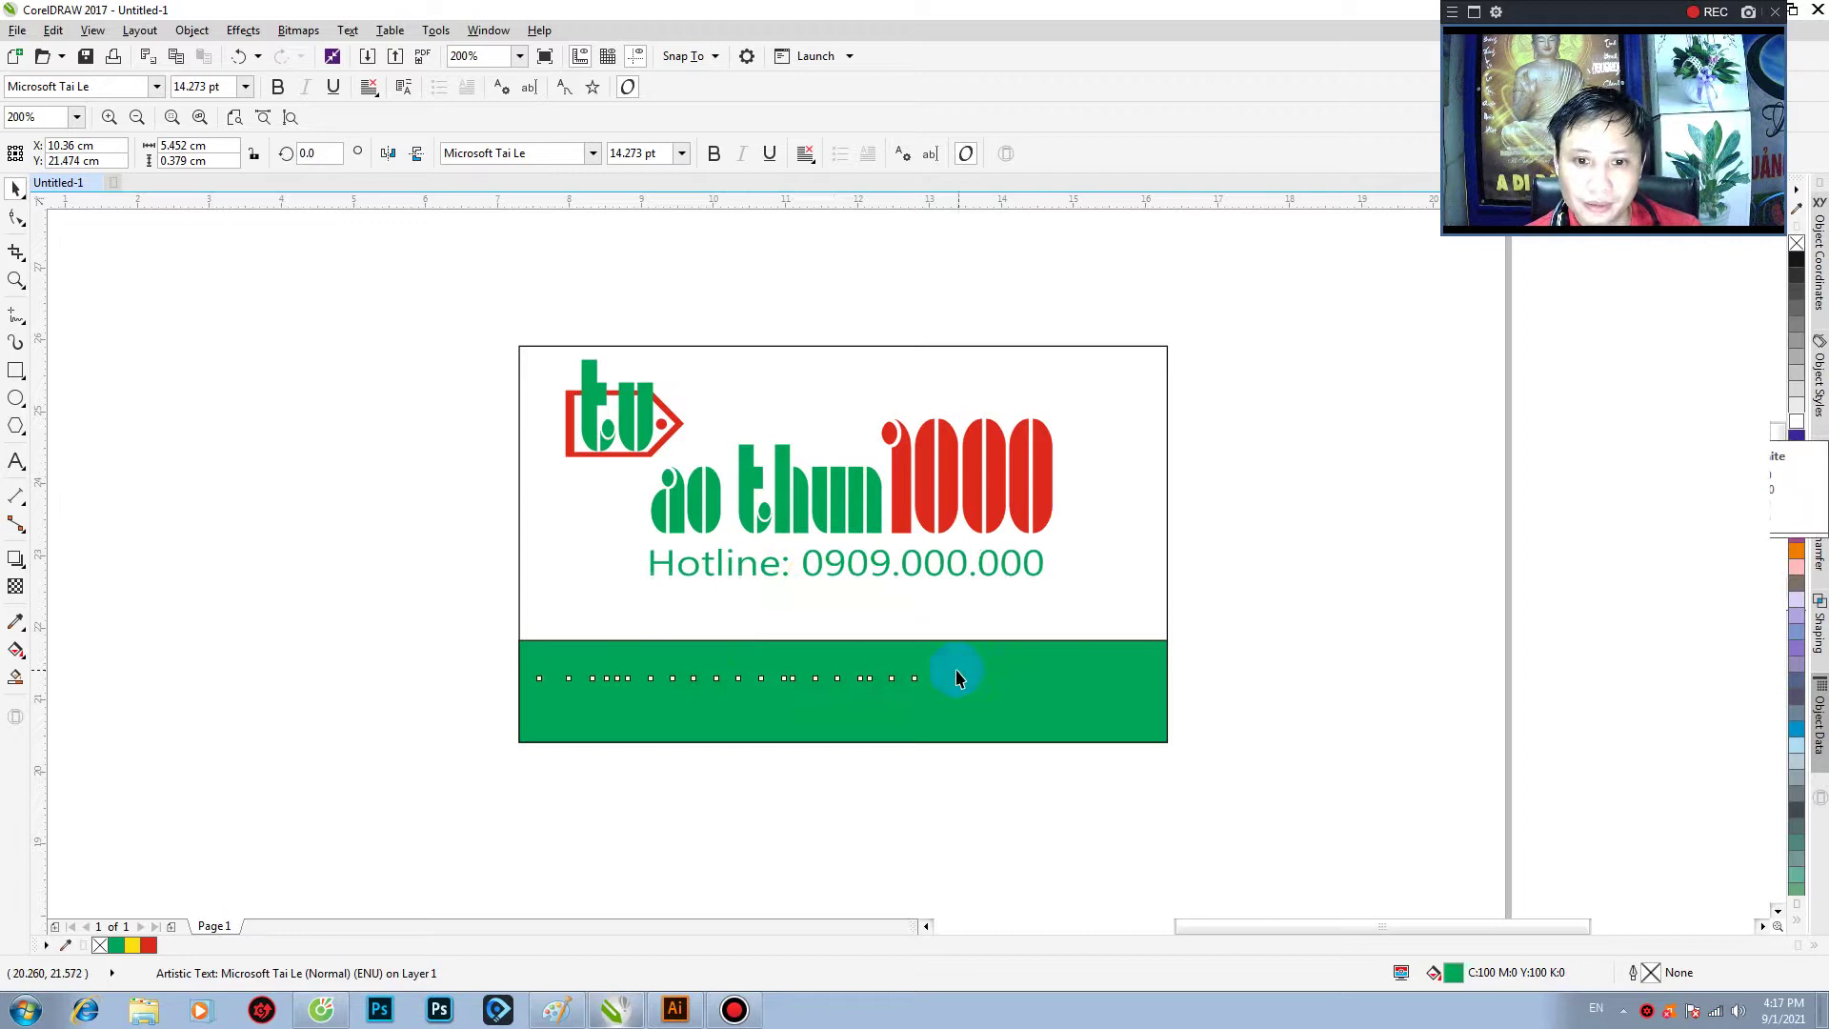
# - Replace the white copy's text on the green strip with "CÔNG TY TNHH TM DV THIÊN PHÁT"
pyautogui.doubleClick(819, 672)
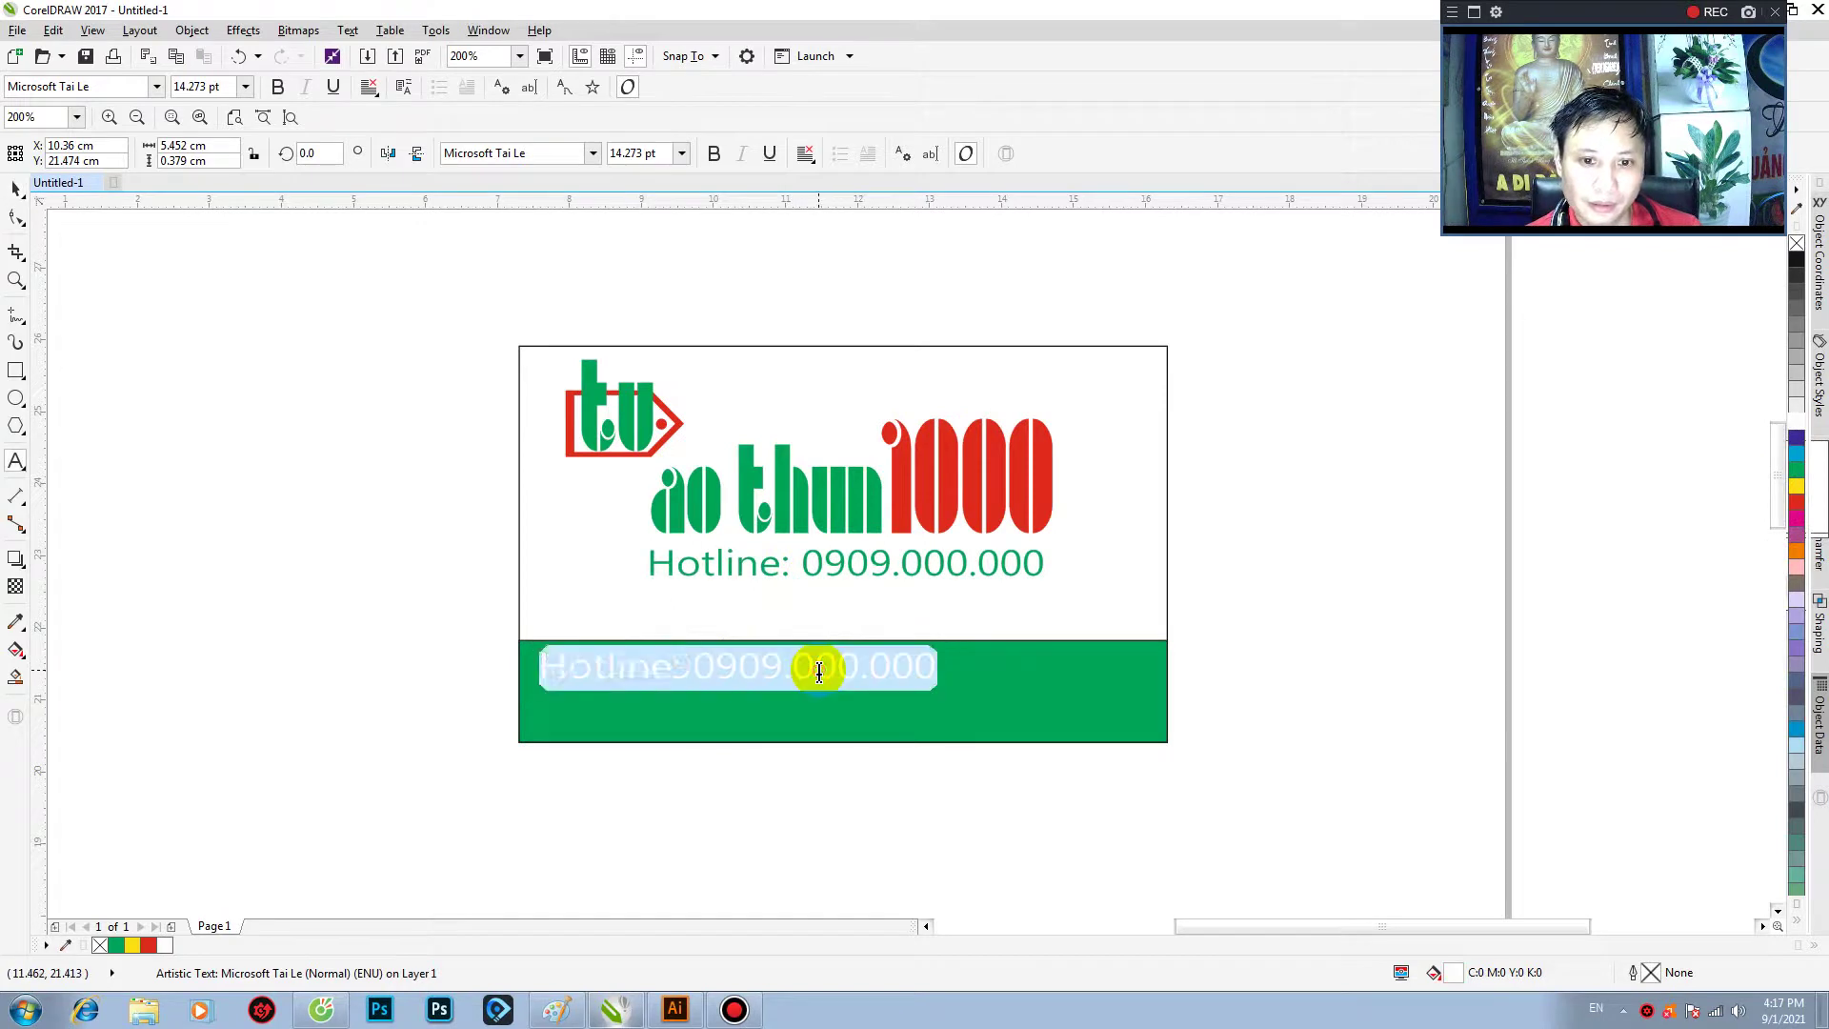
pyautogui.write('C')
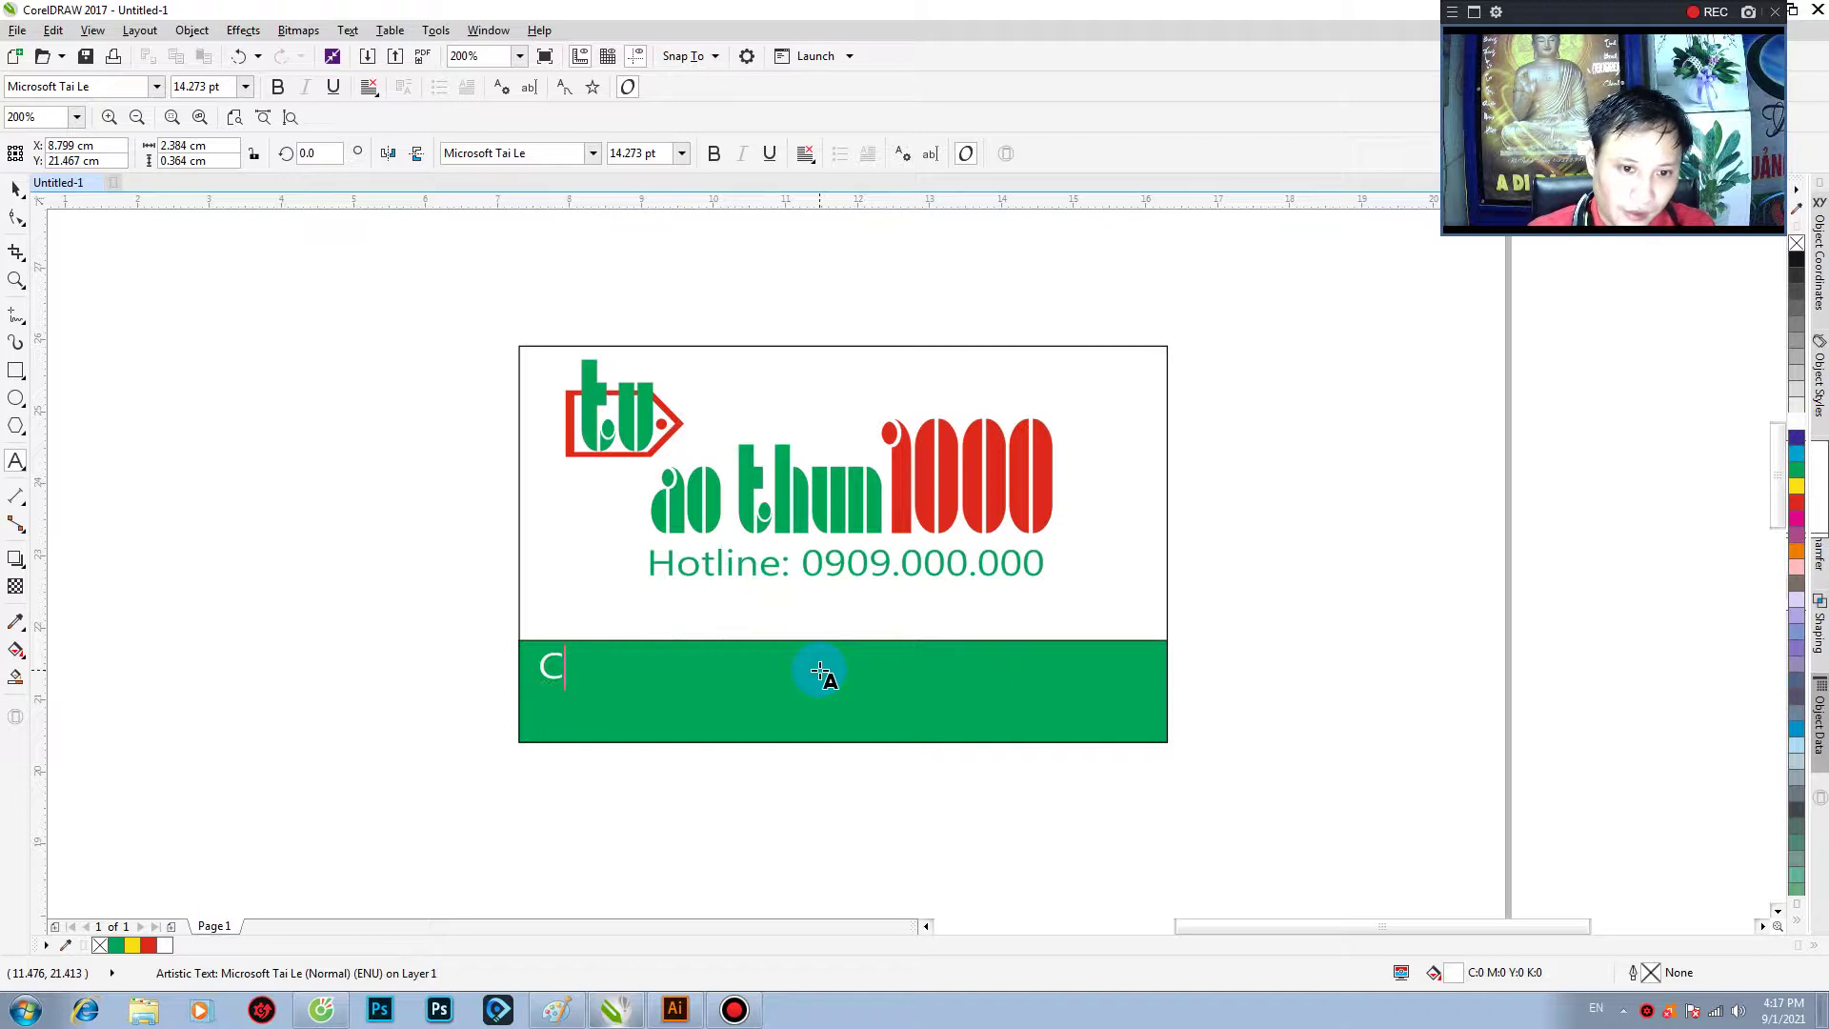
pyautogui.write('TY T')
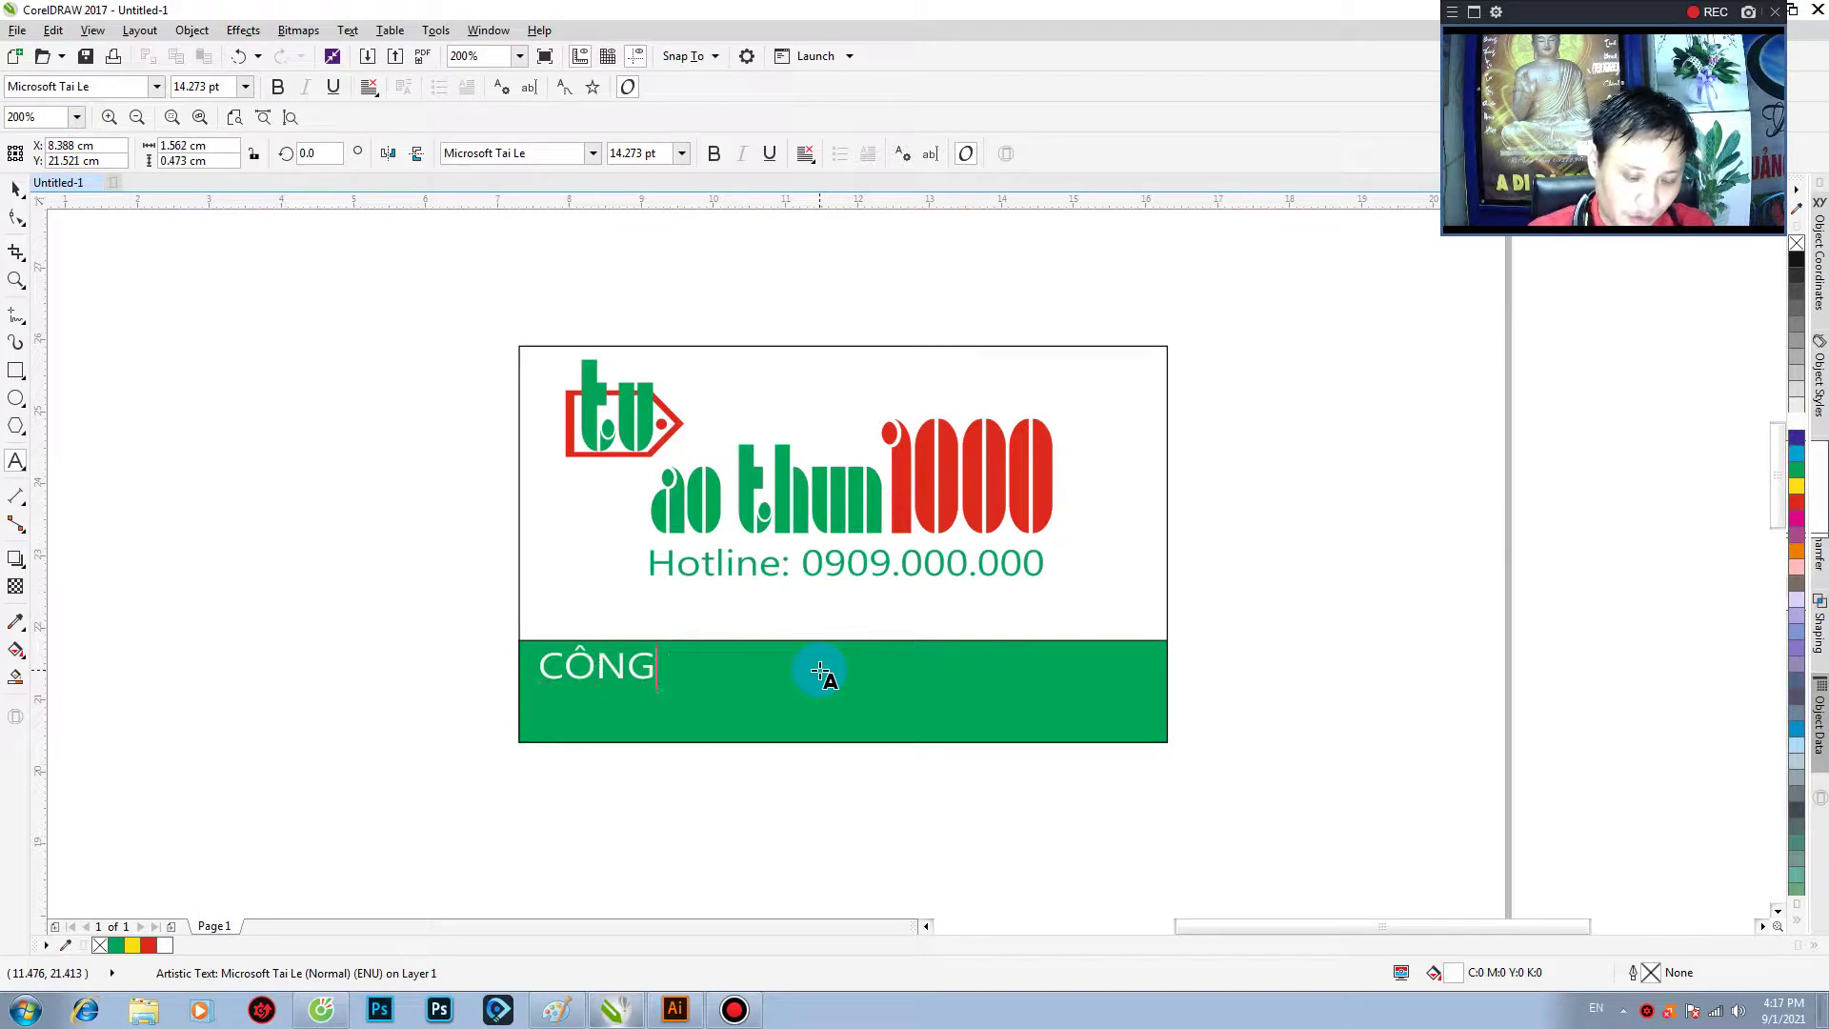
pyautogui.write('NH')
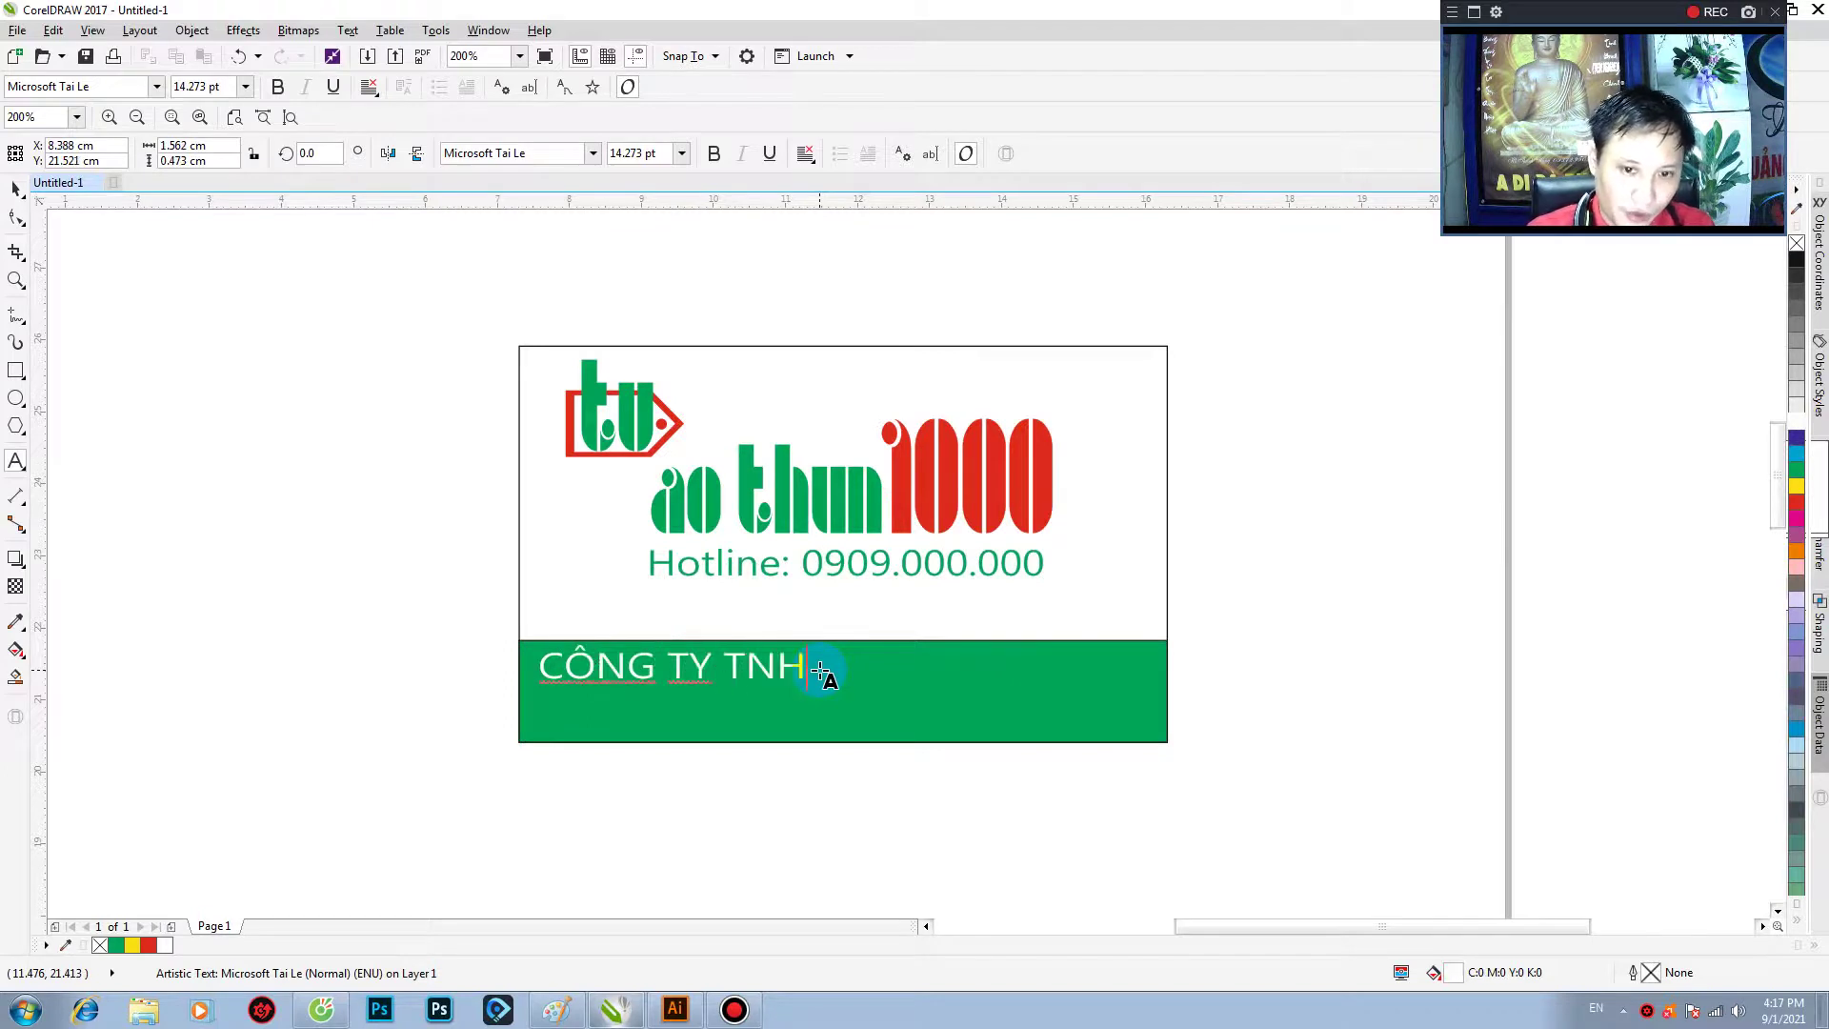
pyautogui.write('H')
pyautogui.write(' T')
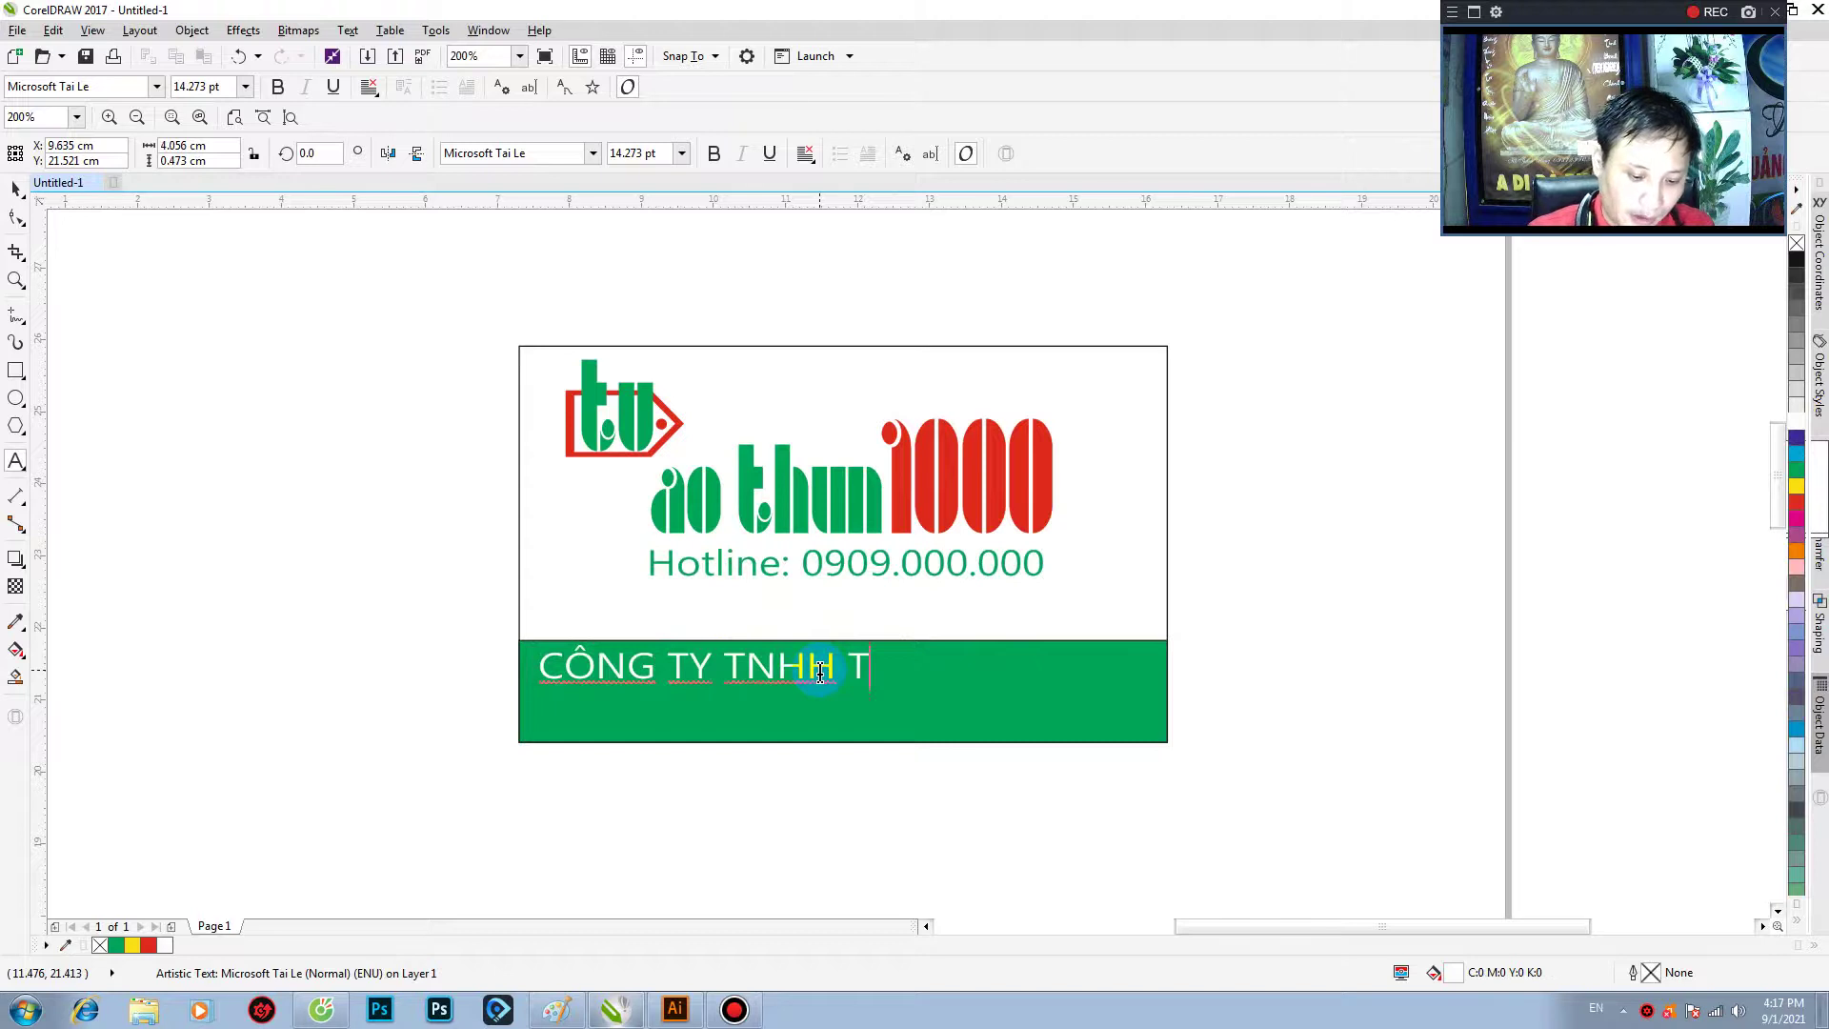
pyautogui.write('M DV ')
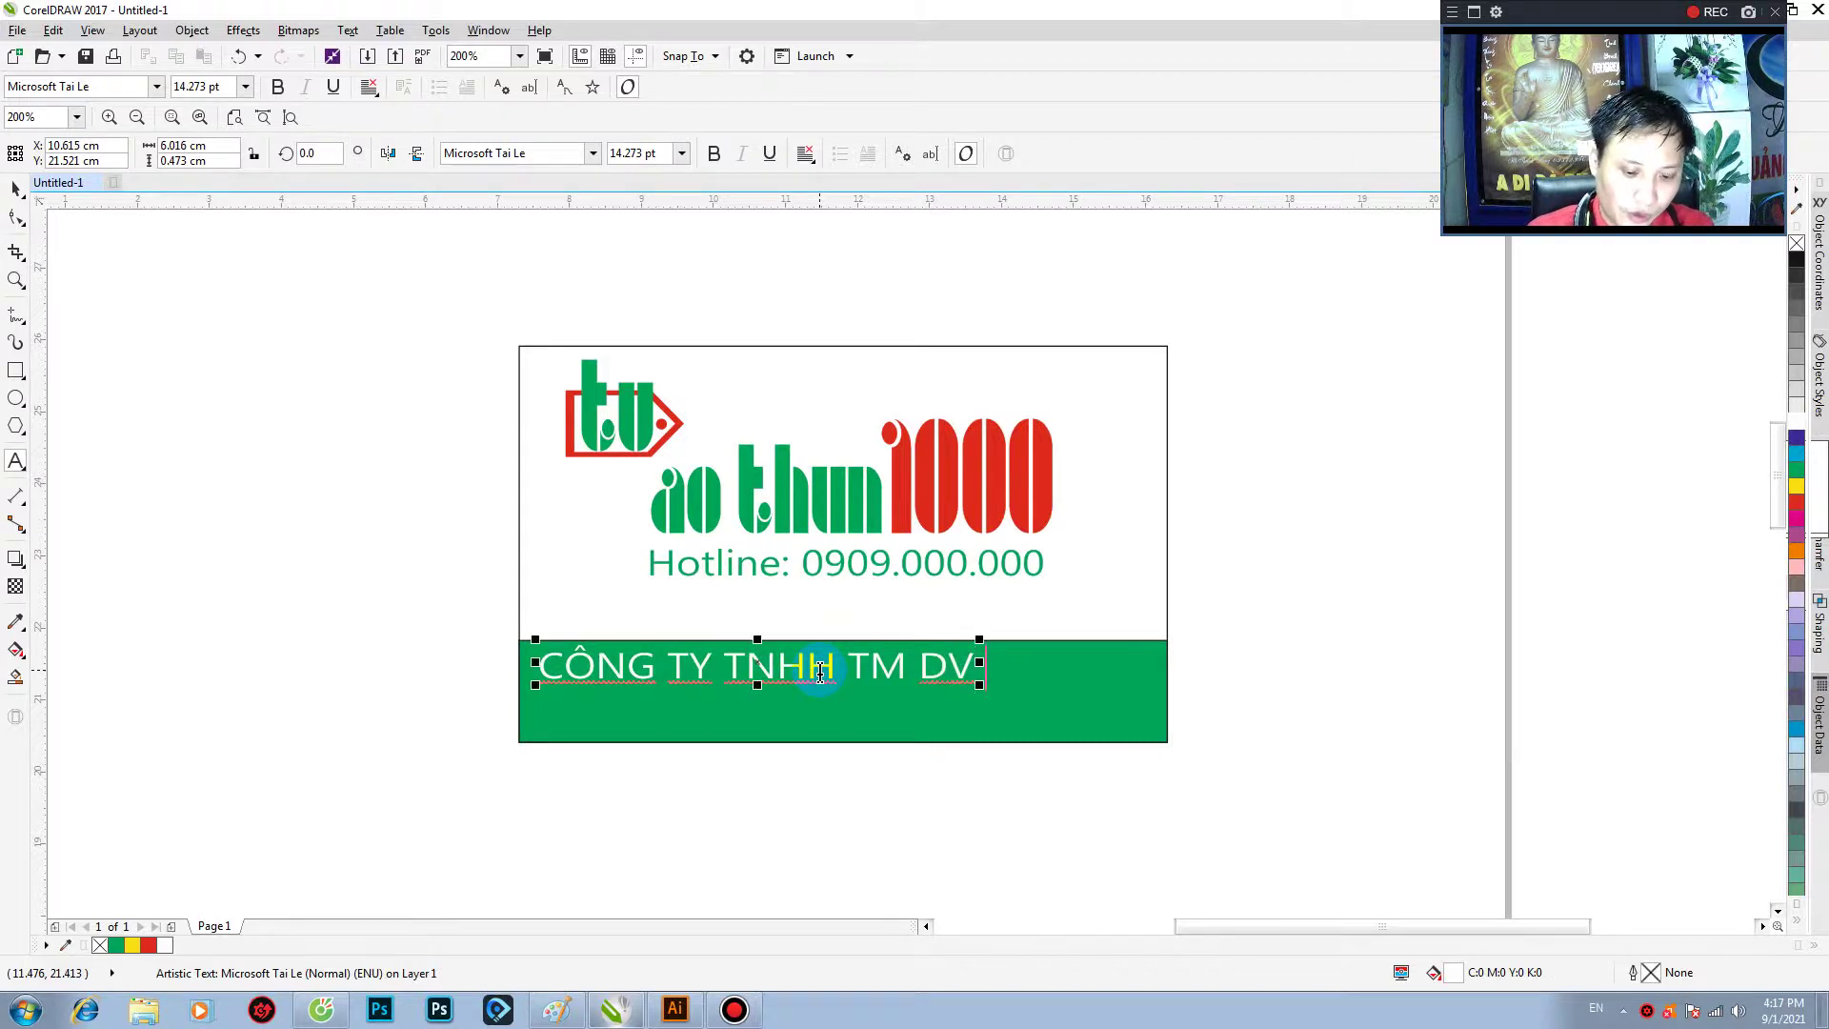
pyautogui.write('THIÊN')
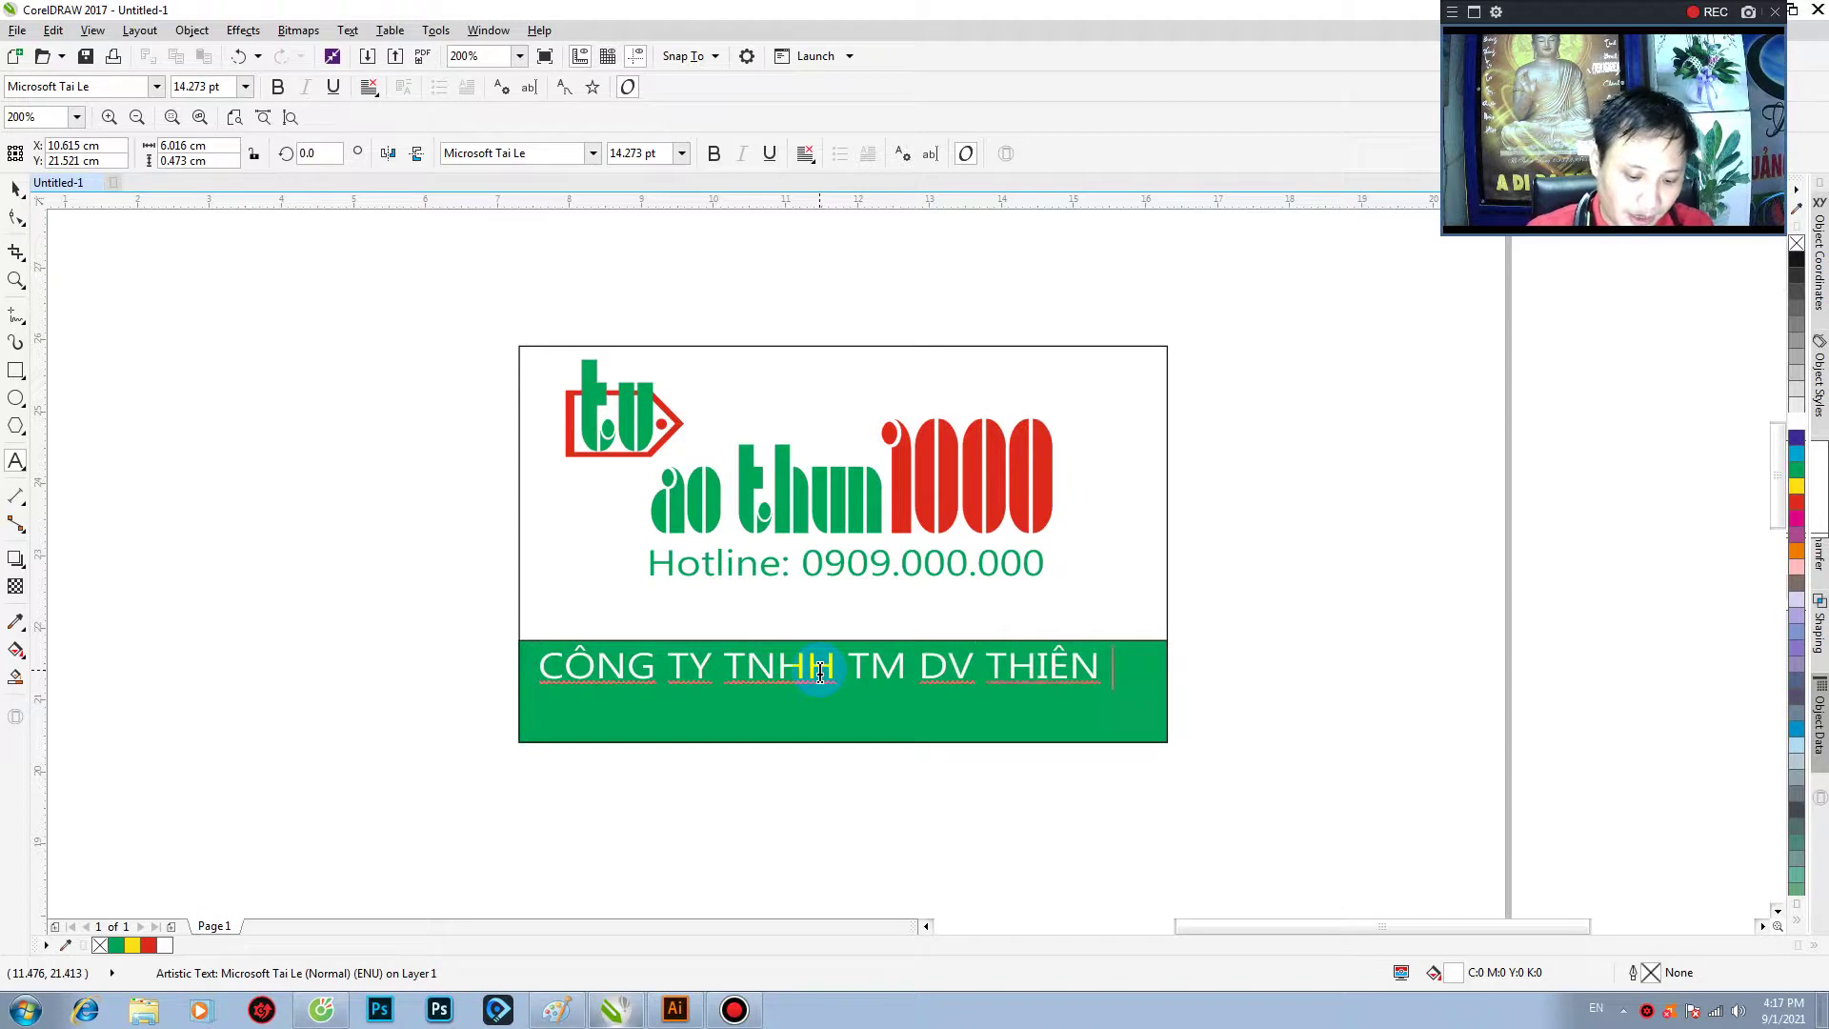
pyautogui.write(' PHA')
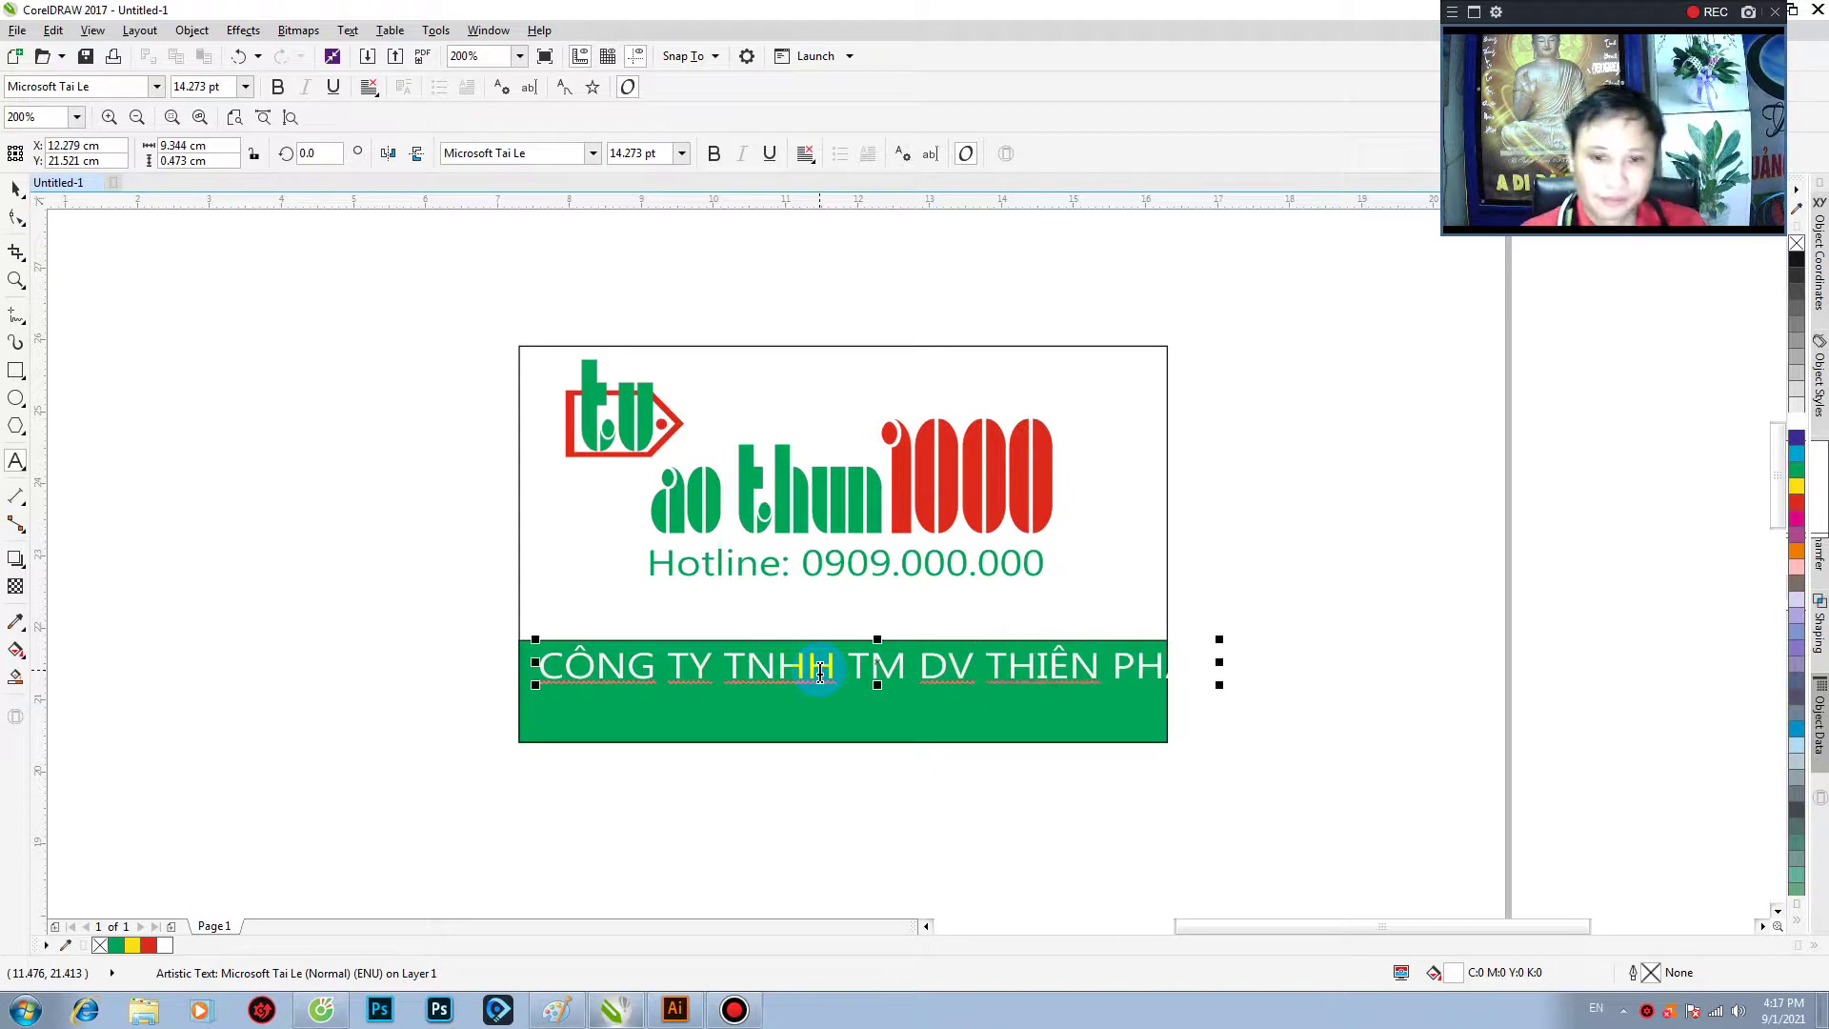
pyautogui.click(17, 189)
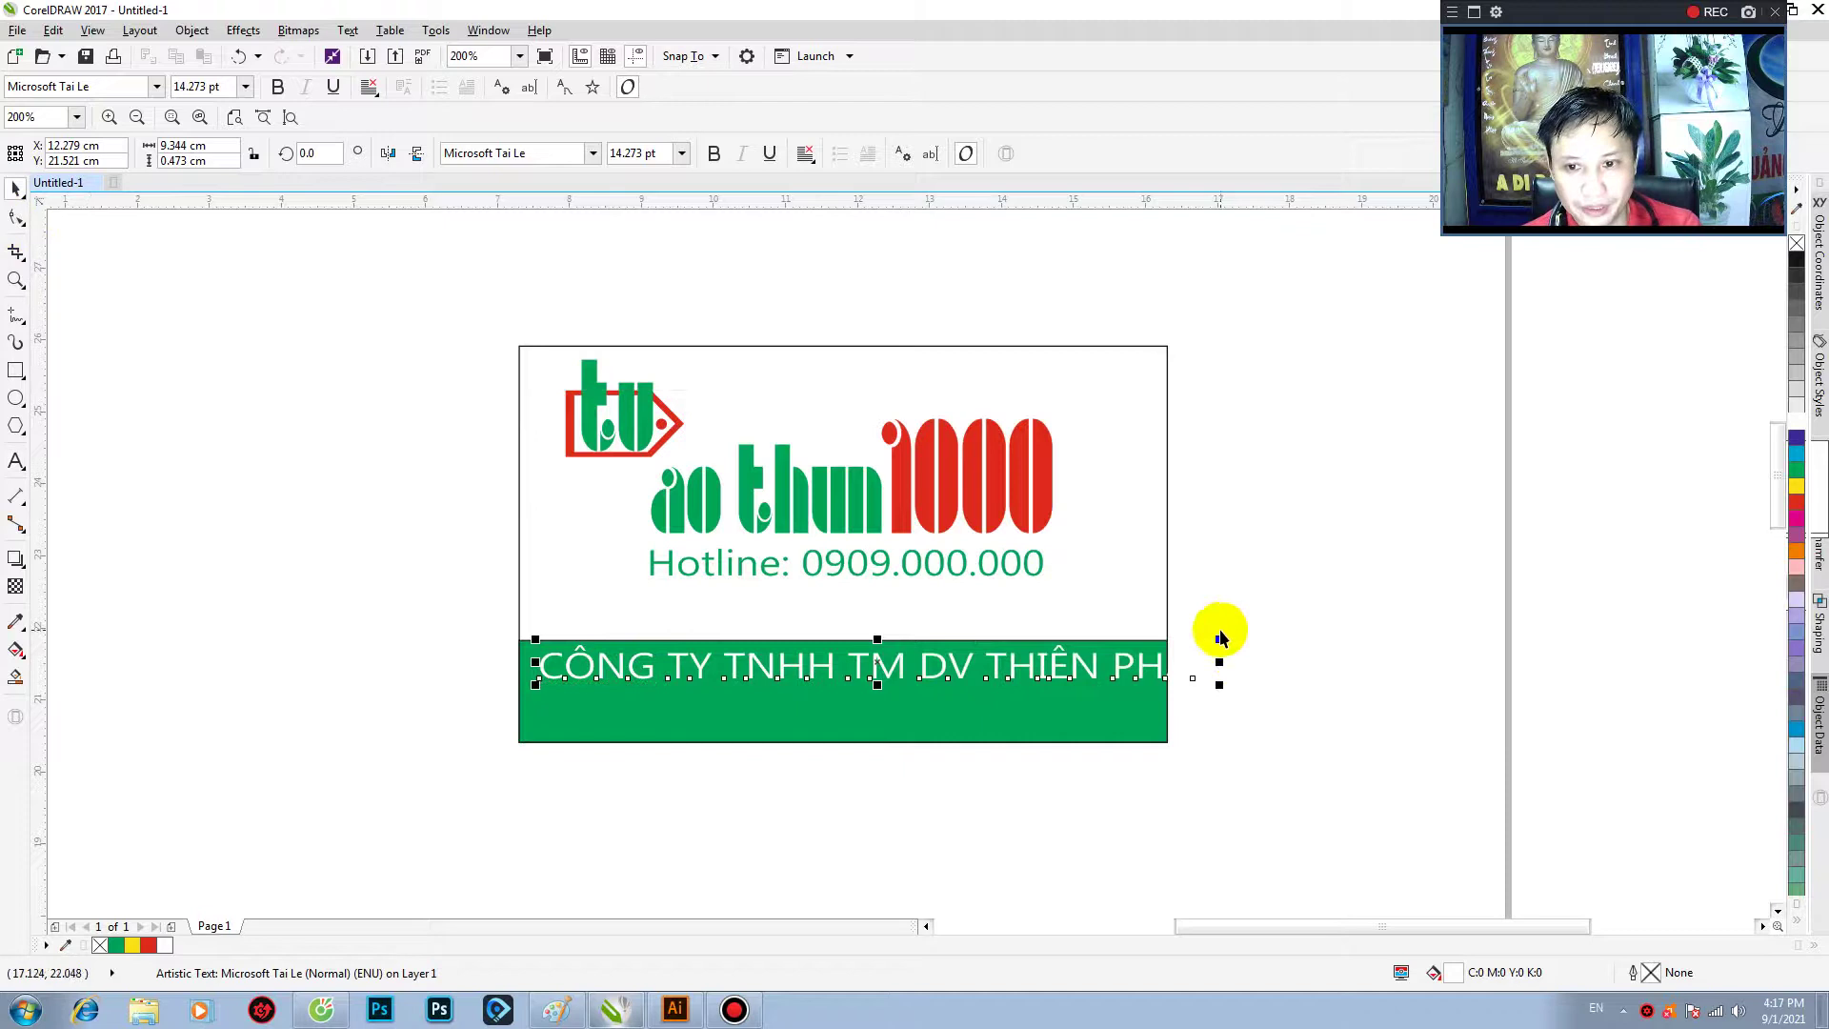
# - Scale the company name down to 10.87 pt and position it inside the green strip near its upper edge
pyautogui.moveTo(1218, 637); pyautogui.dragTo(1065, 610)
pyautogui.scroll(-1, 811, 698)
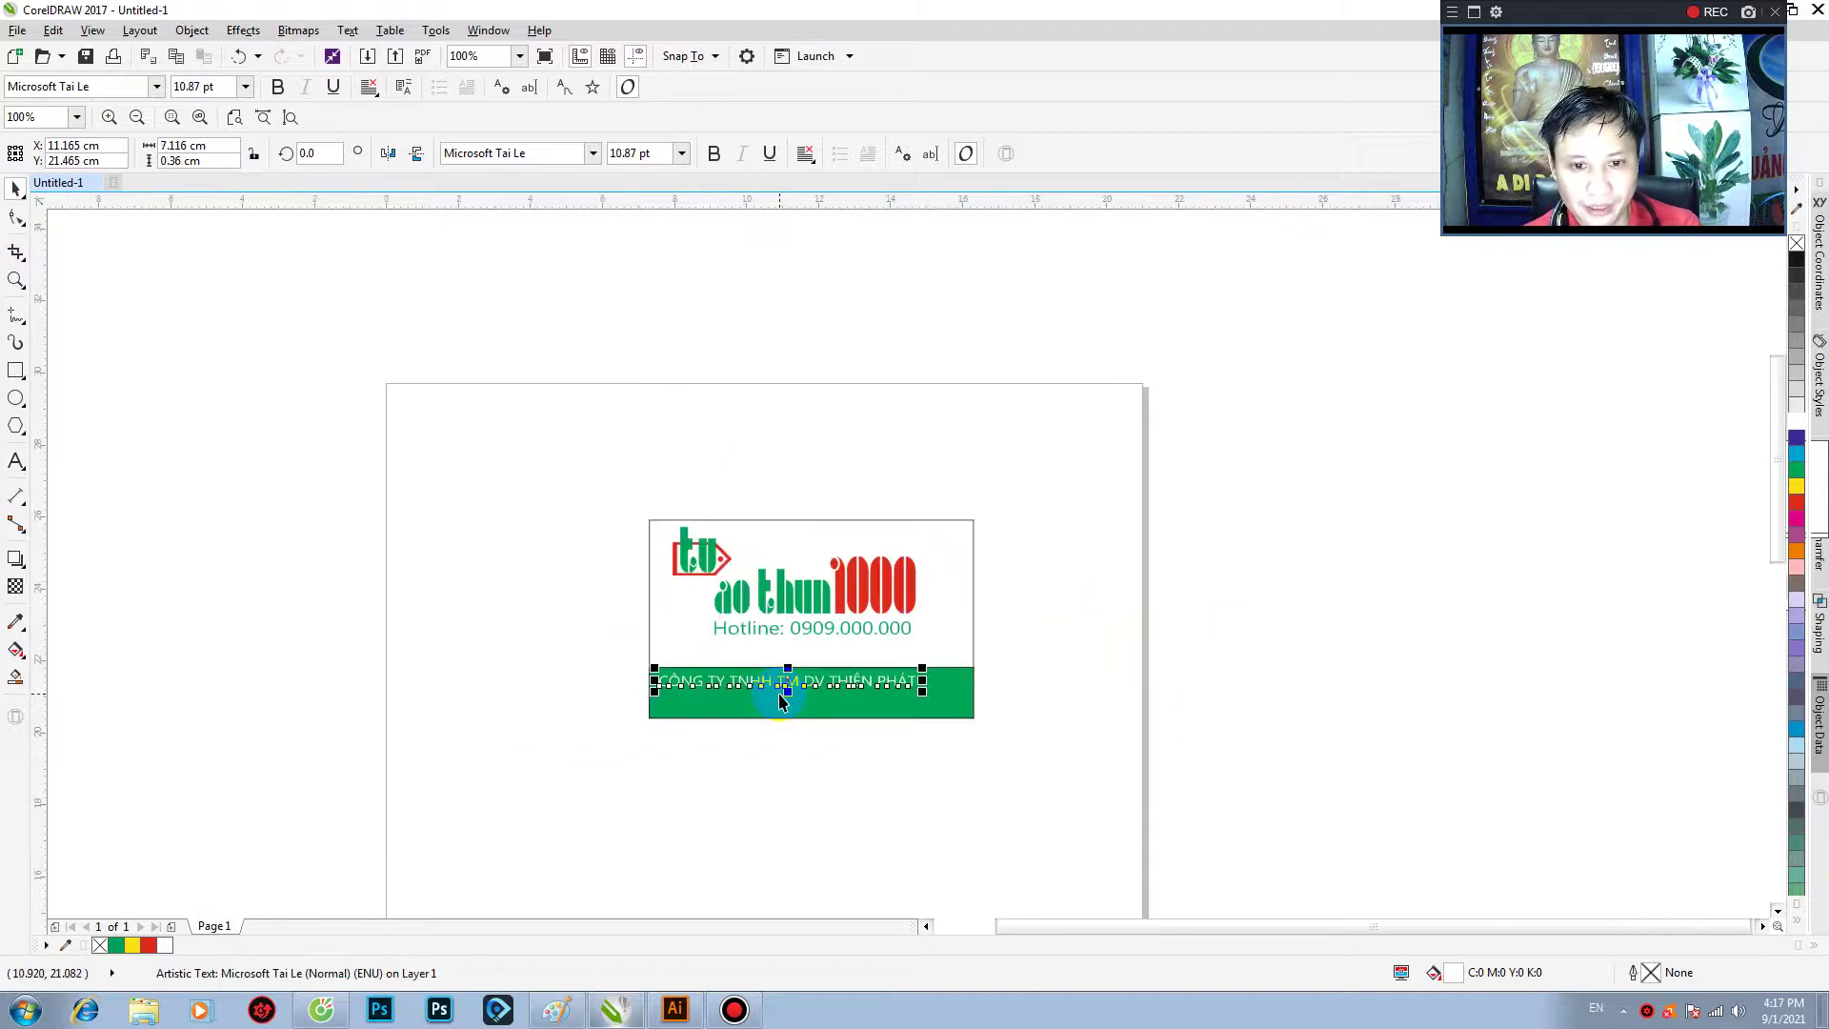
pyautogui.scroll(2, 776, 698)
pyautogui.doubleClick(805, 672)
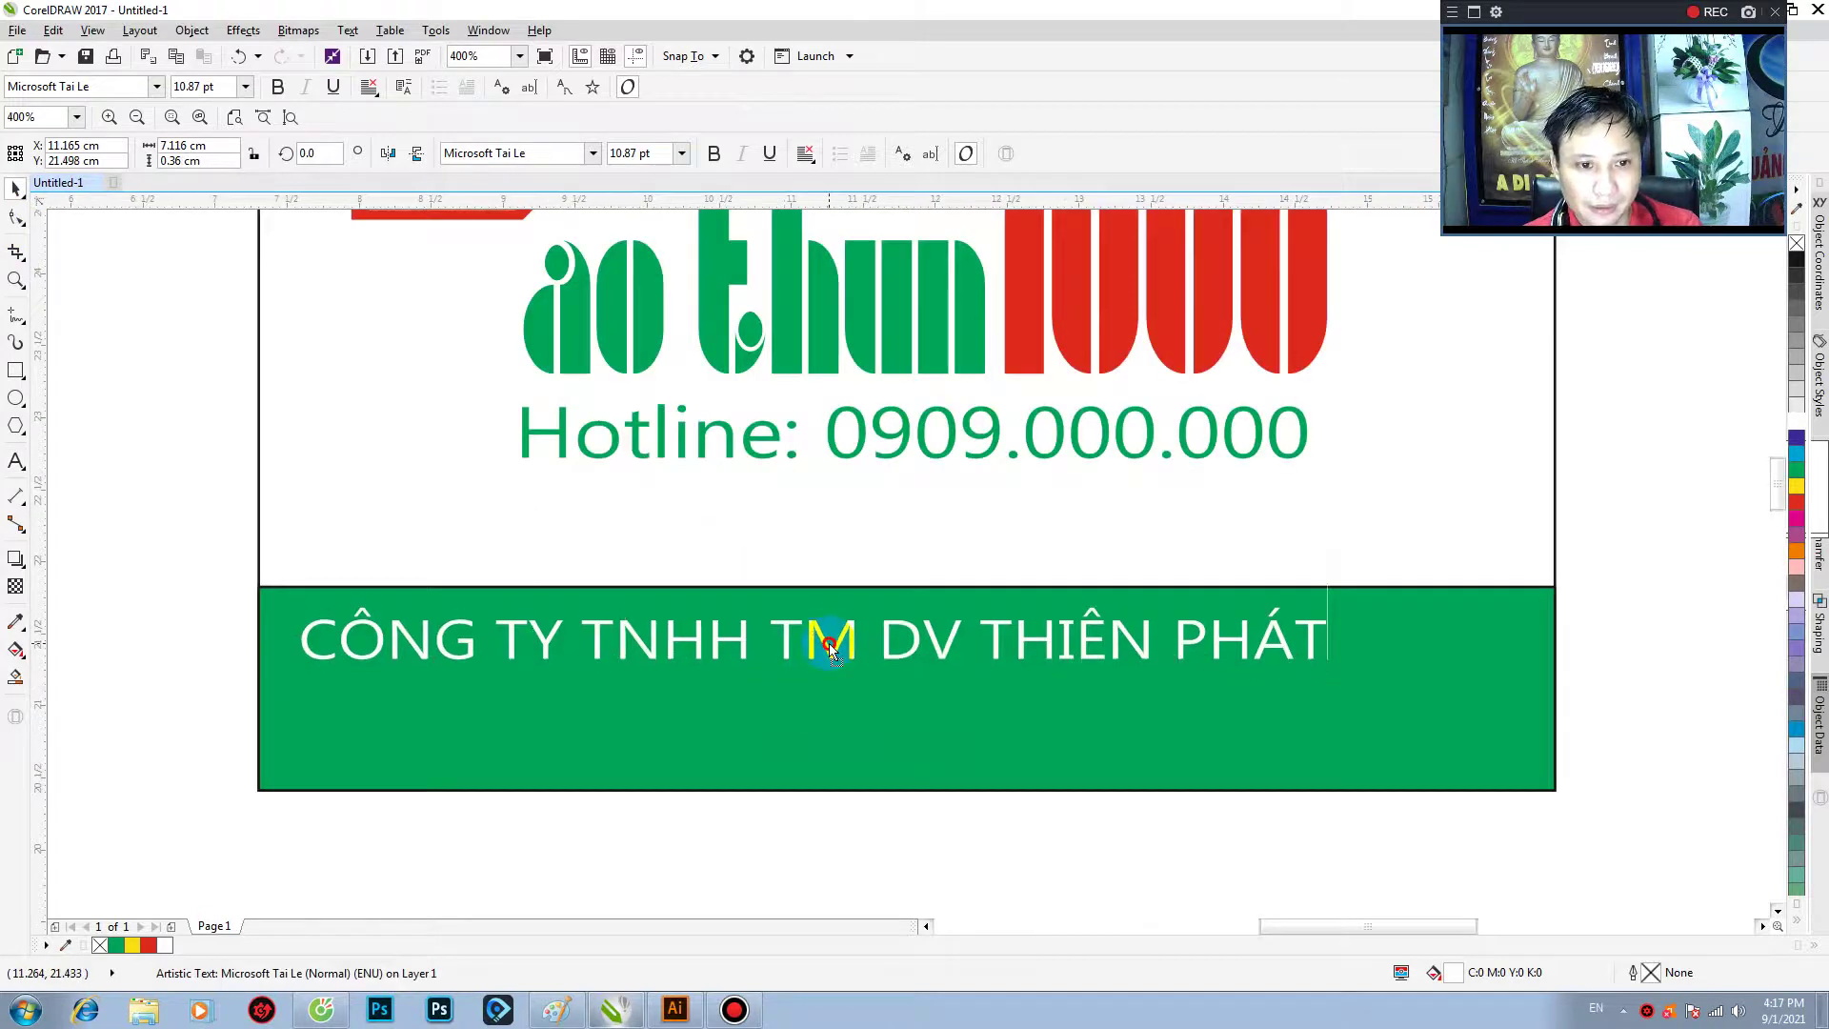
pyautogui.moveTo(831, 641); pyautogui.dragTo(830, 645)
pyautogui.hotkey('alt', 't')
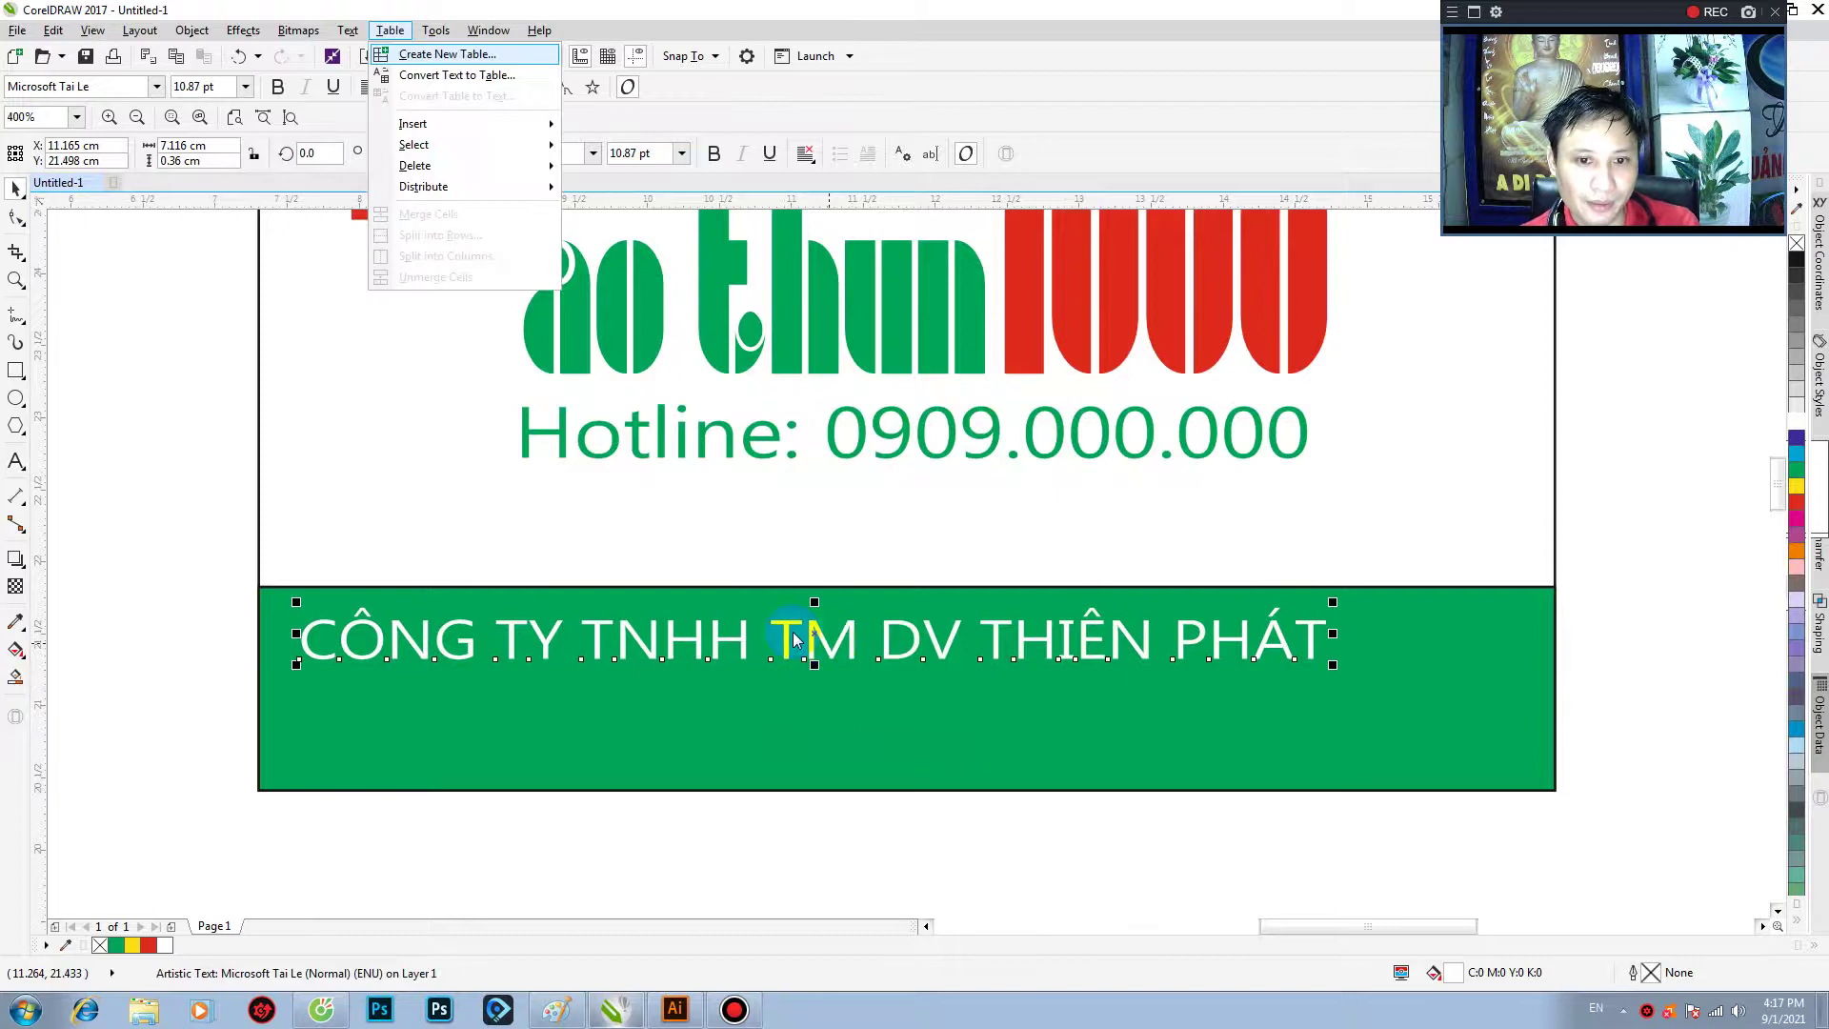
pyautogui.click(478, 660)
# - Copy the company name directly below itself and replace the copy's text with "ĐC"
pyautogui.moveTo(1277, 640); pyautogui.dragTo(1275, 701)
pyautogui.doubleClick(1275, 701)
pyautogui.hotkey('ctrl', 'a')
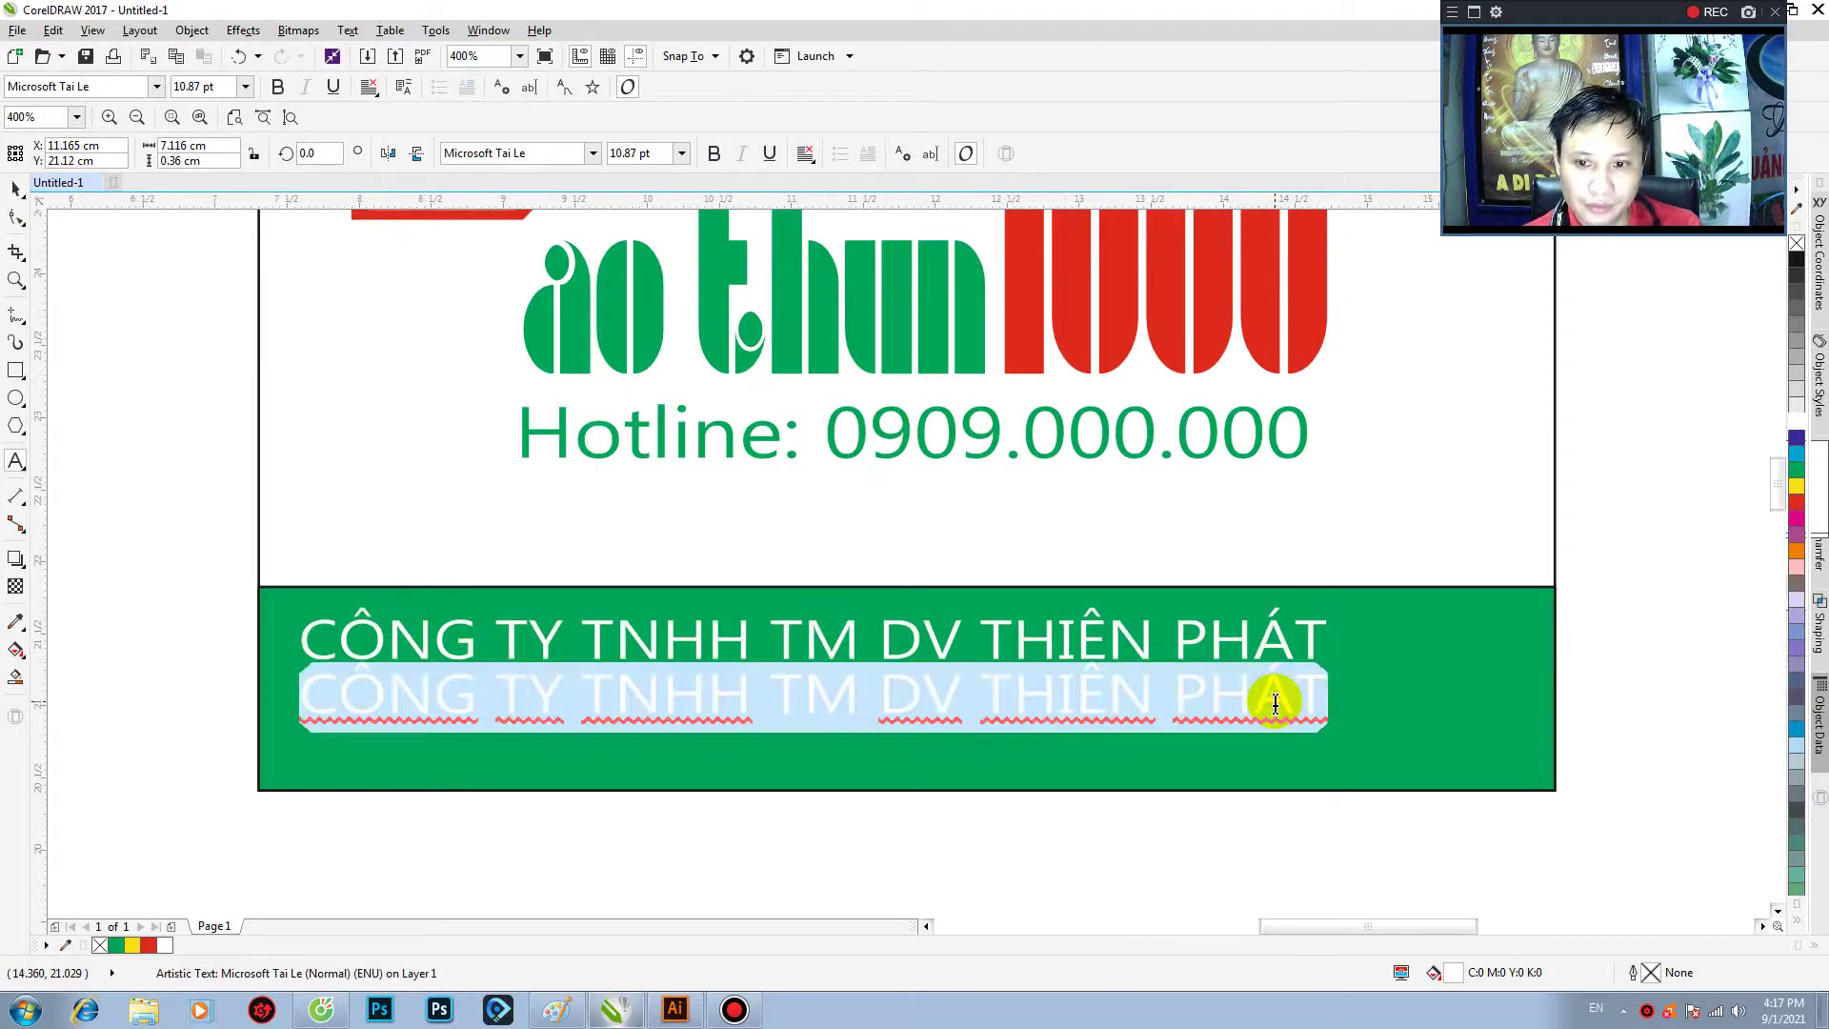
pyautogui.write('ĐC')
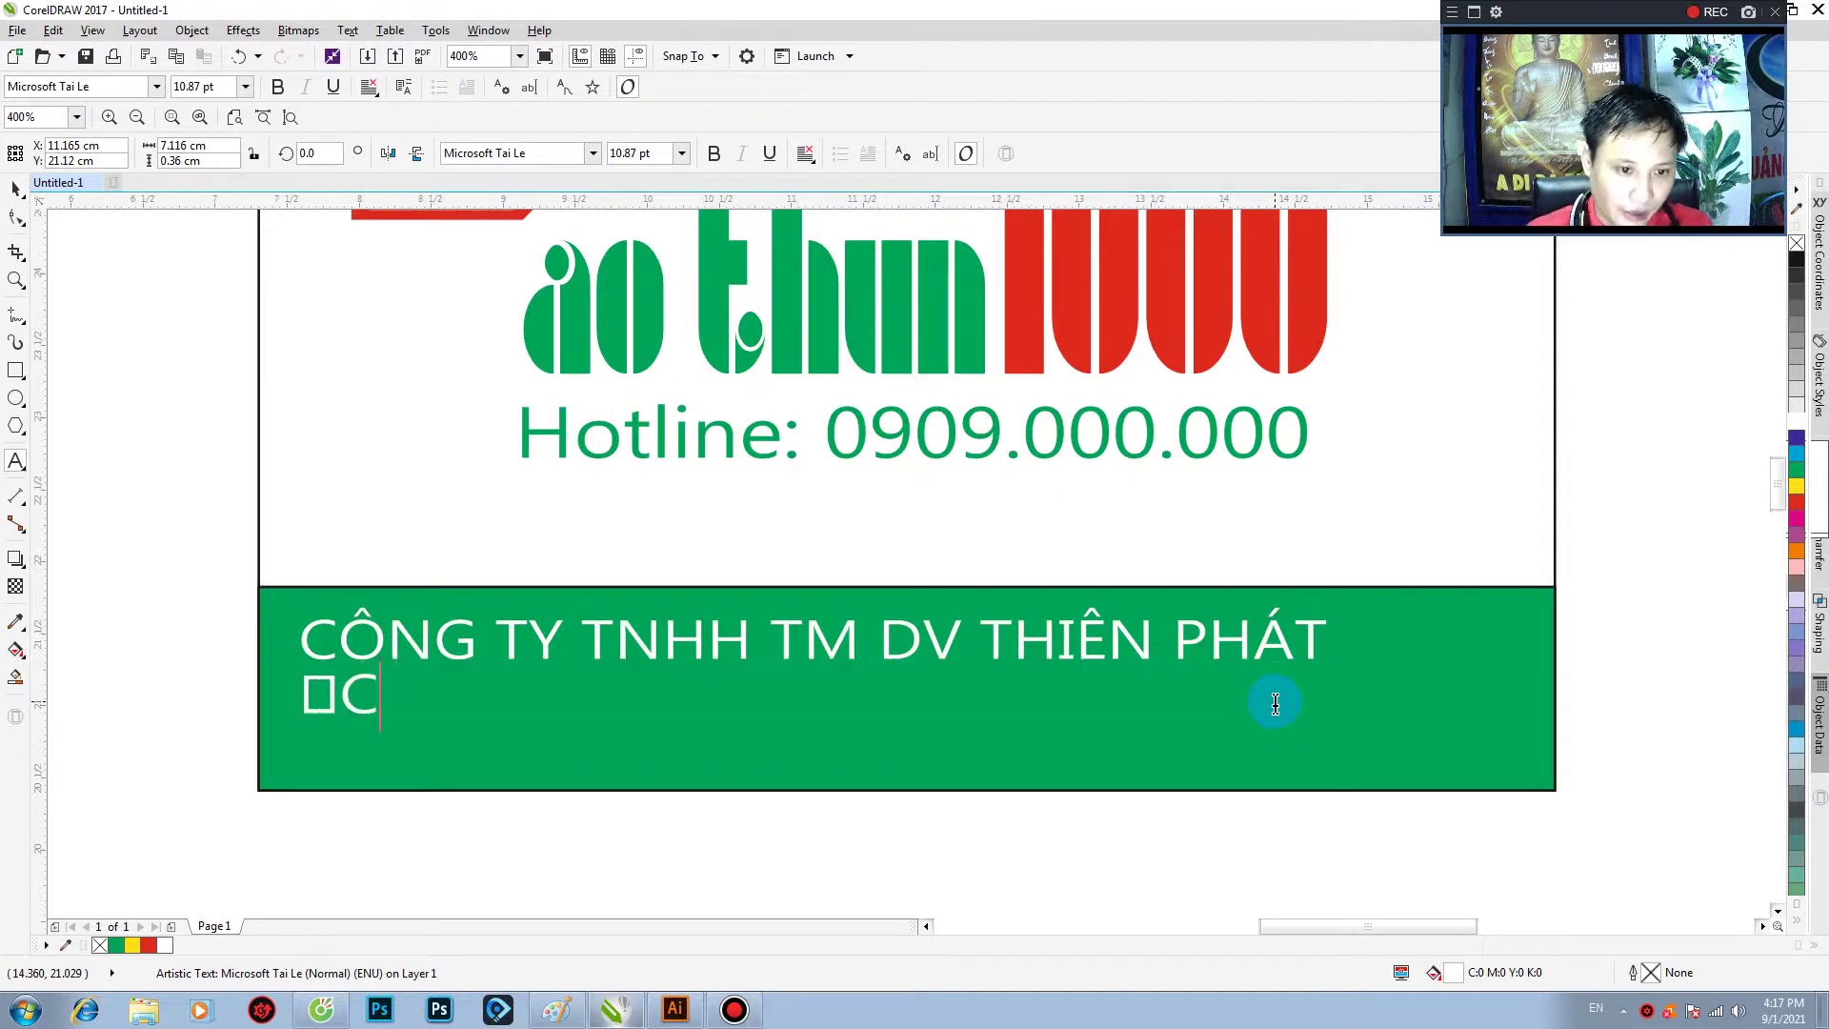
pyautogui.press('BackSpace')
pyautogui.press('BackSpace')
pyautogui.write('ĐC')
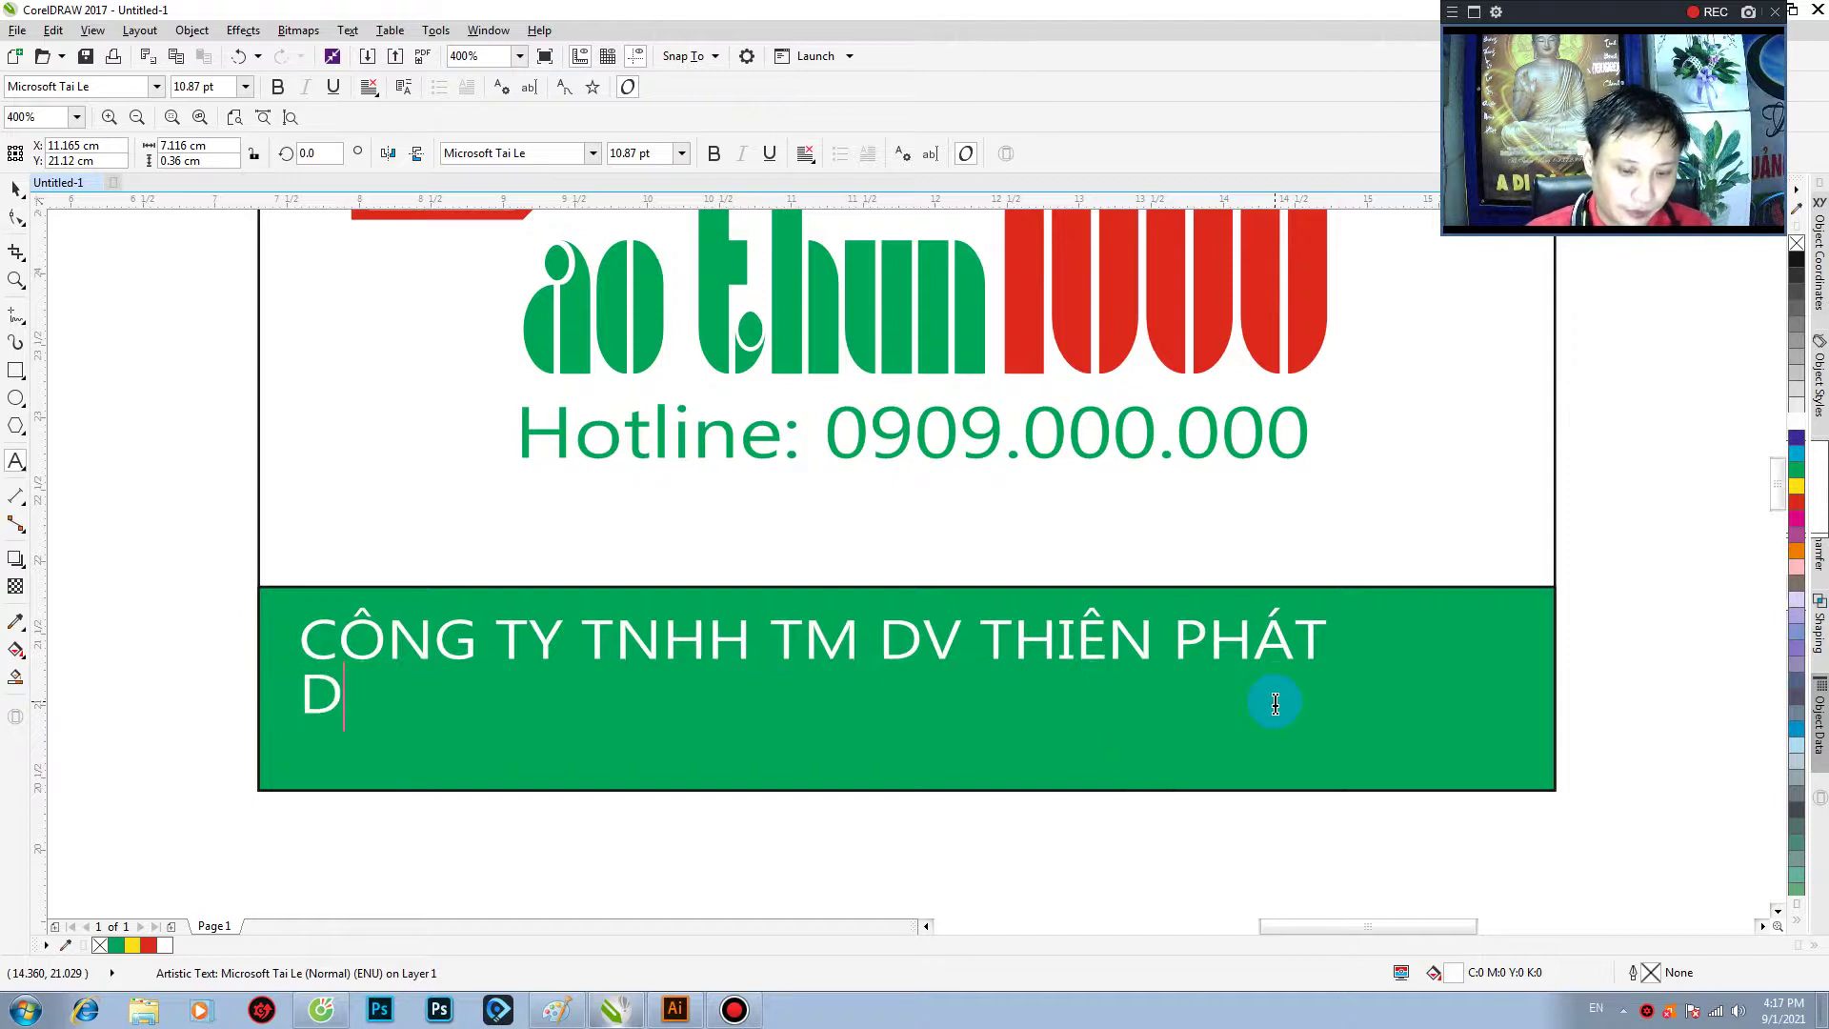
pyautogui.hotkey('ctrl', 'space')
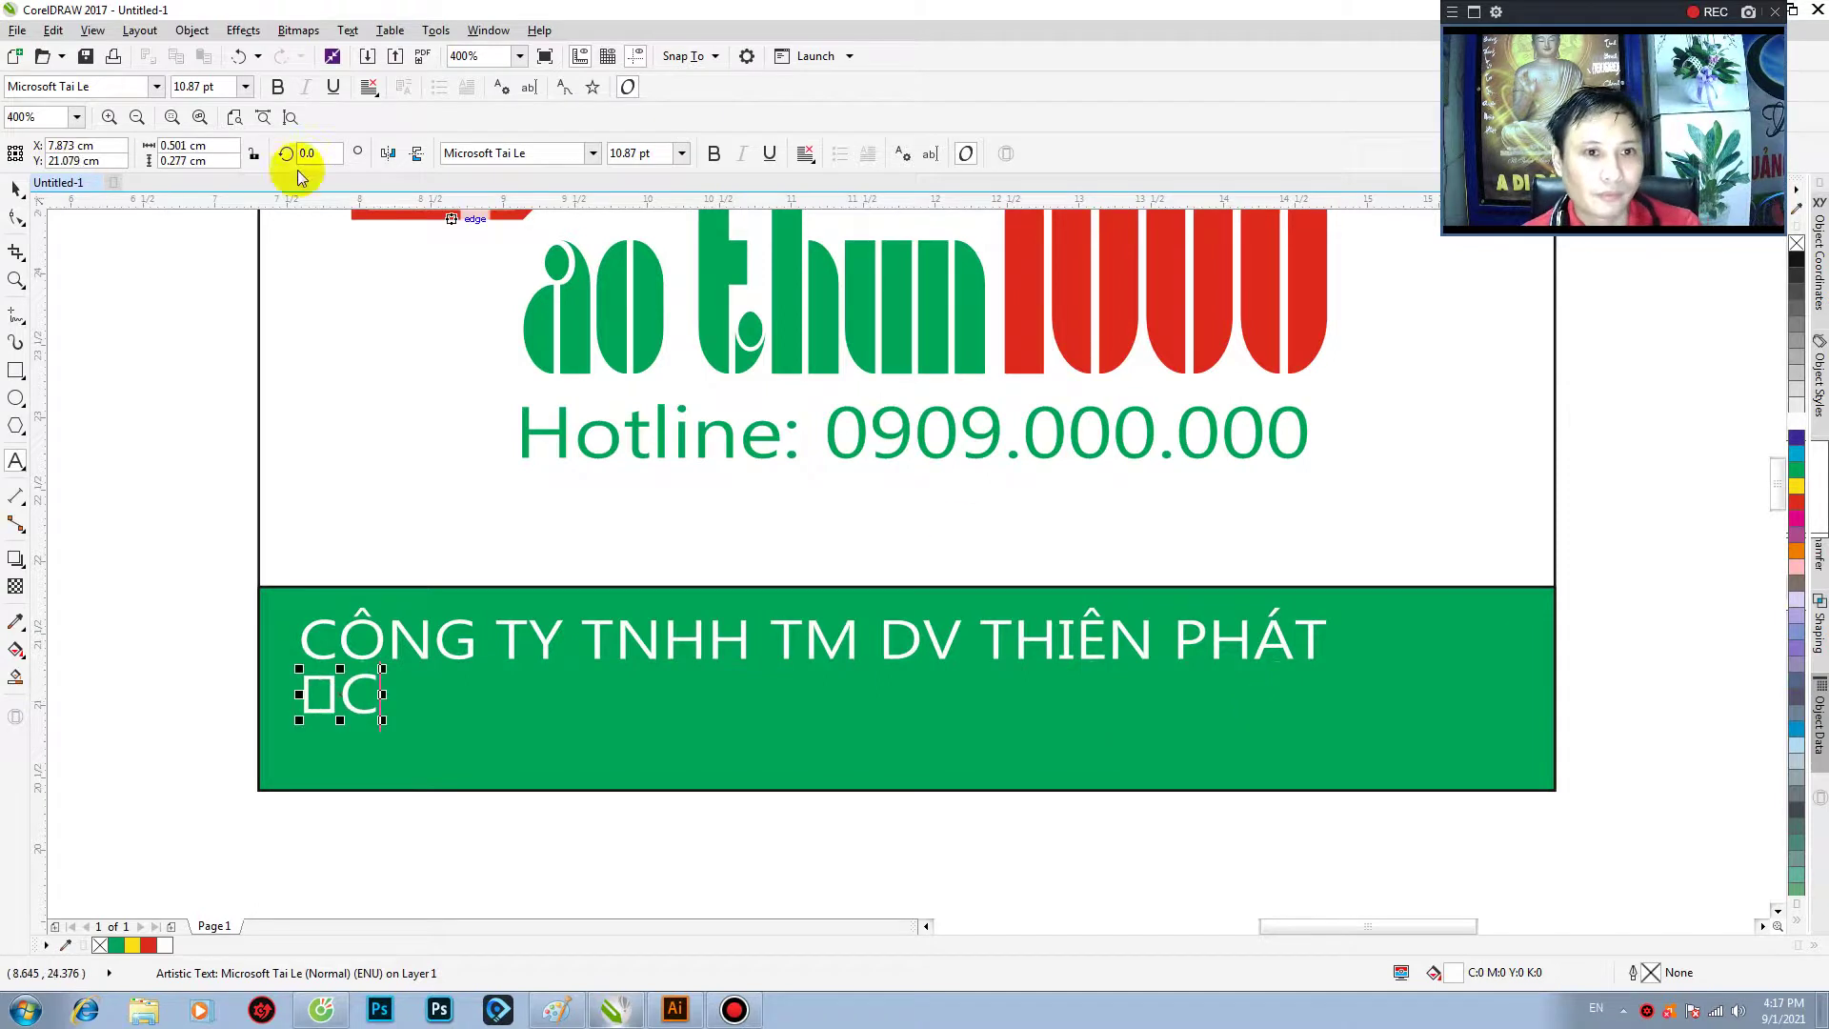
pyautogui.click(18, 186)
# - Search the fonts for "UTM CENTER" and apply the .TMC-Ong Do font to the "ĐC" line
pyautogui.click(590, 154)
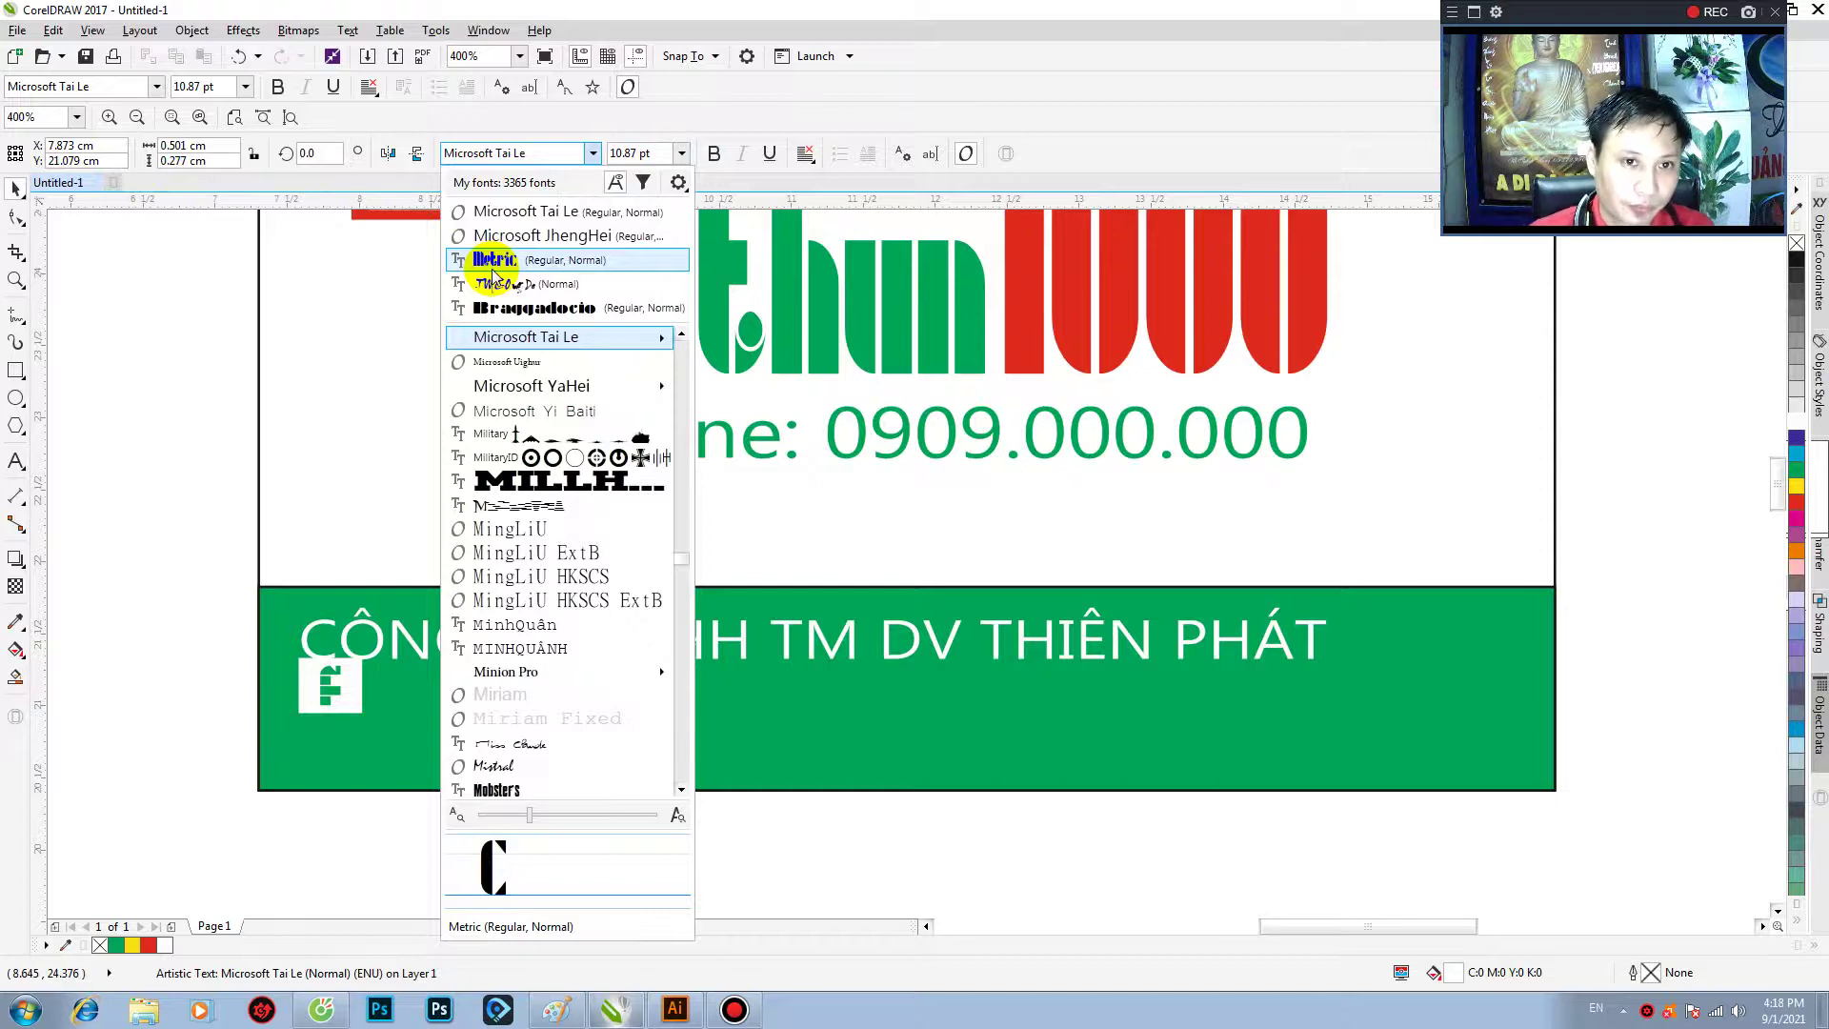
pyautogui.click(553, 150)
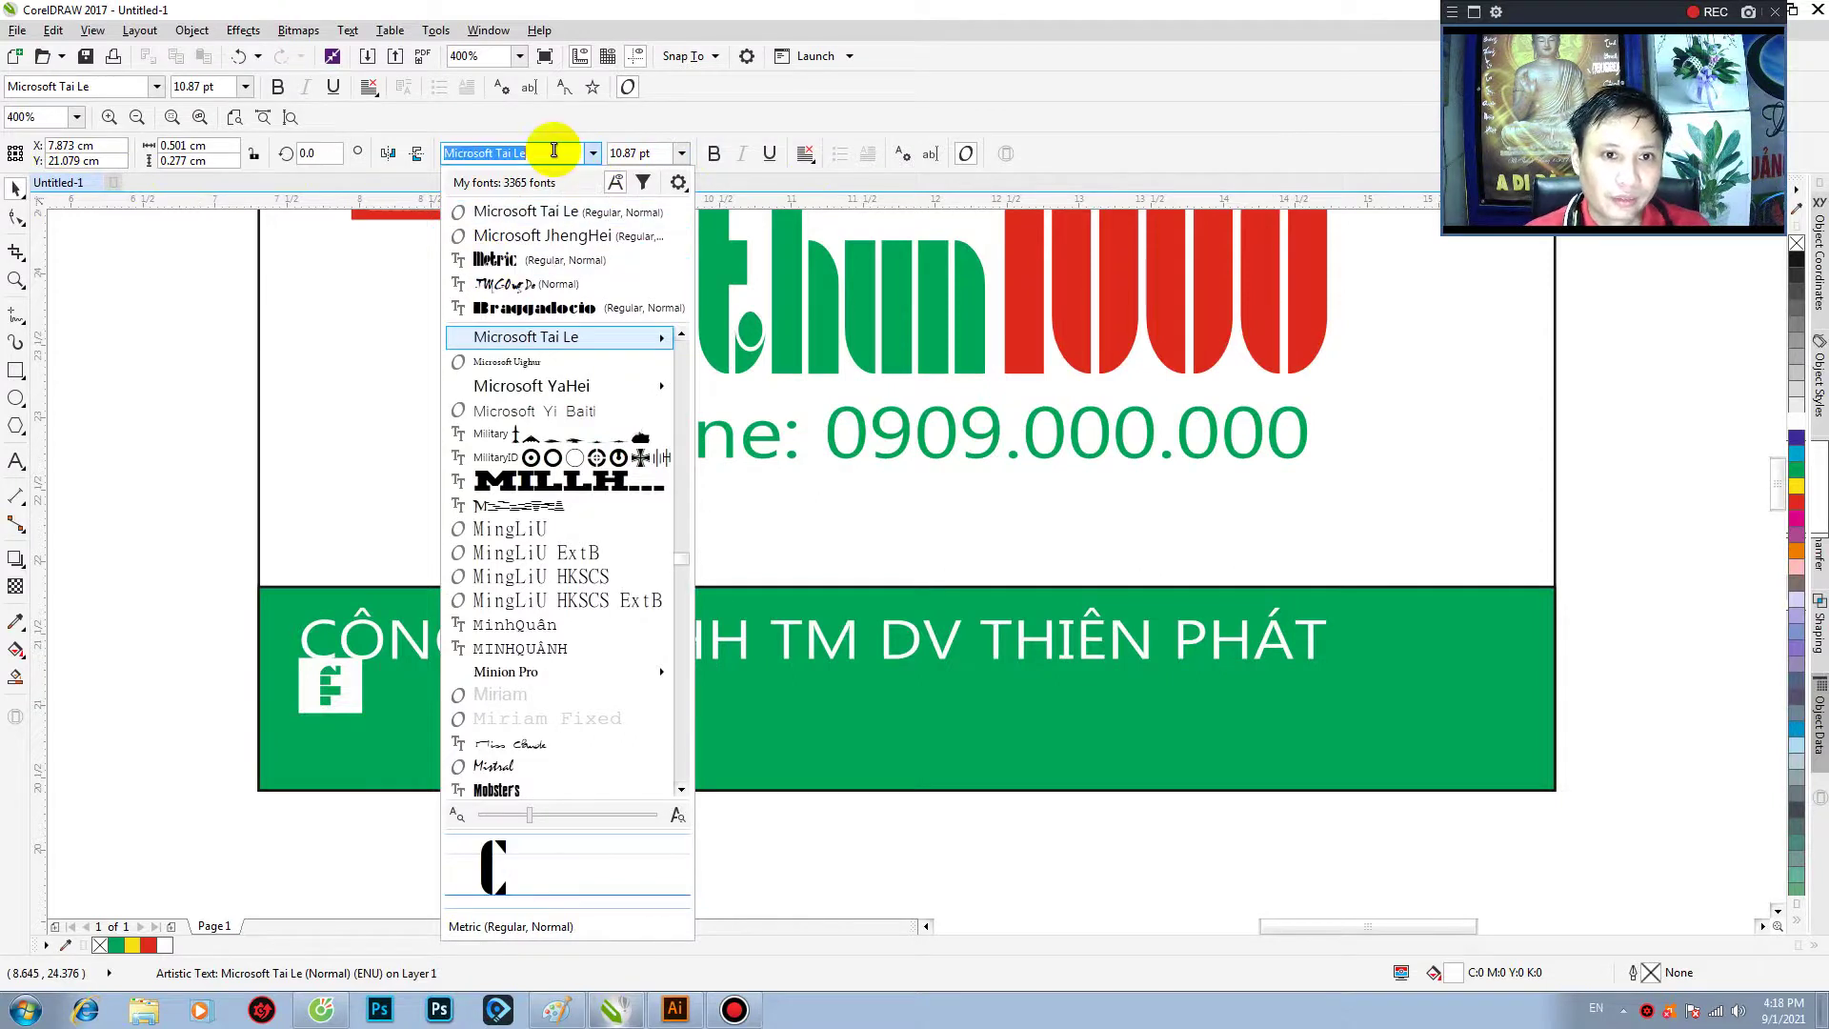
pyautogui.write('UT')
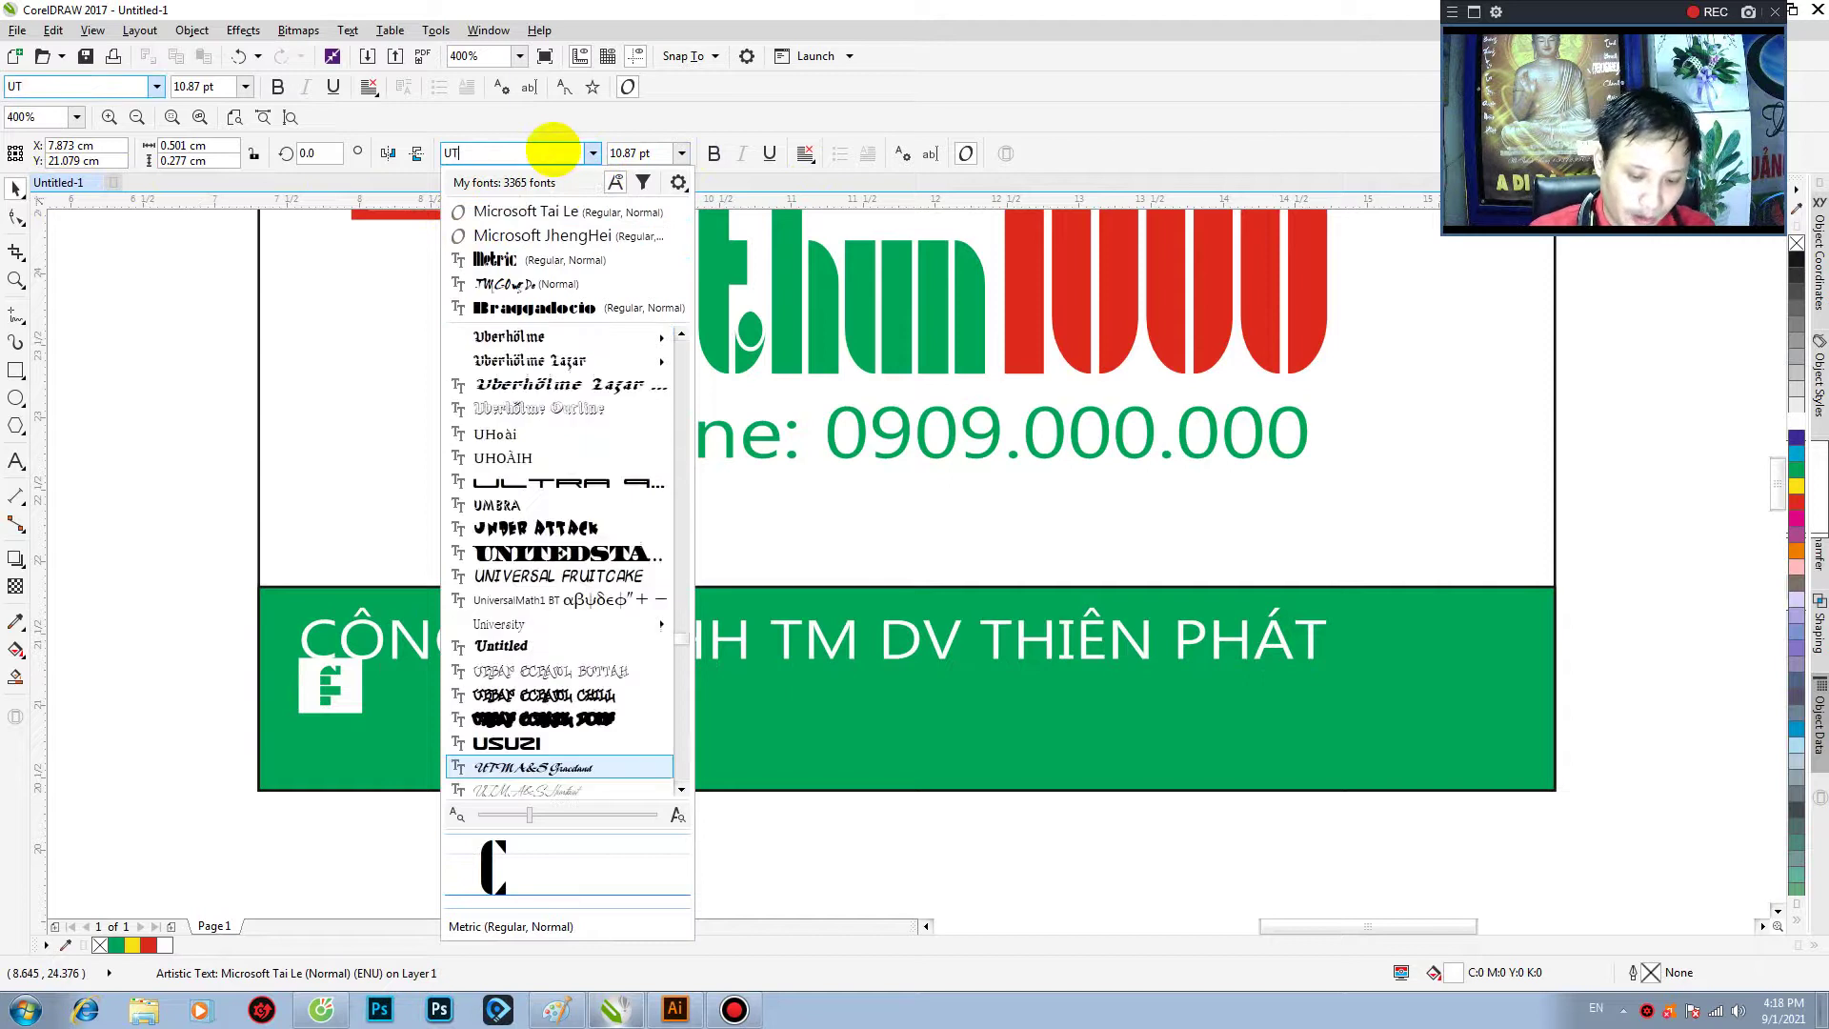
pyautogui.write('M CEN')
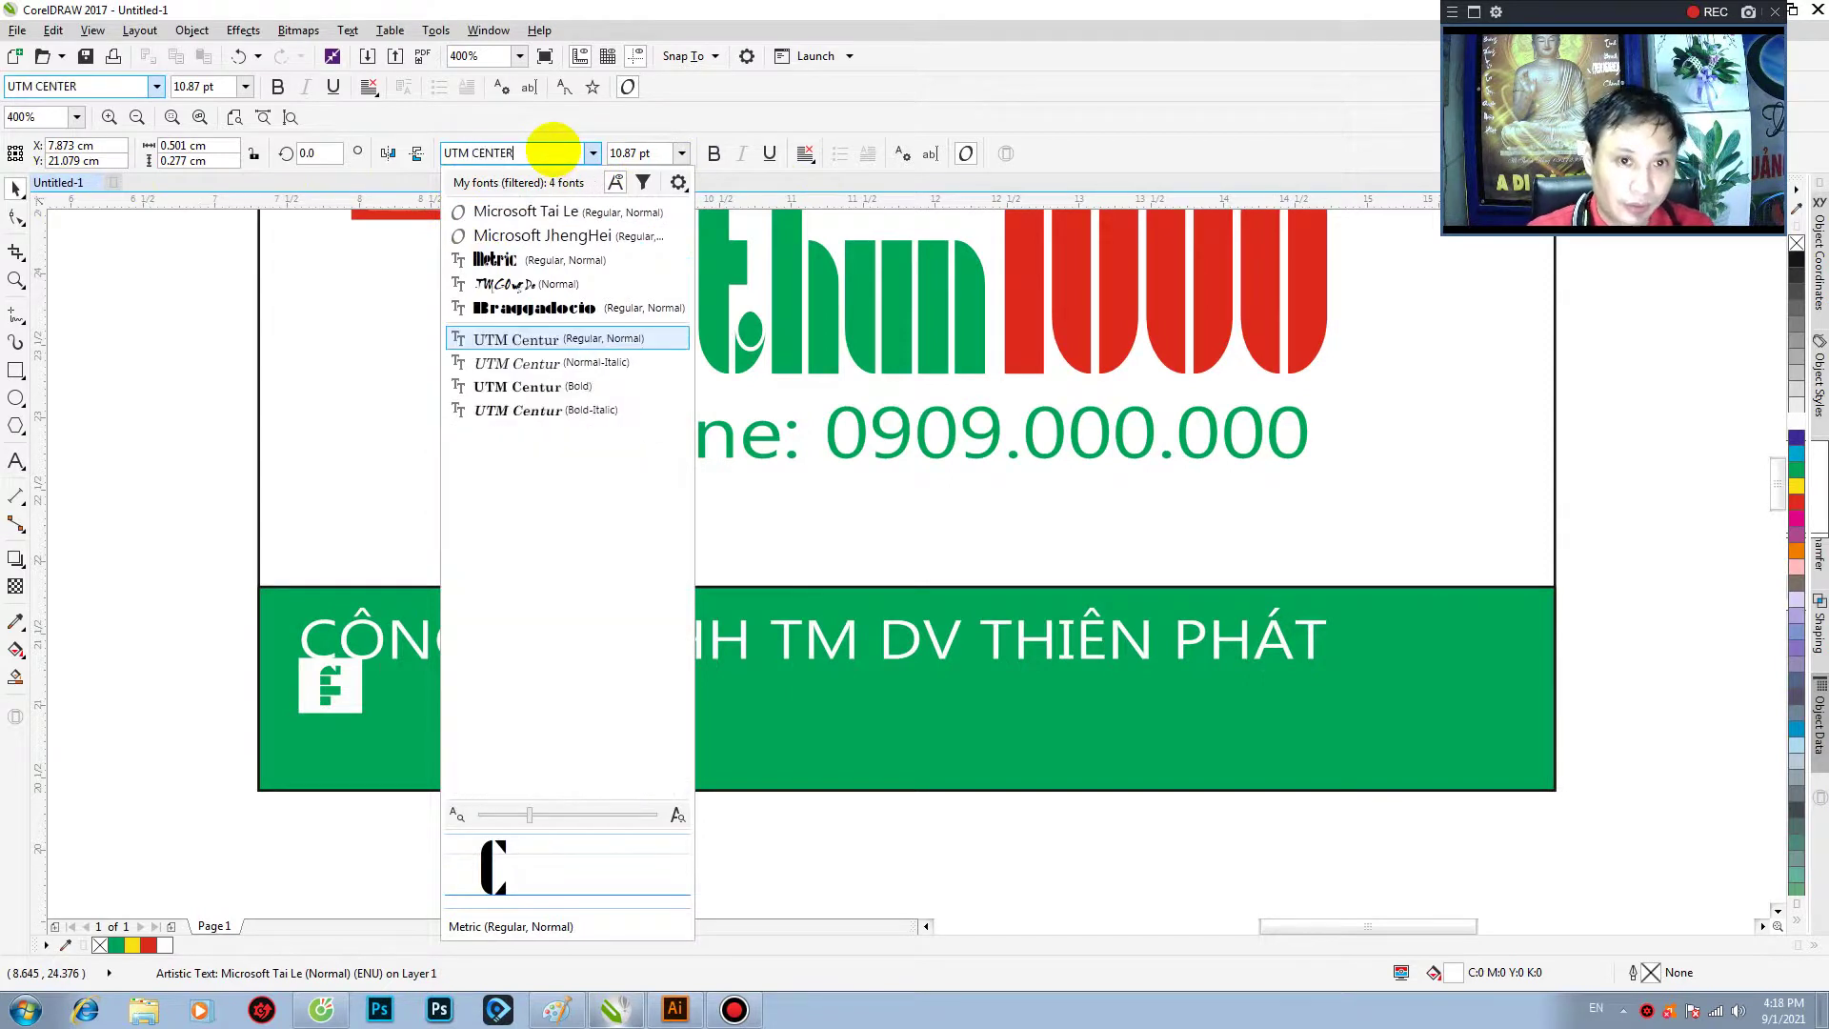
pyautogui.write('TER')
pyautogui.click(554, 150)
pyautogui.press('Return')
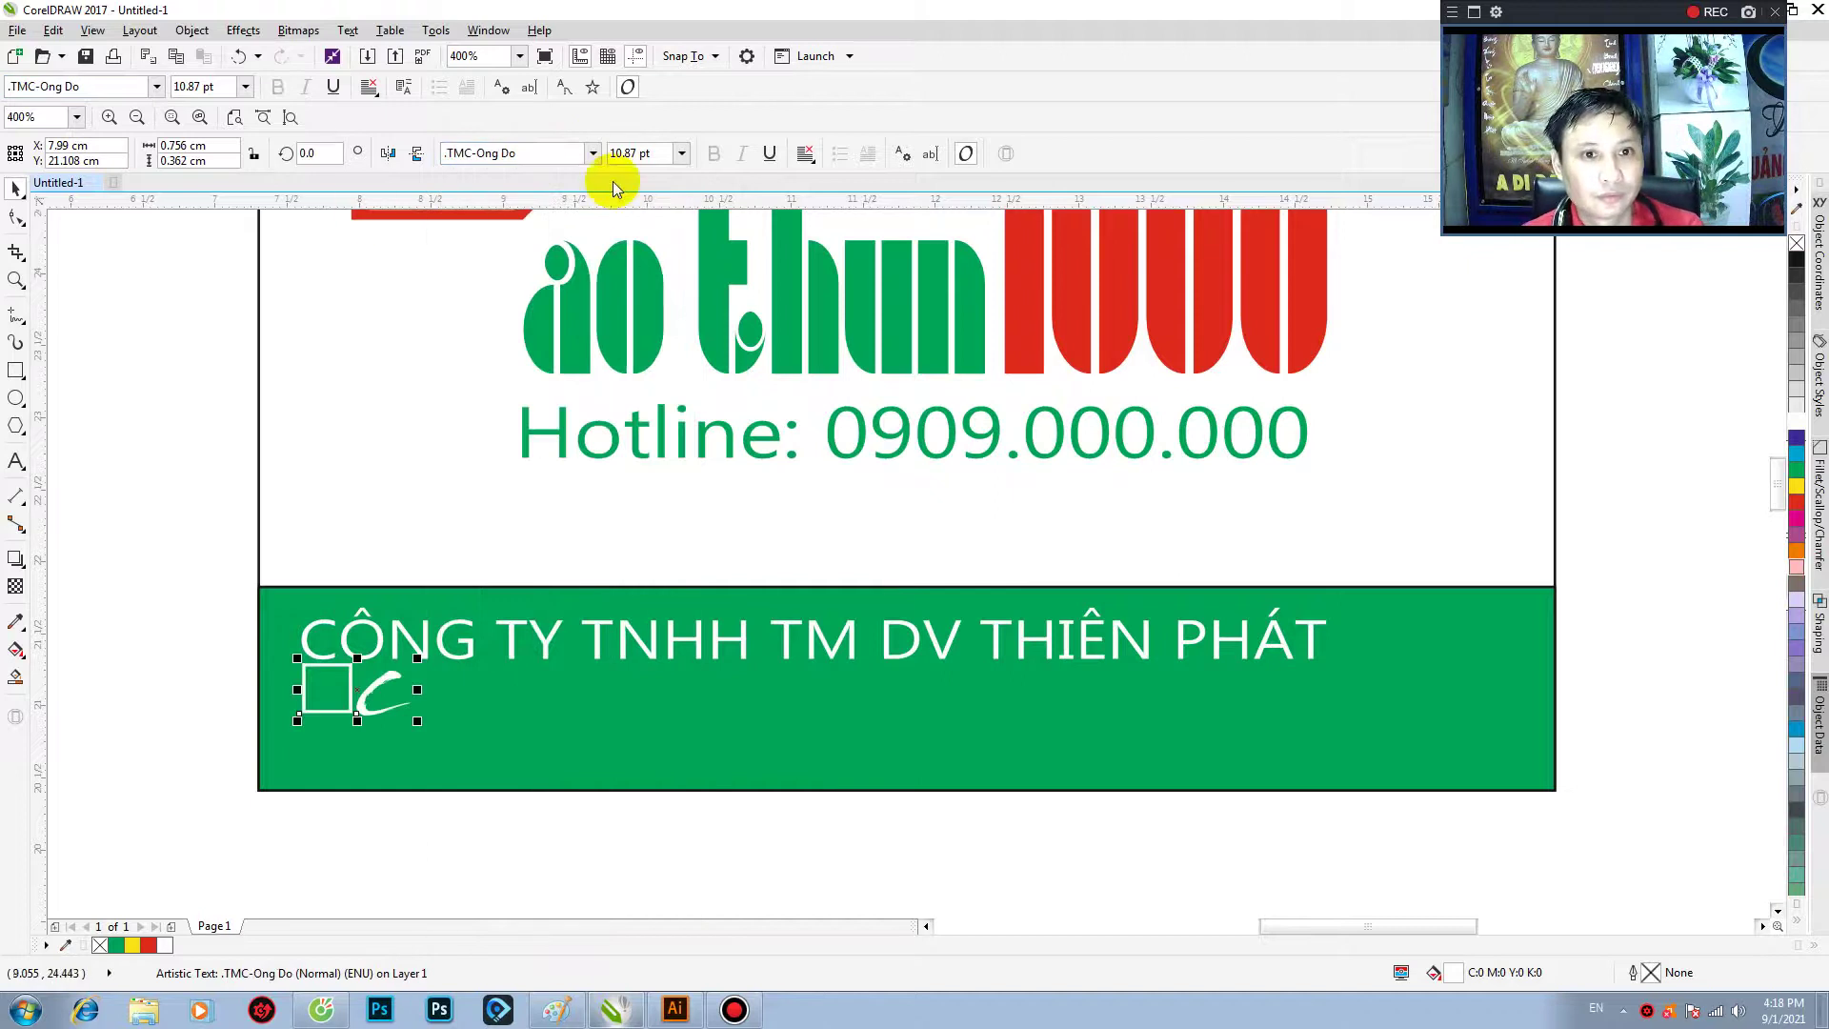
# - Change the font of the "ĐC" line on the green strip to UTM Centur
pyautogui.click(585, 155)
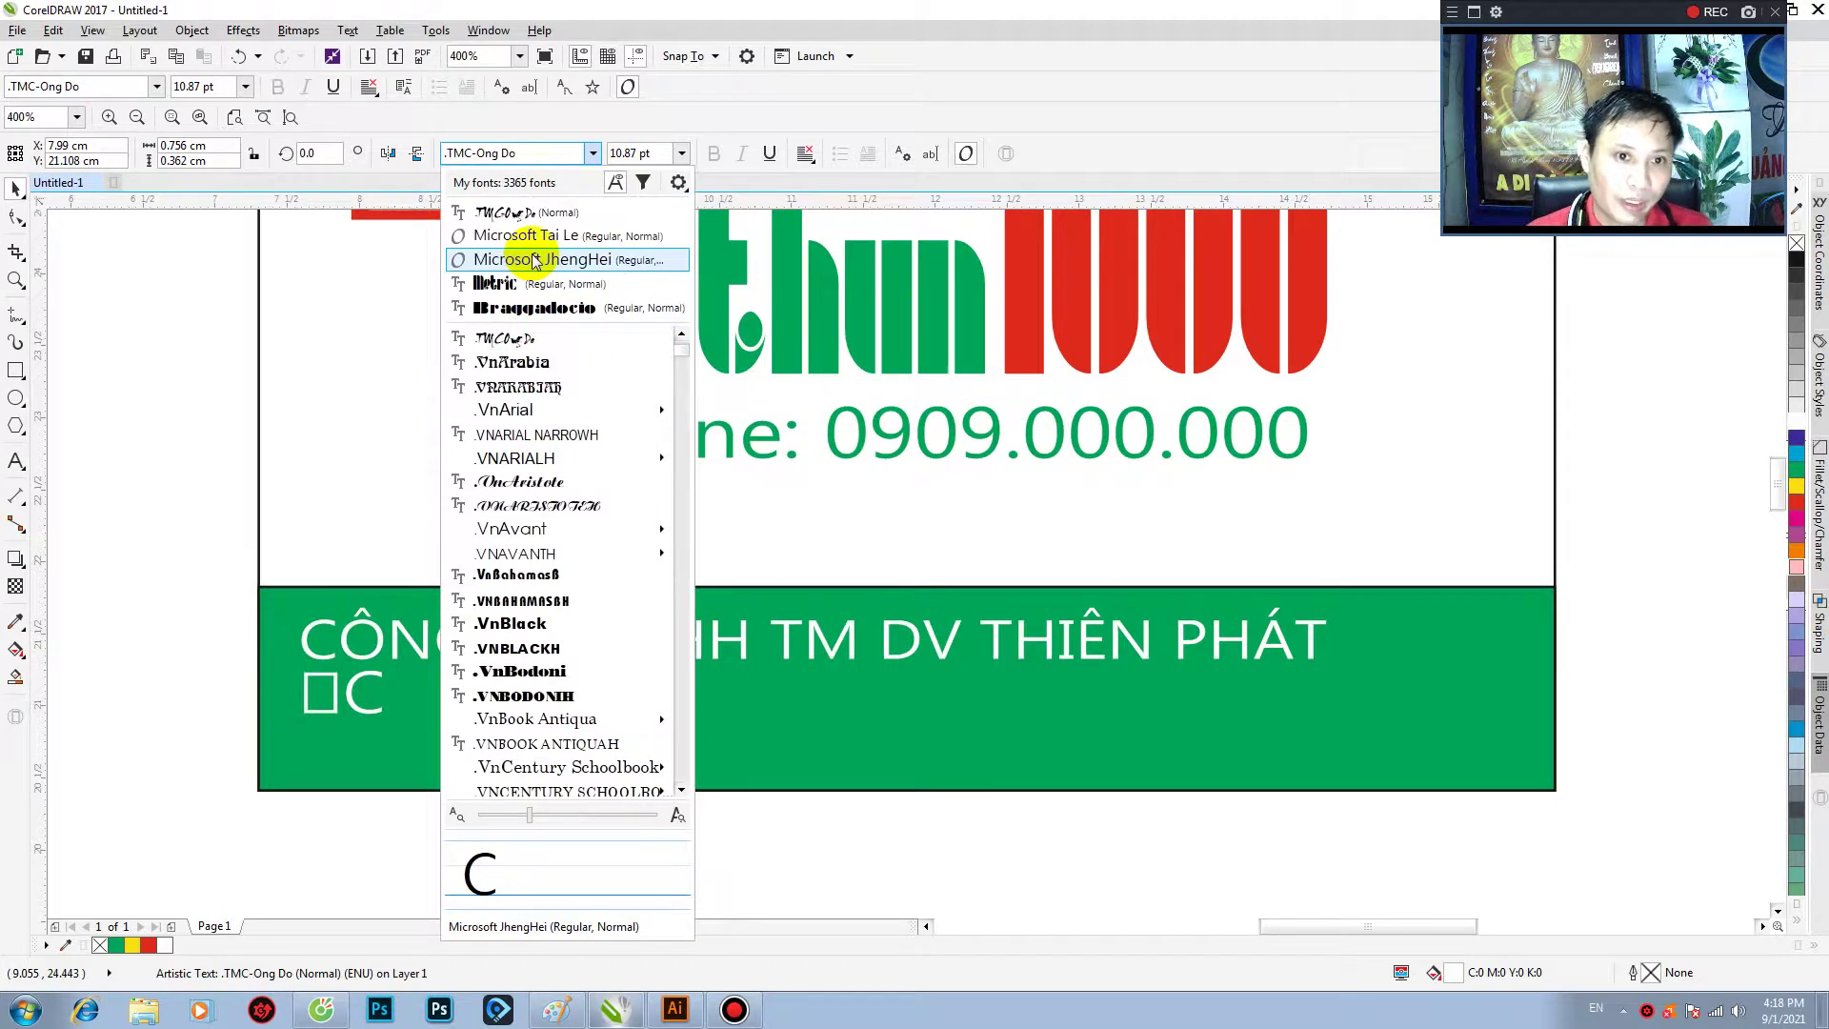
pyautogui.click(324, 700)
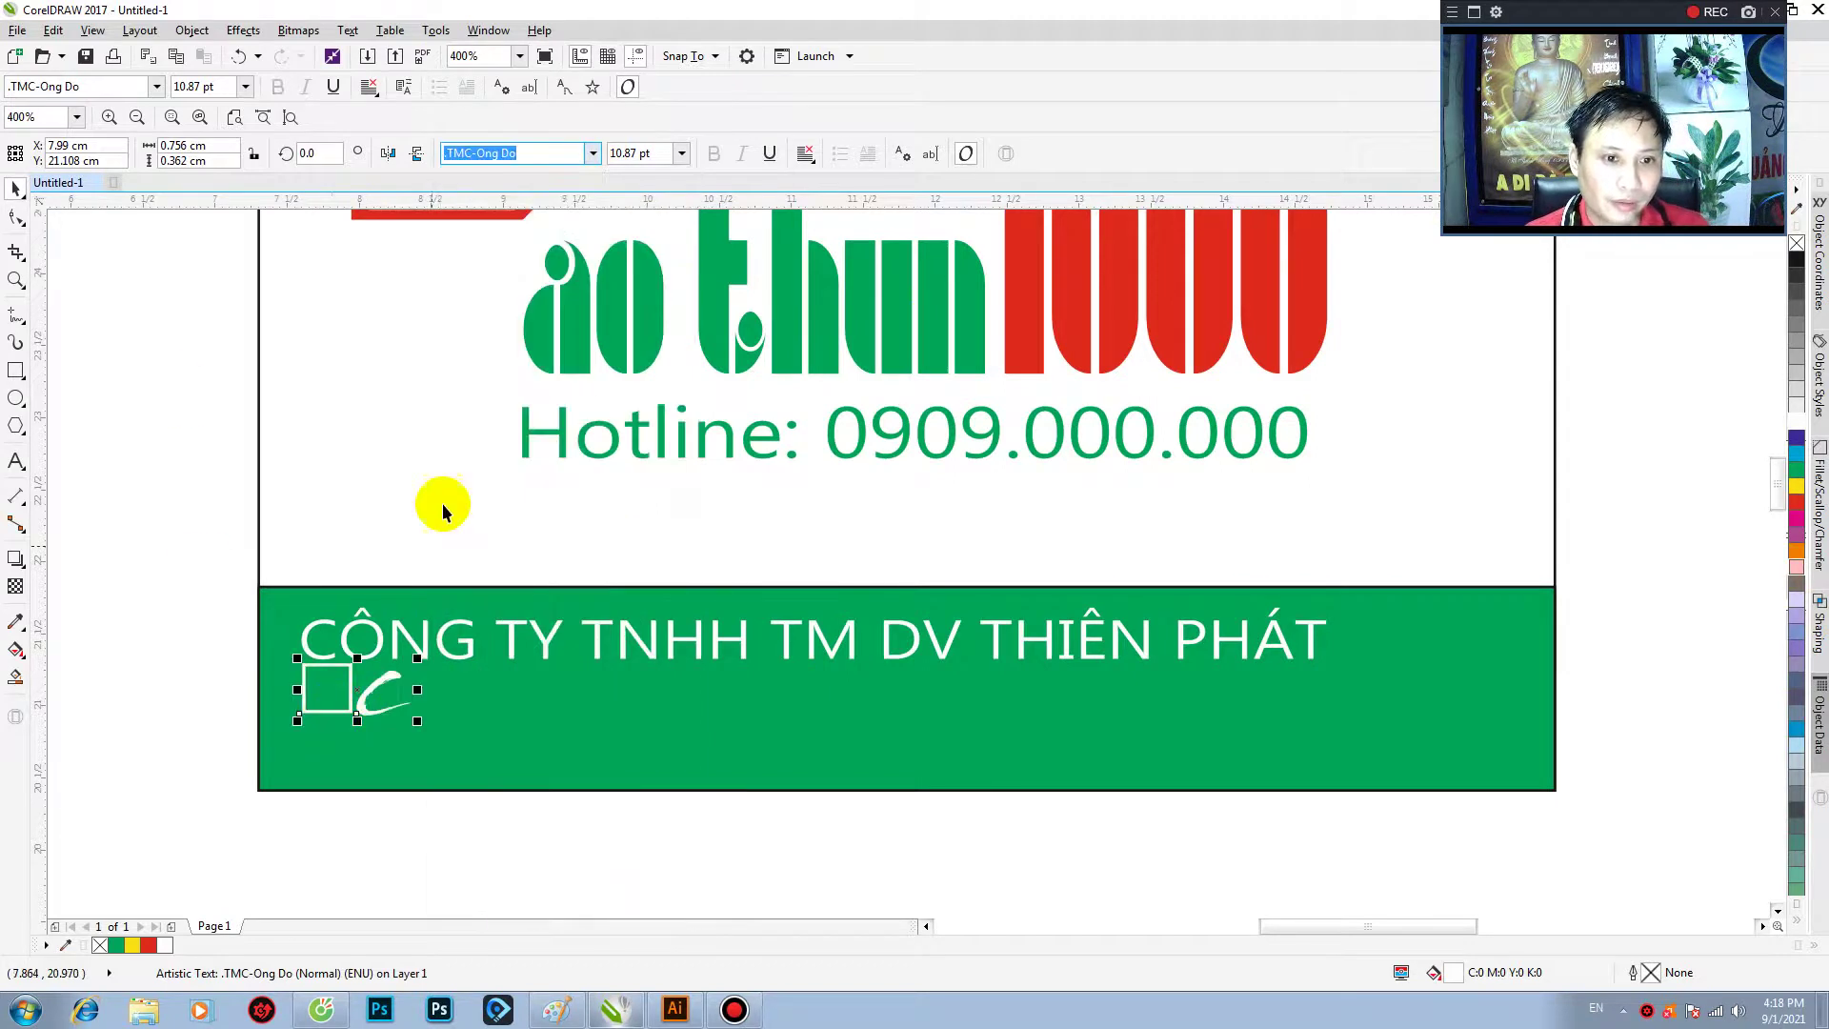
pyautogui.write('U')
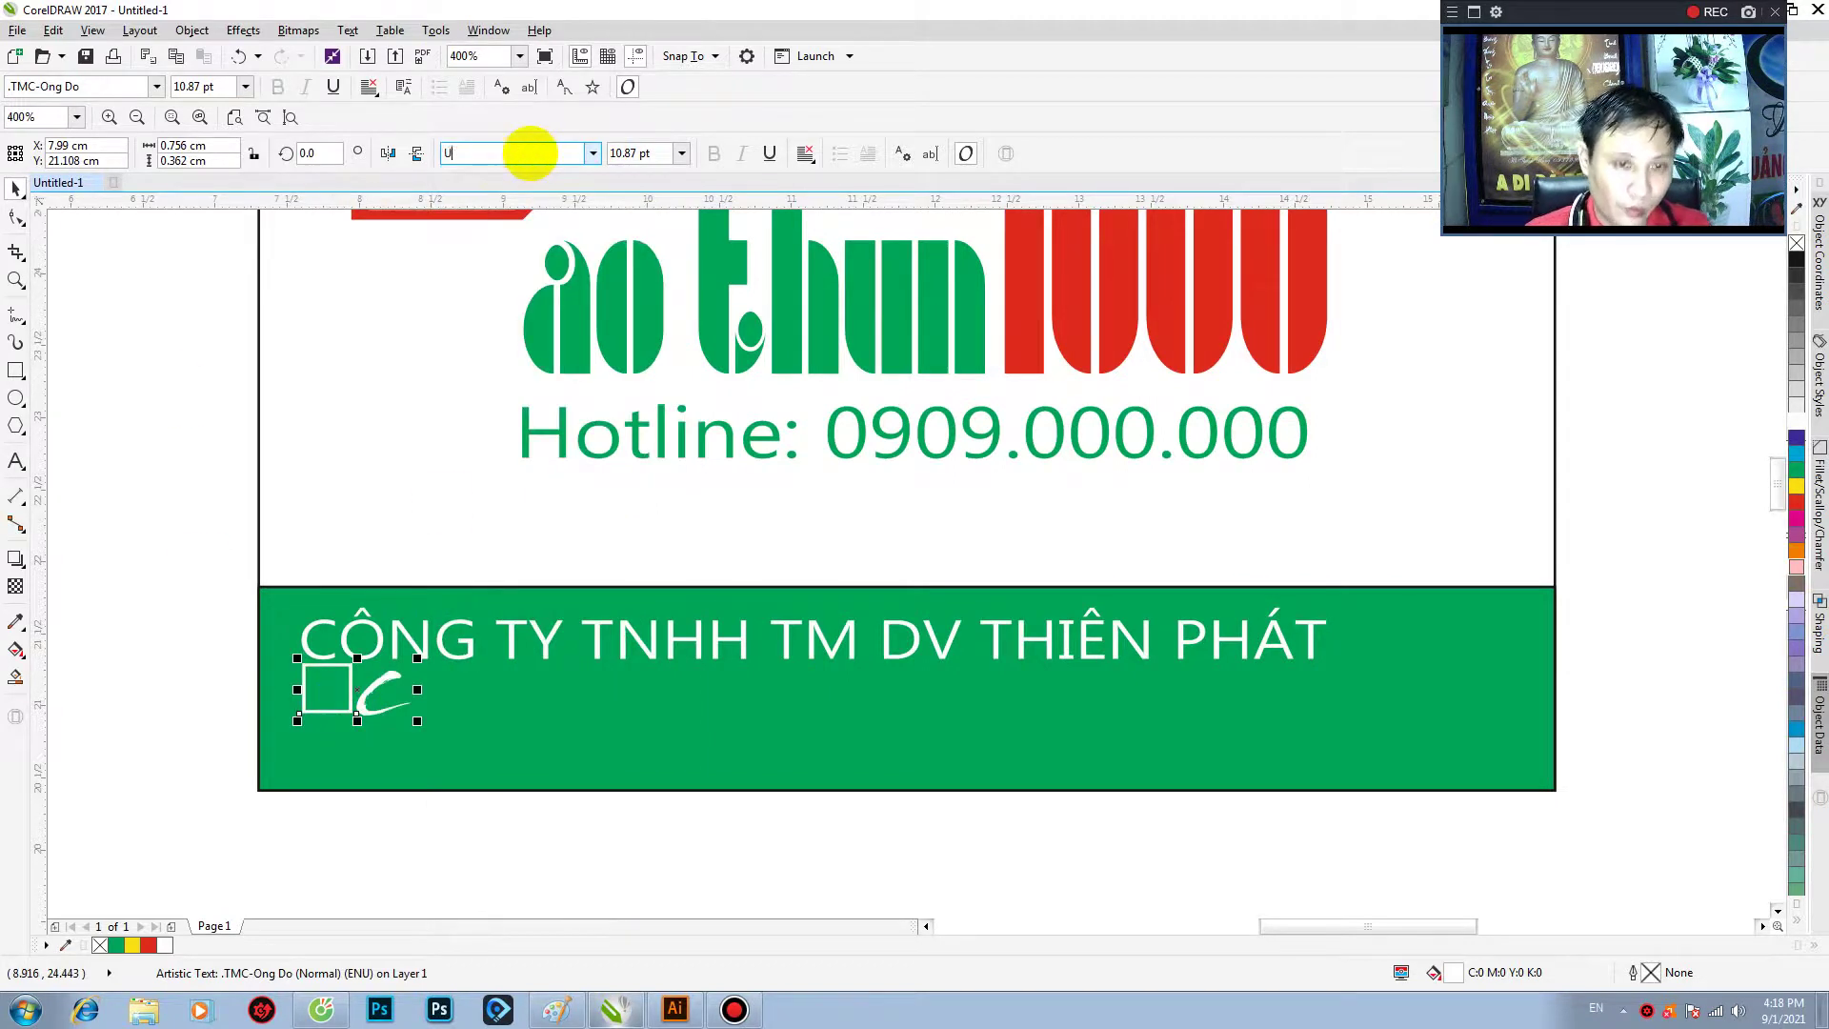
pyautogui.write('T')
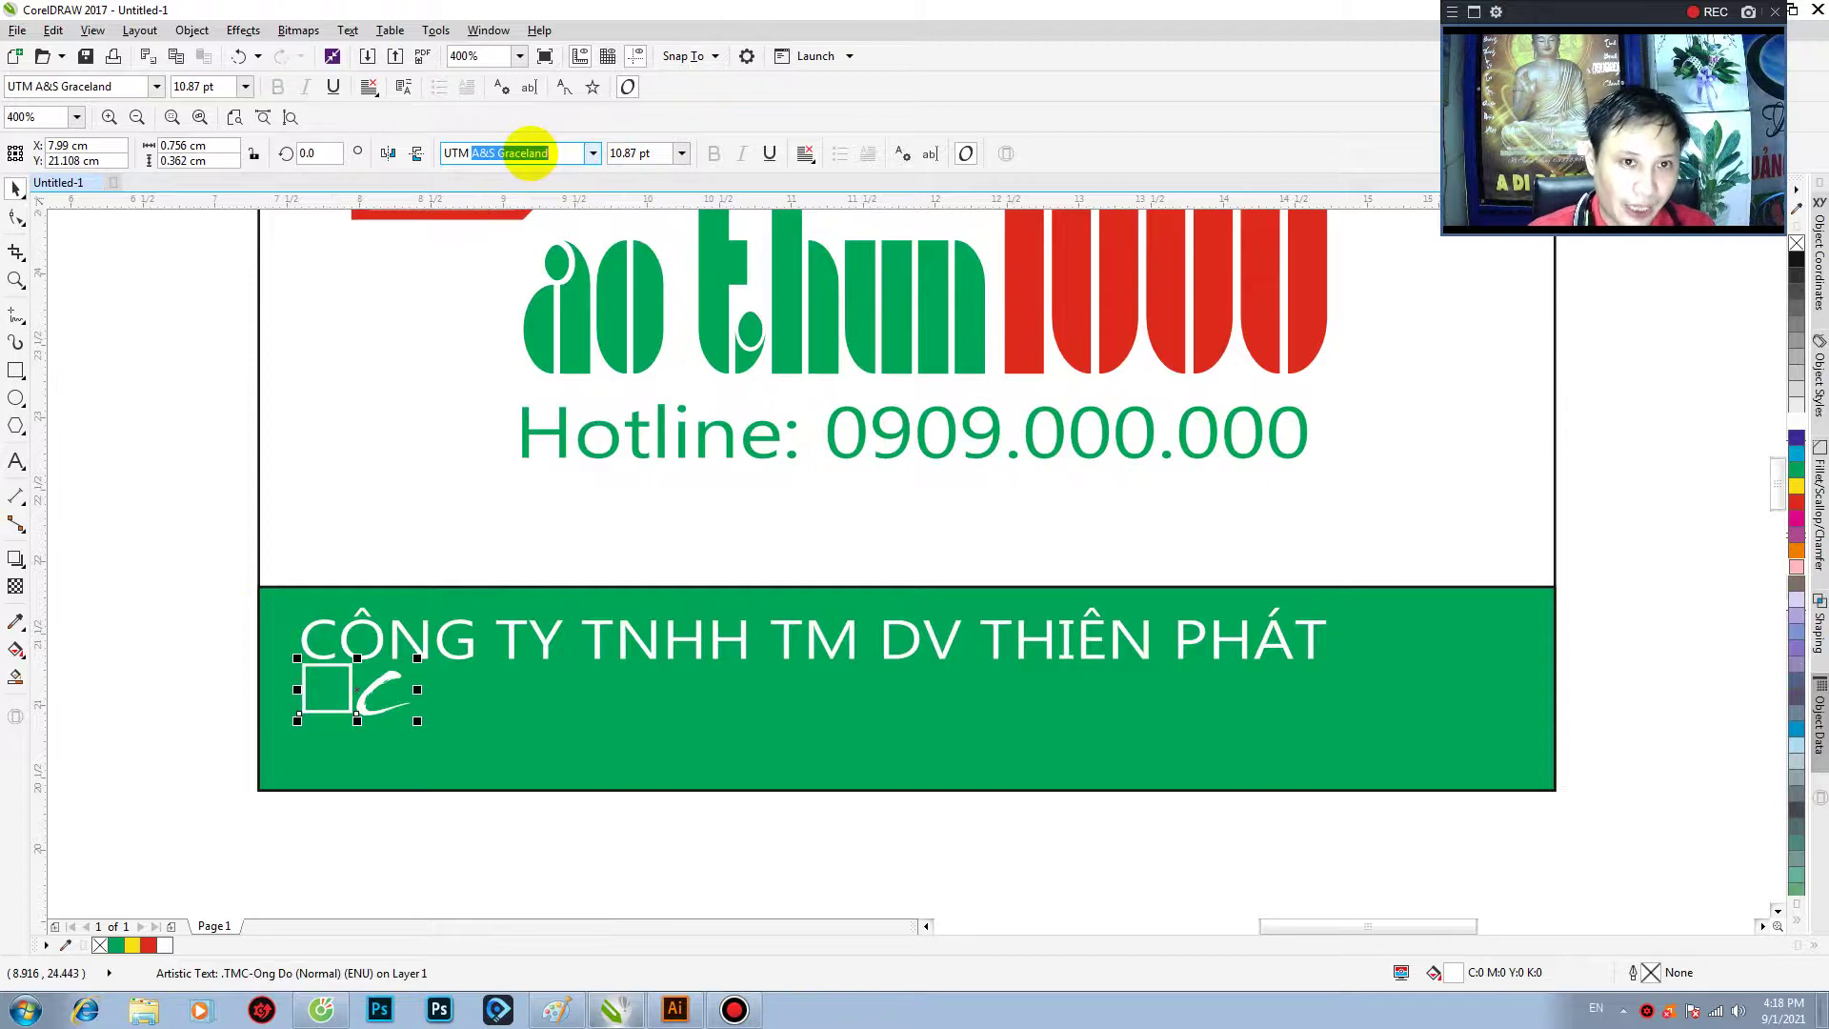
pyautogui.write('M Centur')
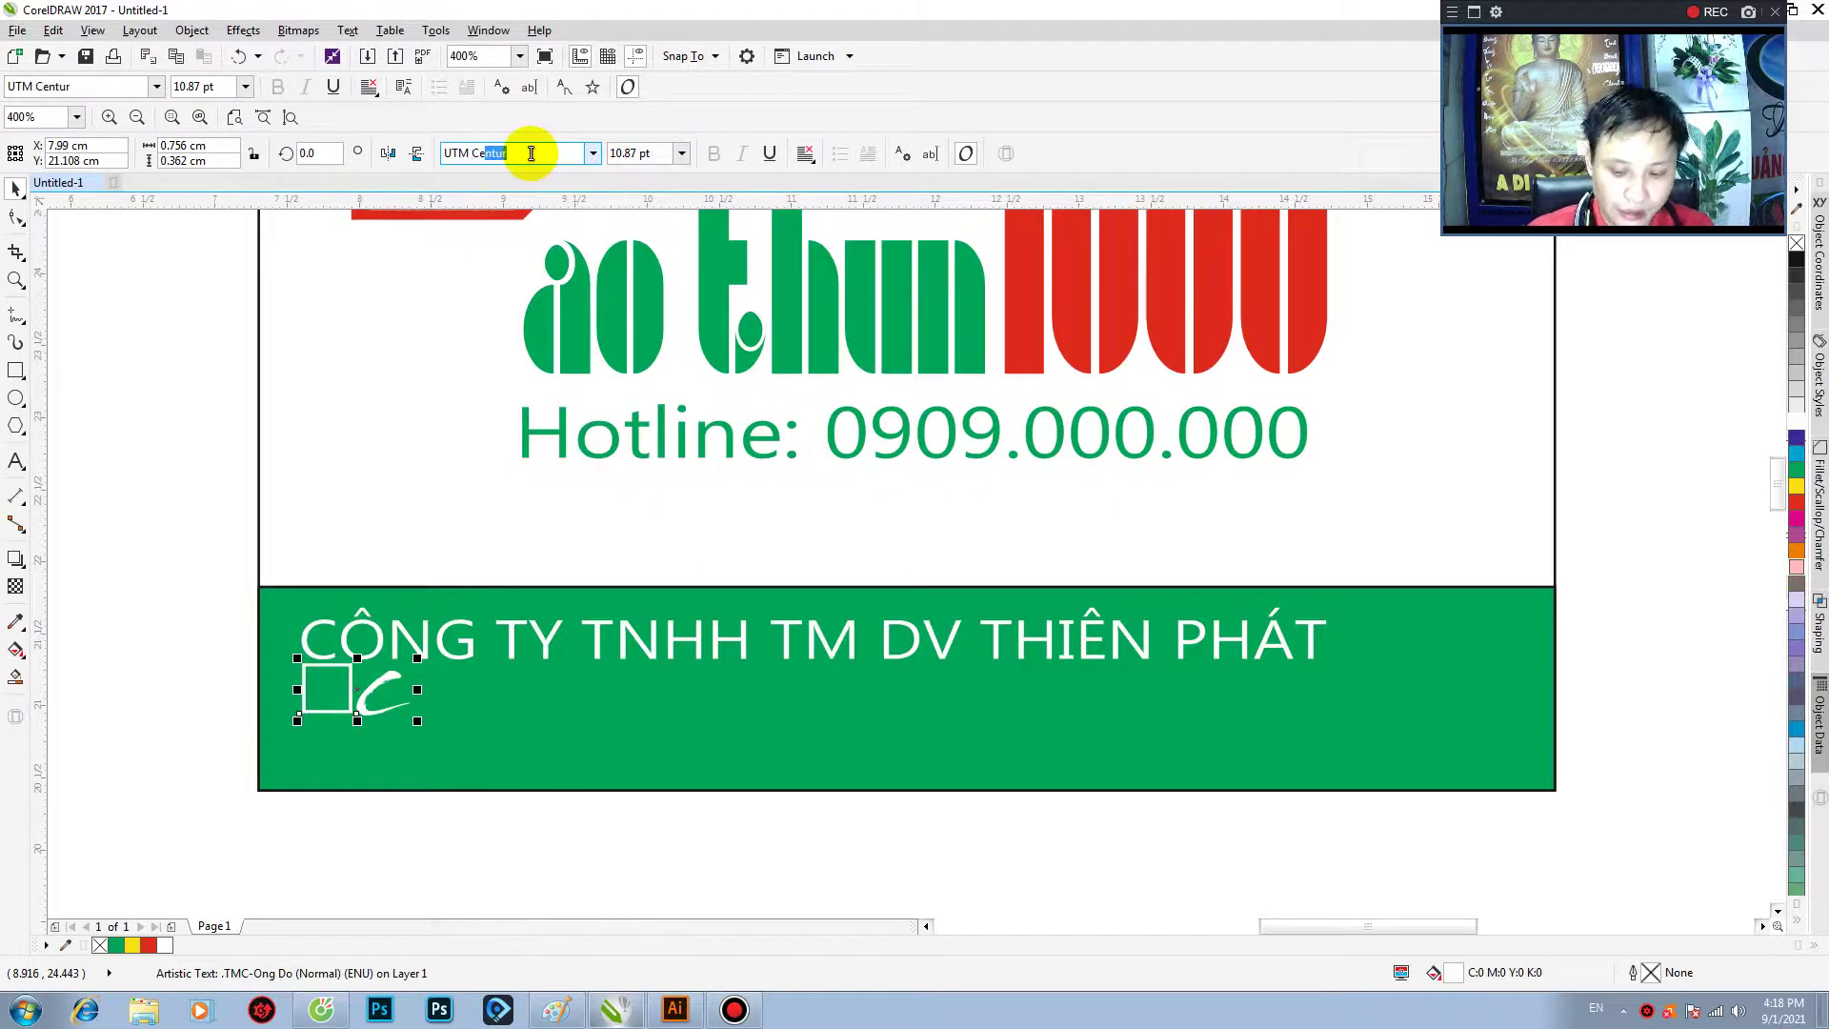
pyautogui.press('Return')
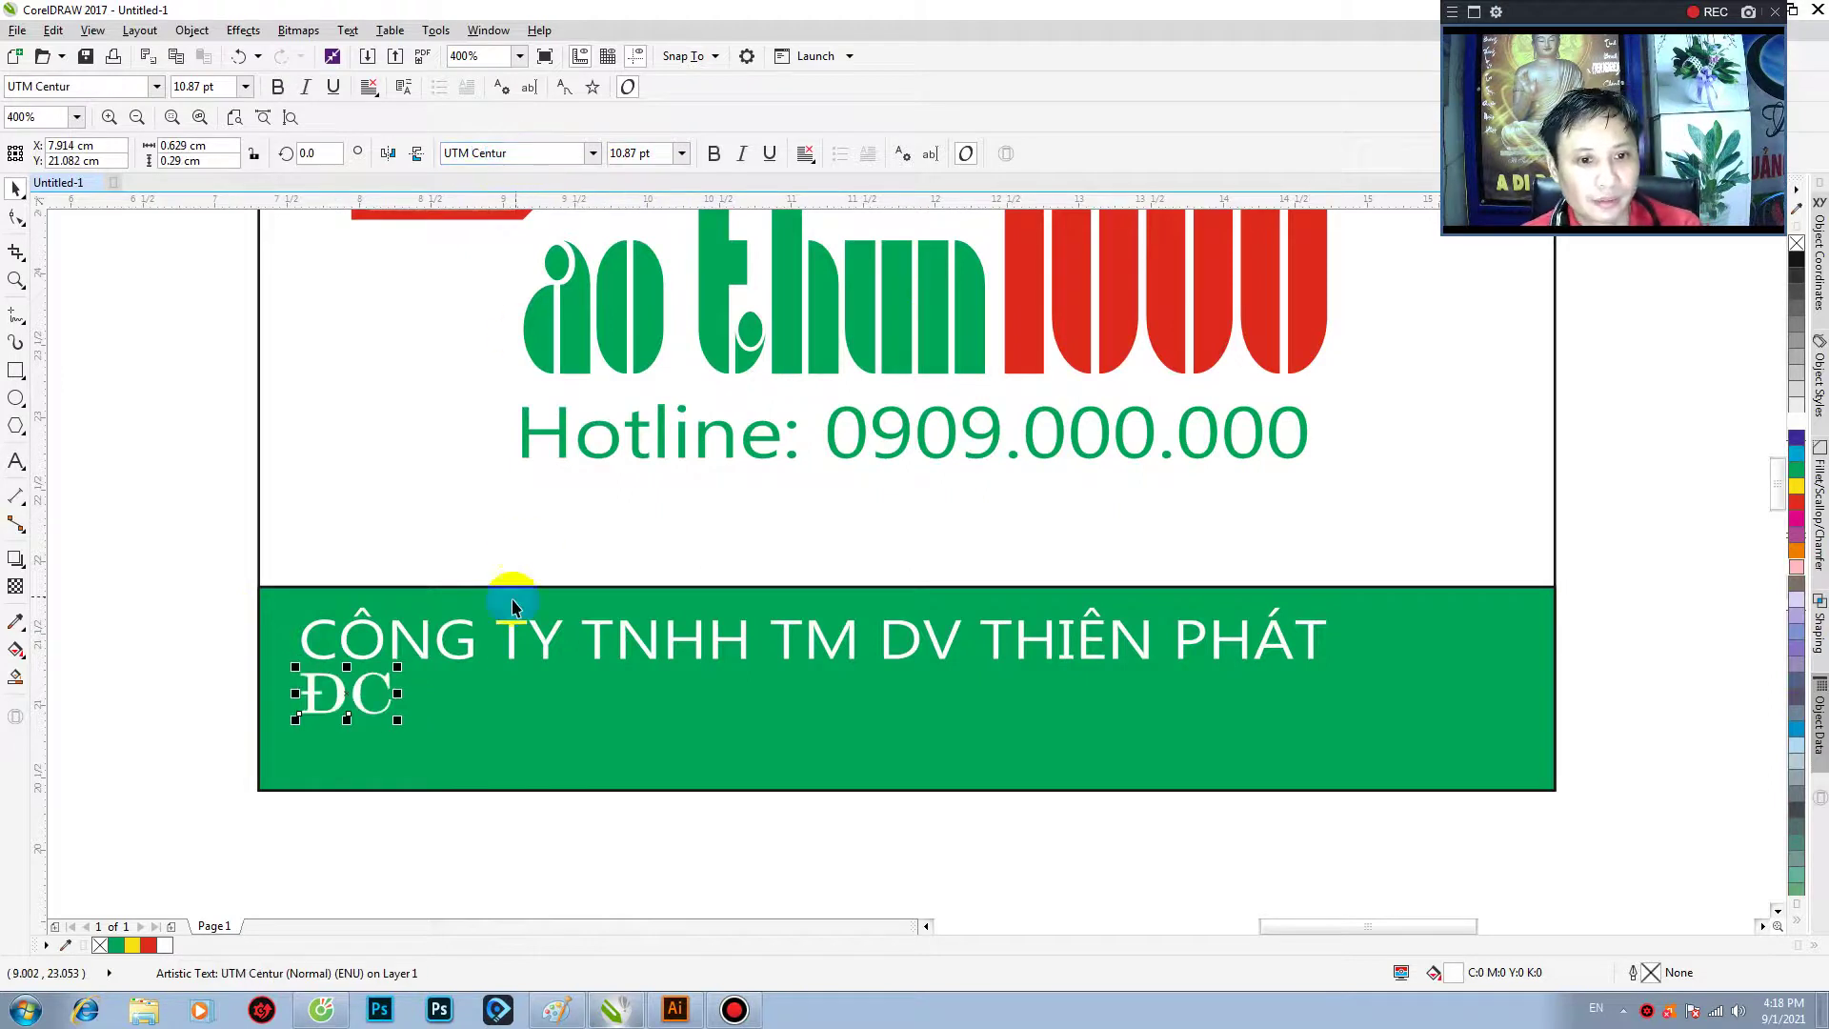
# - Apply the UTM Centur font to the company name on the green strip as well
pyautogui.click(510, 630)
pyautogui.click(593, 153)
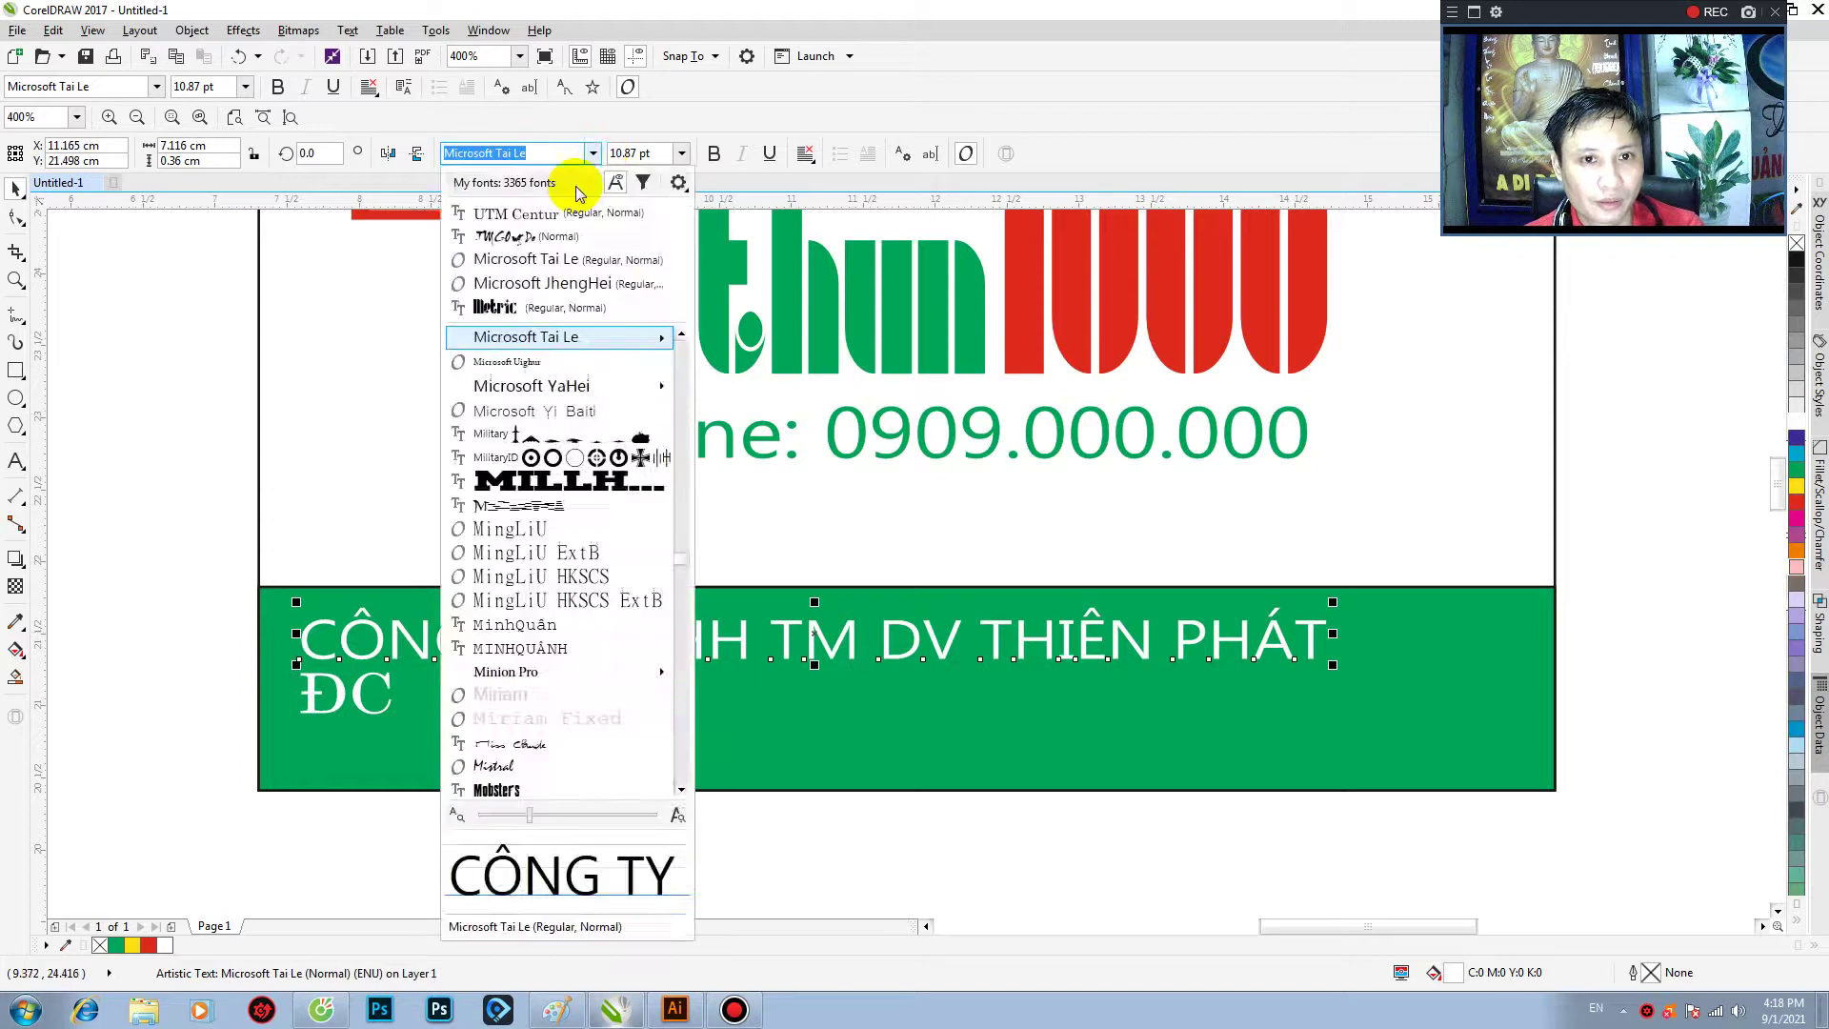
pyautogui.click(572, 209)
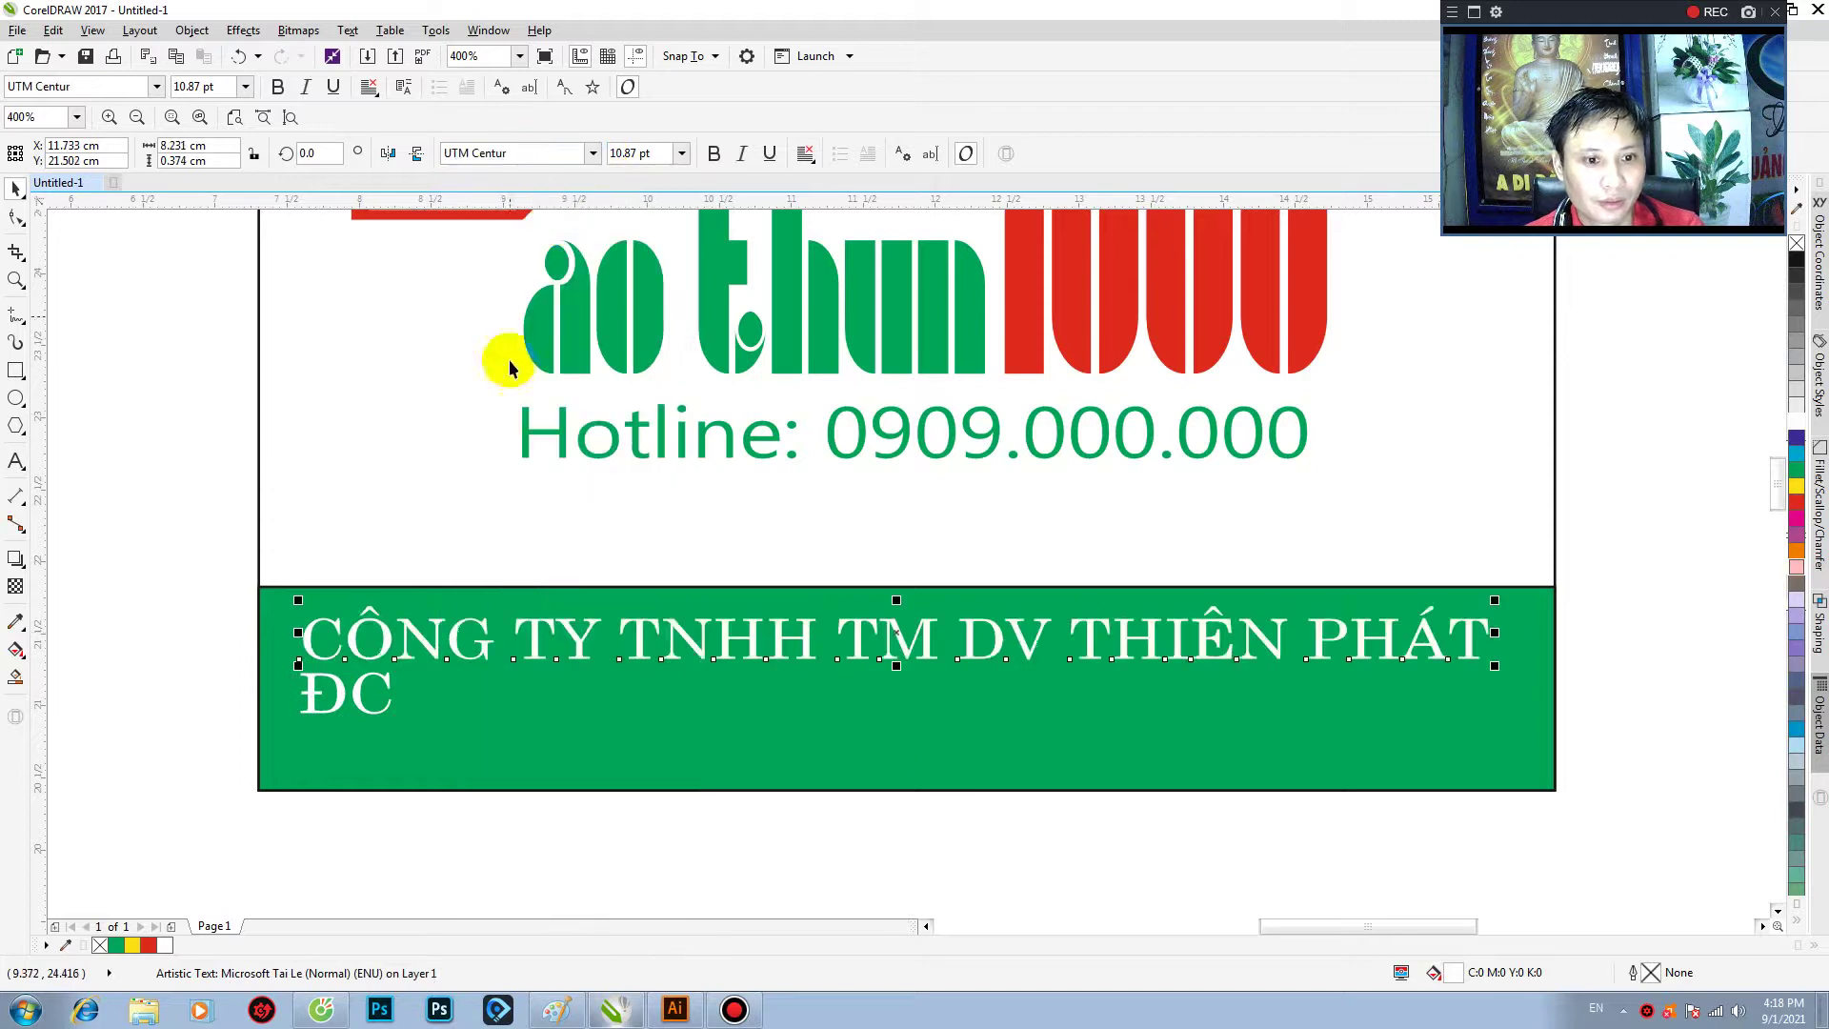
# - Extend the "ĐC" line with a colon and the company's street address
pyautogui.doubleClick(390, 690)
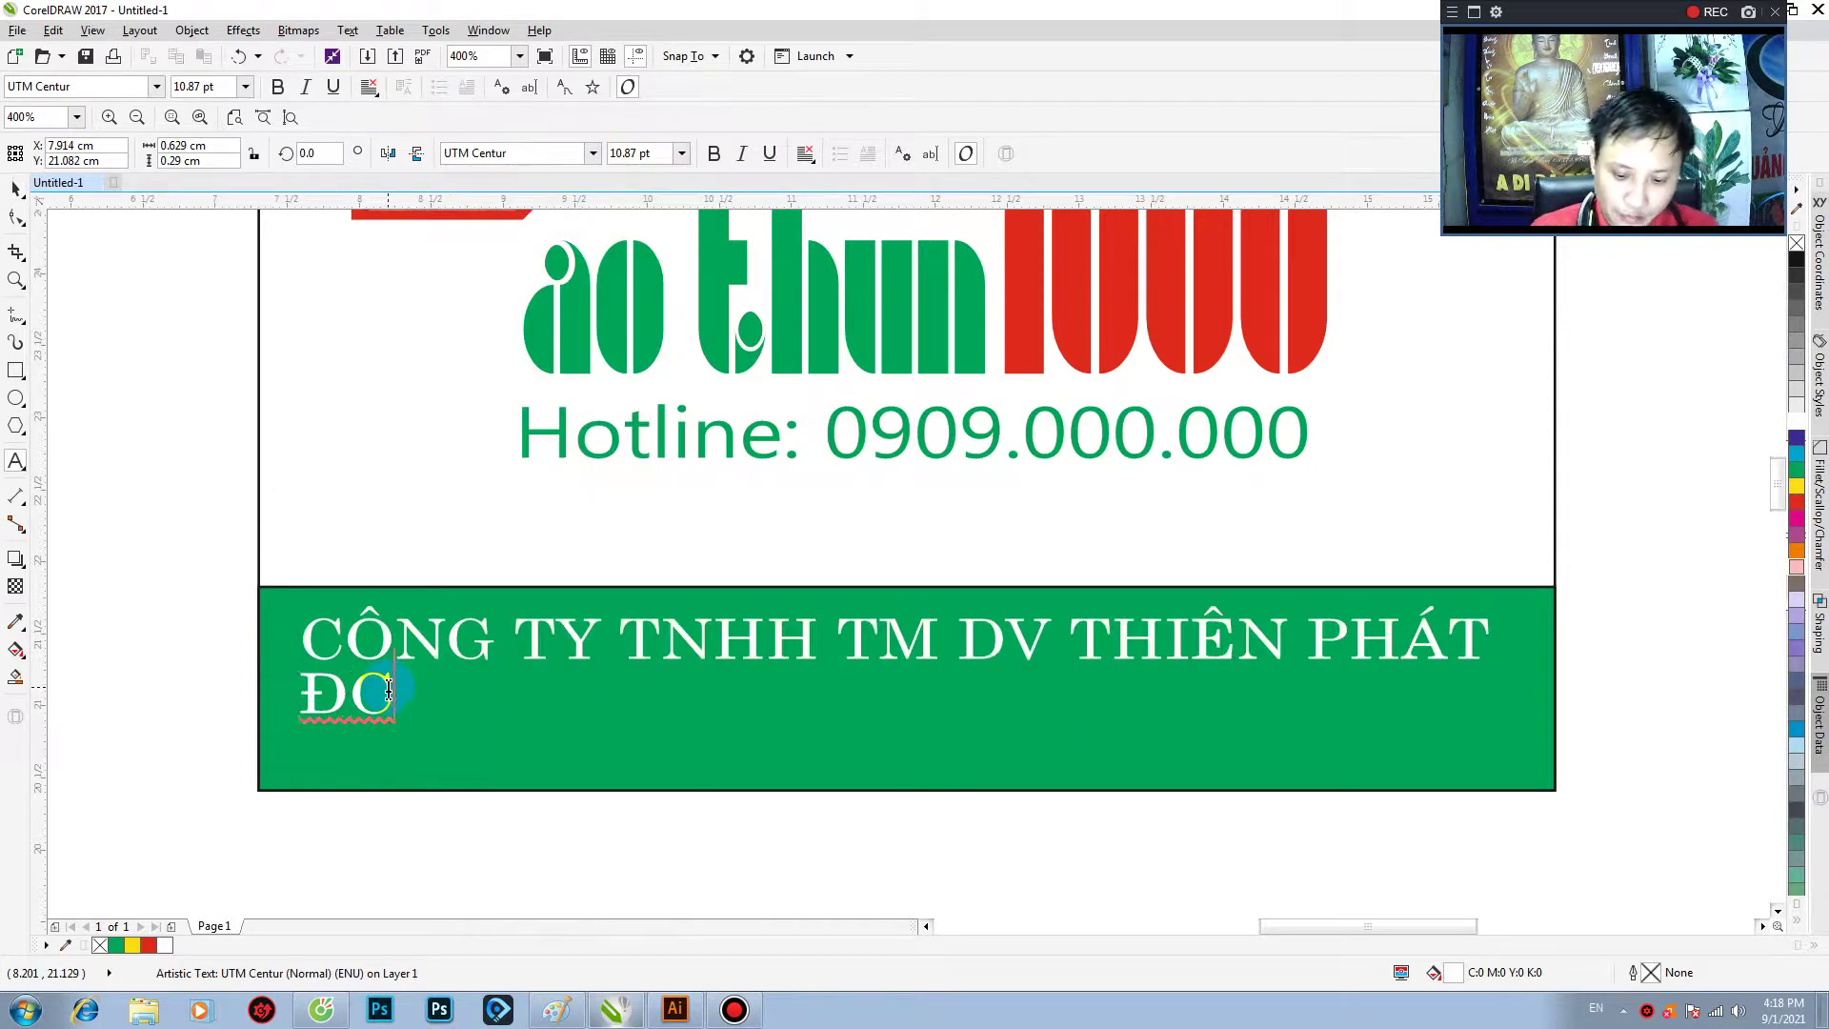
pyautogui.write(': 366')
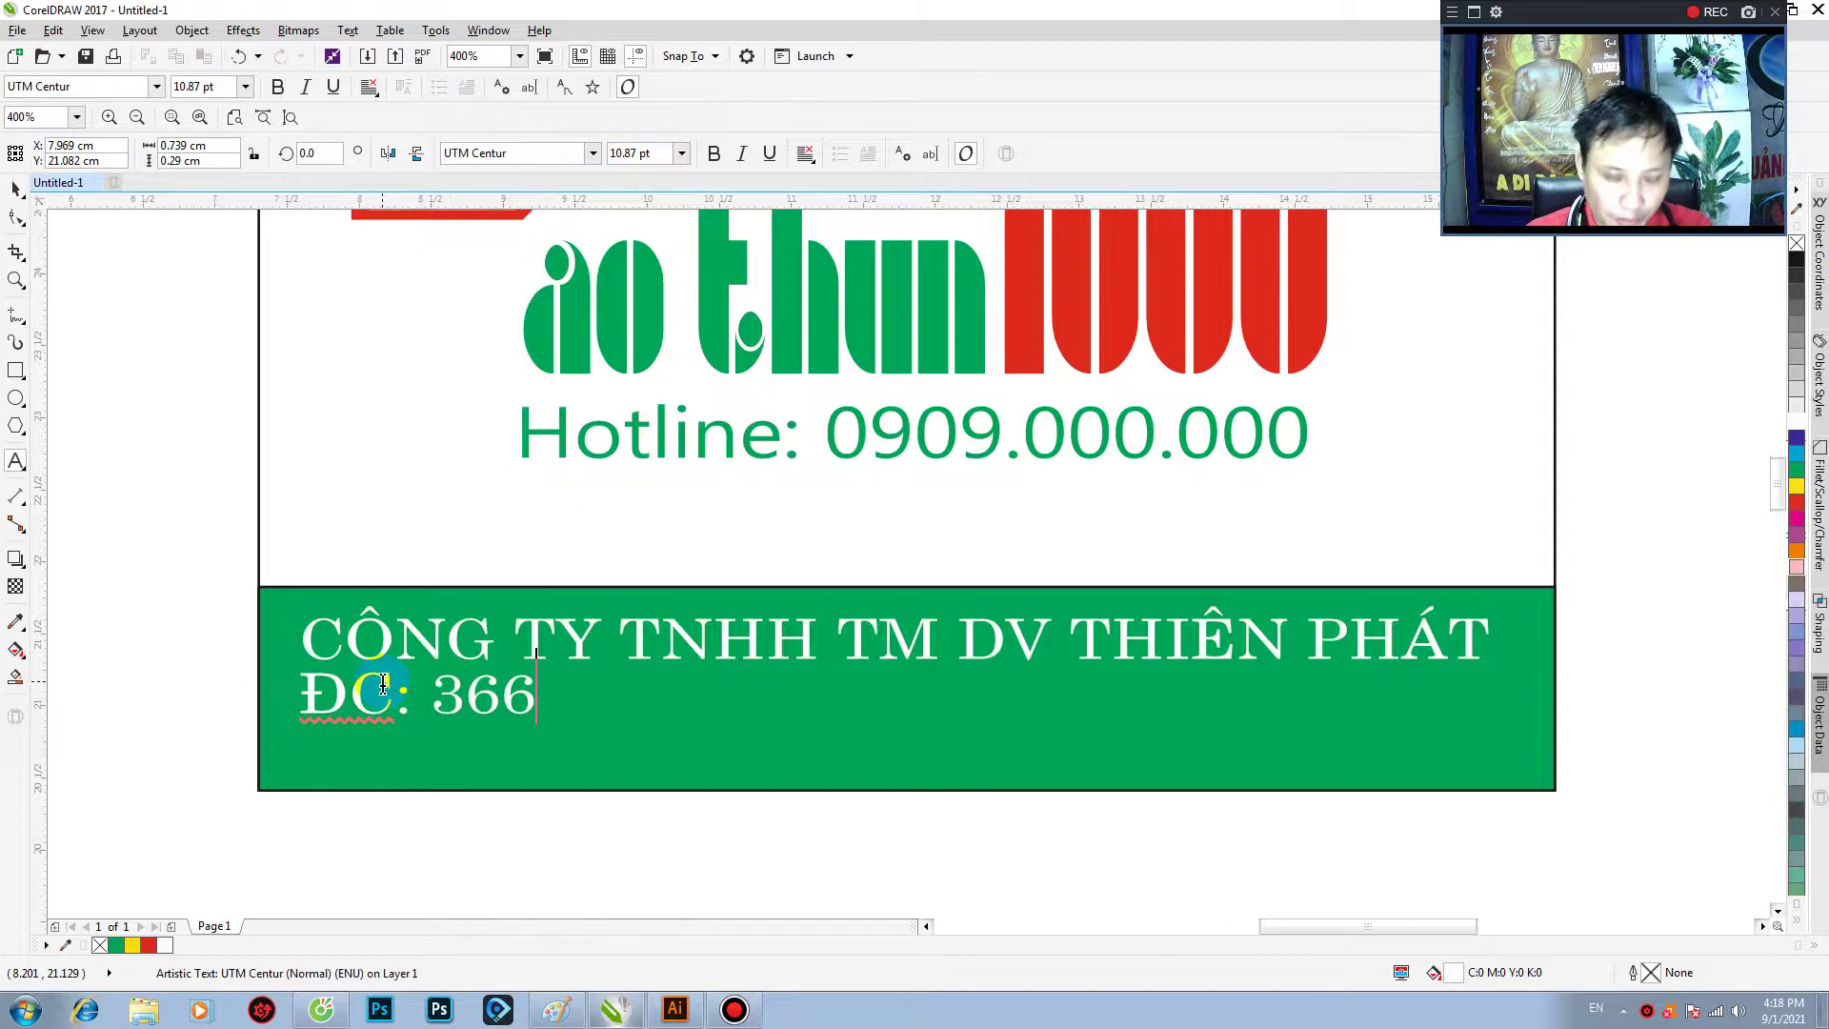
pyautogui.write(' NGUYÊN')
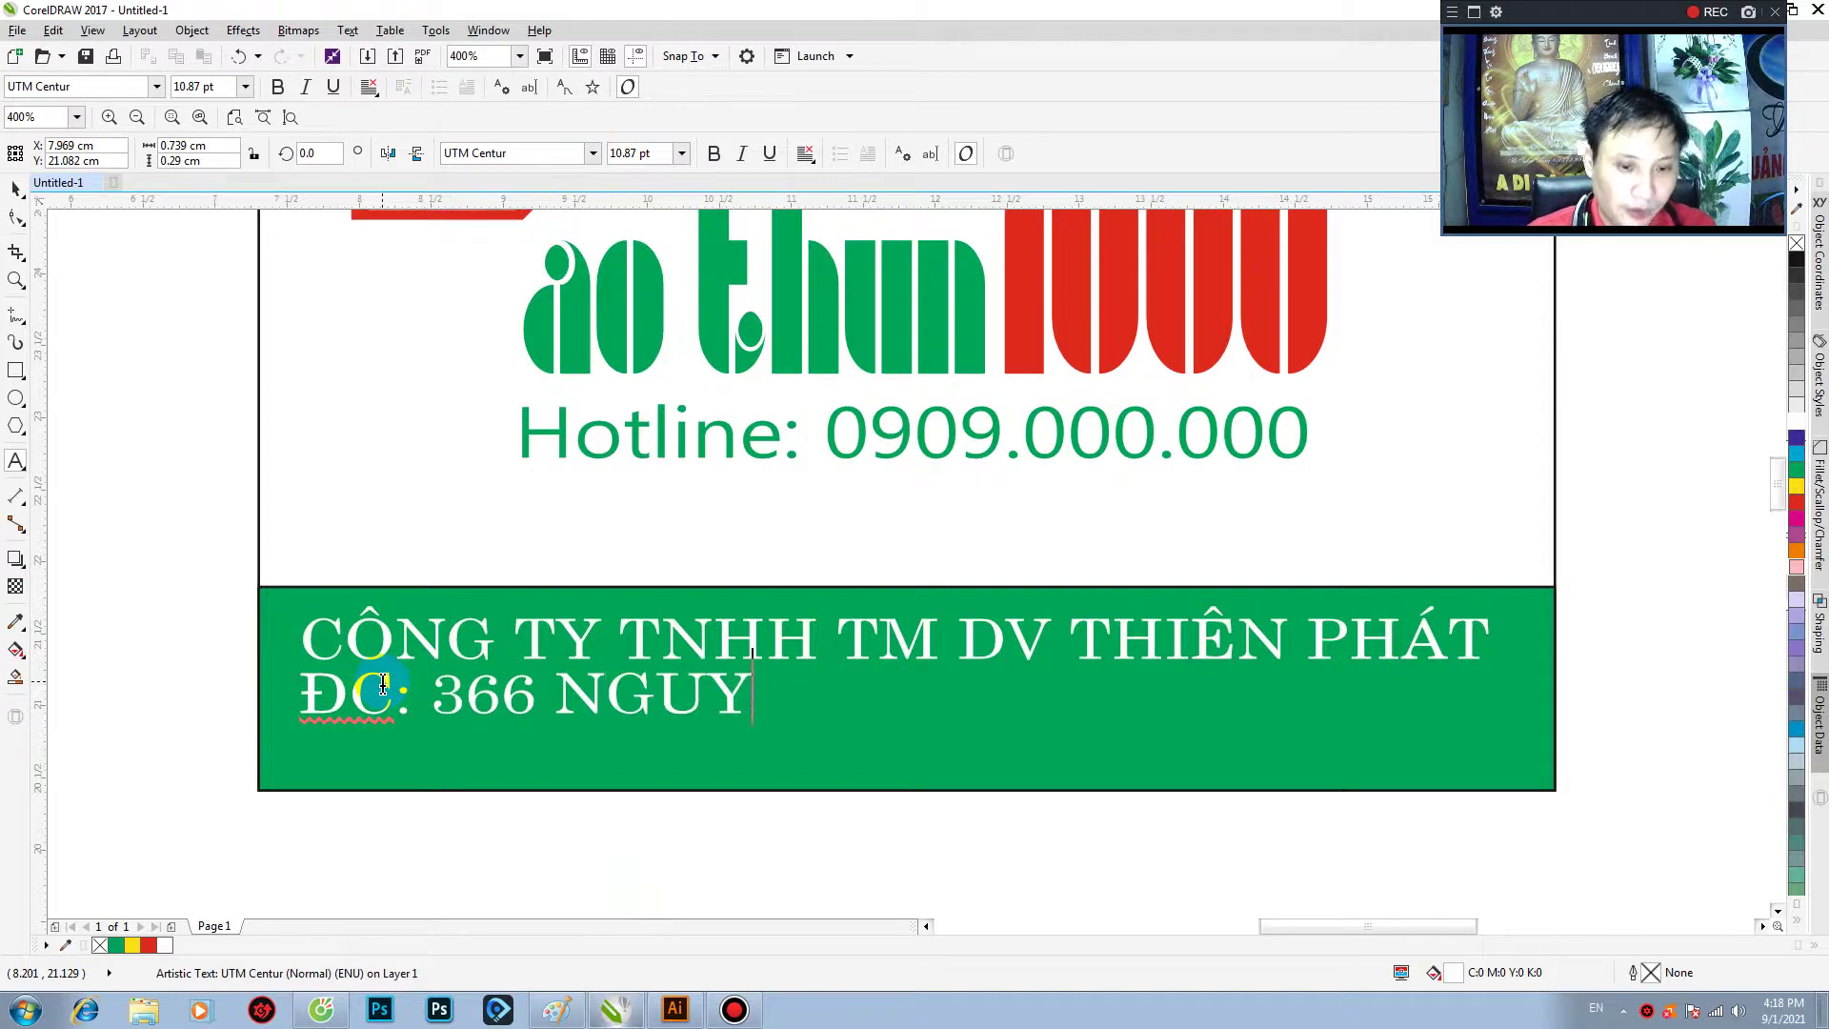